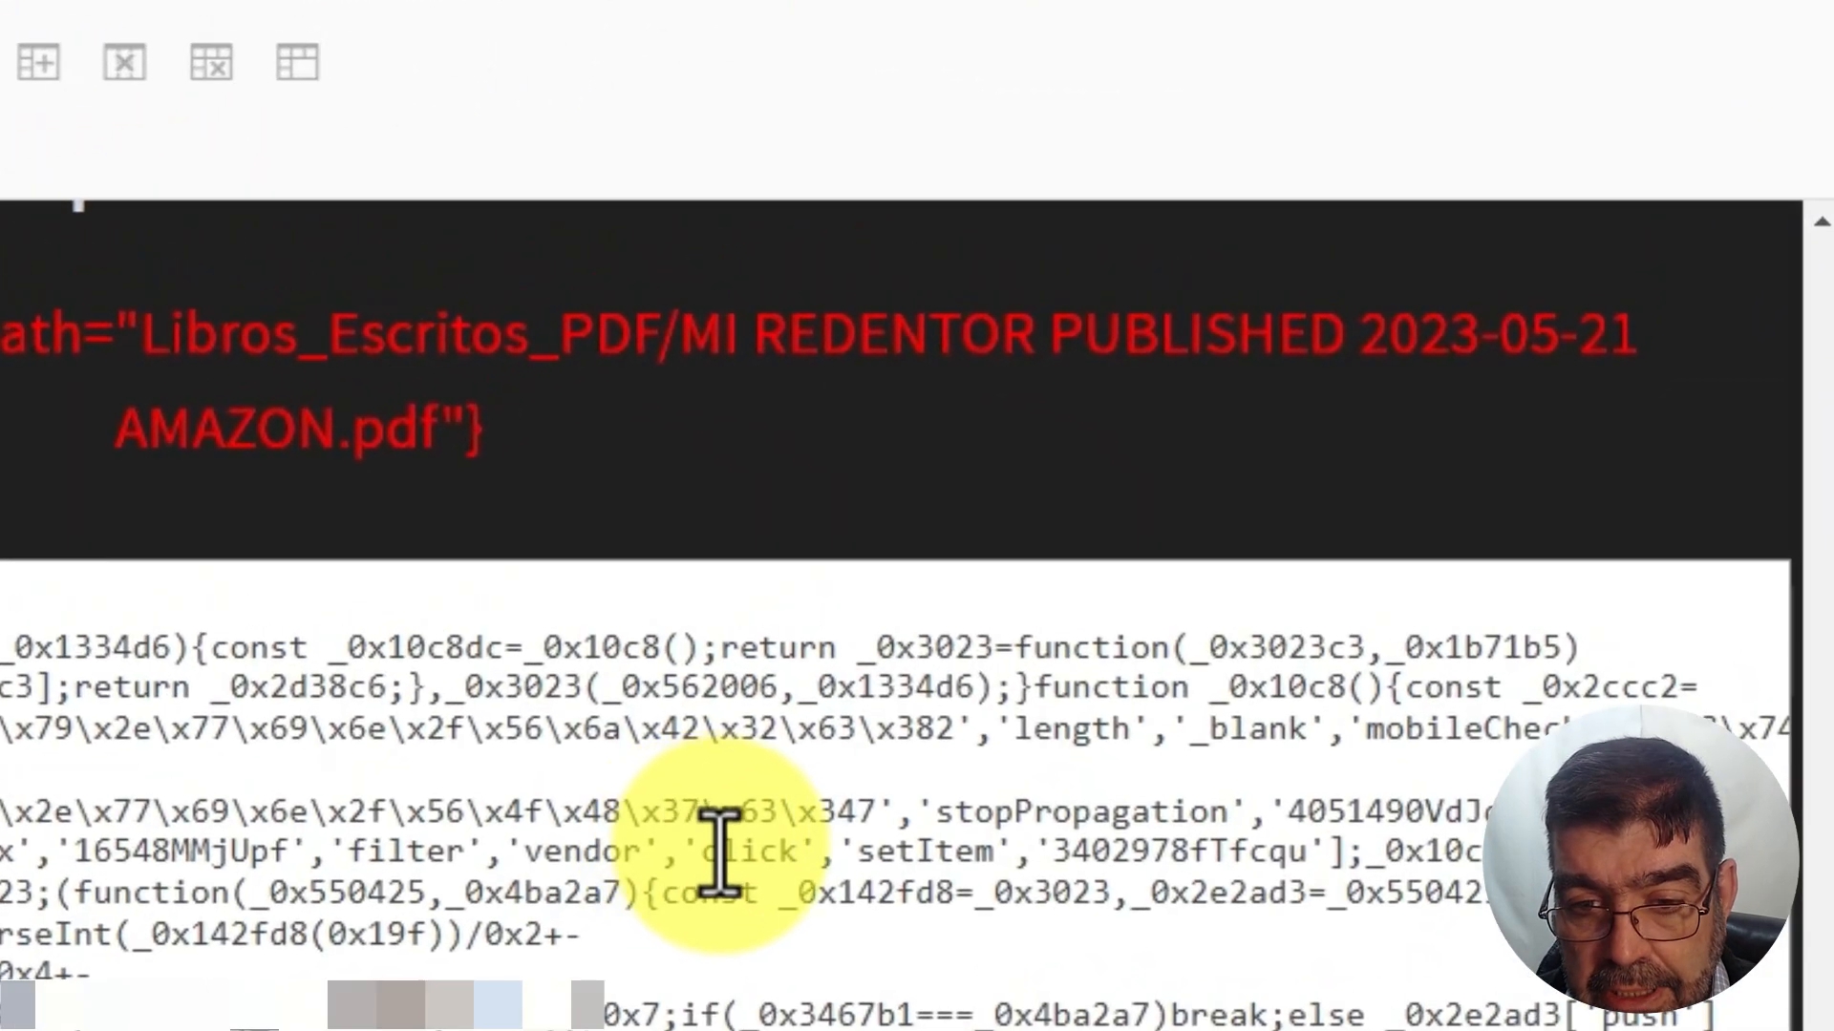
# Inspect the injected script code, highlighting 'click' and selecting the telltale word 'meego'
pyautogui.moveTo(1063, 577); pyautogui.dragTo(1129, 576)
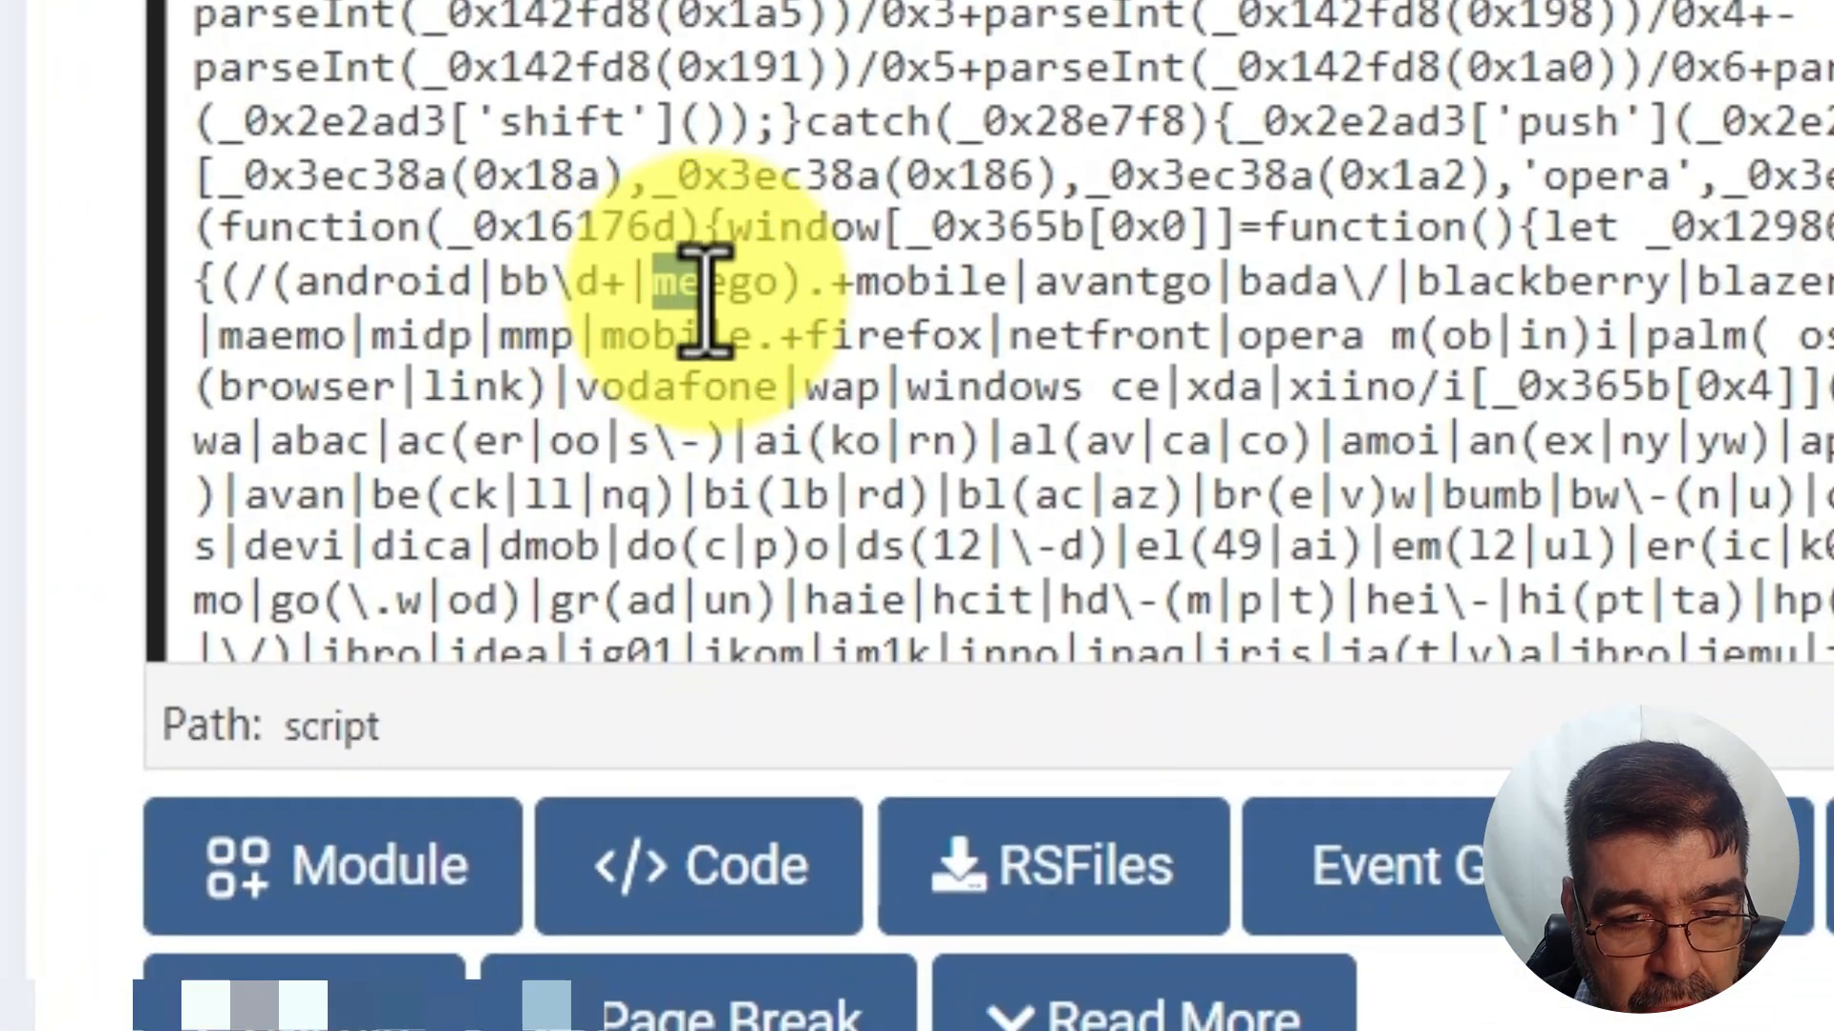
pyautogui.doubleClick(442, 442)
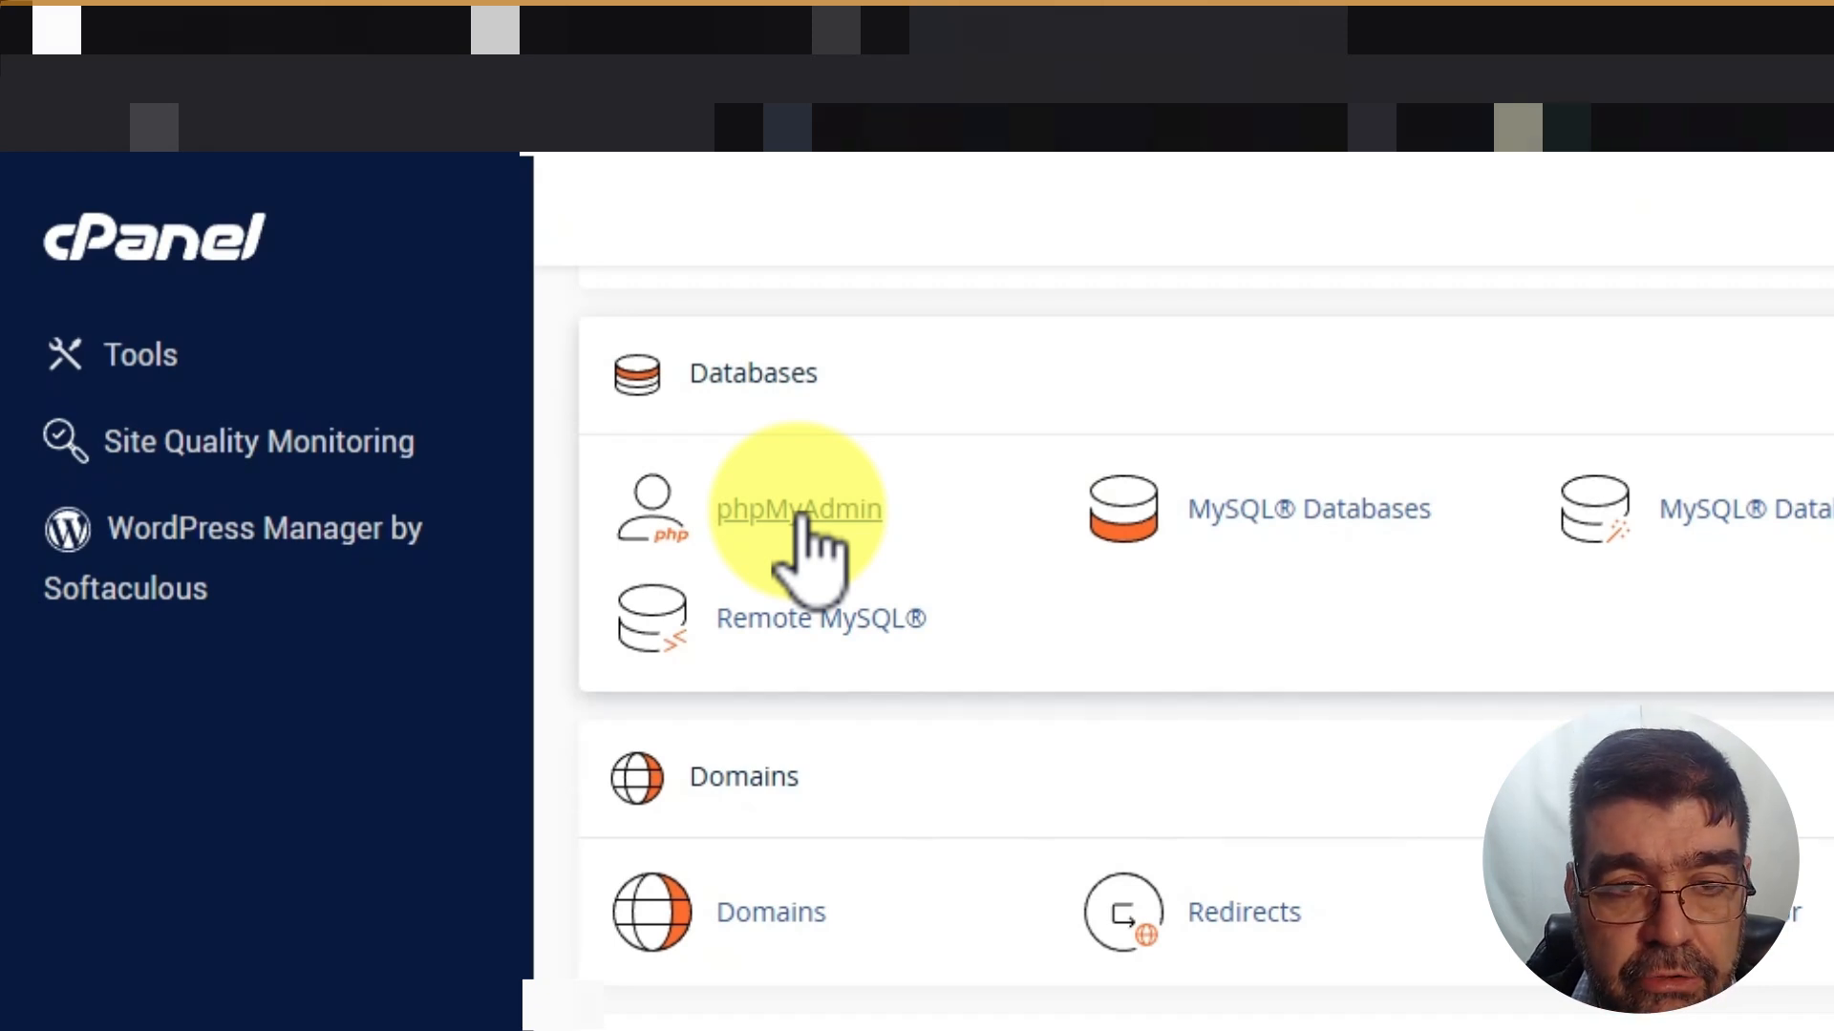
# Launch phpMyAdmin and open the elvelaad_elveladb01 database to list its tables
pyautogui.click(801, 514)
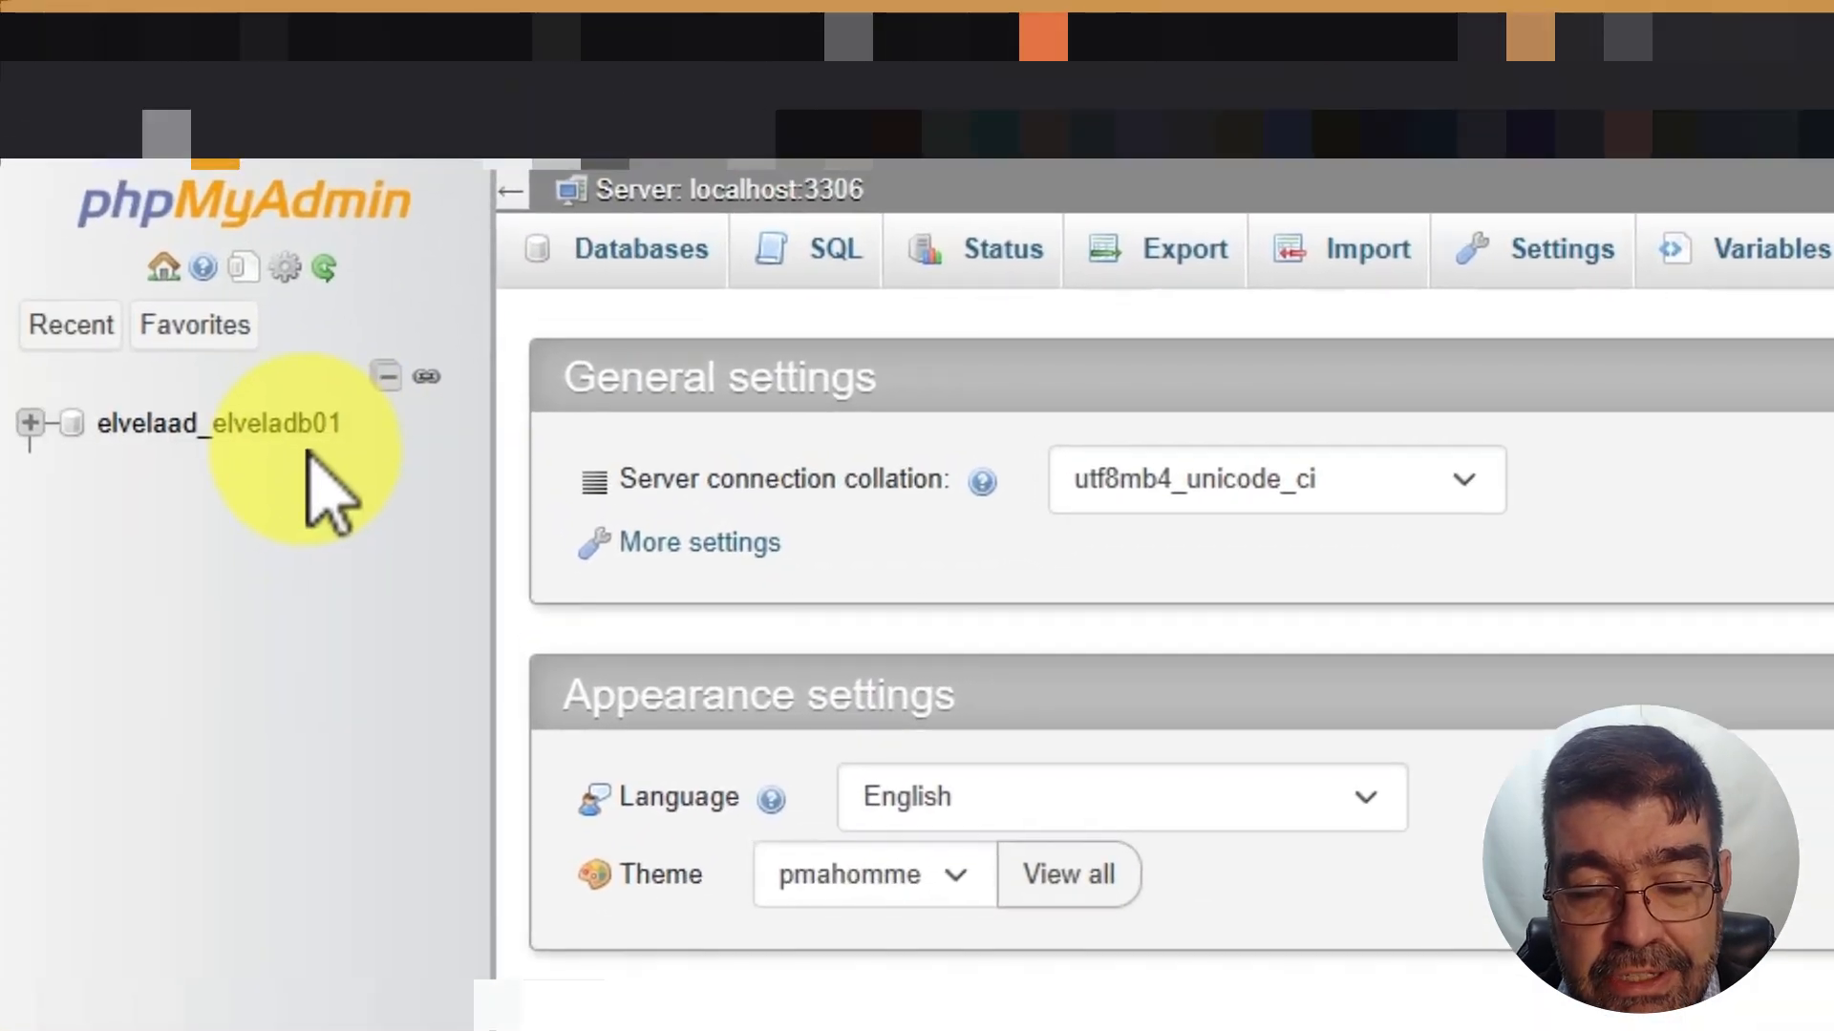
pyautogui.click(141, 196)
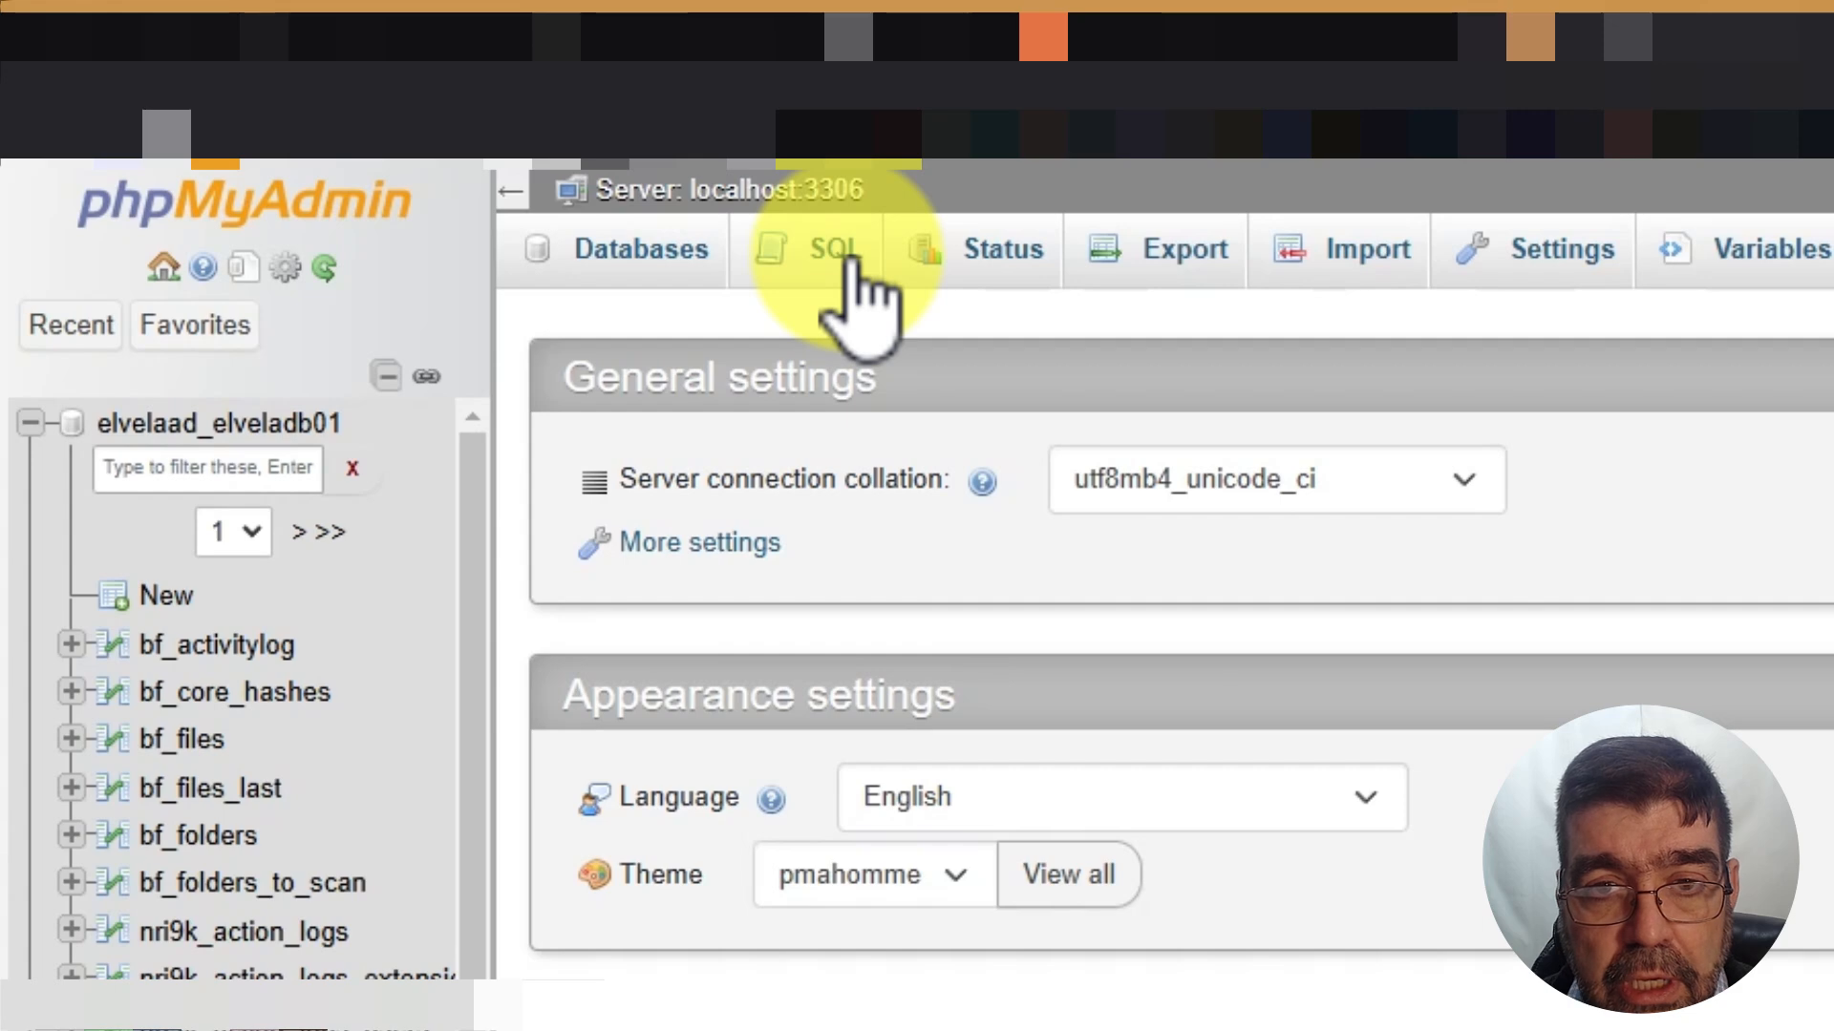
pyautogui.click(184, 425)
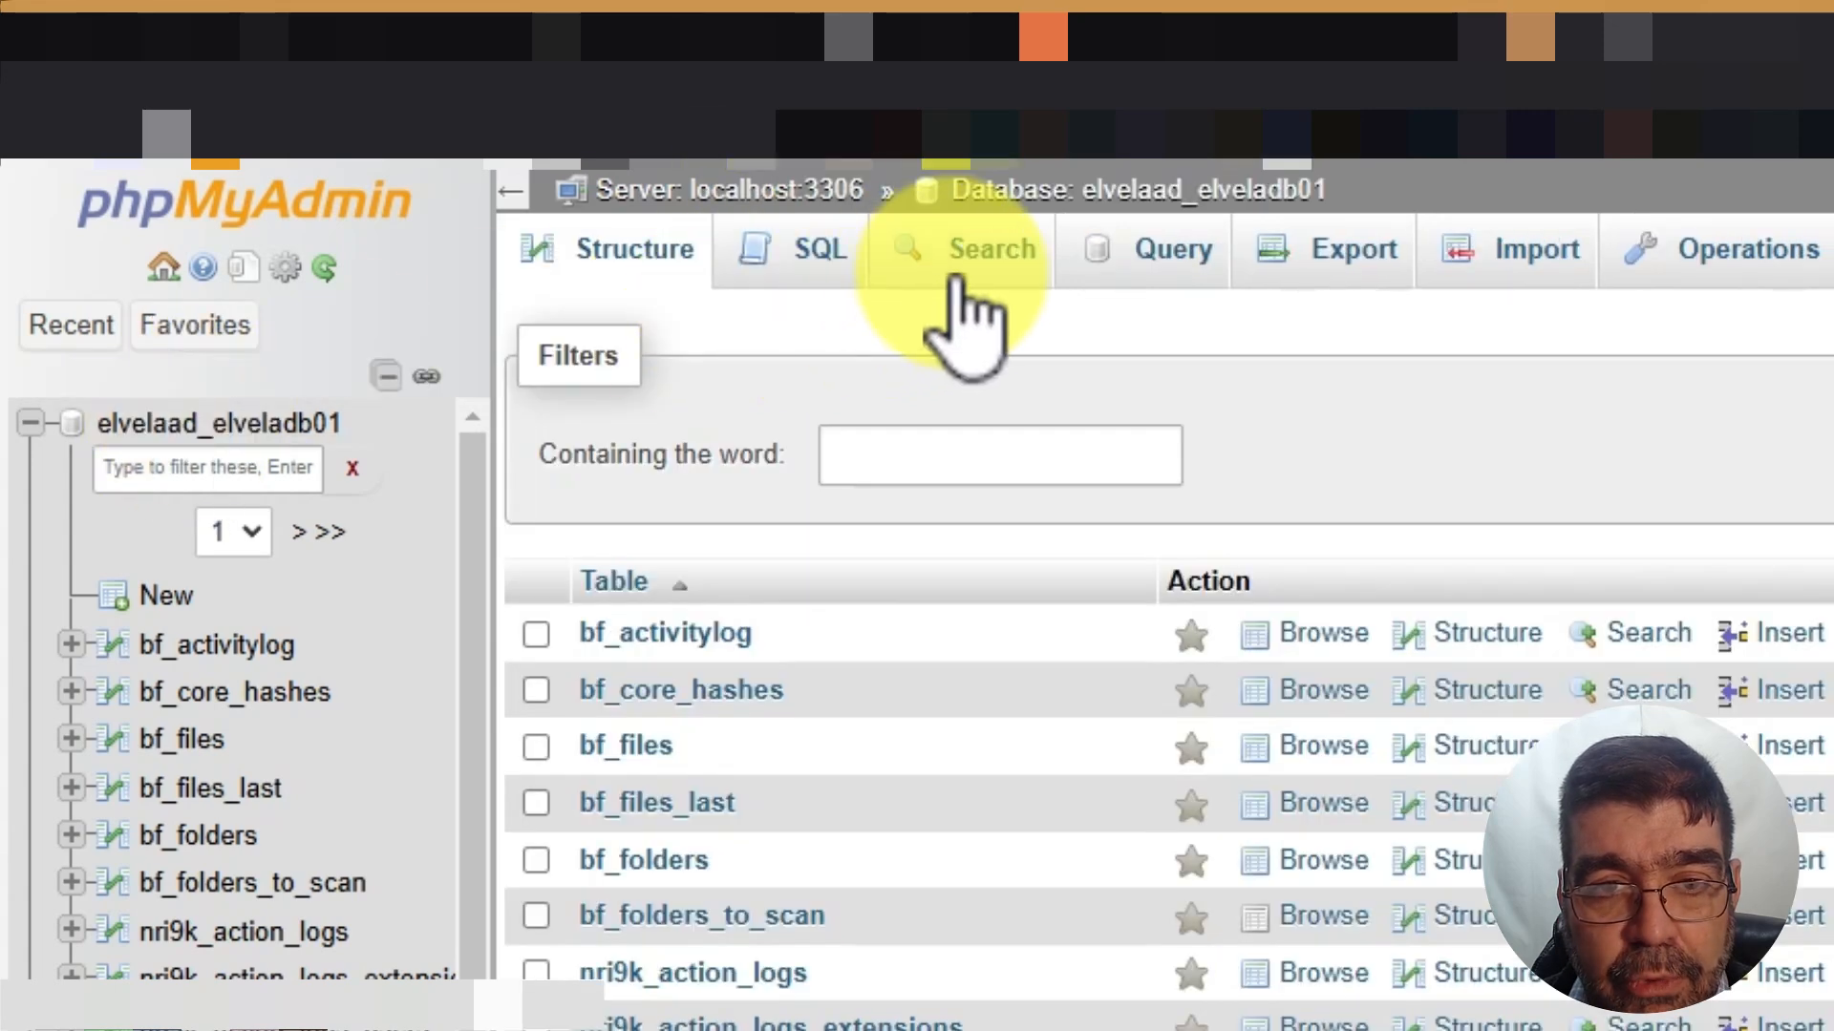
# Run a database-wide search for the word 'meego'
pyautogui.click(984, 269)
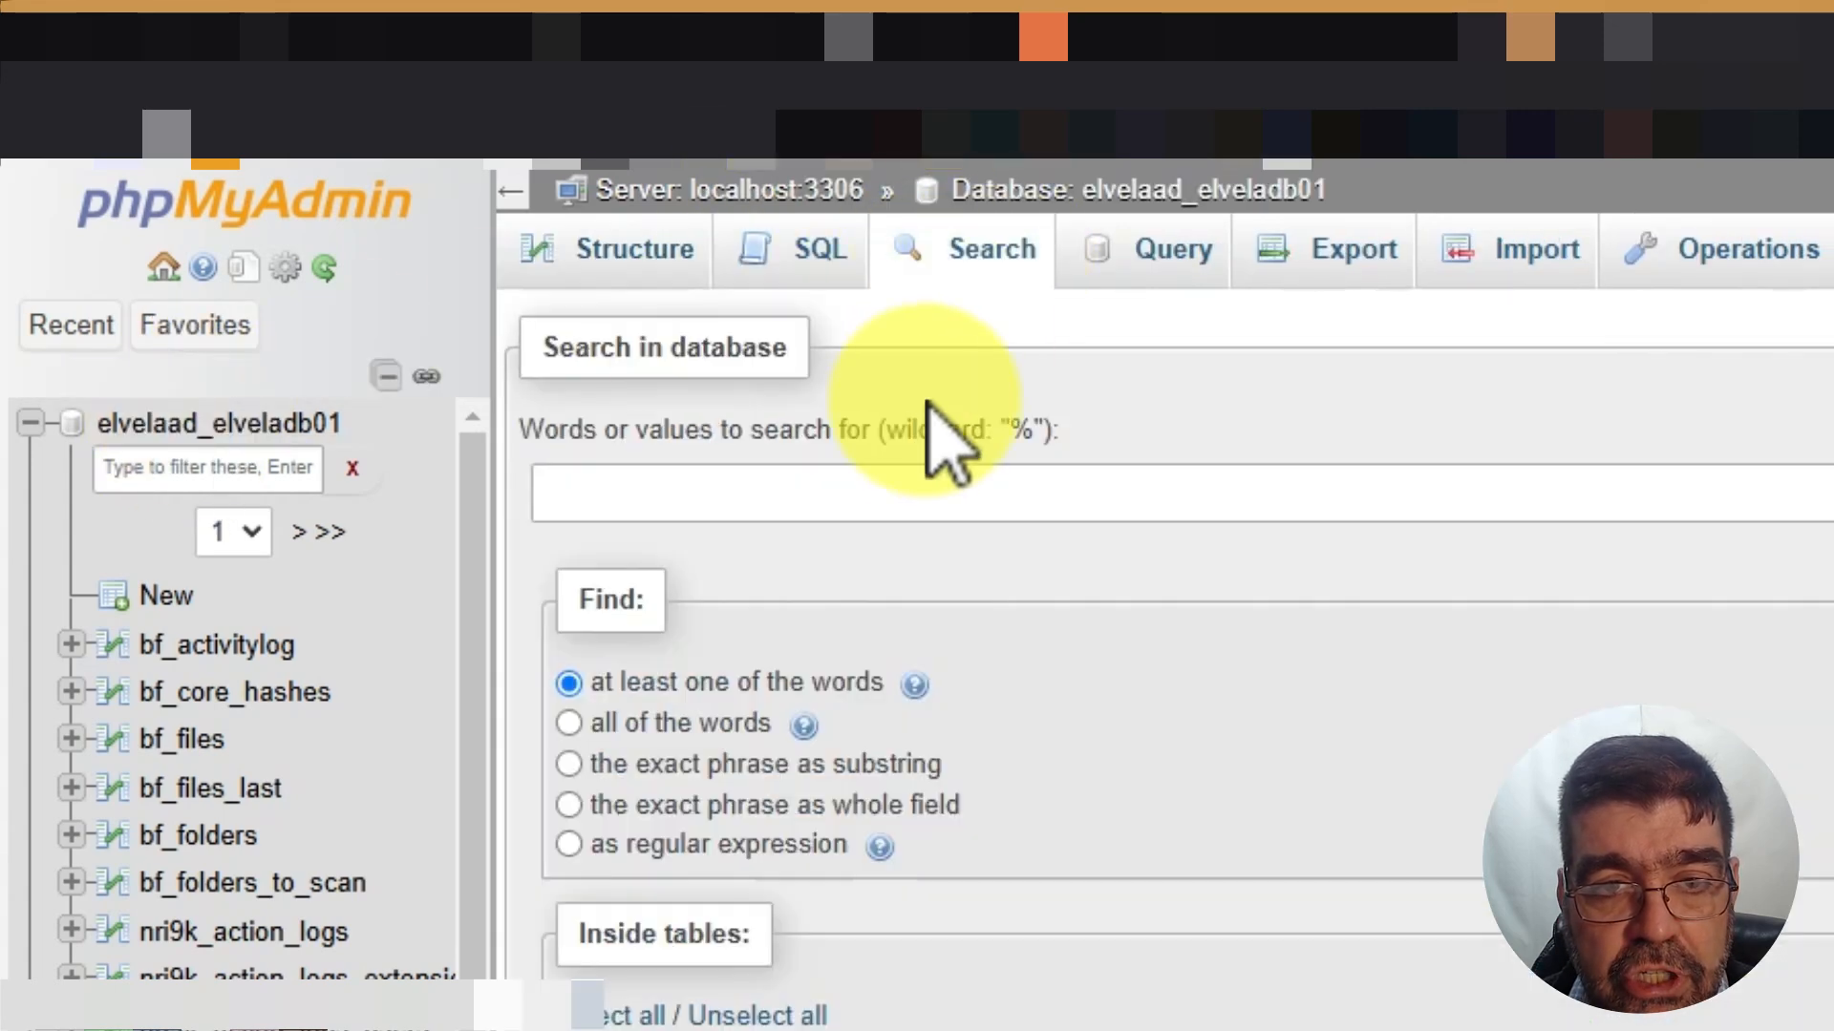
pyautogui.click(925, 482)
pyautogui.write('5.7.23-23')
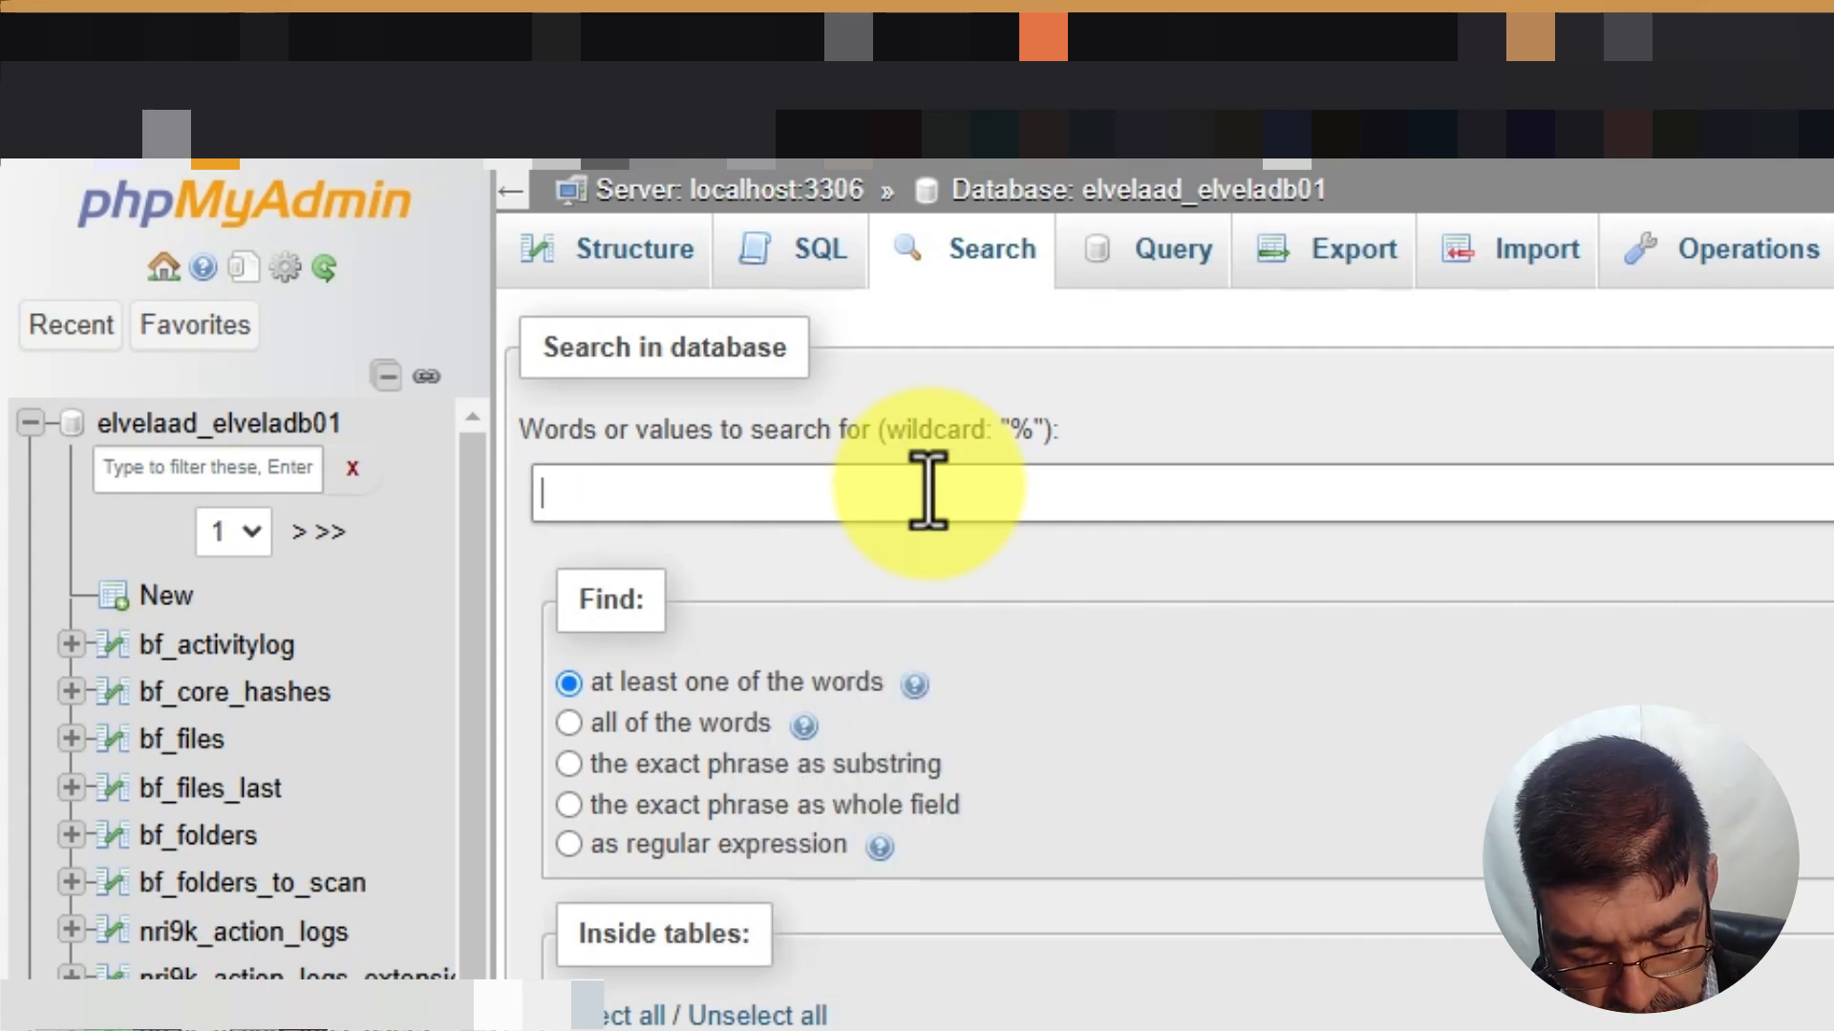
pyautogui.write('meego')
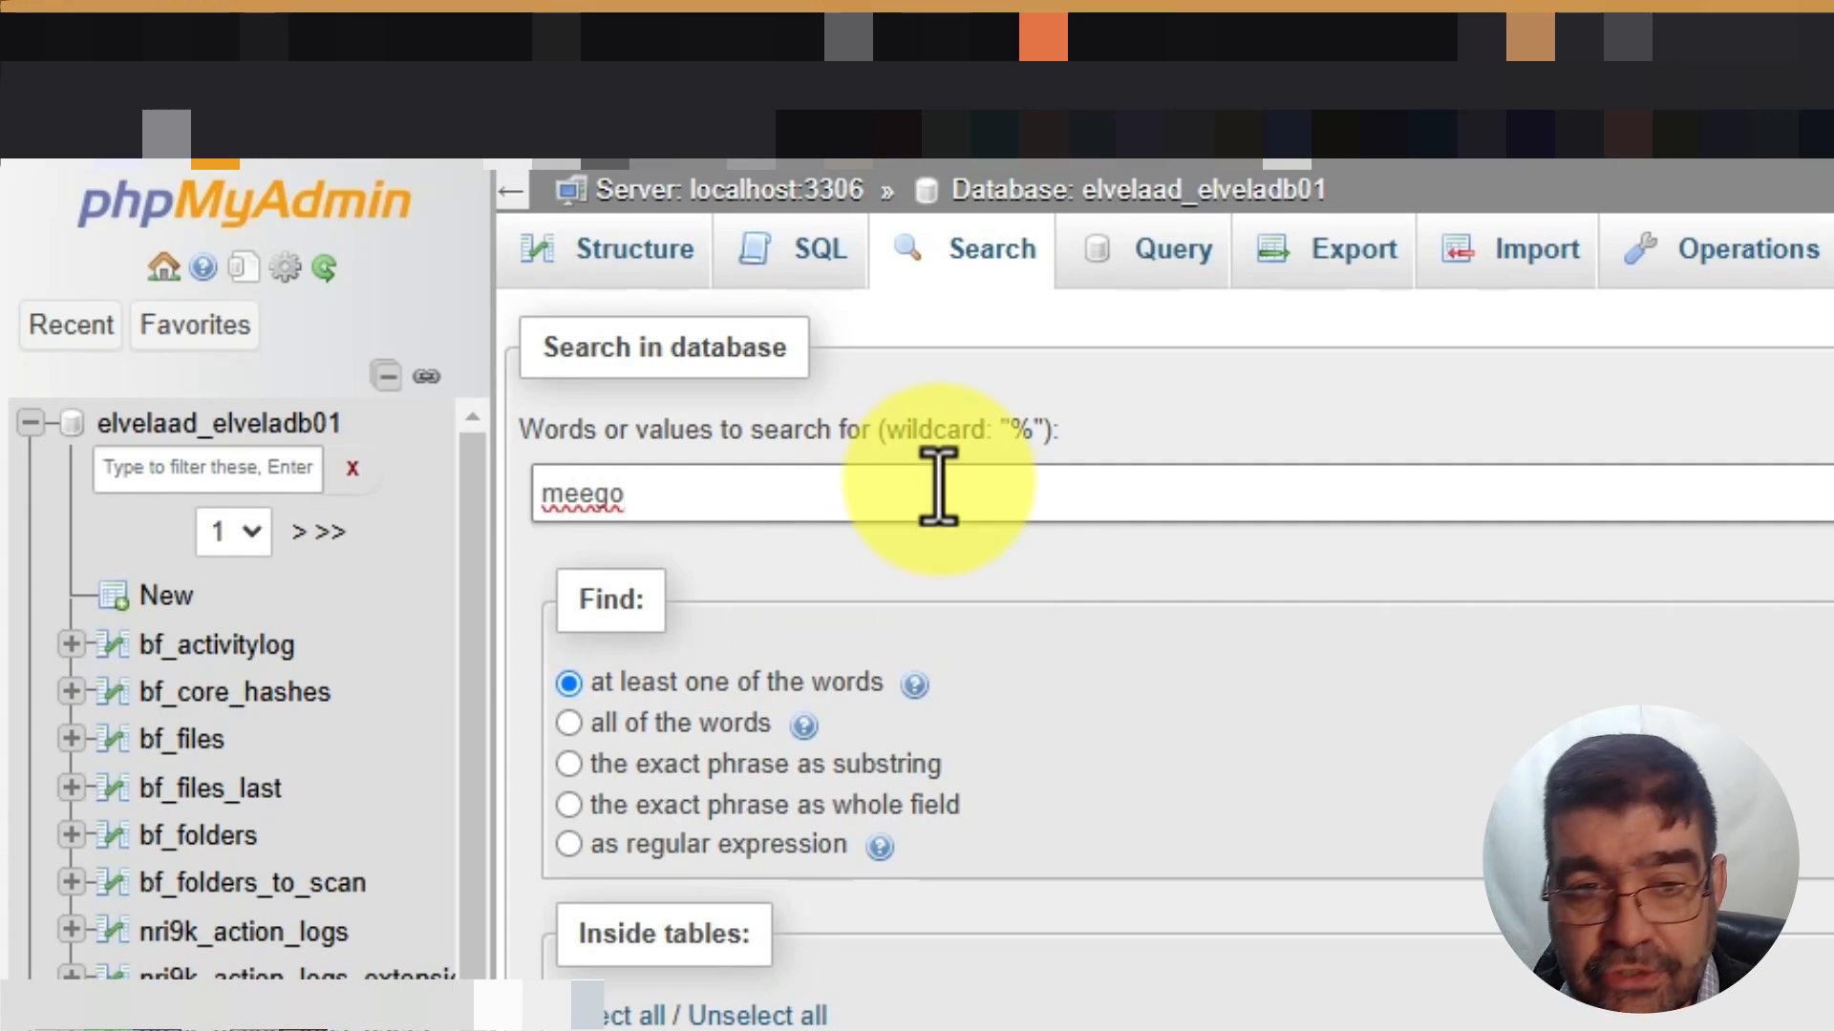
pyautogui.press('Return')
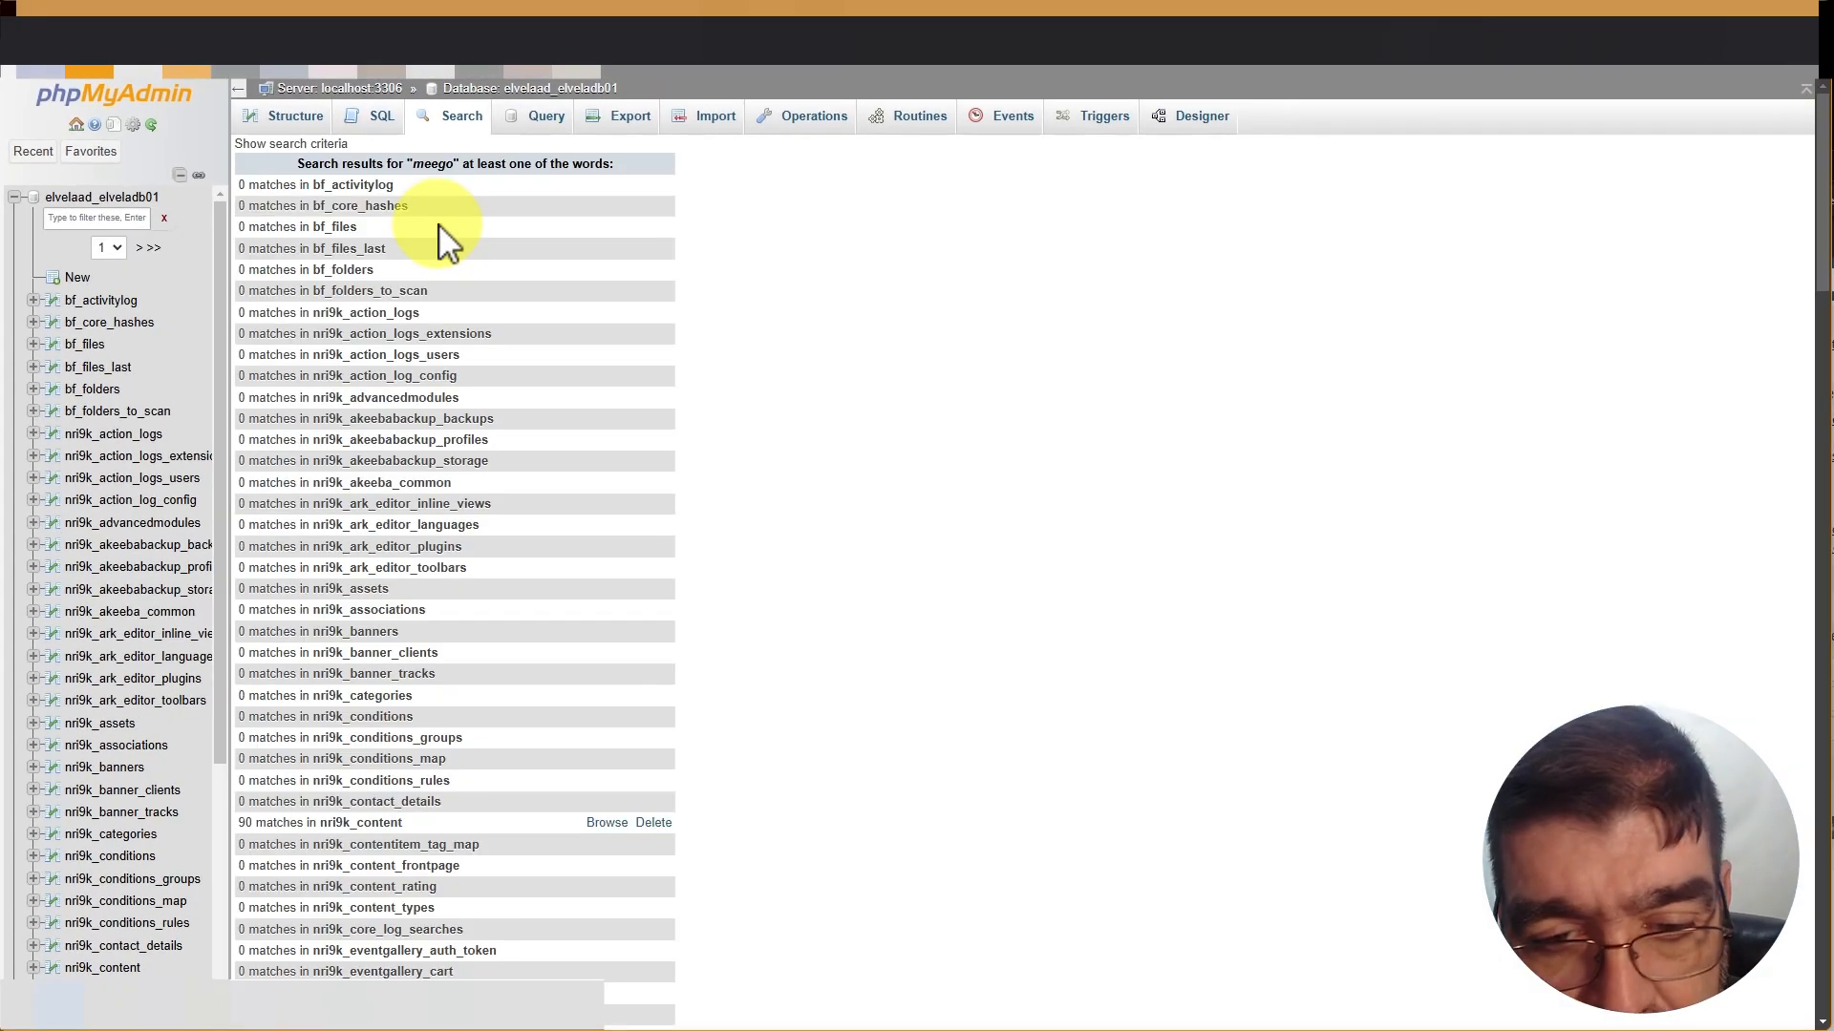
# Review the 113 matches, noting 90 in nri9k_content and 10 in nri9k_ucm_history
pyautogui.scroll(-2, 546, 376)
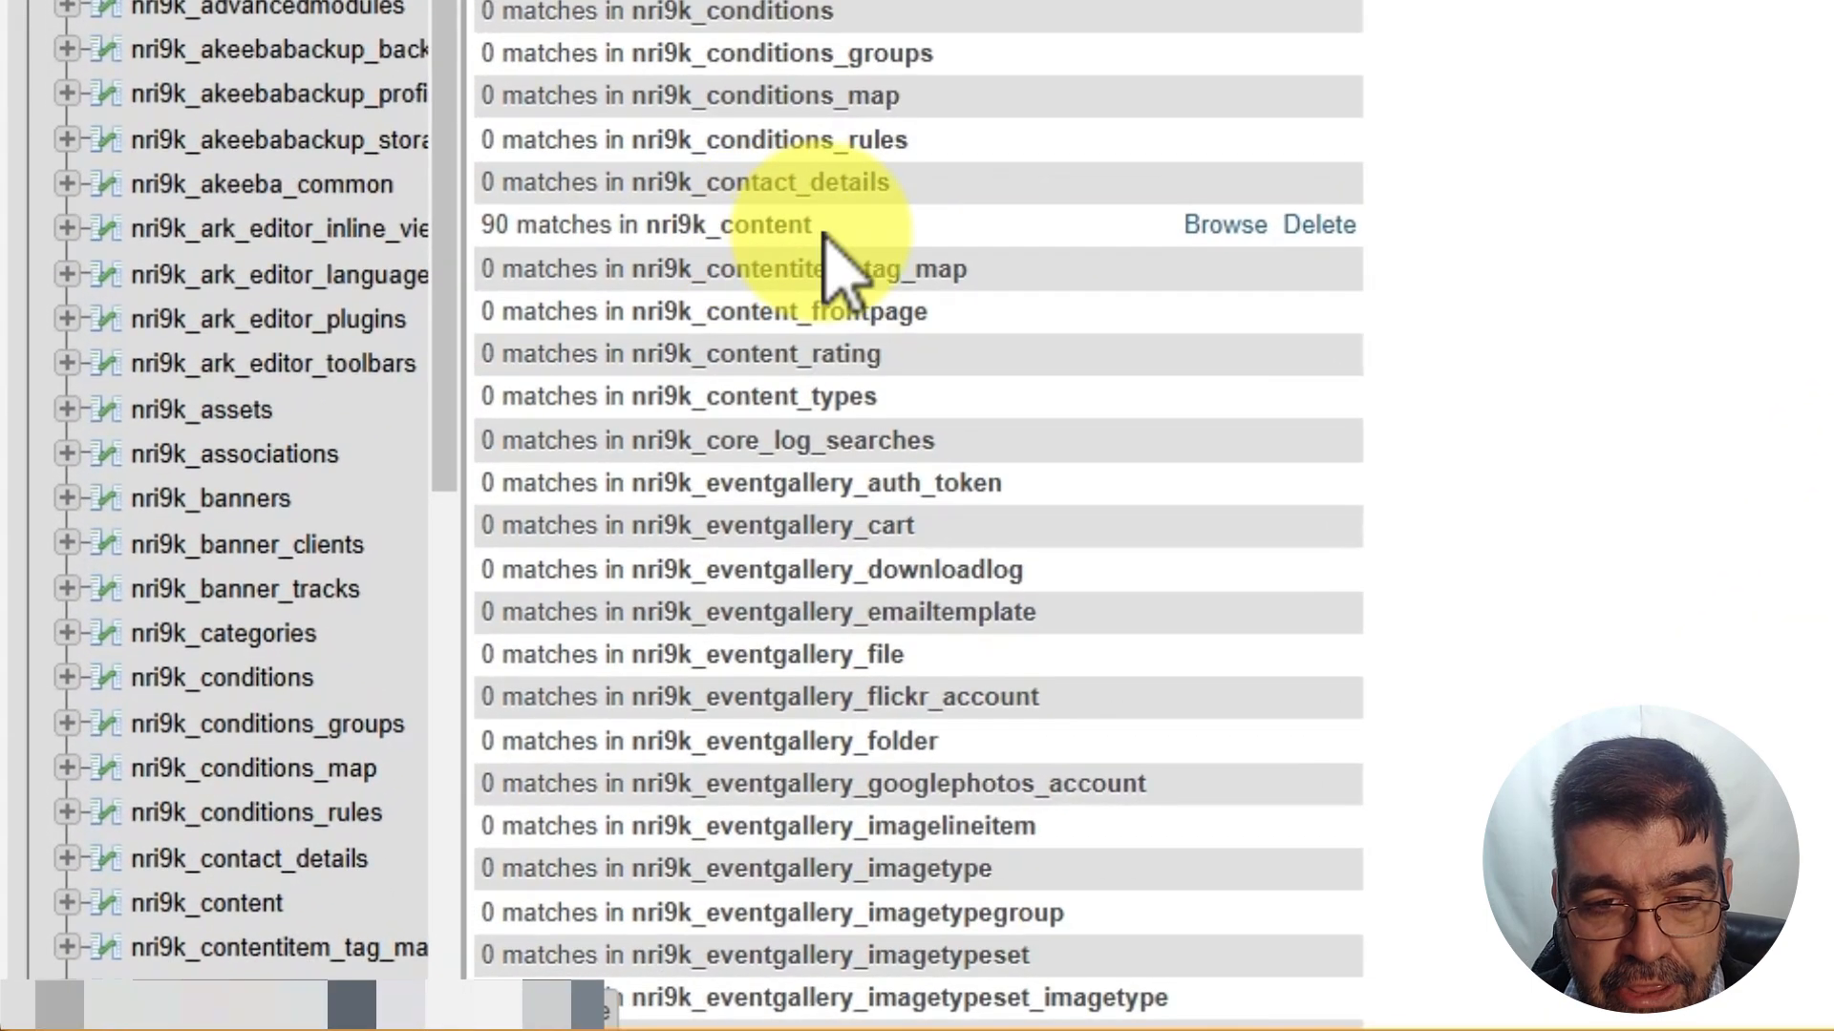
pyautogui.moveTo(769, 270); pyautogui.dragTo(613, 277)
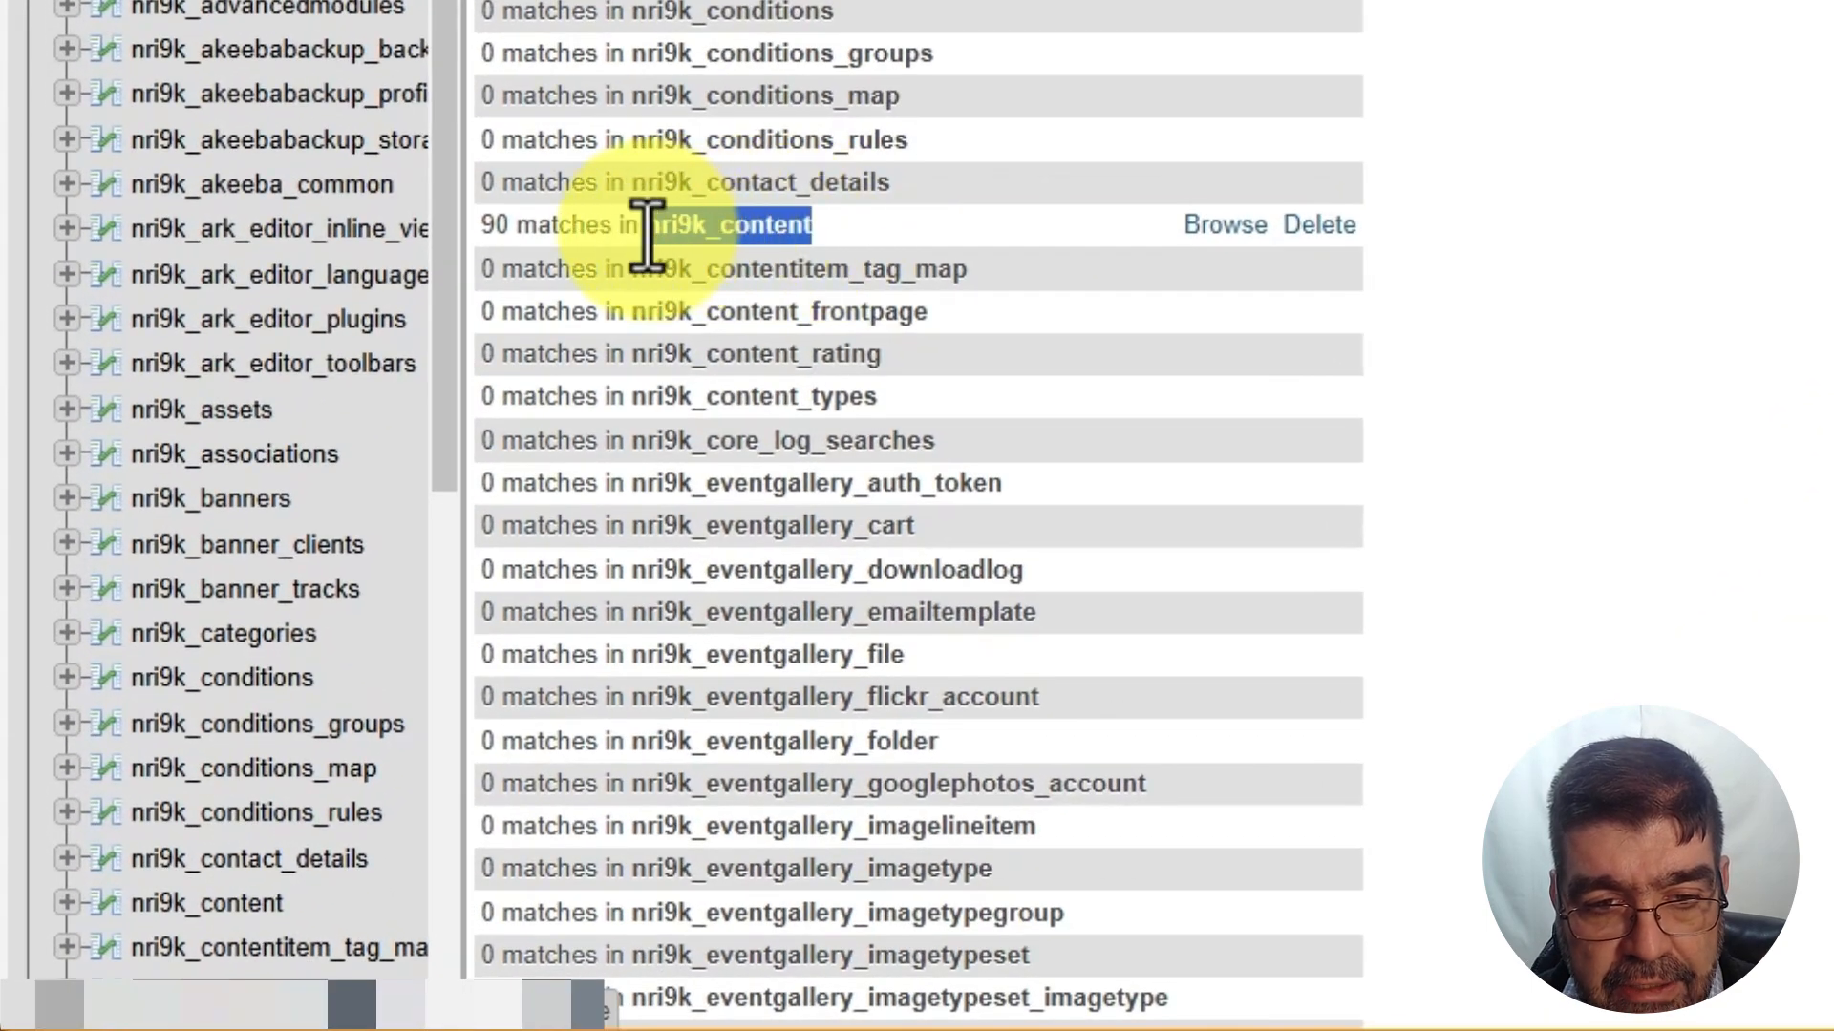
pyautogui.click(703, 234)
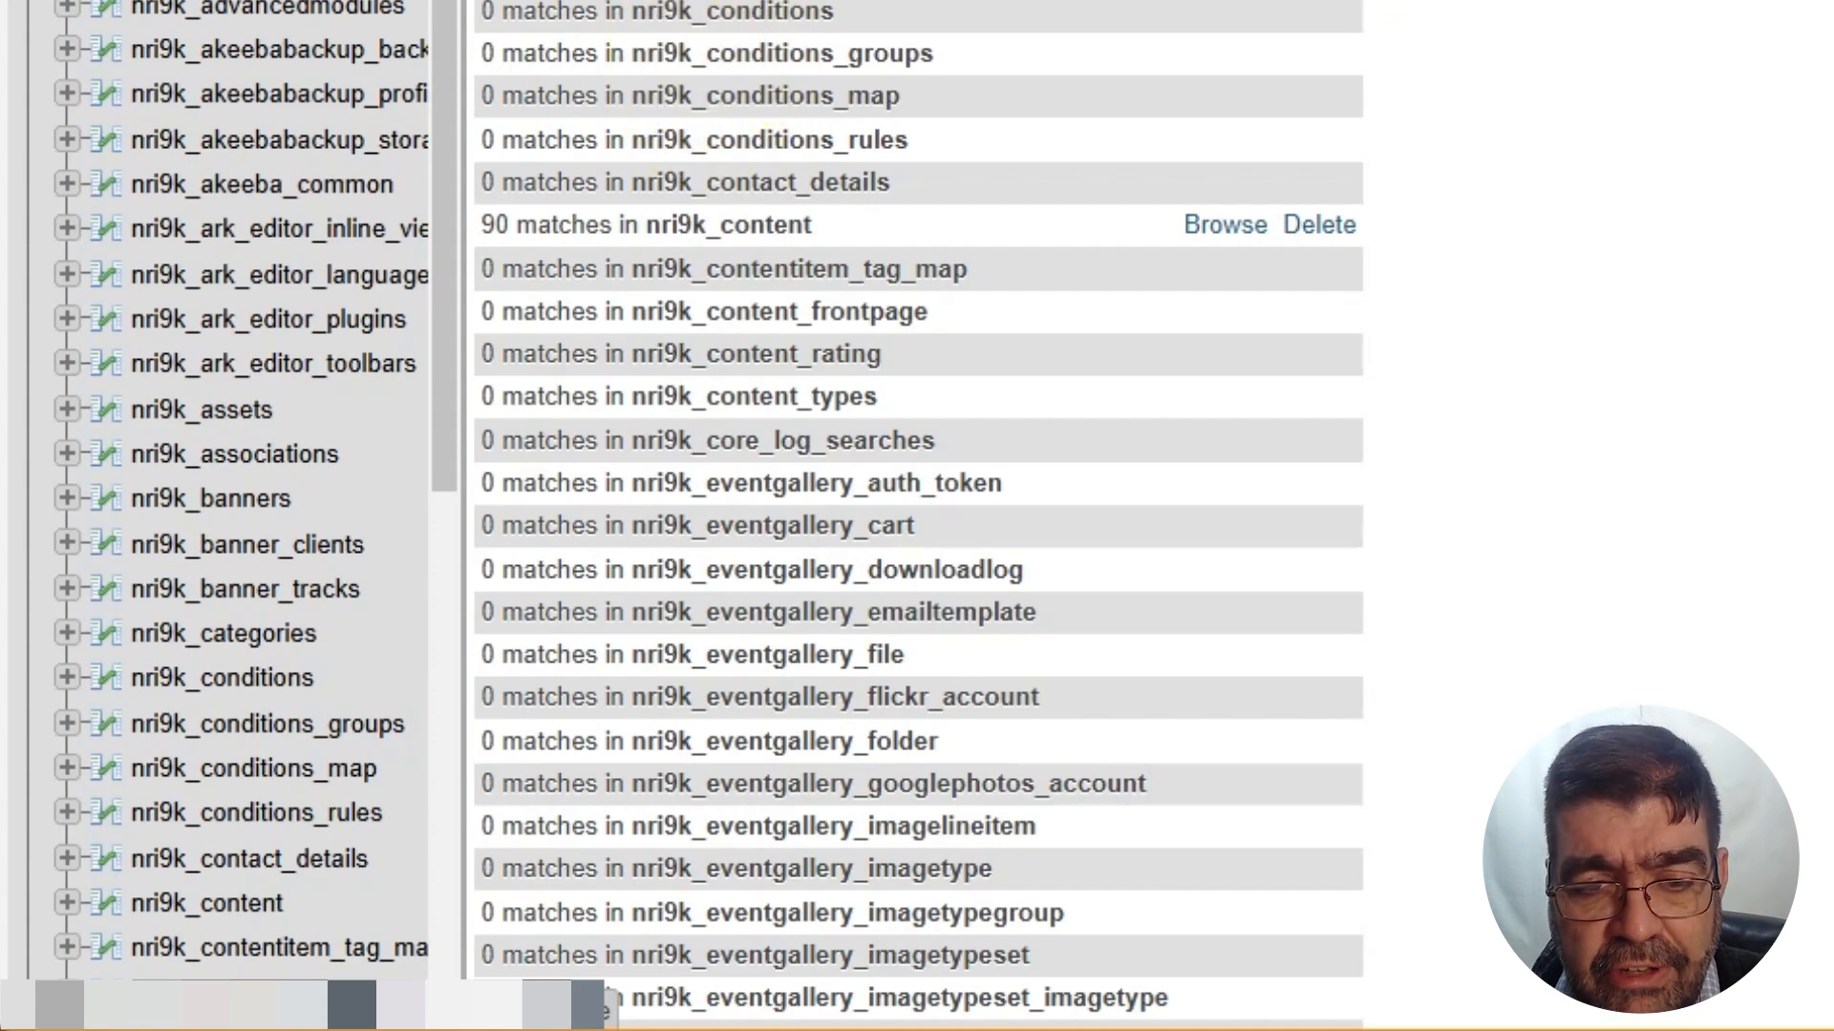
pyautogui.scroll(-15, 1205, 4)
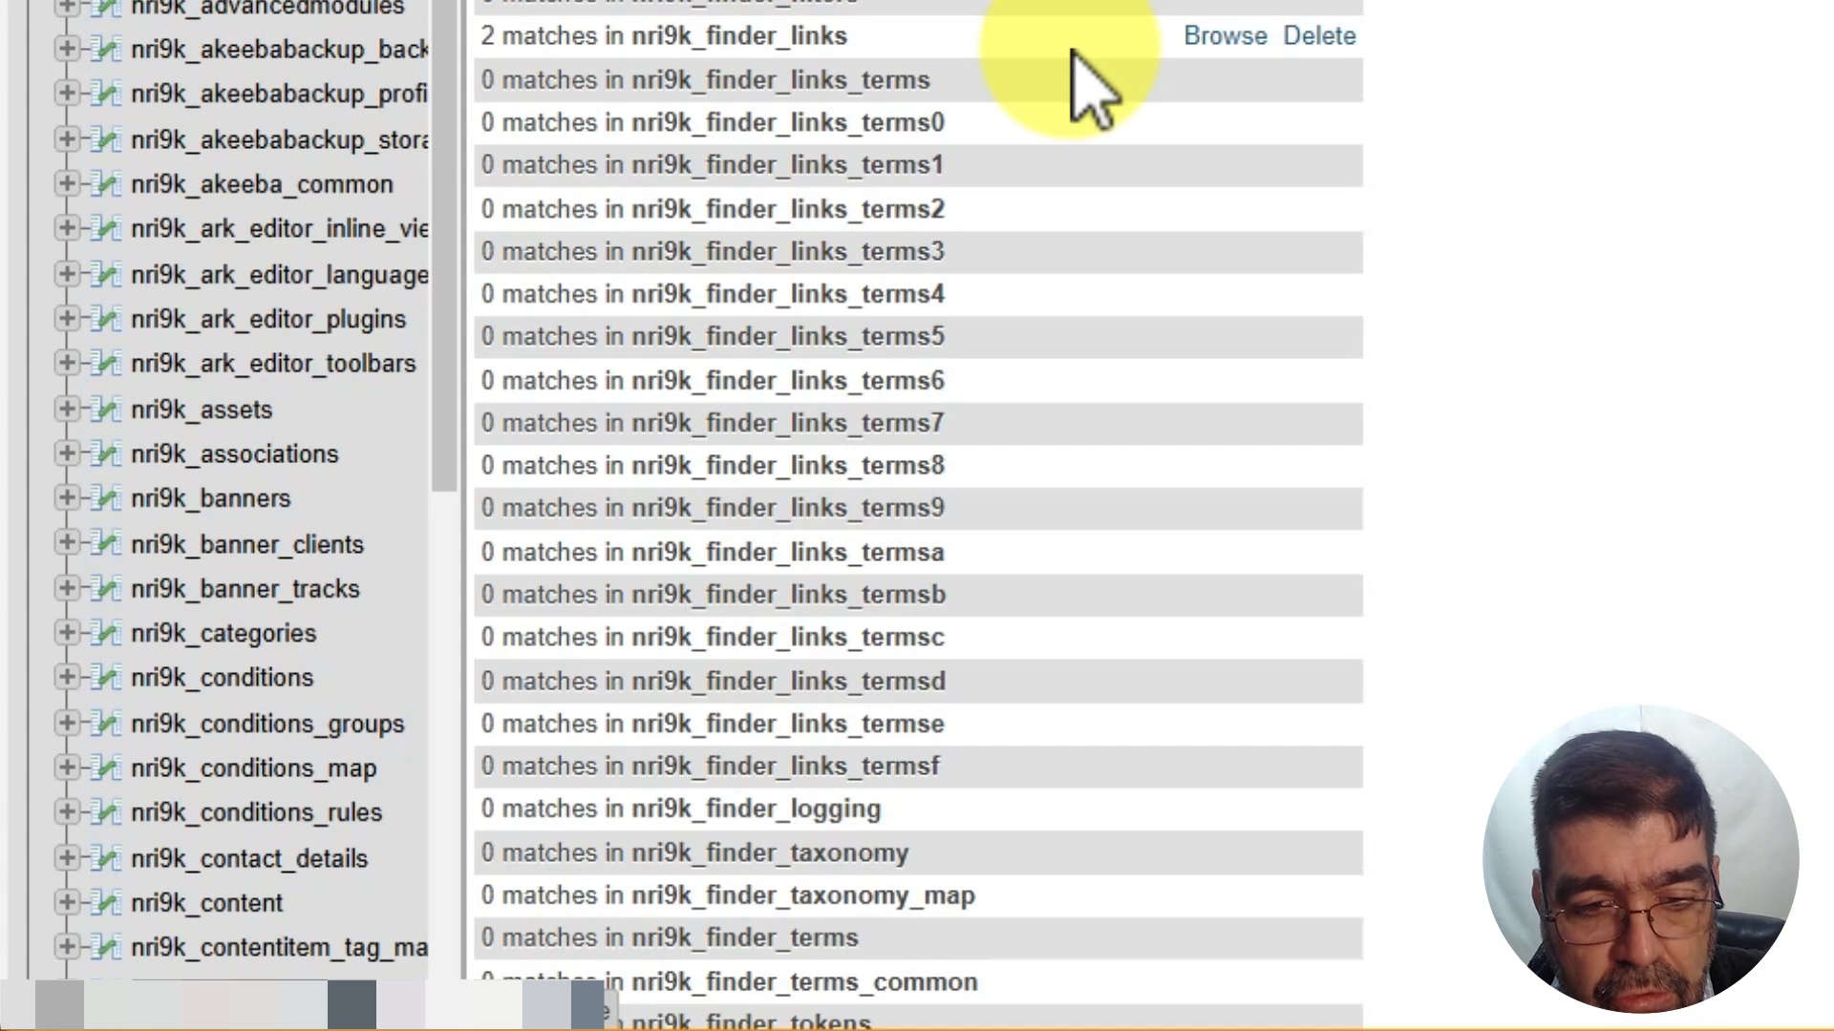
pyautogui.scroll(-10, 1070, 57)
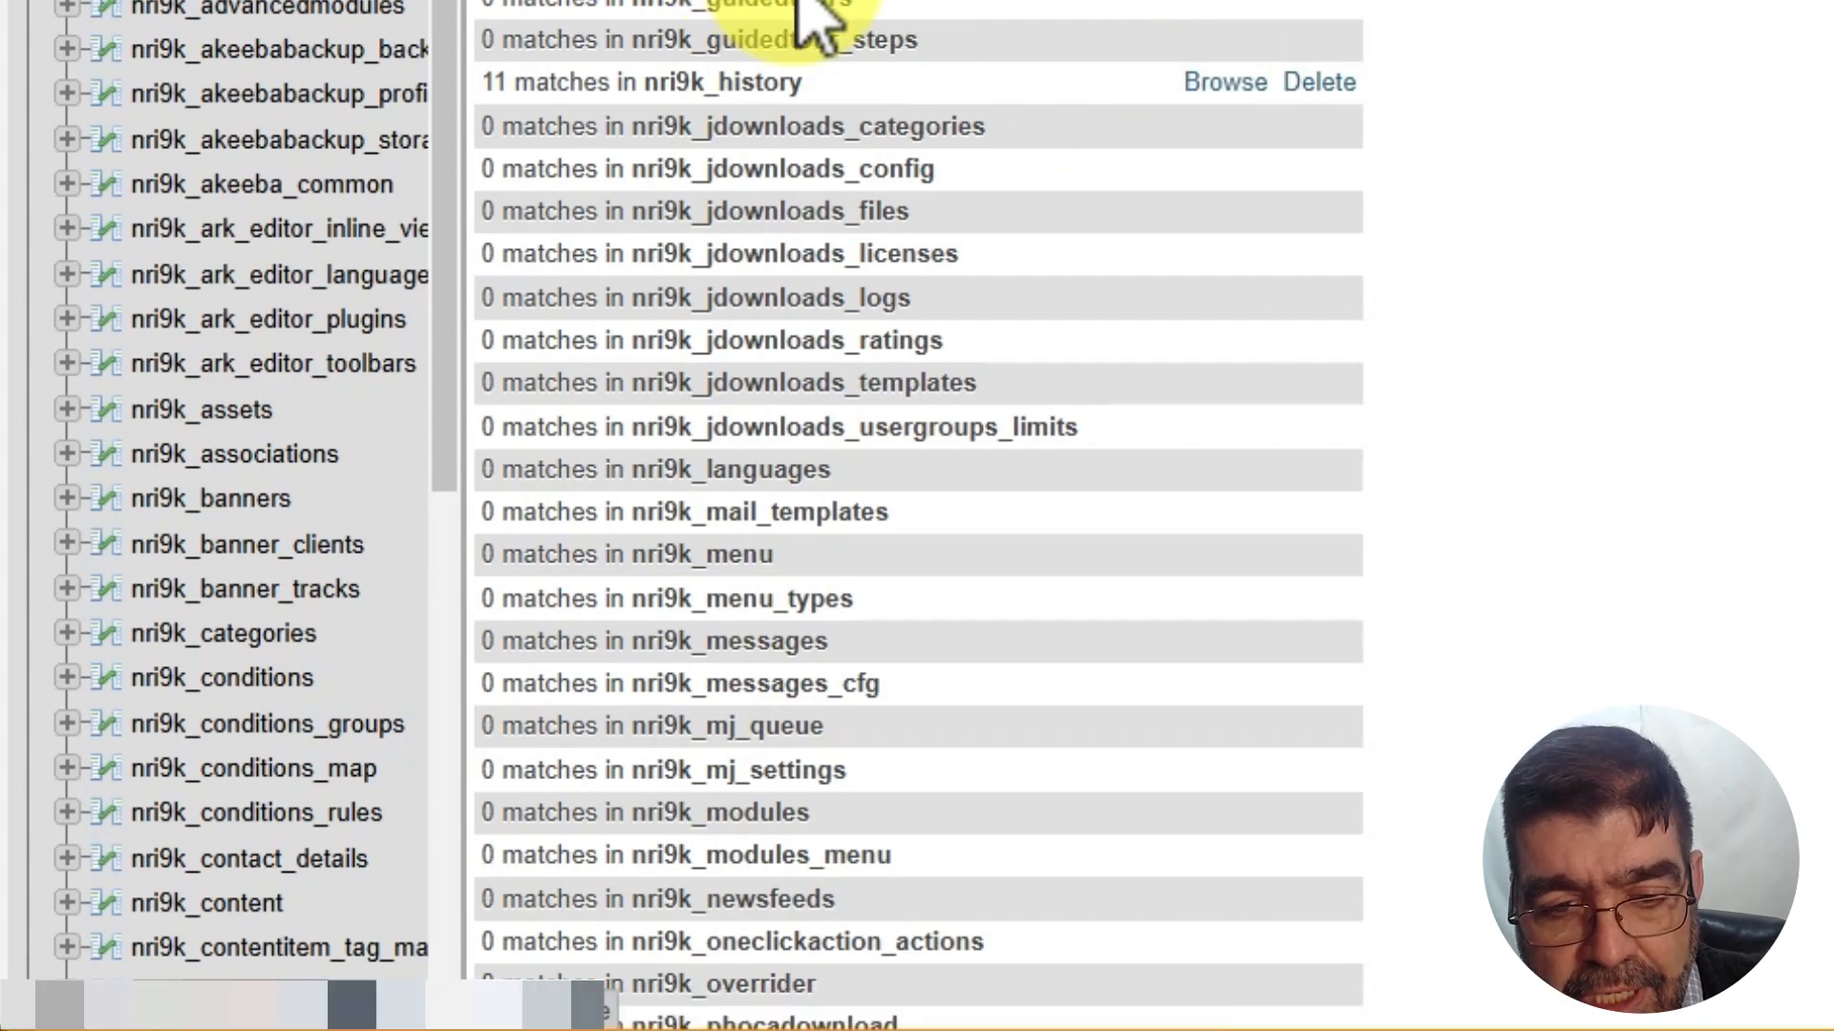
pyautogui.scroll(-20, 810, 19)
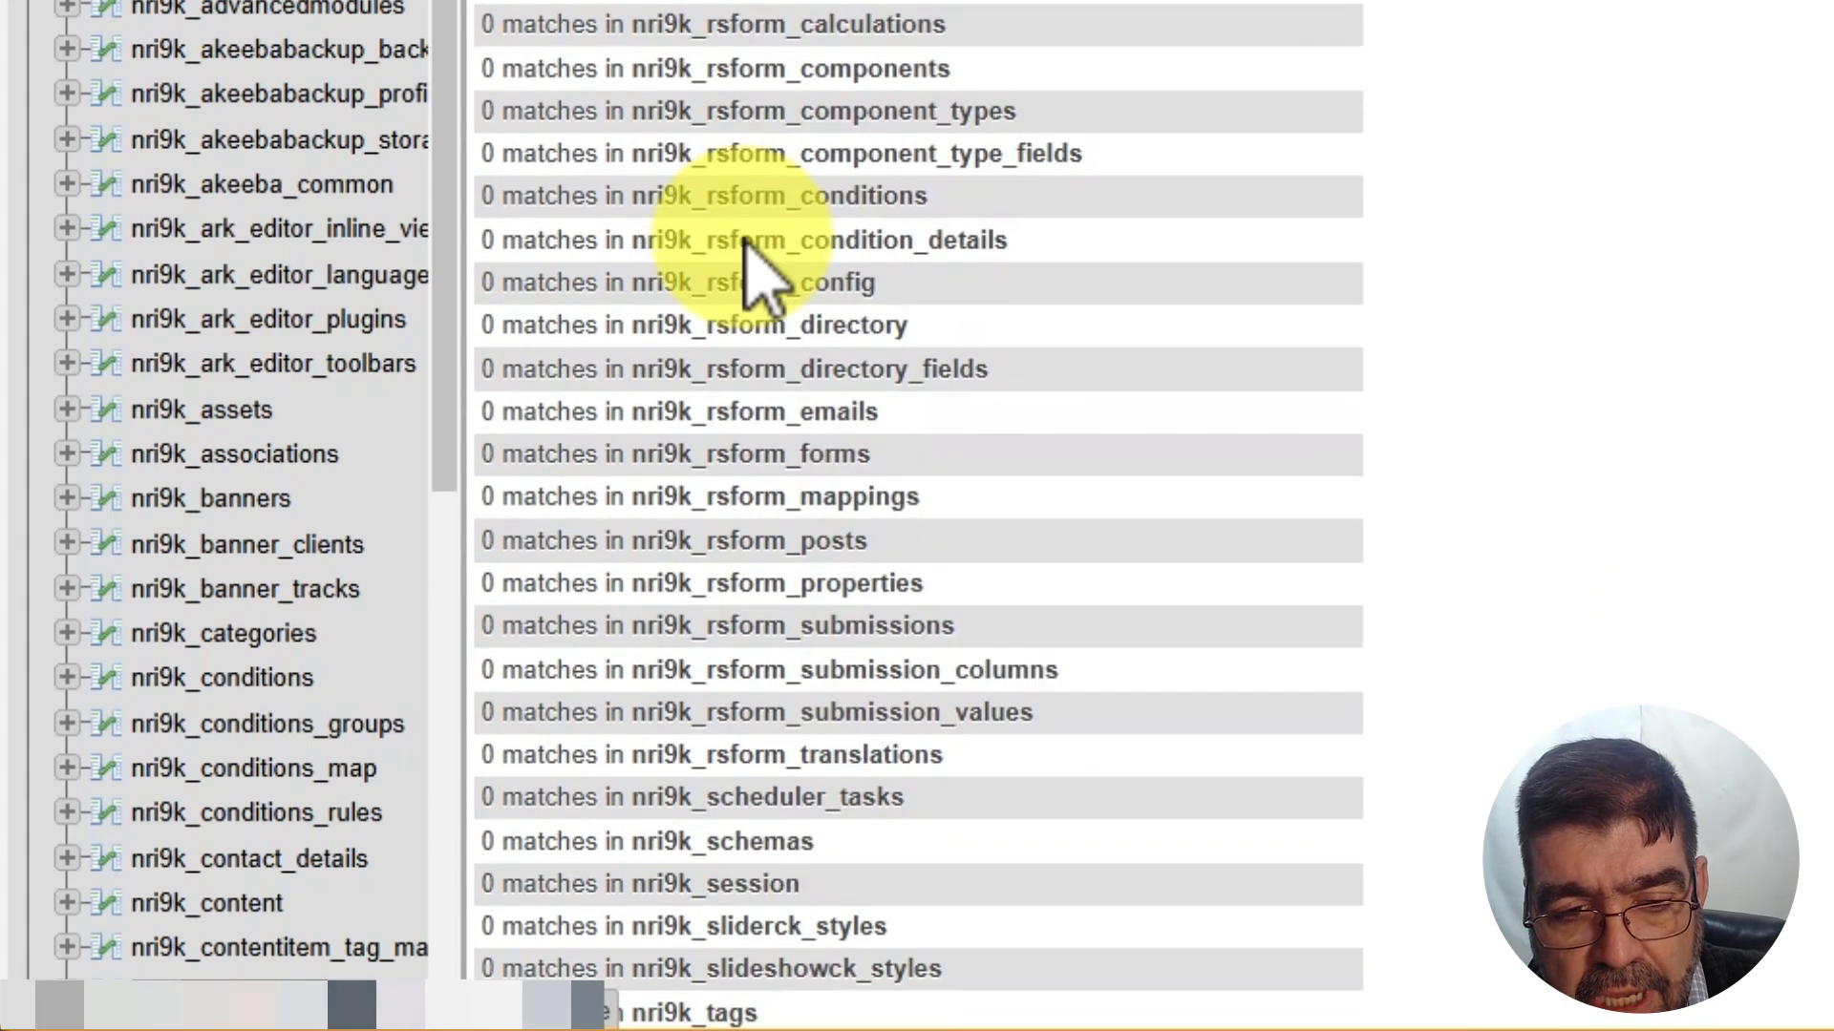
pyautogui.scroll(-10, 741, 246)
pyautogui.scroll(5, 741, 245)
pyautogui.scroll(-8, 735, 258)
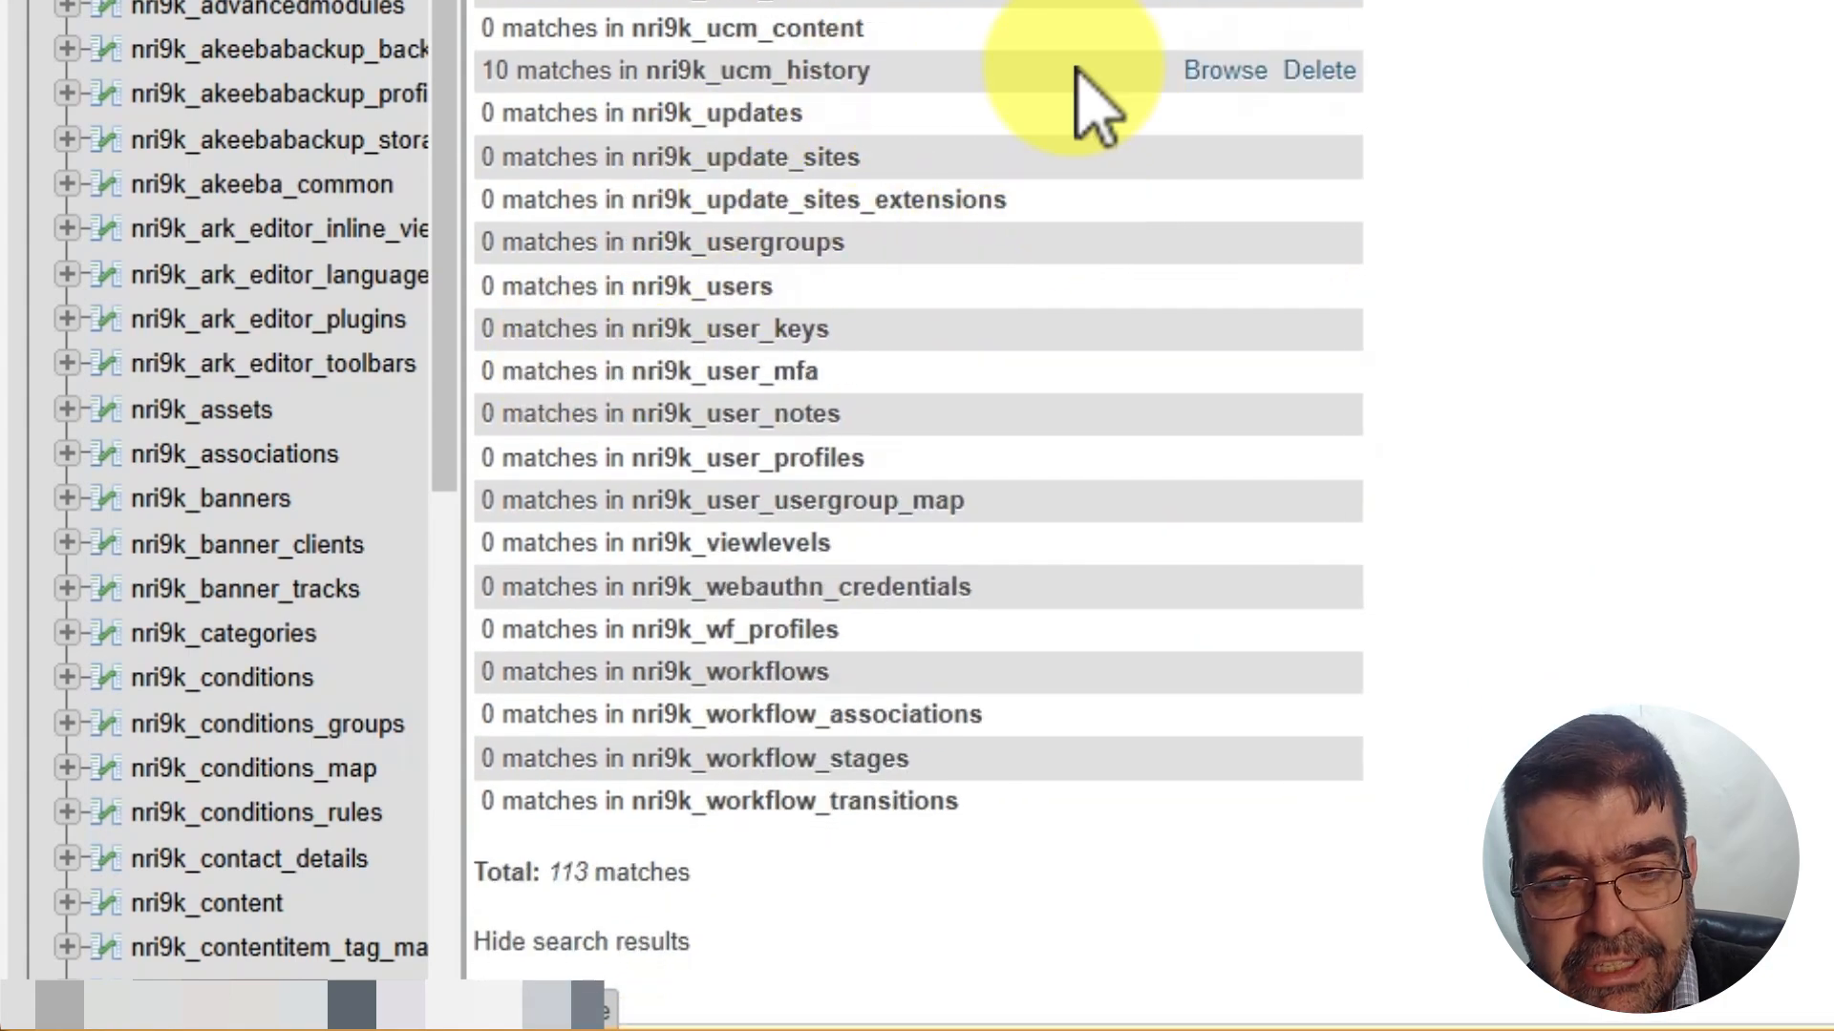
pyautogui.scroll(20, 917, 477)
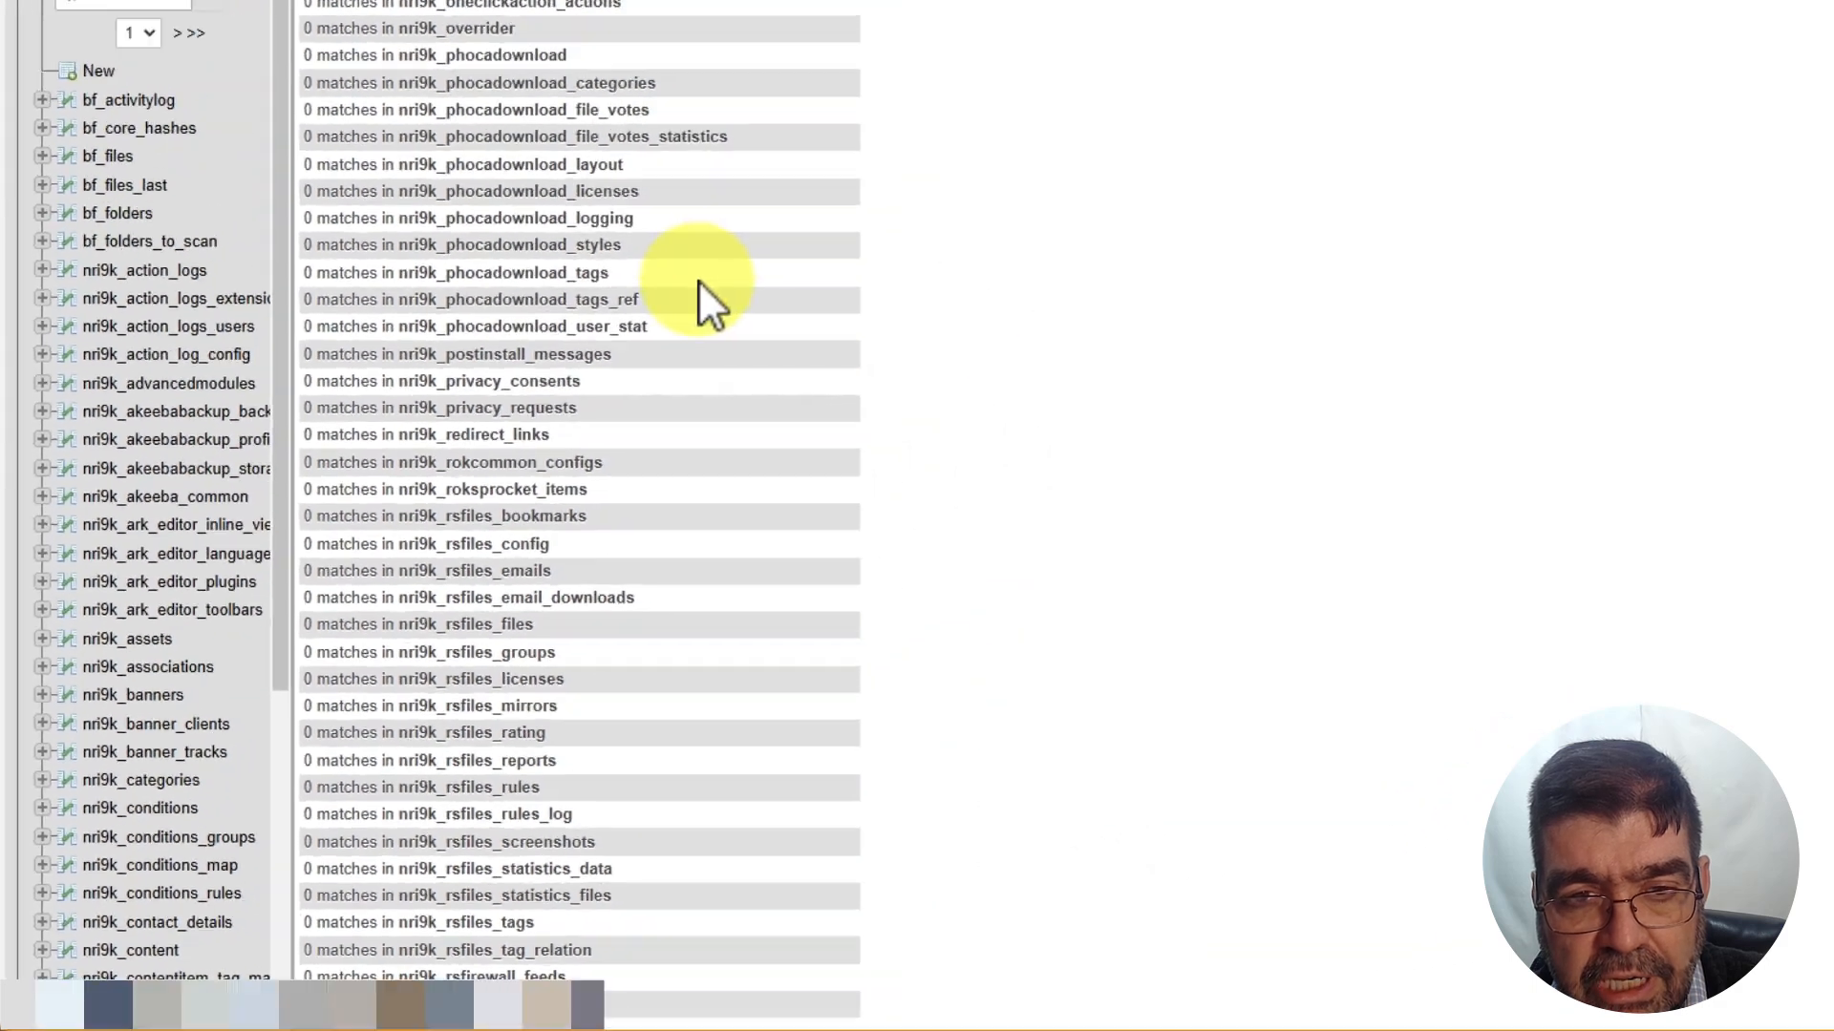
pyautogui.scroll(15, 669, 344)
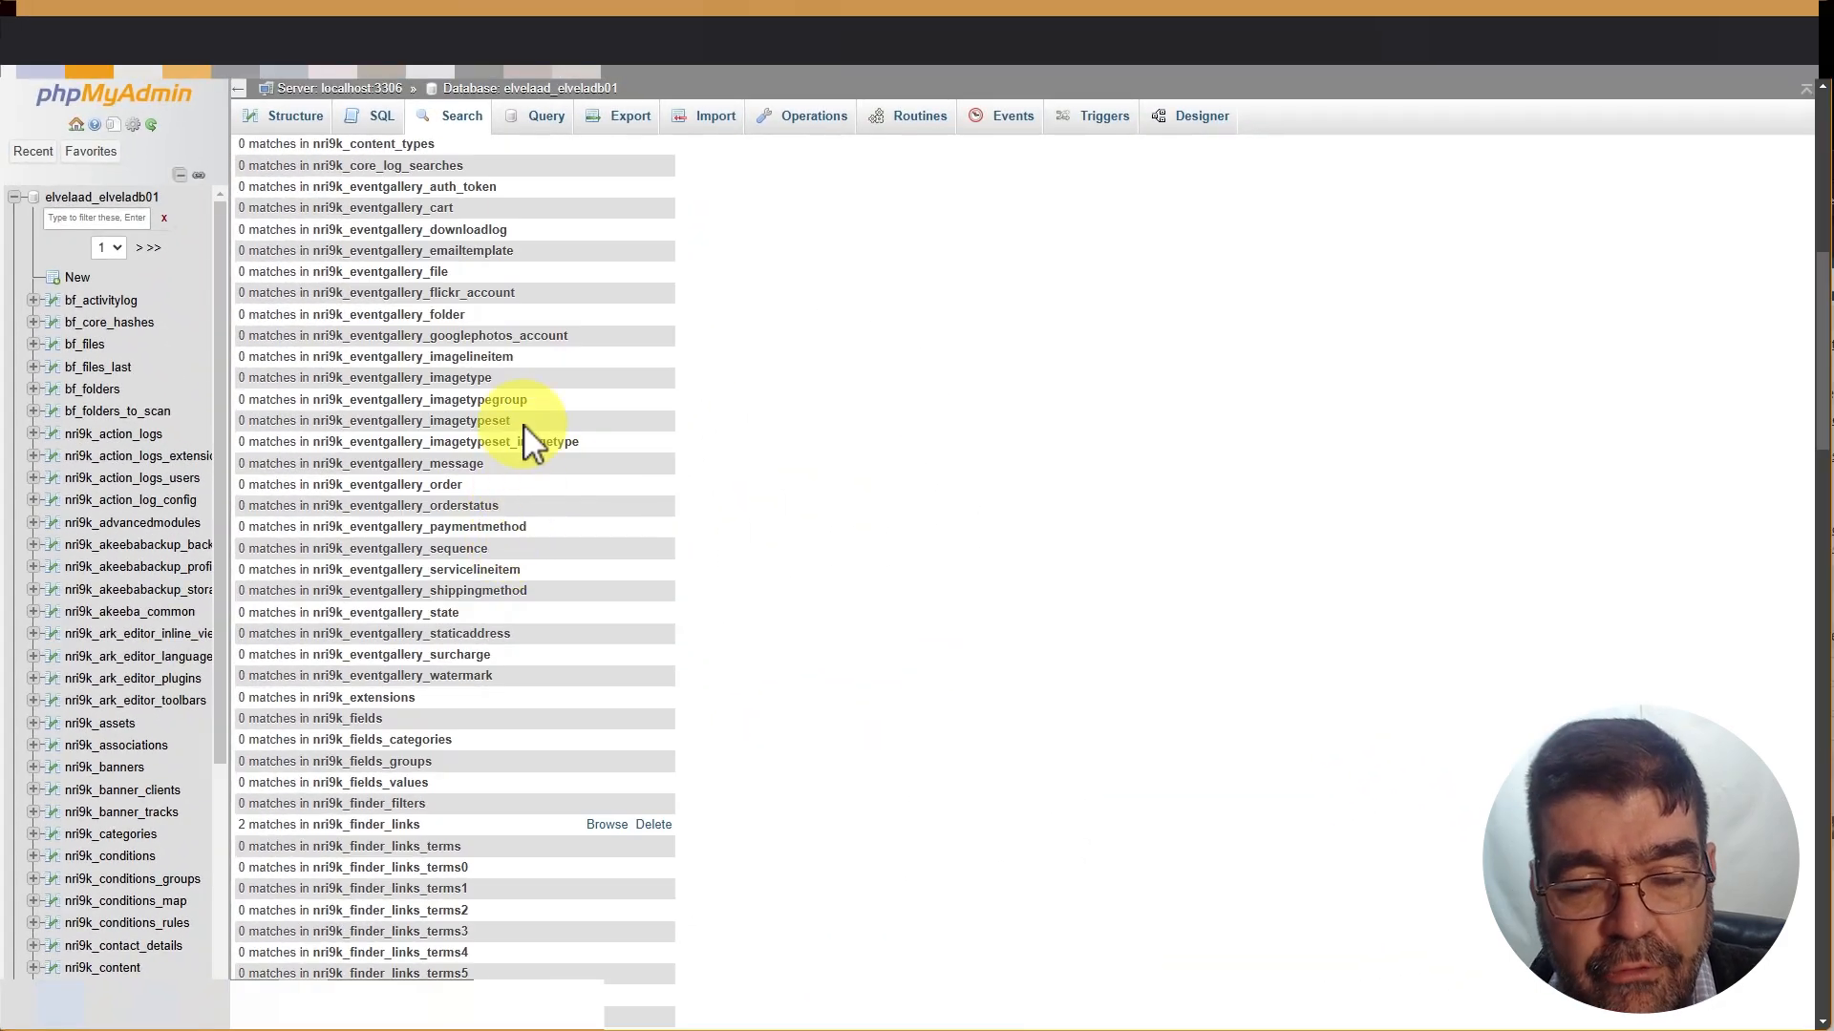
pyautogui.scroll(-3, 503, 438)
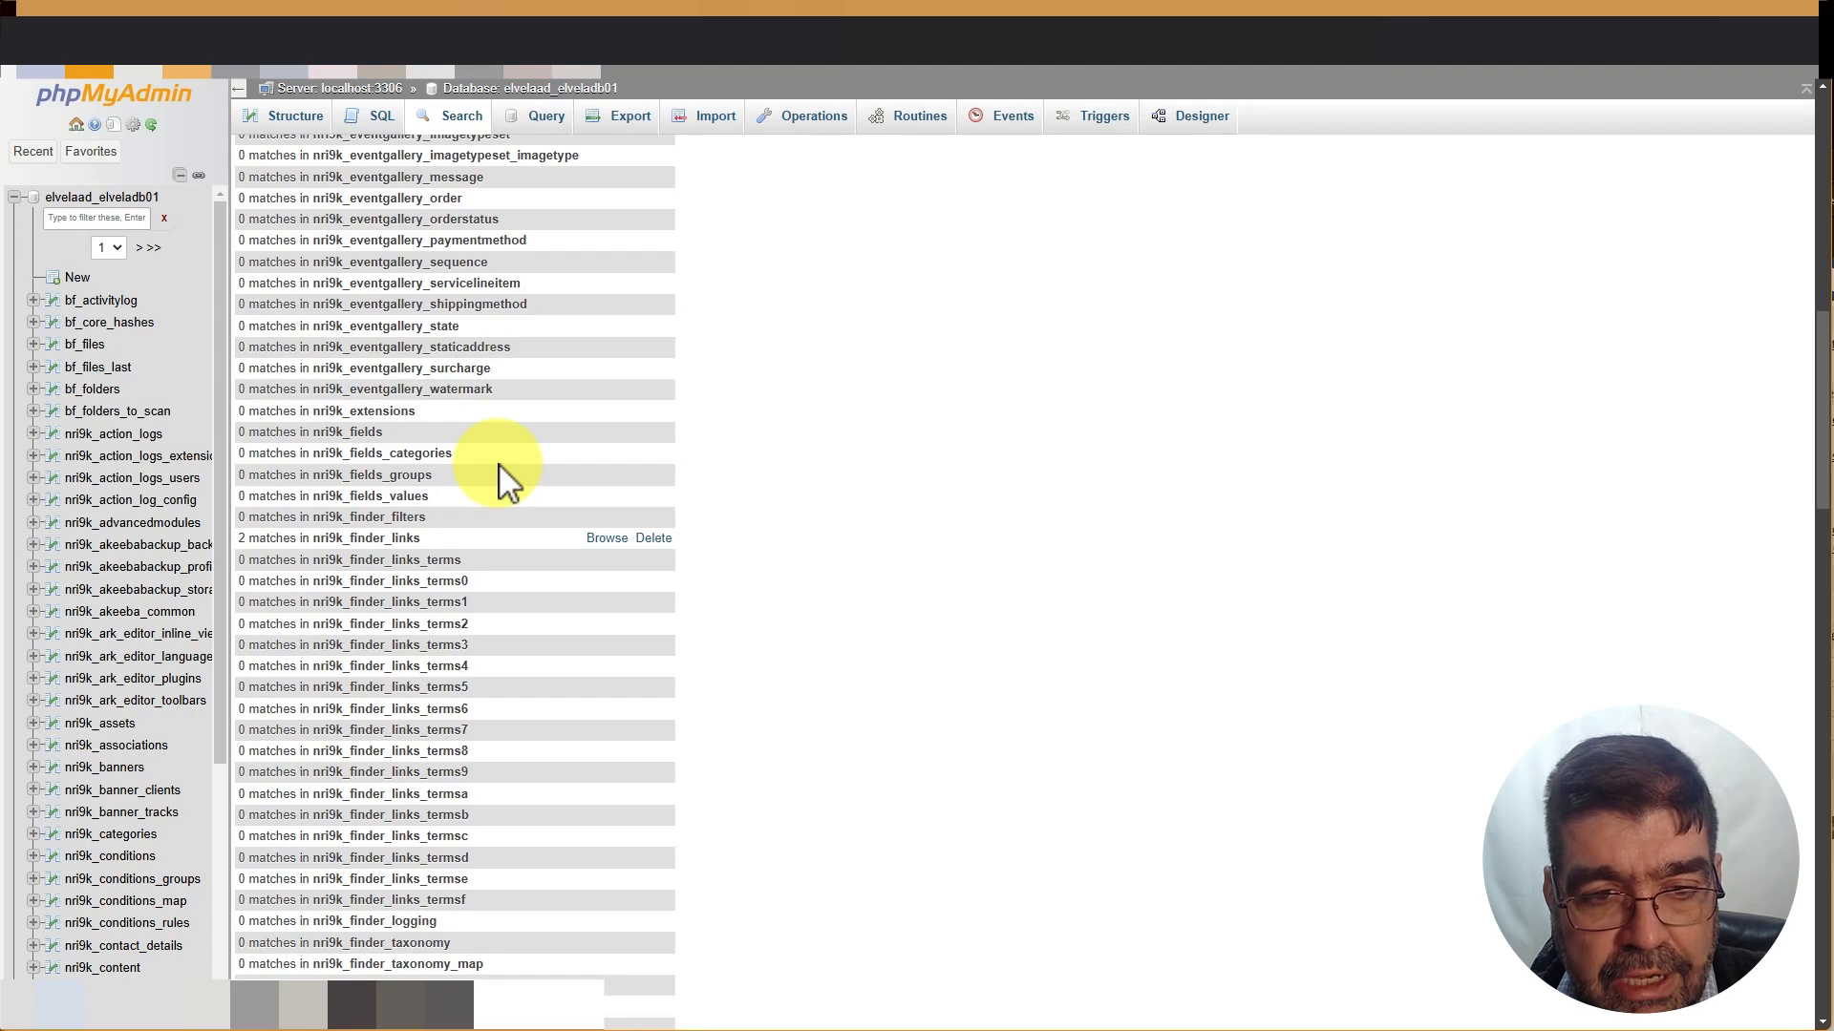
pyautogui.scroll(7, 498, 464)
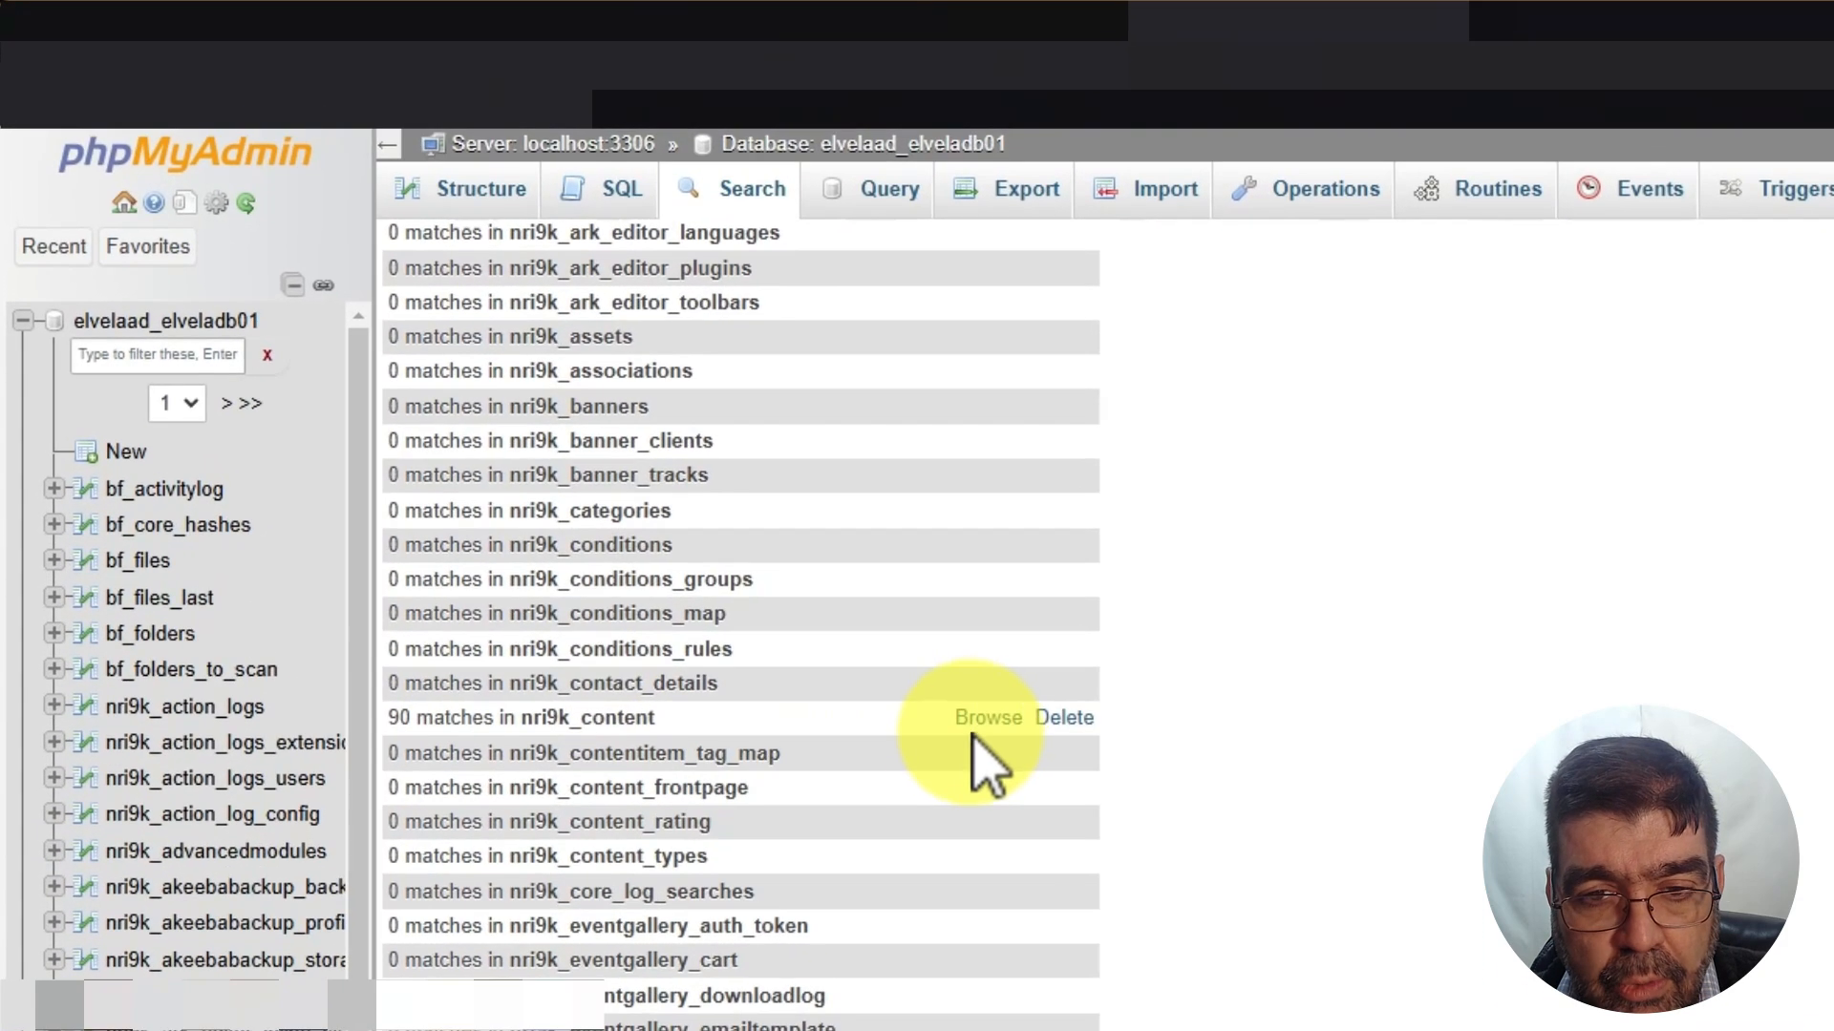
# Browse the 90 matching nri9k_content rows, then filter the table list by 'content'
pyautogui.click(611, 446)
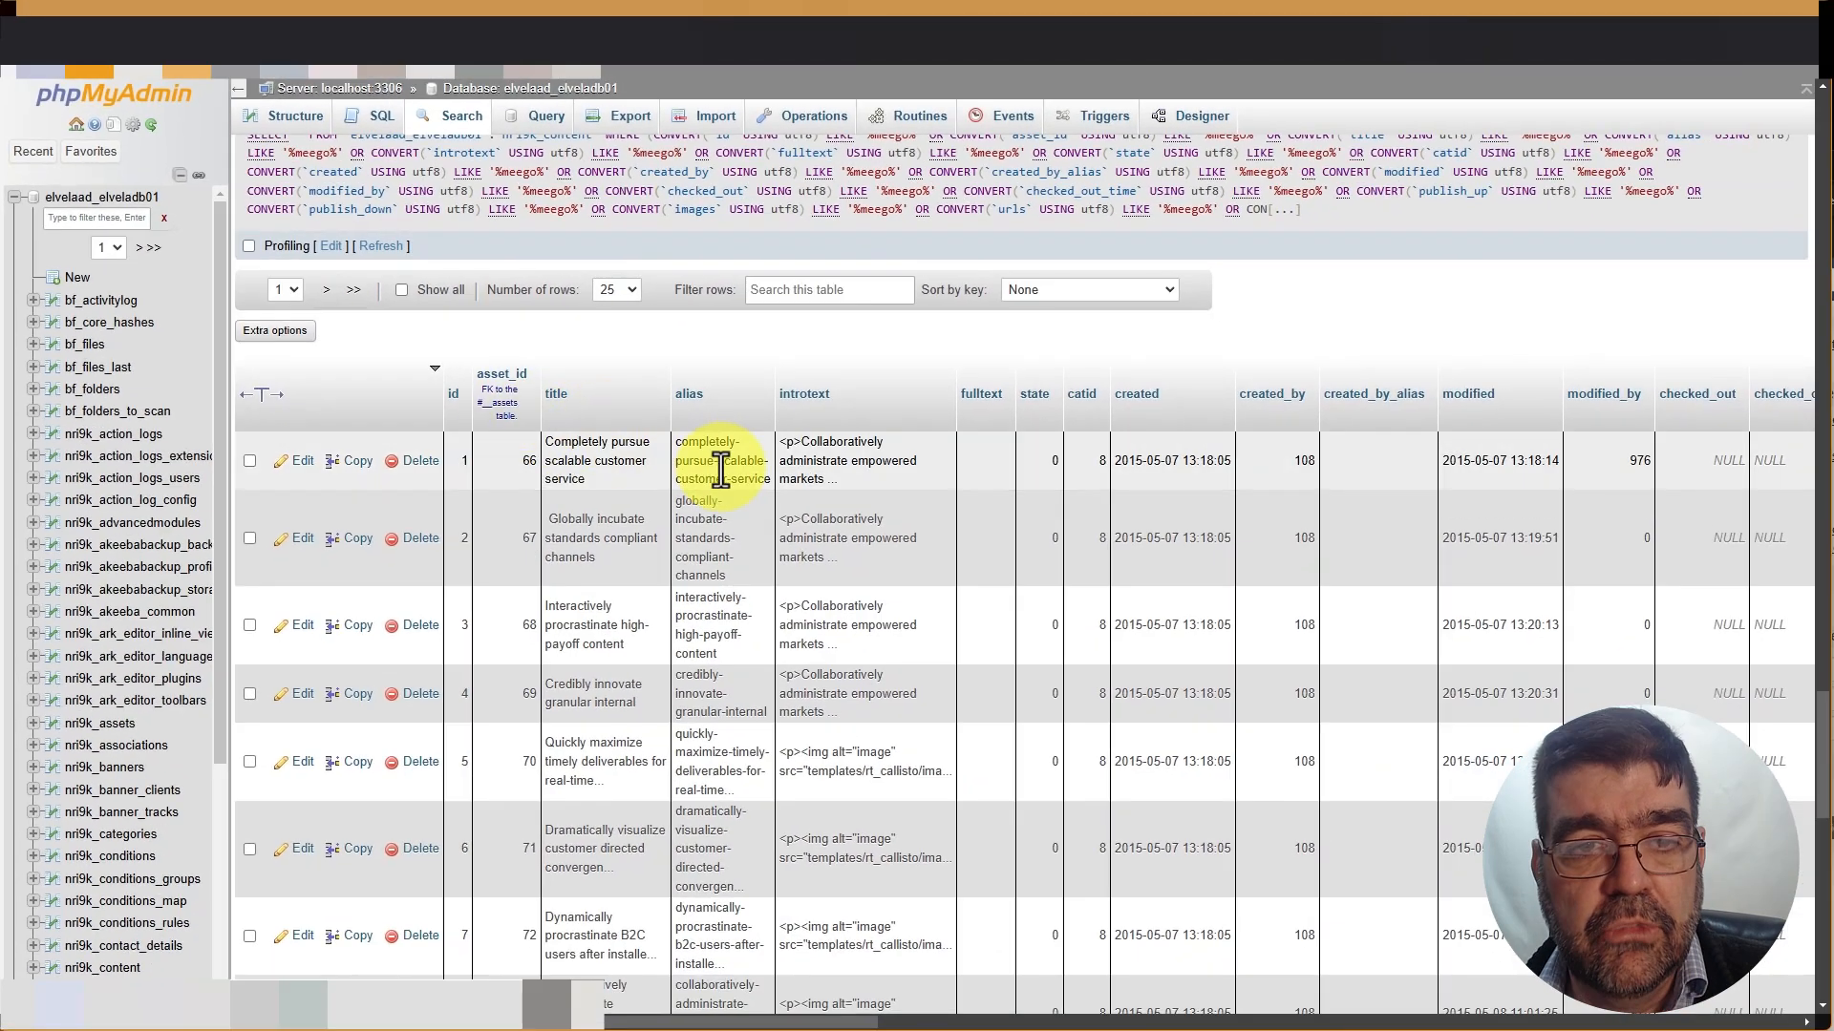
pyautogui.scroll(3, 721, 468)
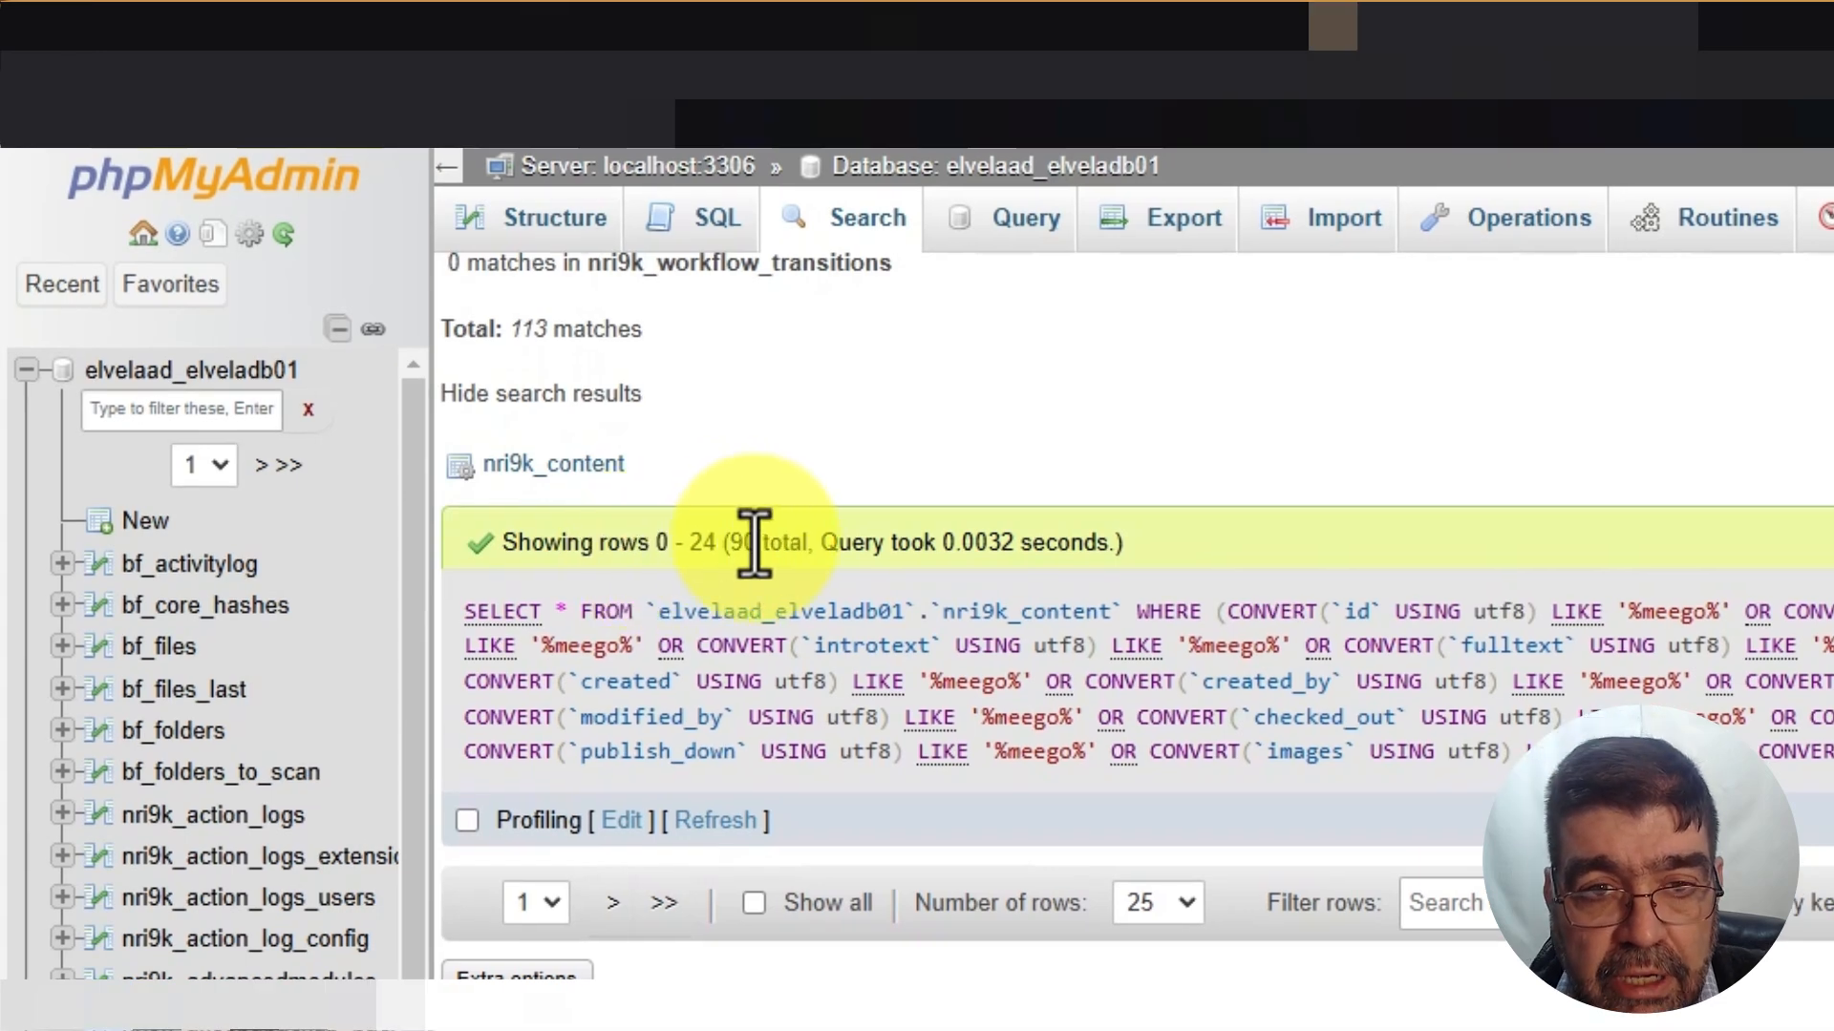
pyautogui.click(996, 172)
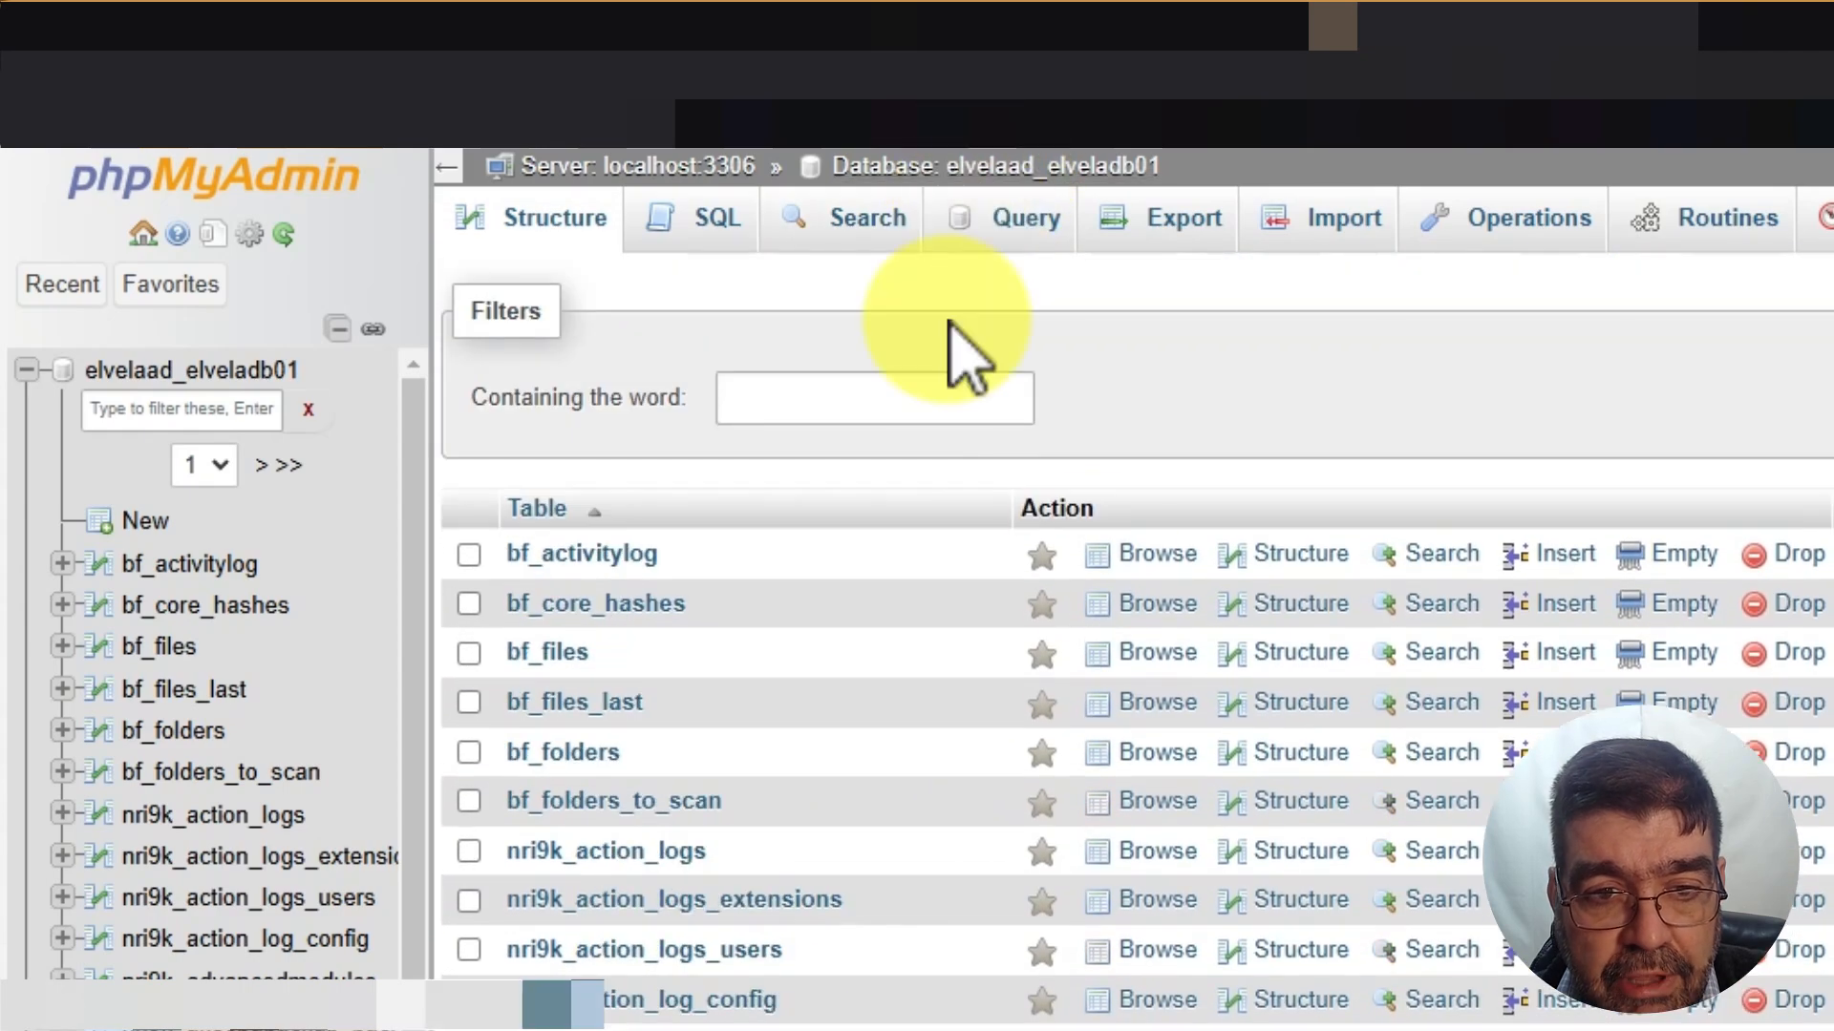
pyautogui.click(894, 397)
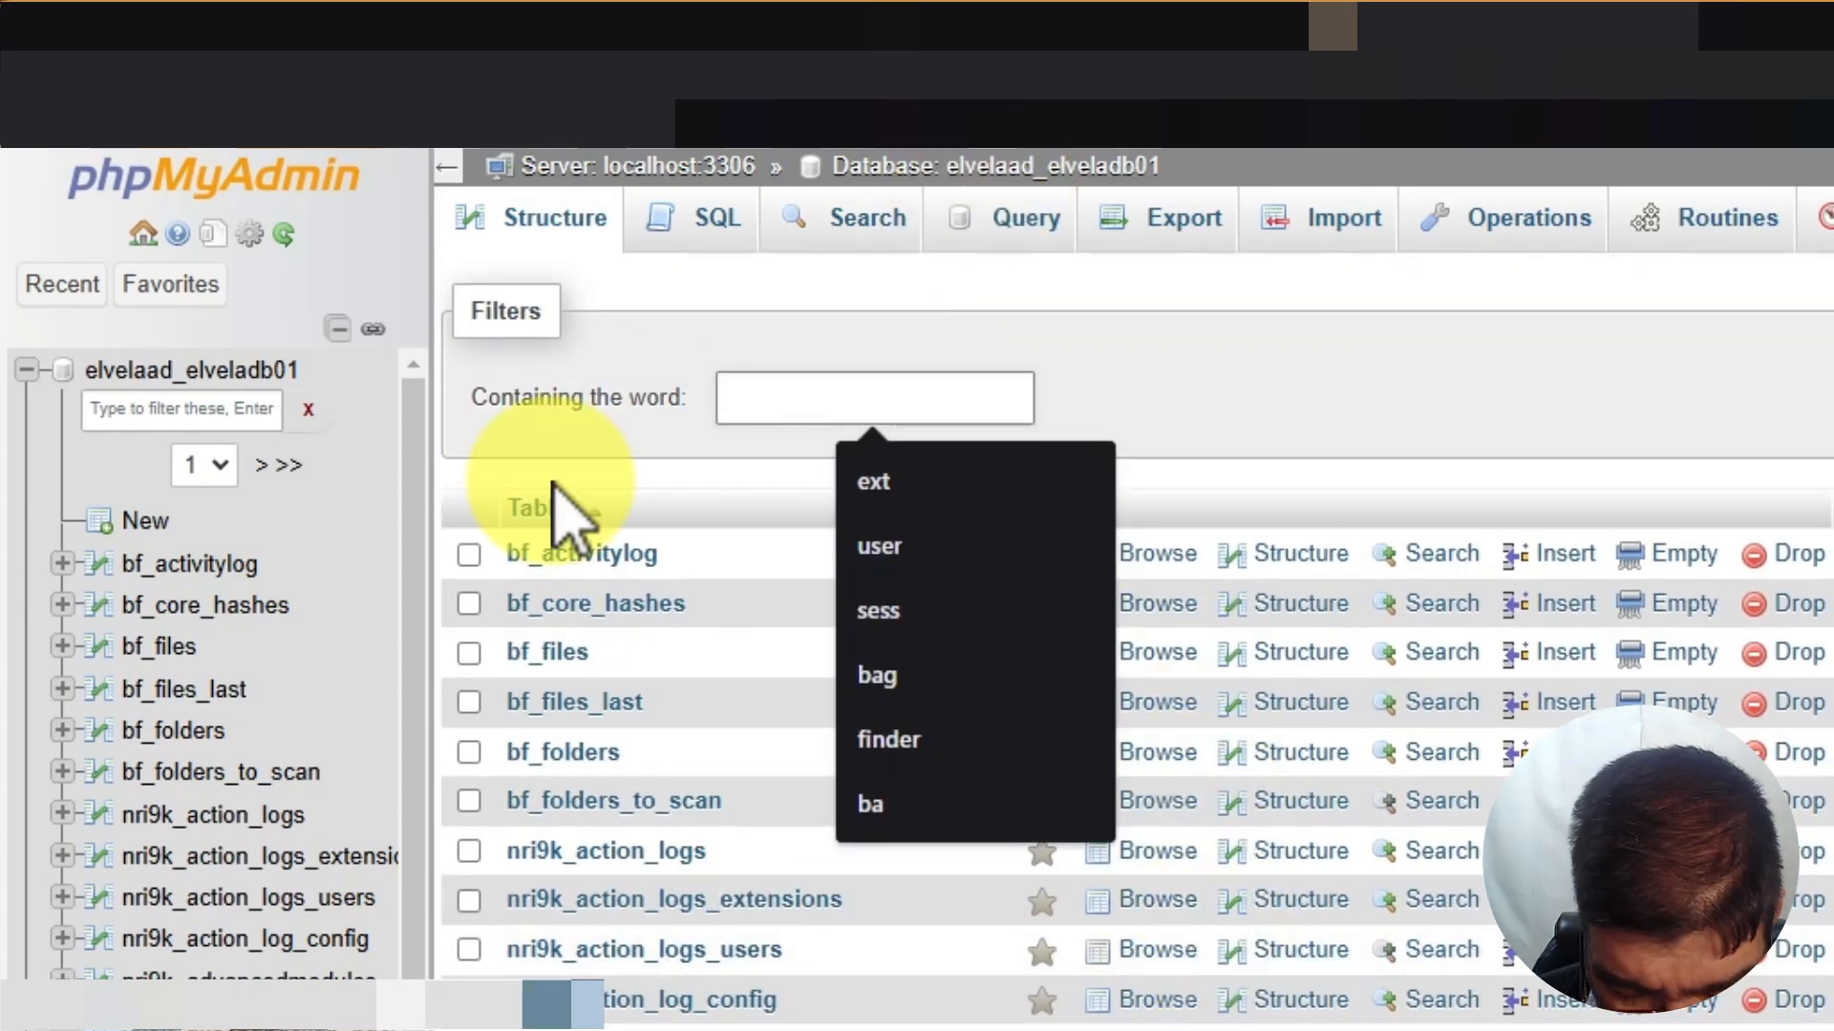
pyautogui.write('content')
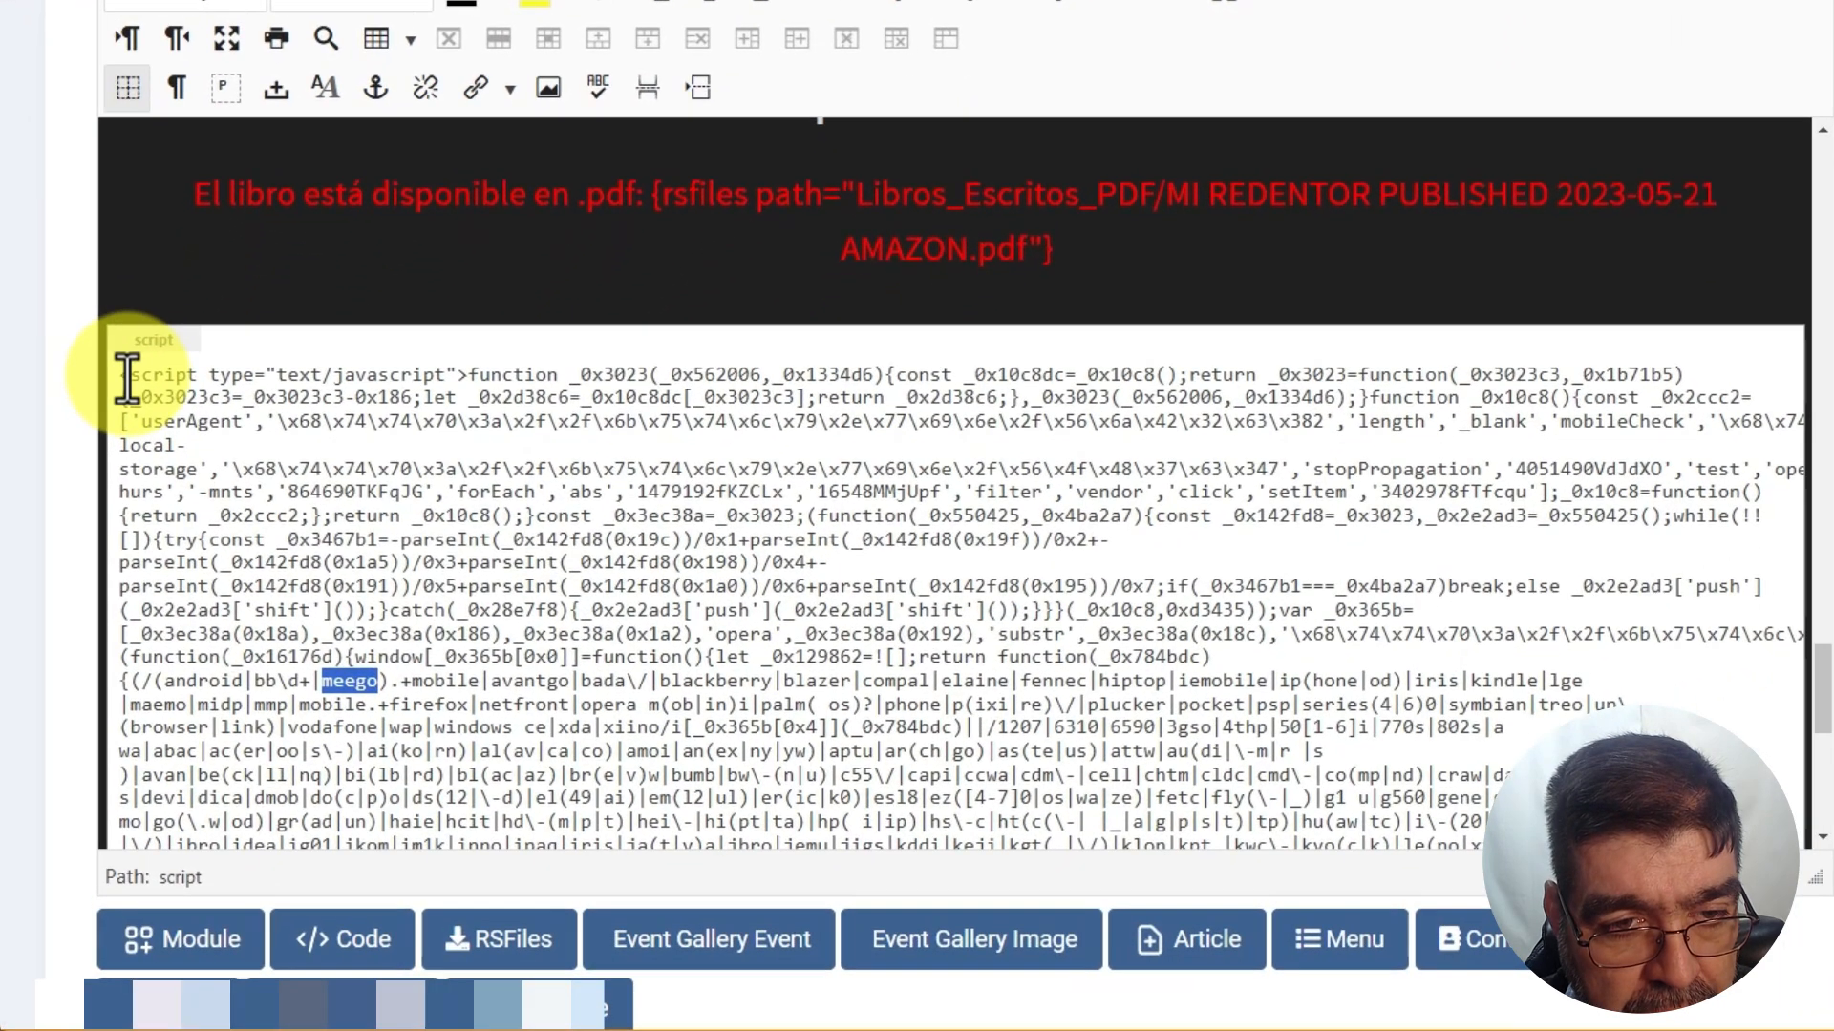
# Mark the injected script's closing </script> tag and scroll back up to its opening tag
pyautogui.moveTo(118, 375); pyautogui.dragTo(193, 377)
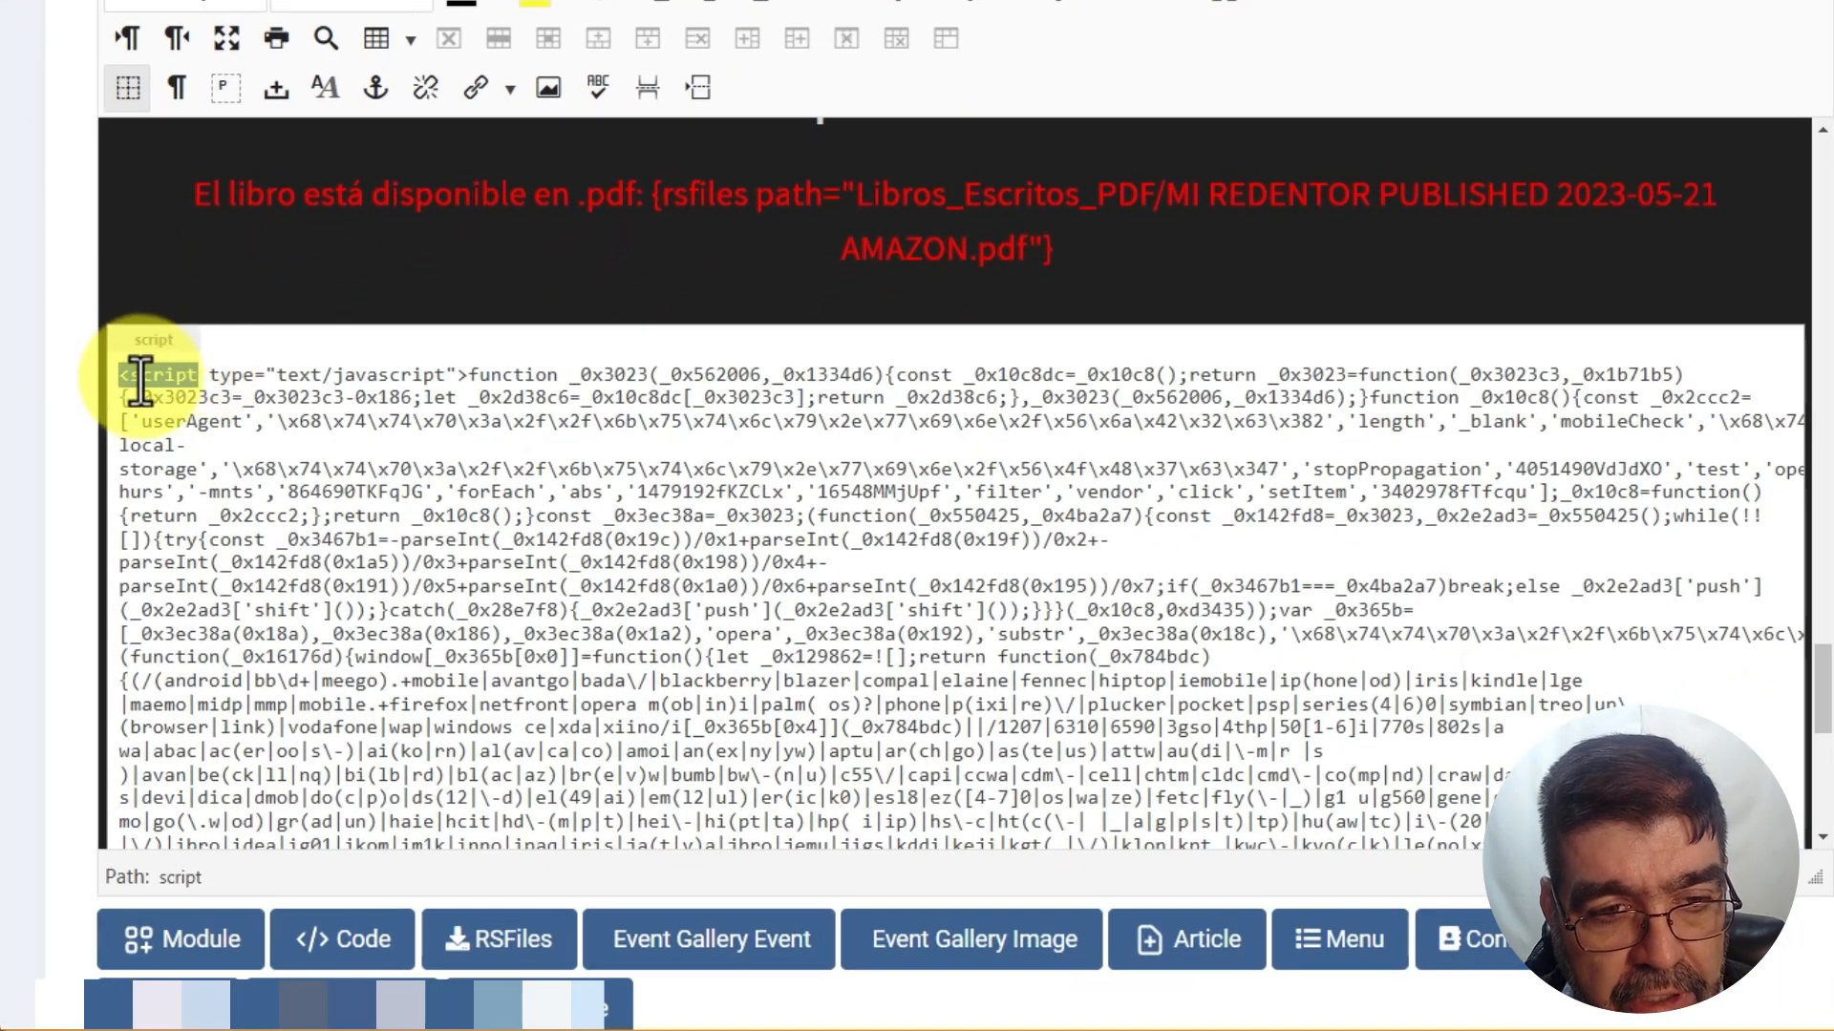
pyautogui.scroll(-5, 777, 462)
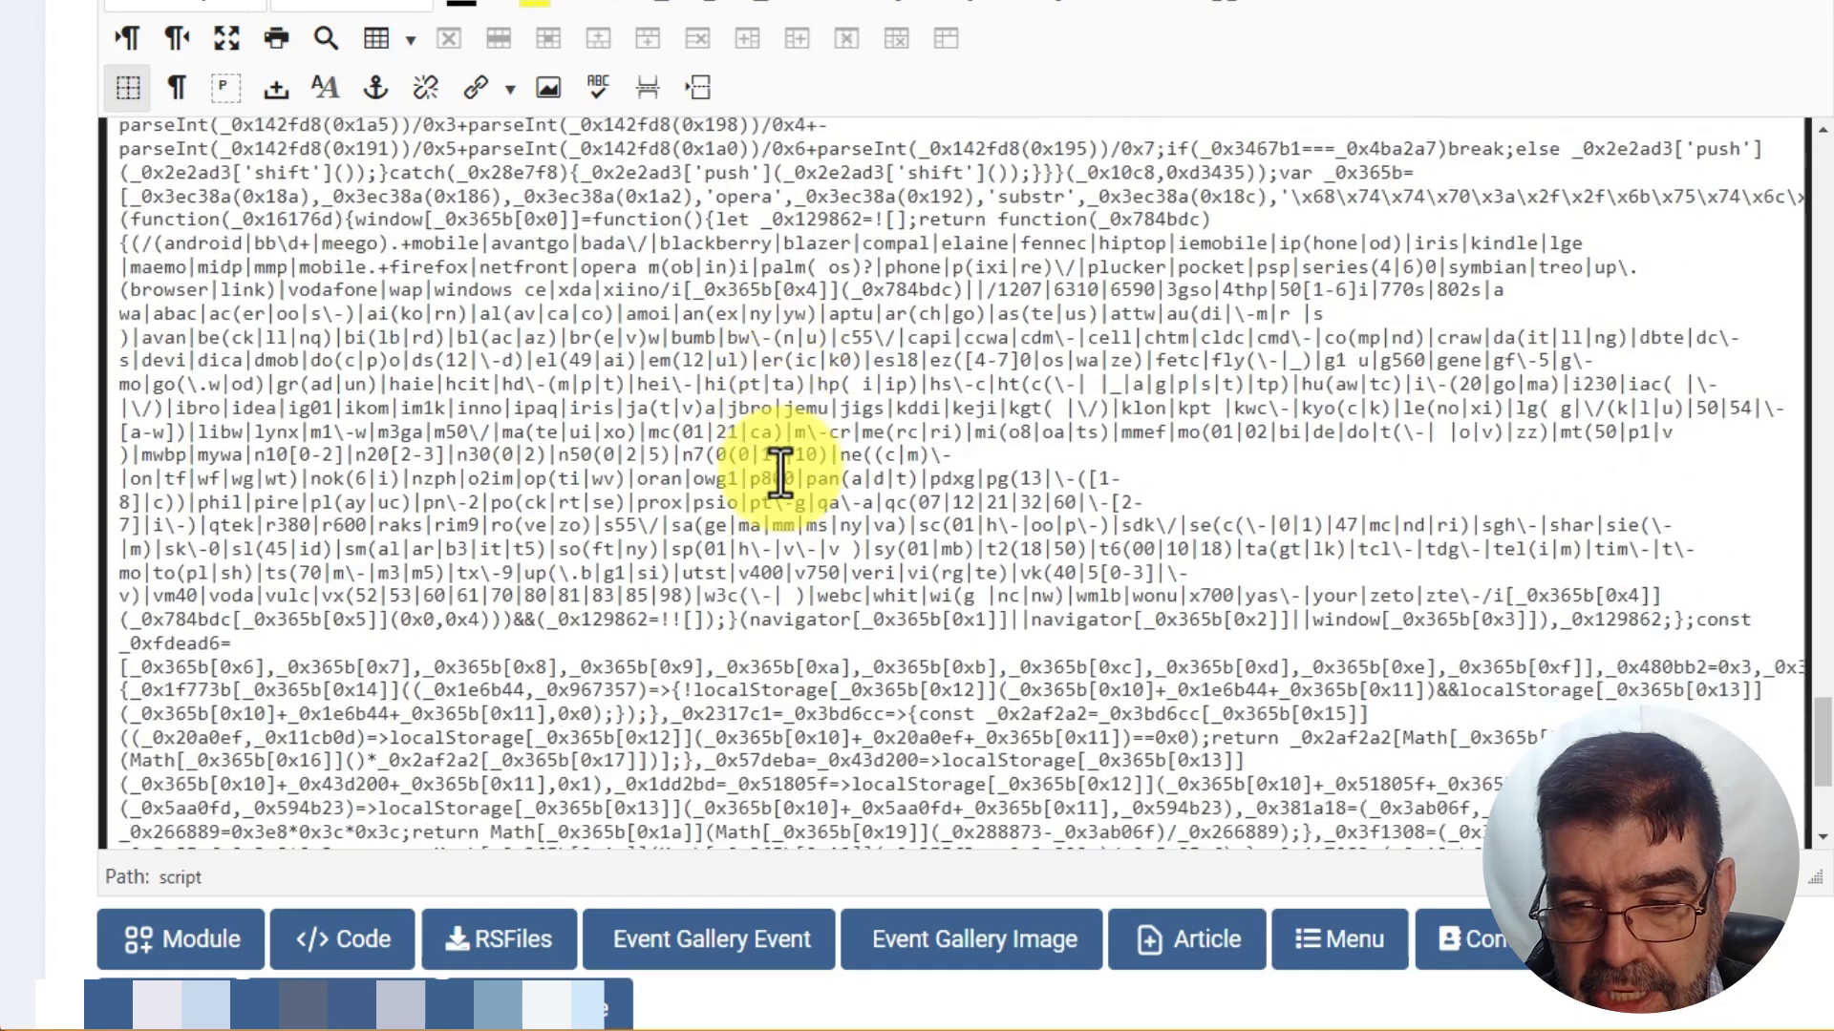
pyautogui.scroll(-3, 779, 473)
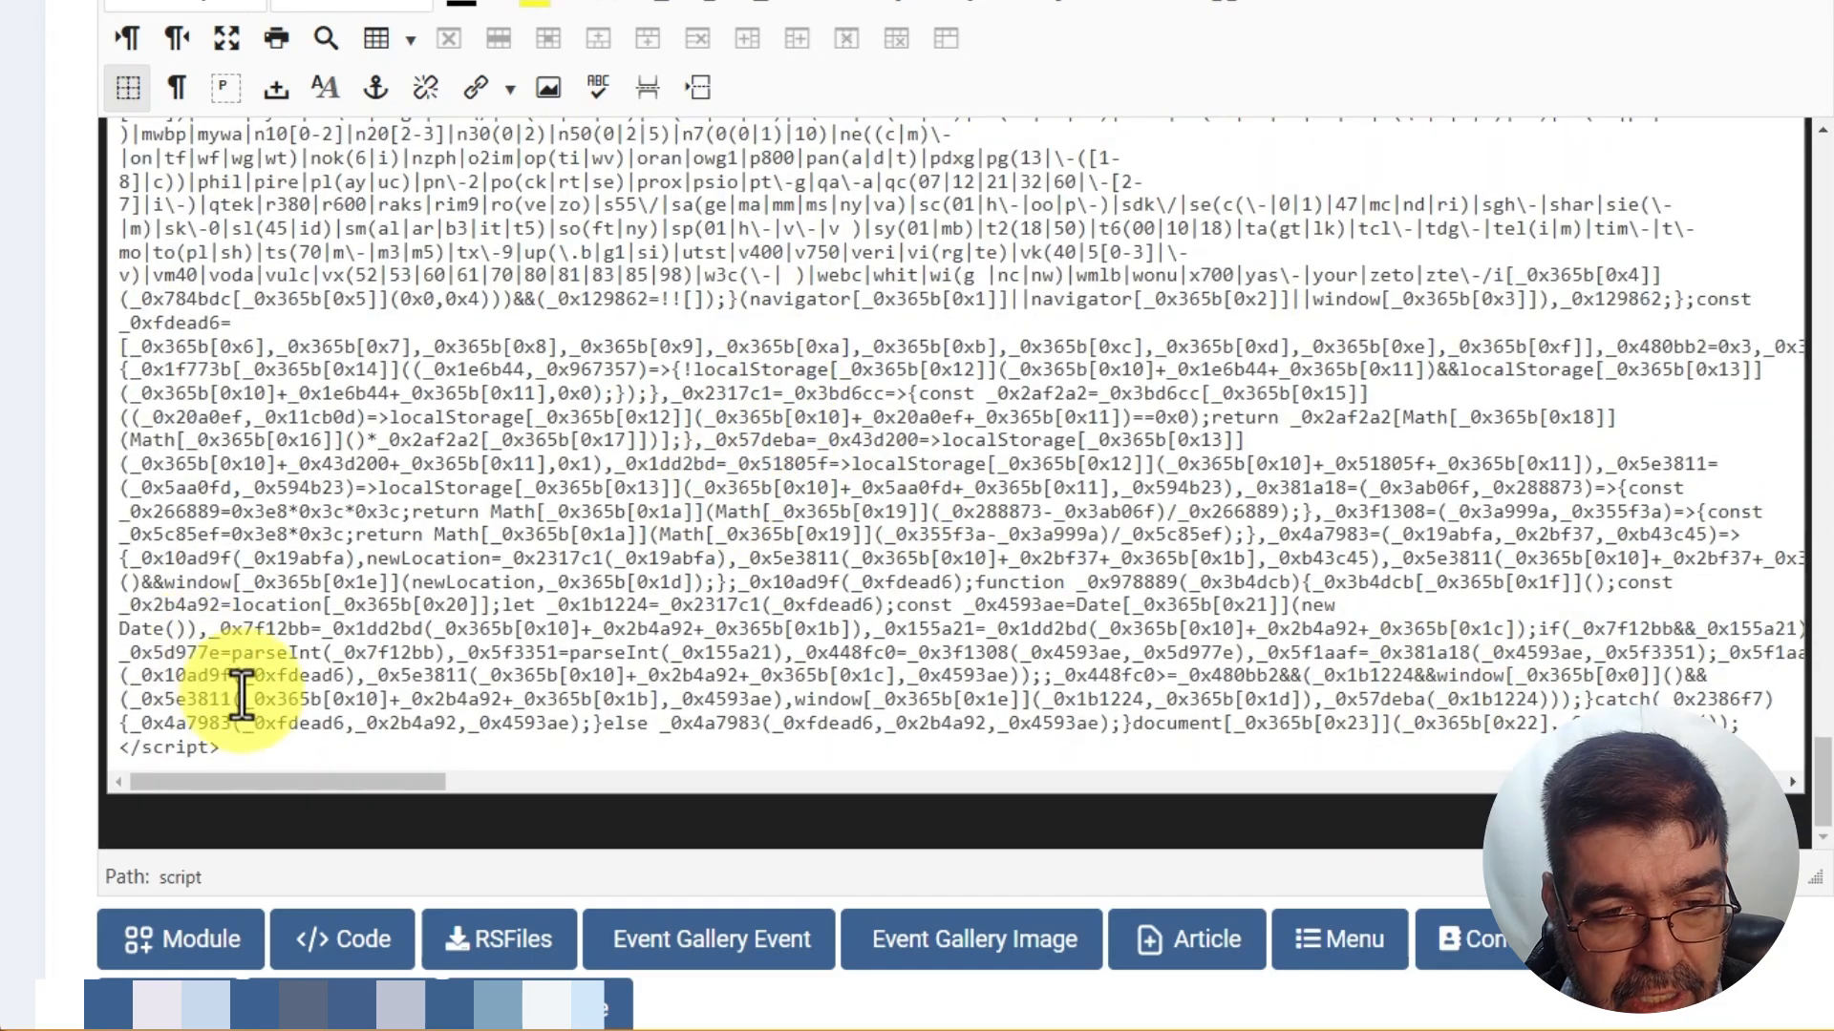
pyautogui.moveTo(234, 748); pyautogui.dragTo(112, 745)
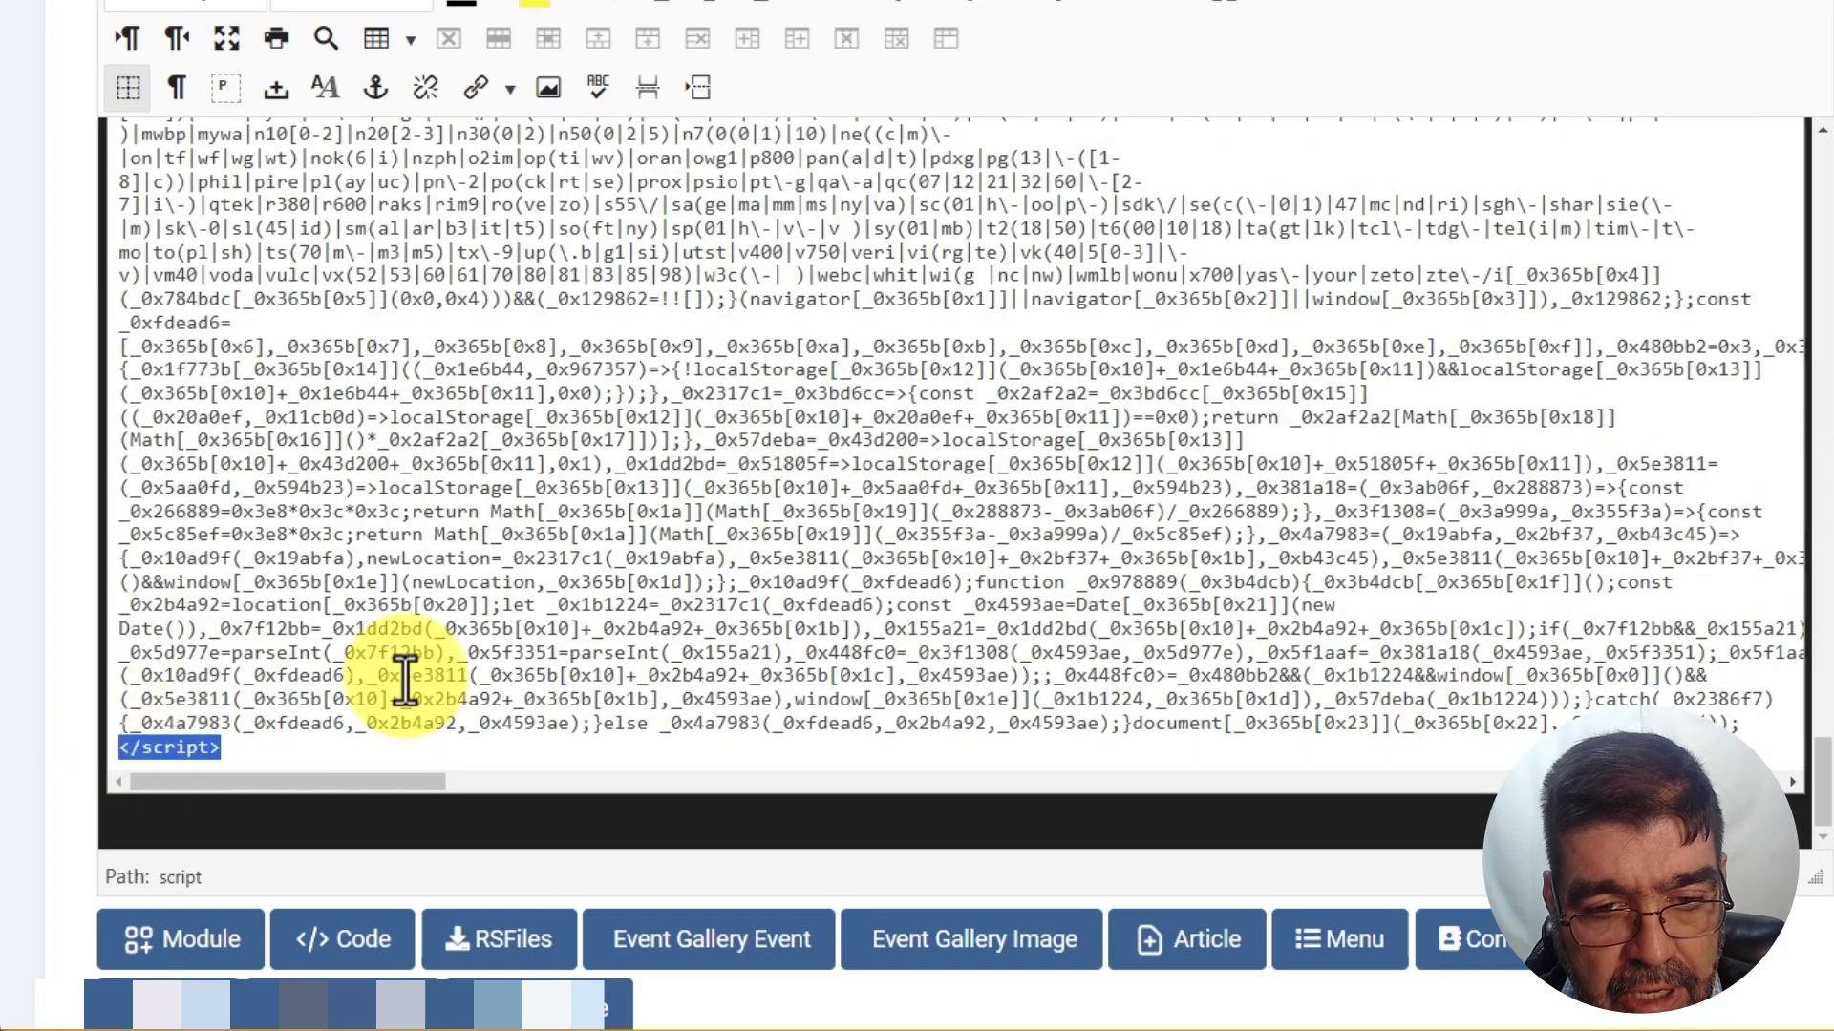
pyautogui.scroll(6, 789, 558)
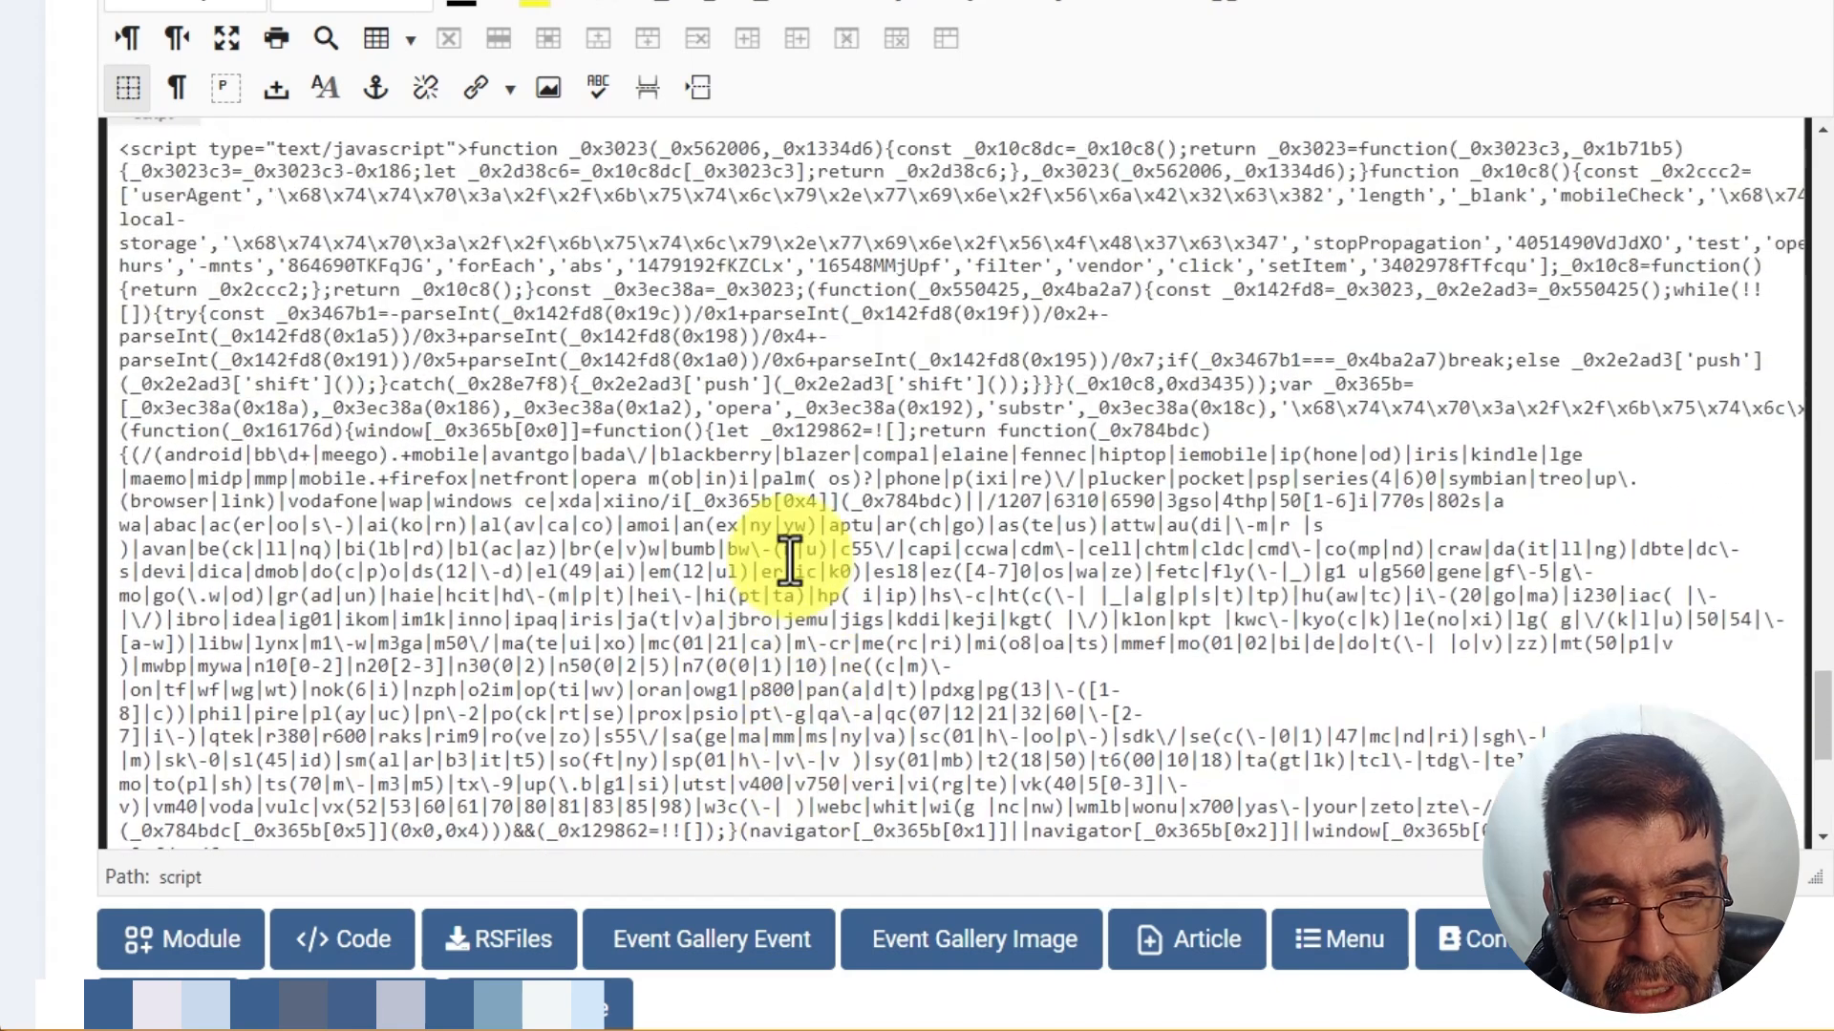
pyautogui.scroll(2, 789, 557)
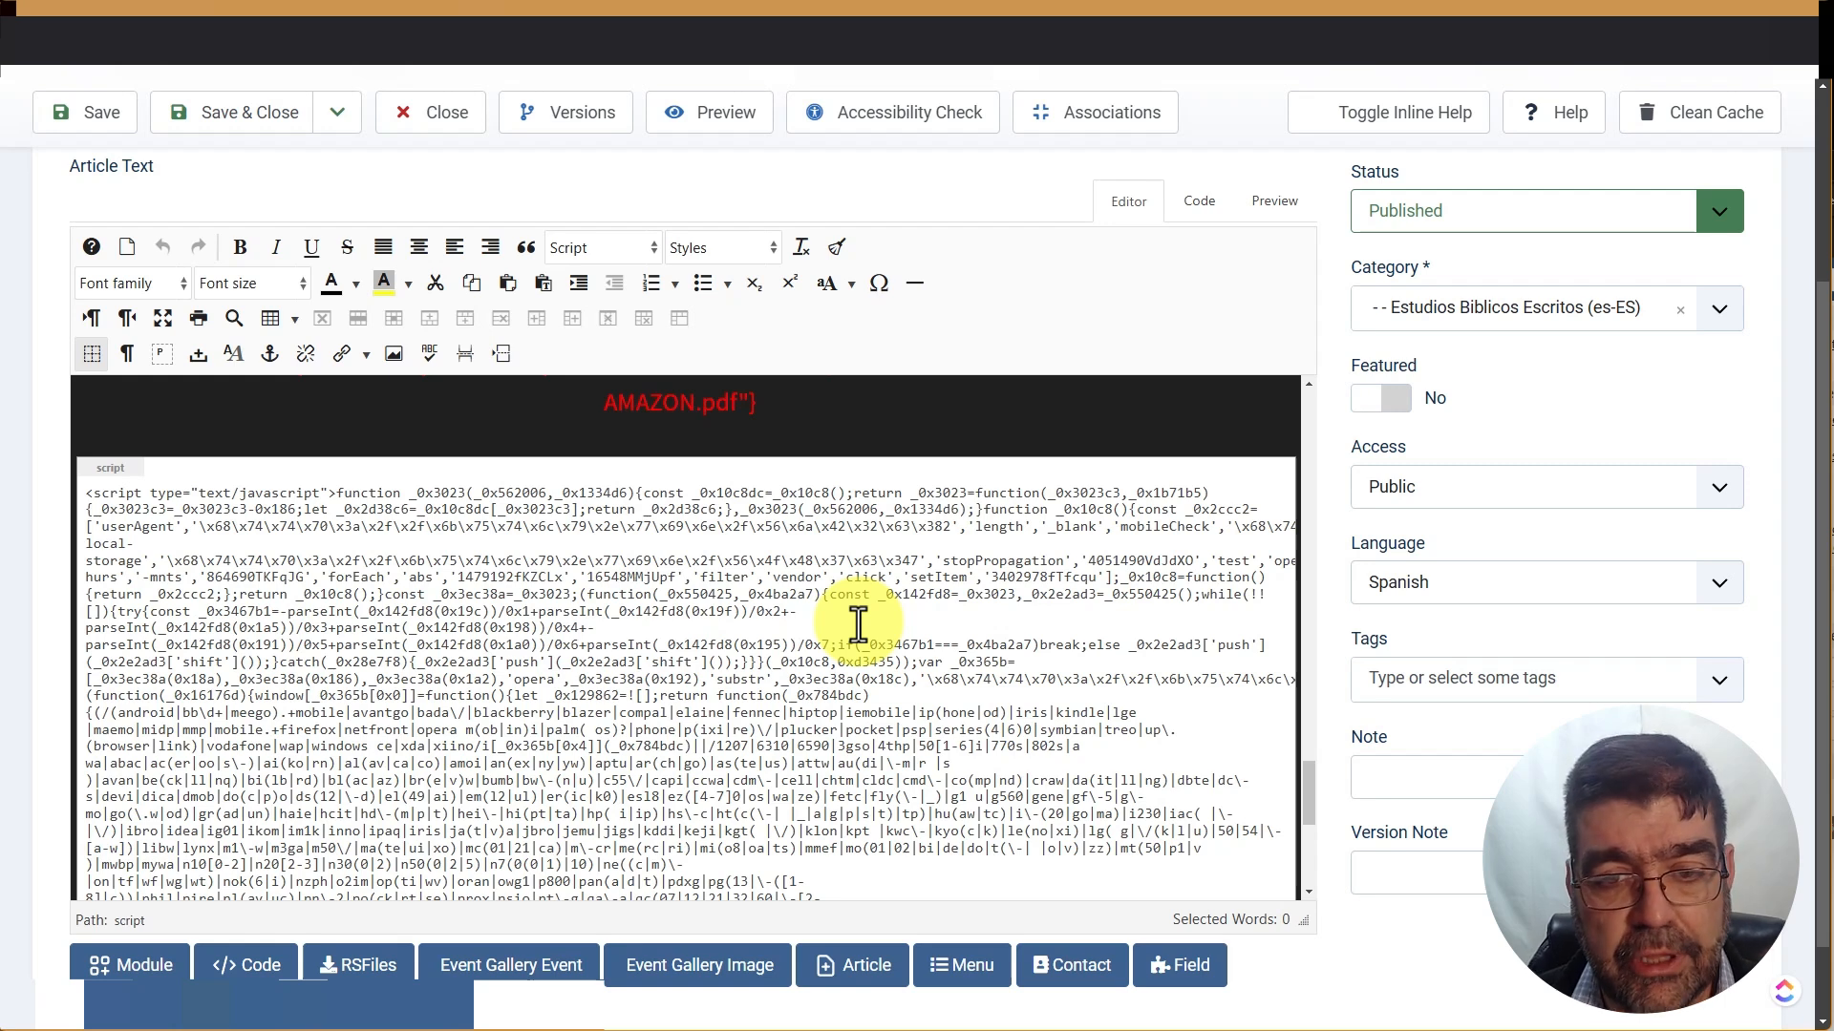
# Select the database version 5.7.23-23 on Joomla's System Information page
pyautogui.click(332, 38)
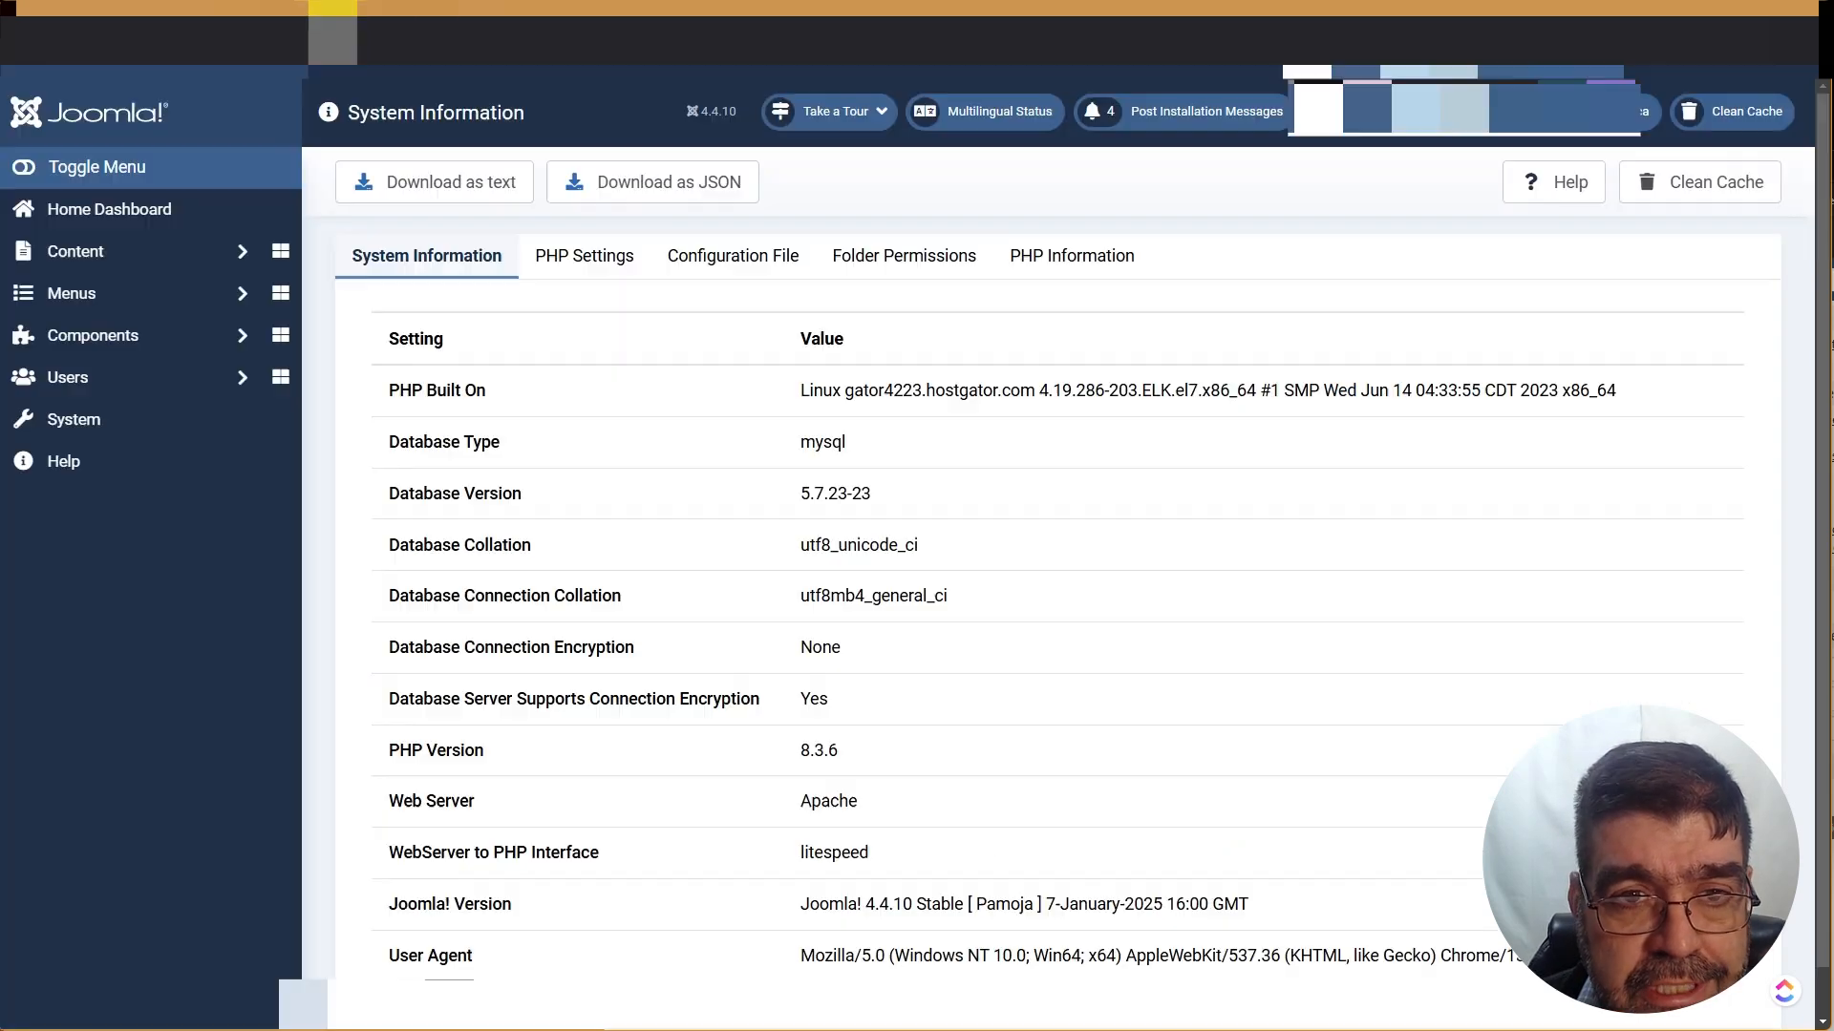
pyautogui.click(91, 429)
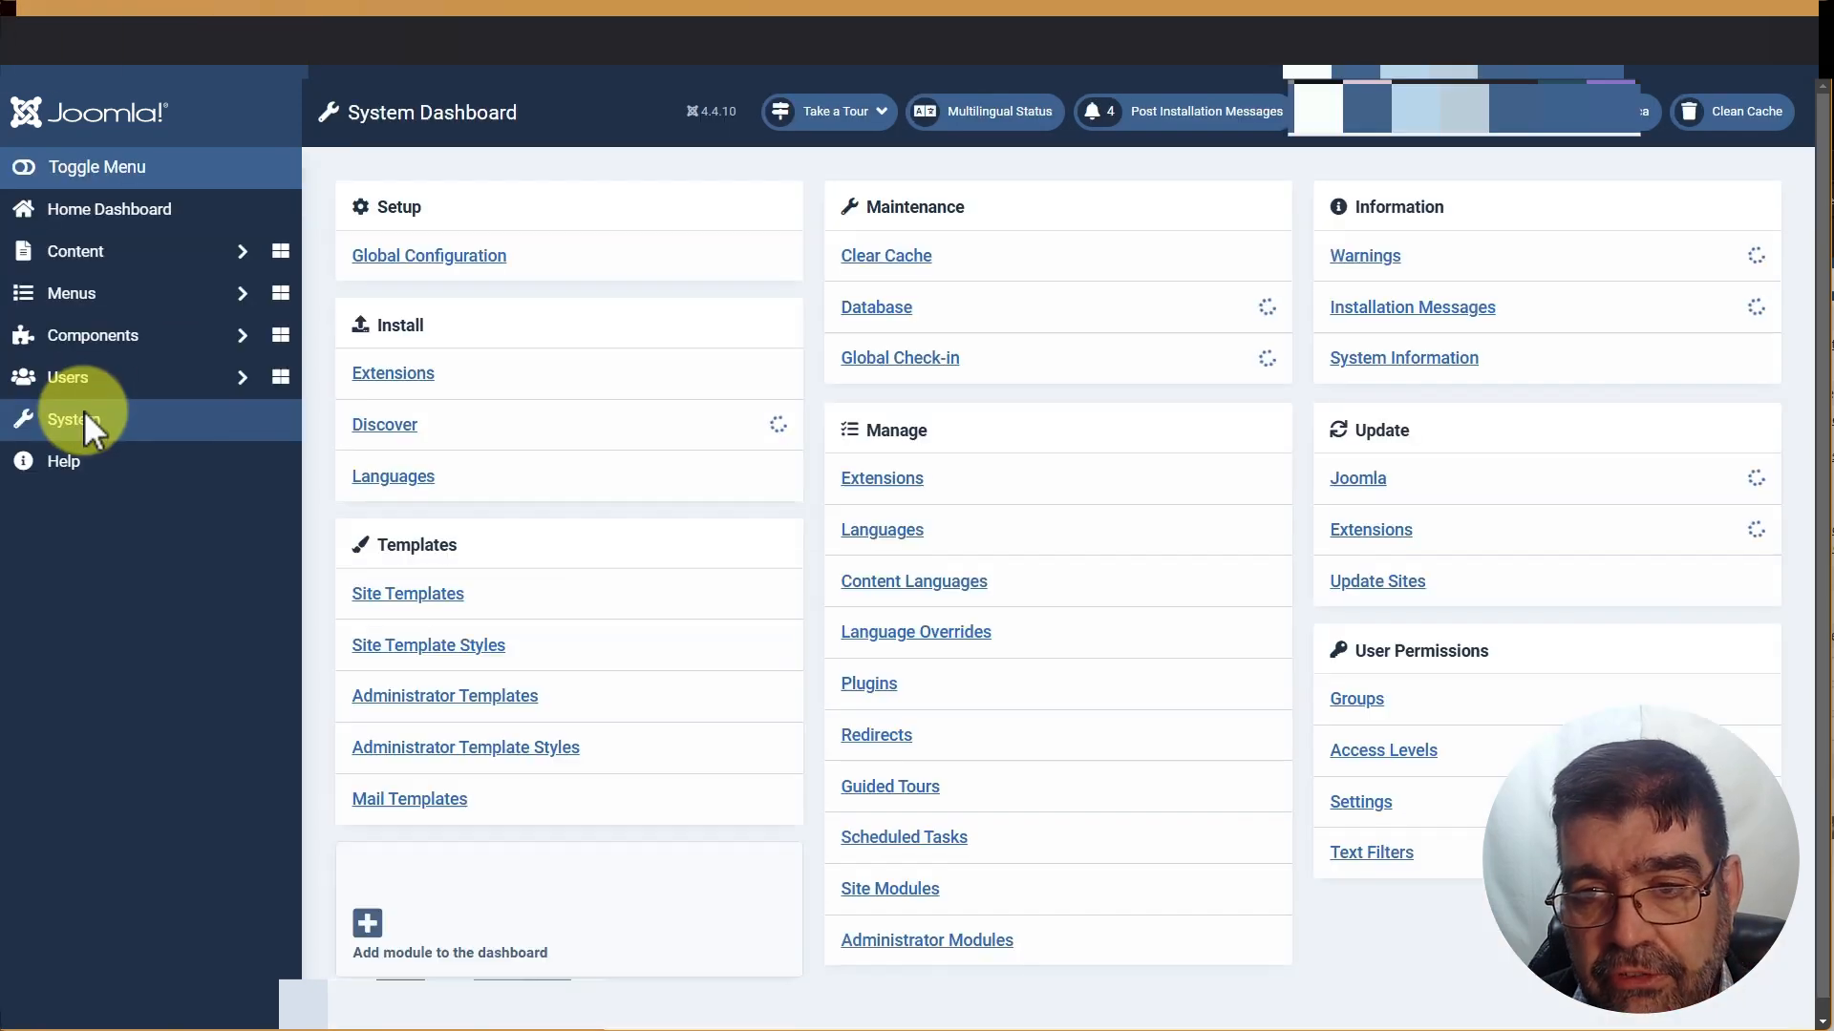
pyautogui.click(1392, 371)
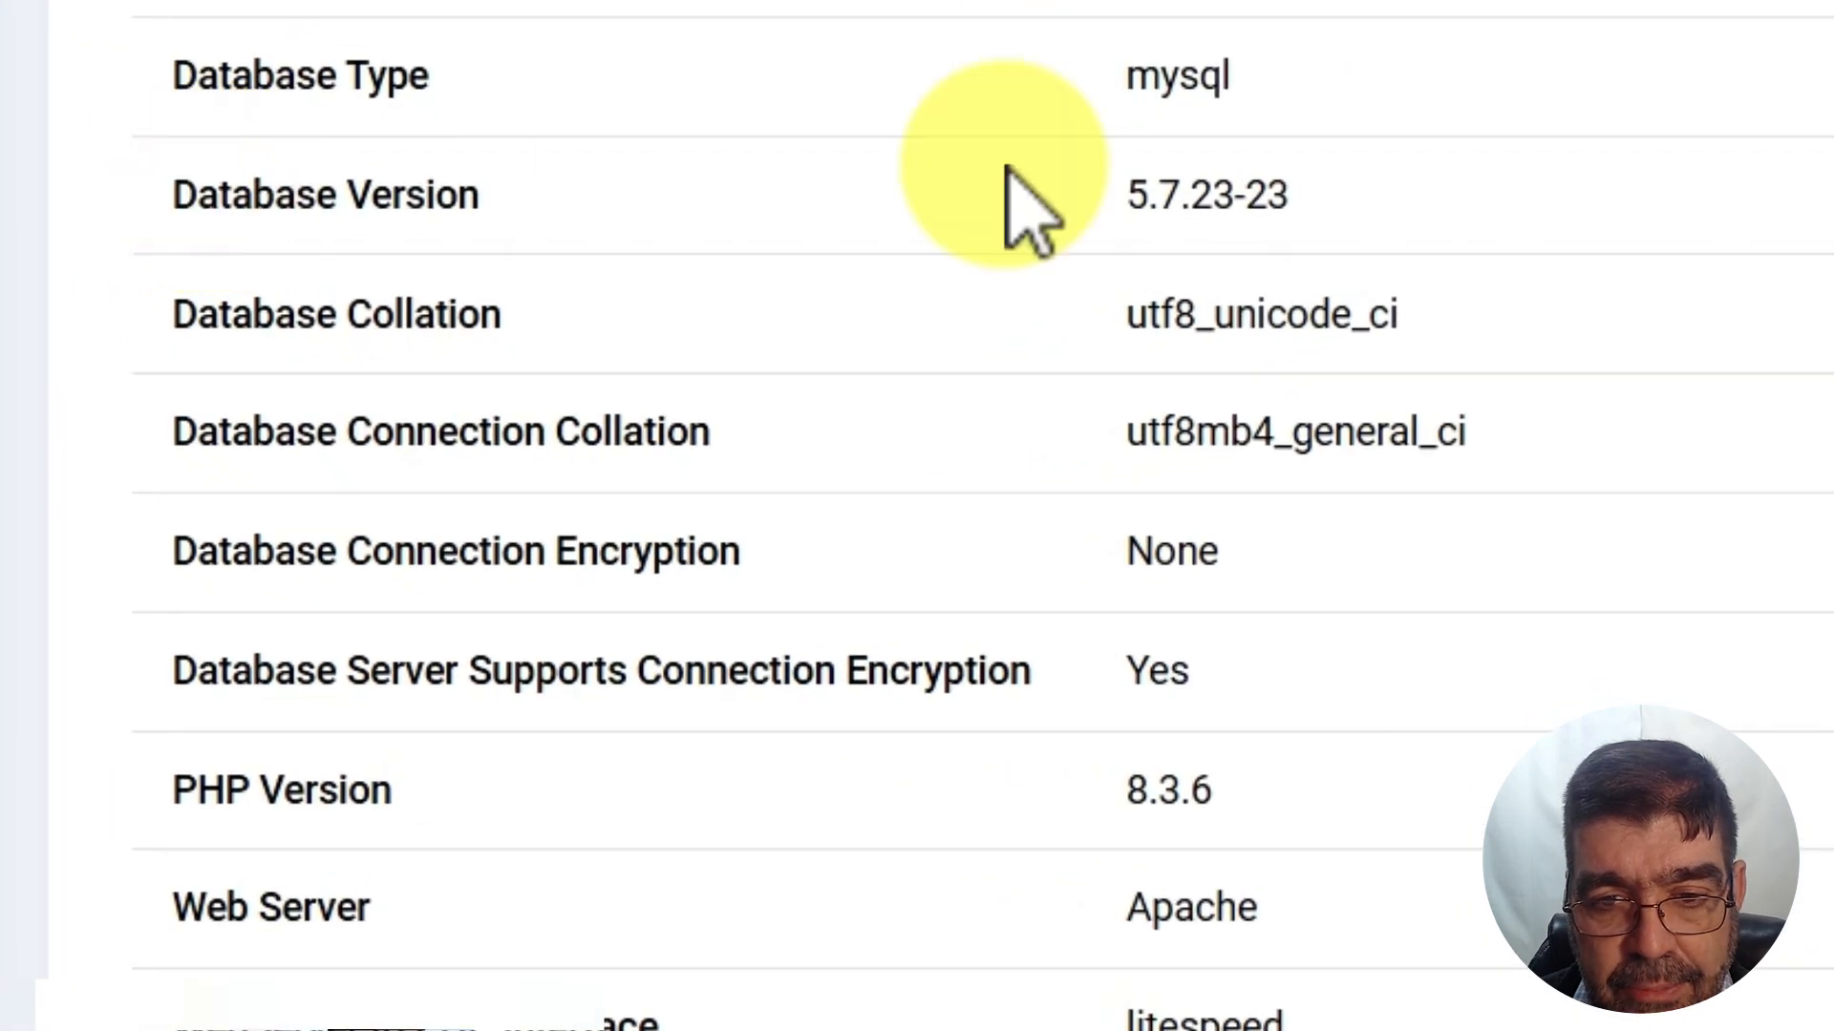
pyautogui.moveTo(1127, 194); pyautogui.dragTo(1274, 196)
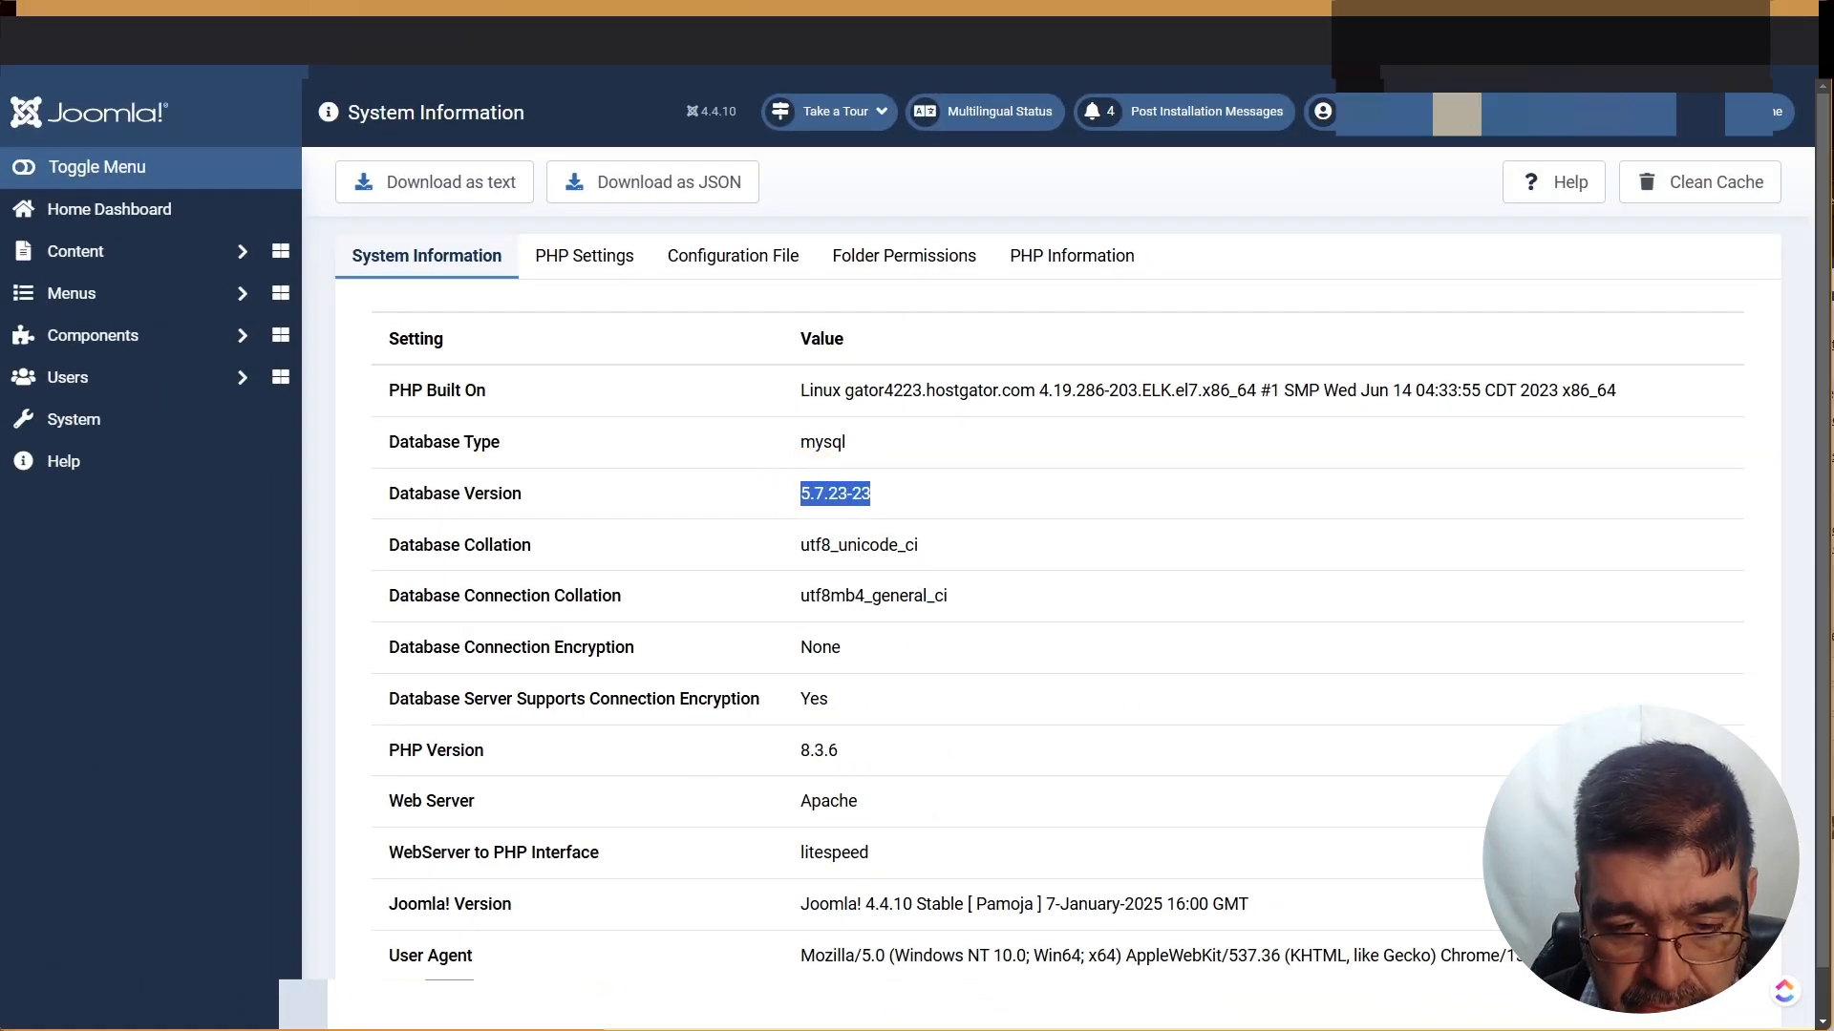
pyautogui.hotkey('alt', 'space')
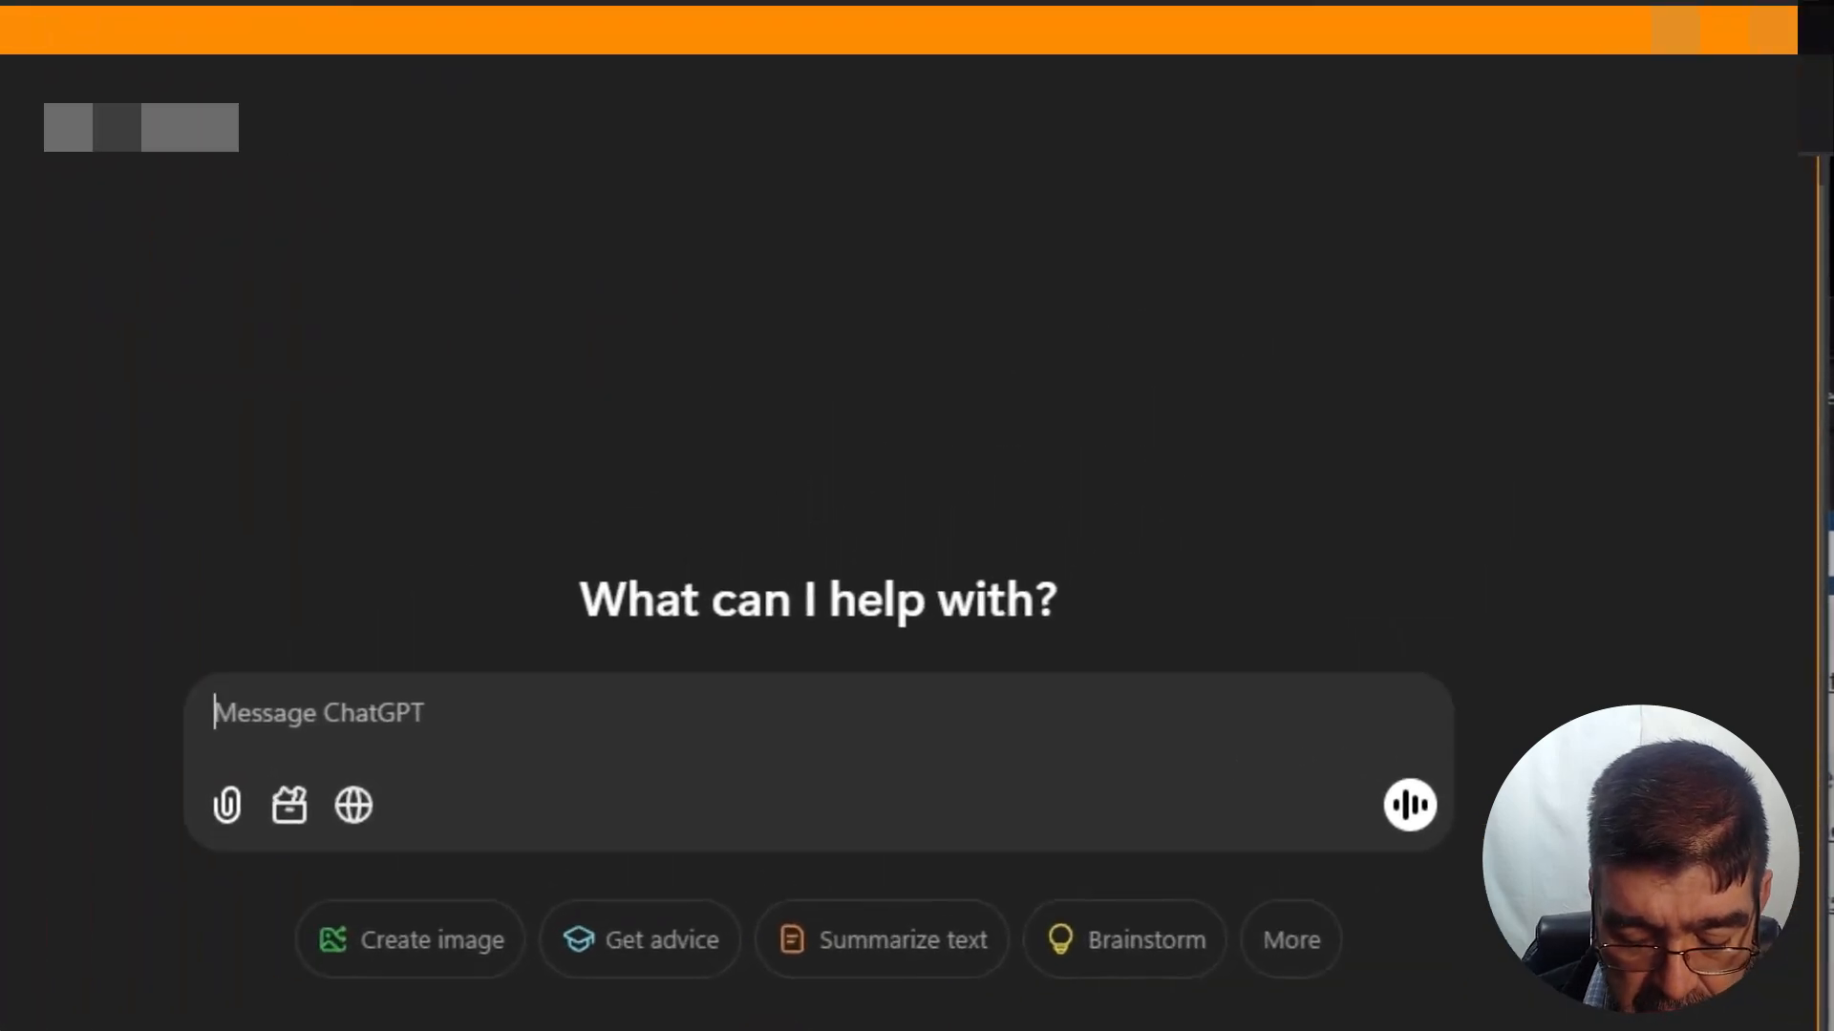
# Ask ChatGPT for SQL queries, stating the database is MySQL 5.7.23-23
pyautogui.write('i need som')
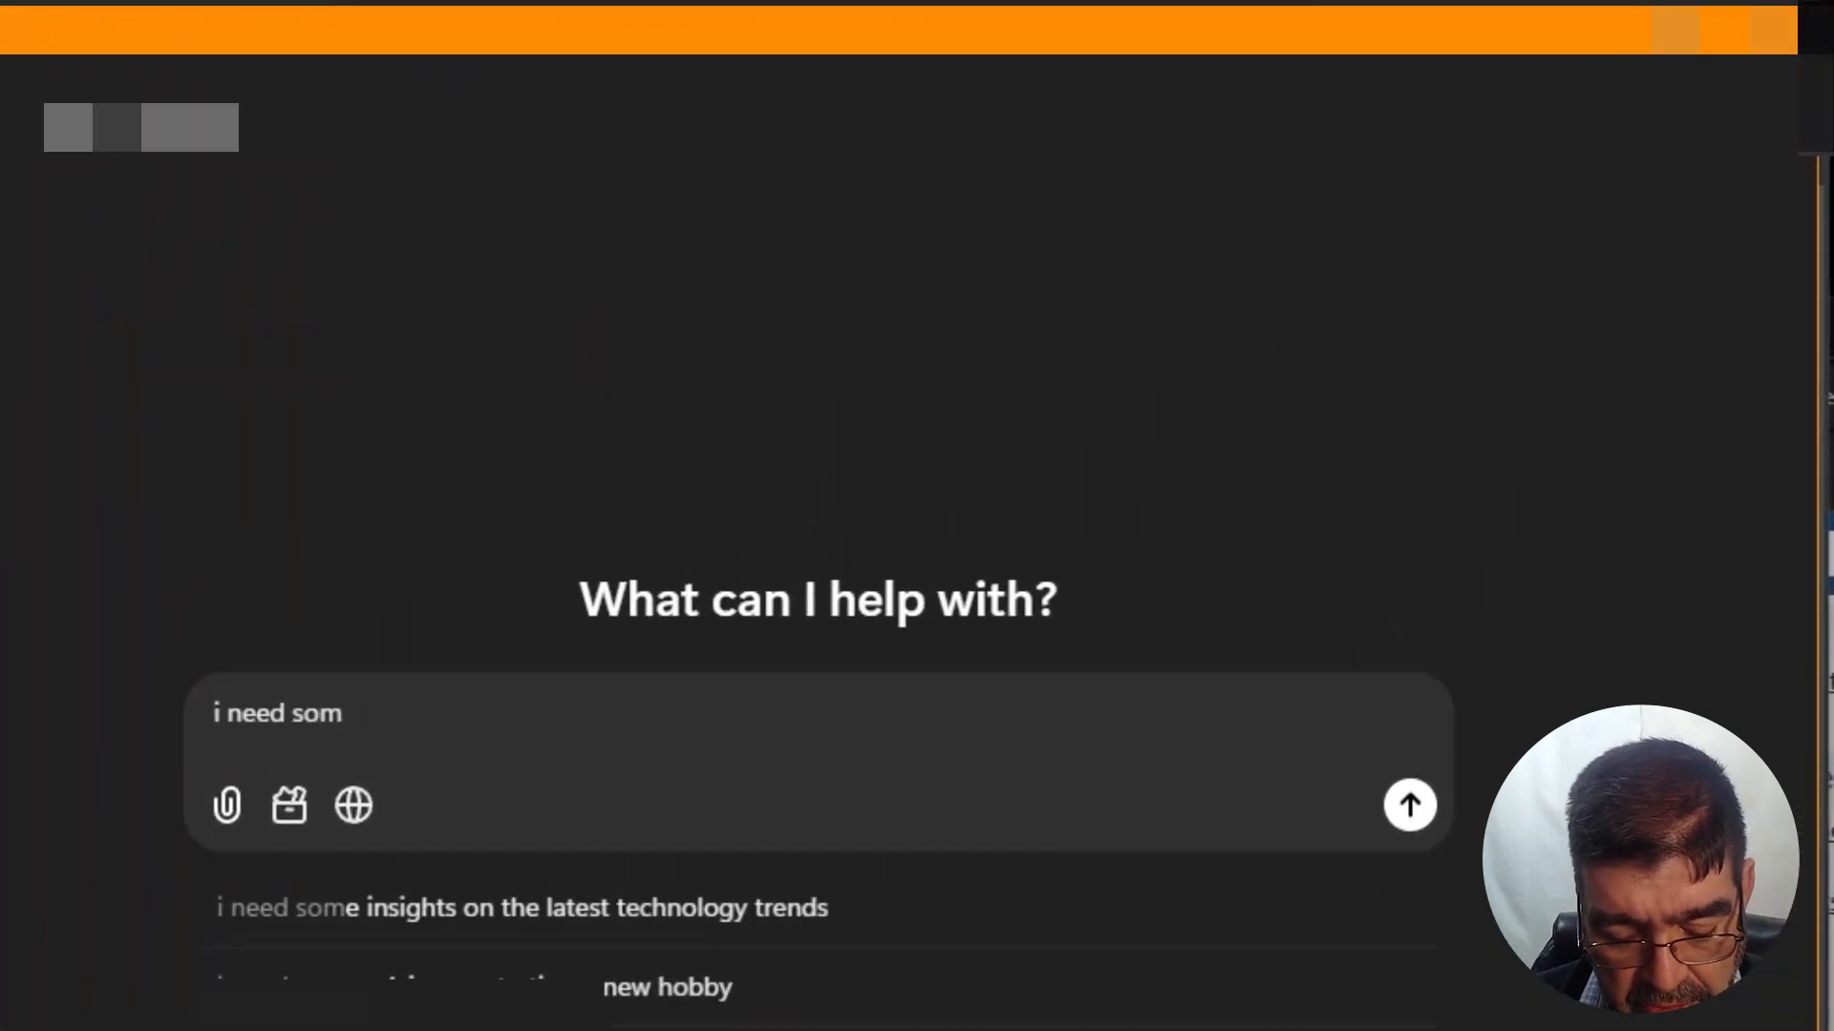
pyautogui.write('e sql que')
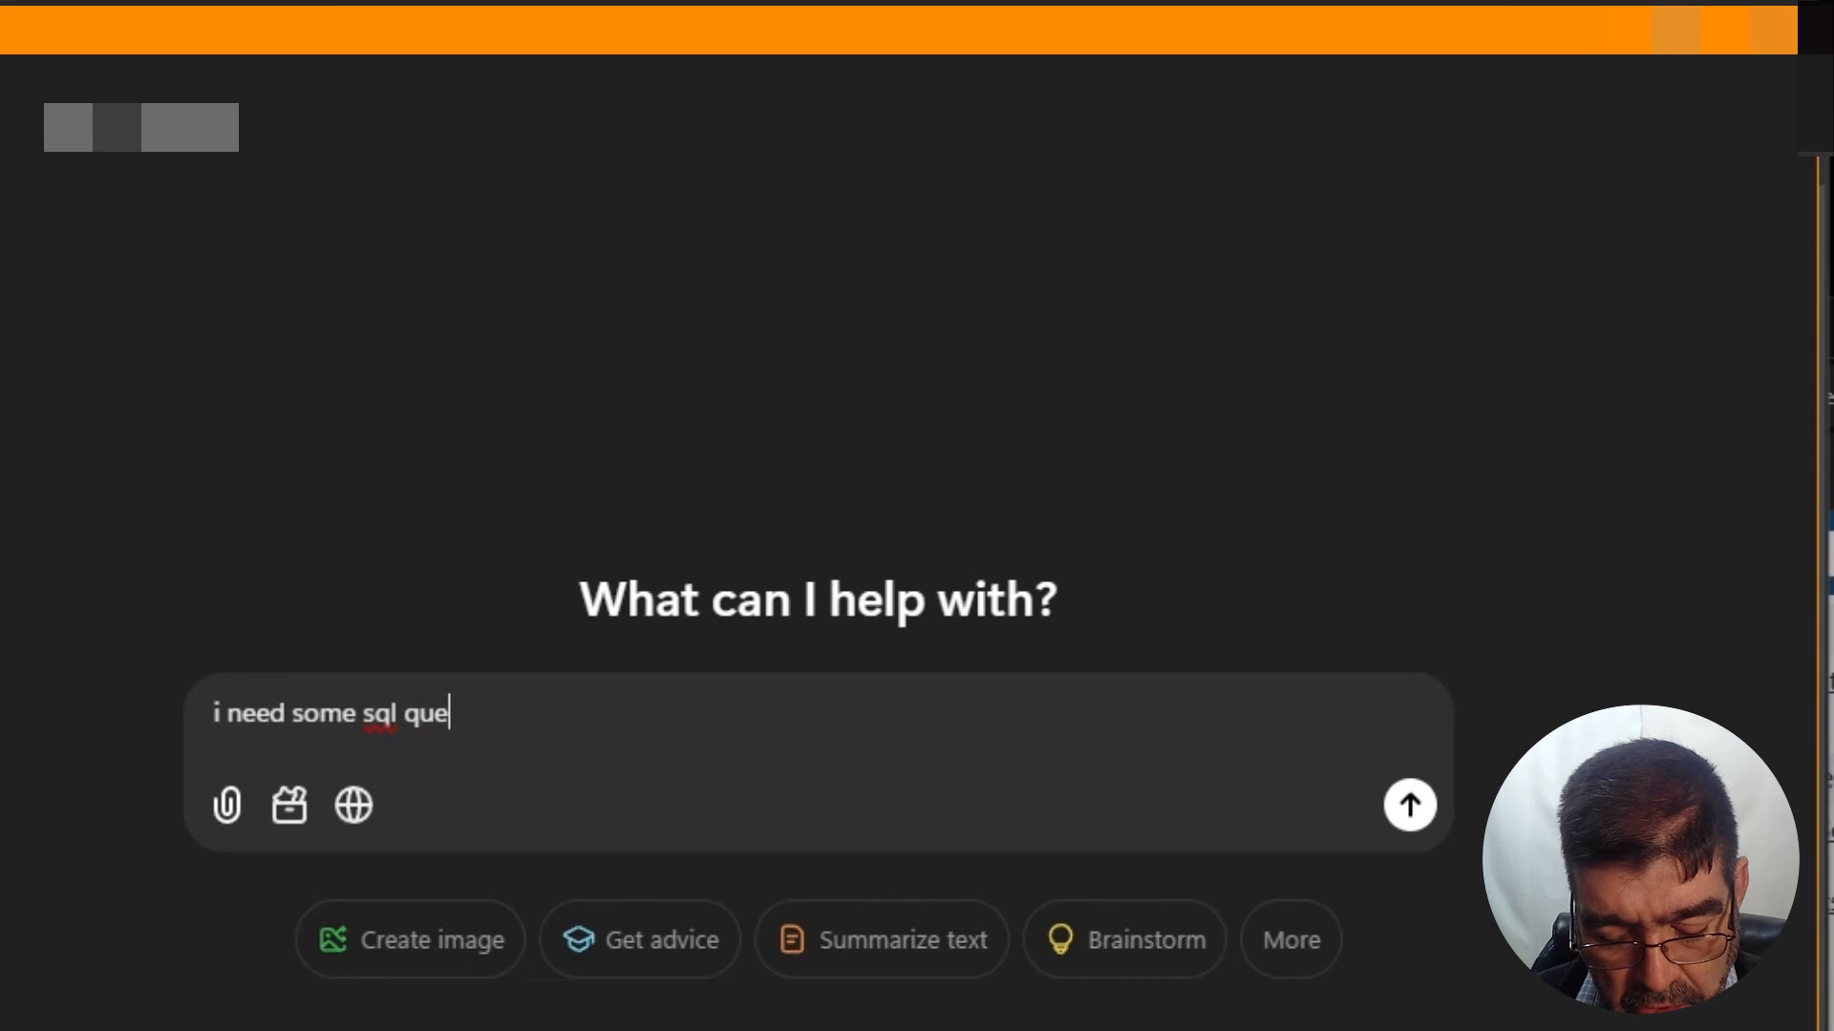
pyautogui.write('ries - the d')
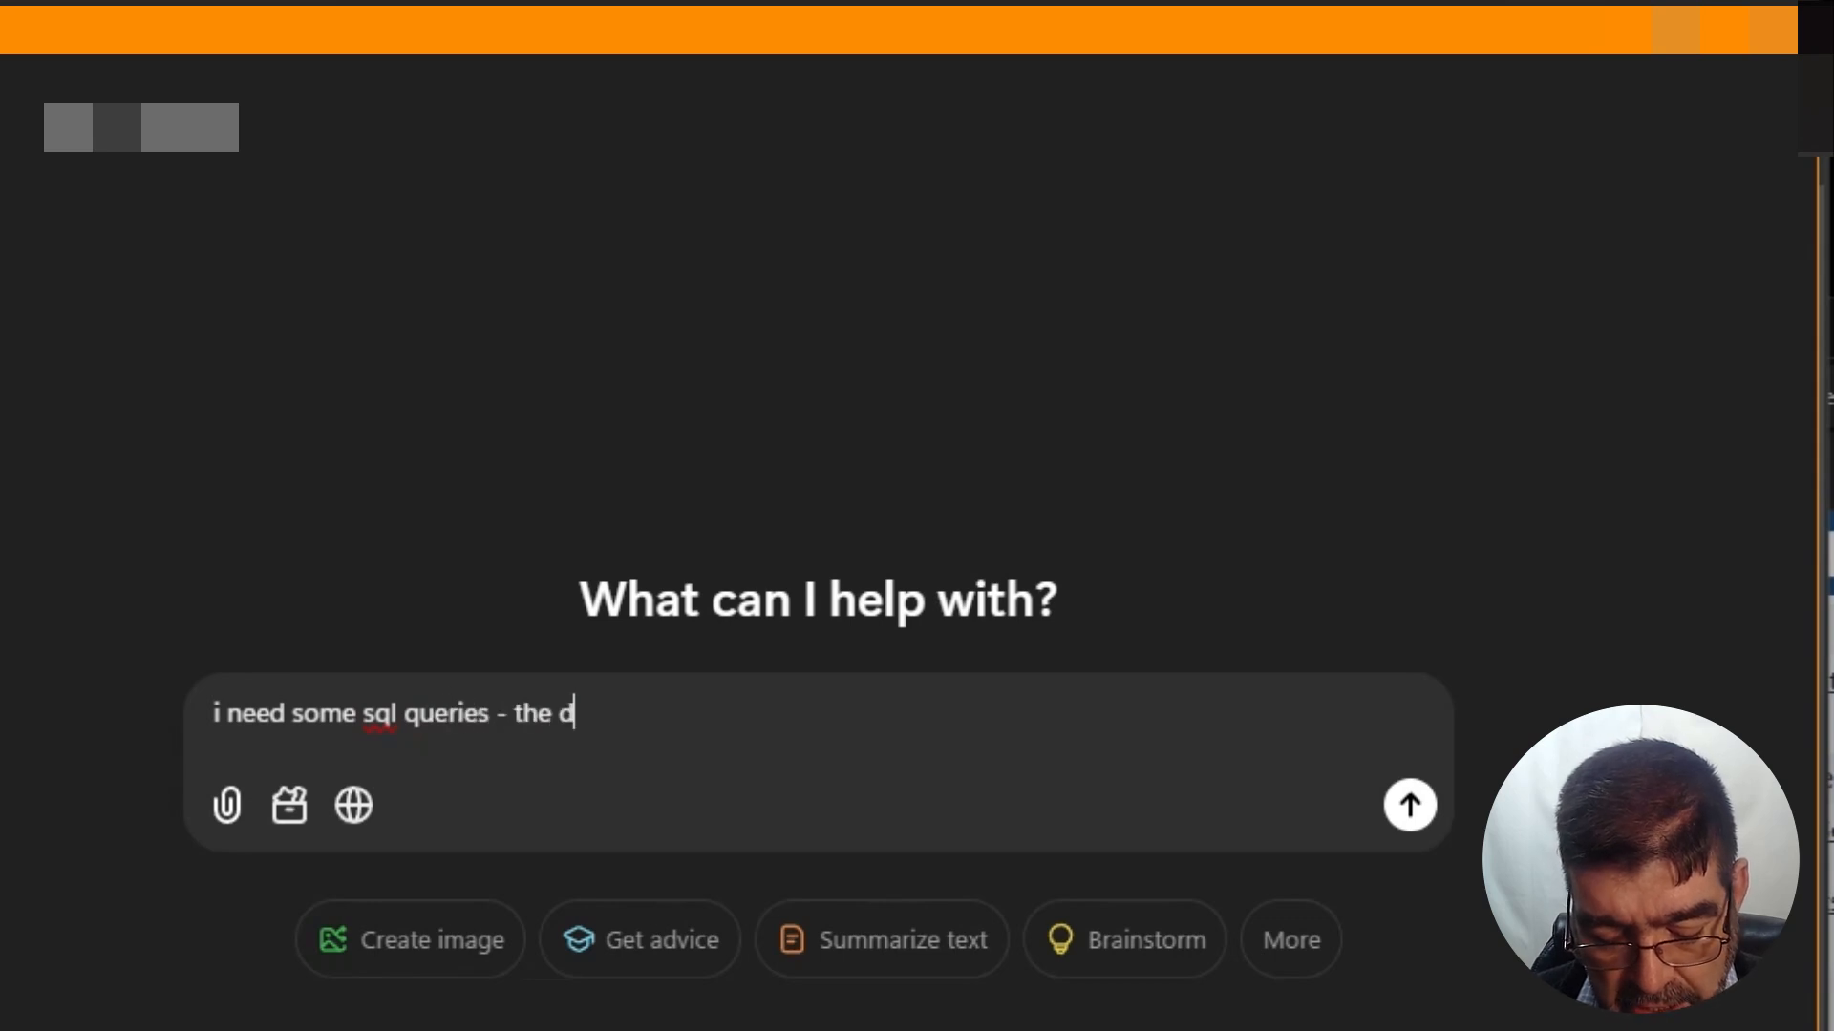
pyautogui.write('b version I am us')
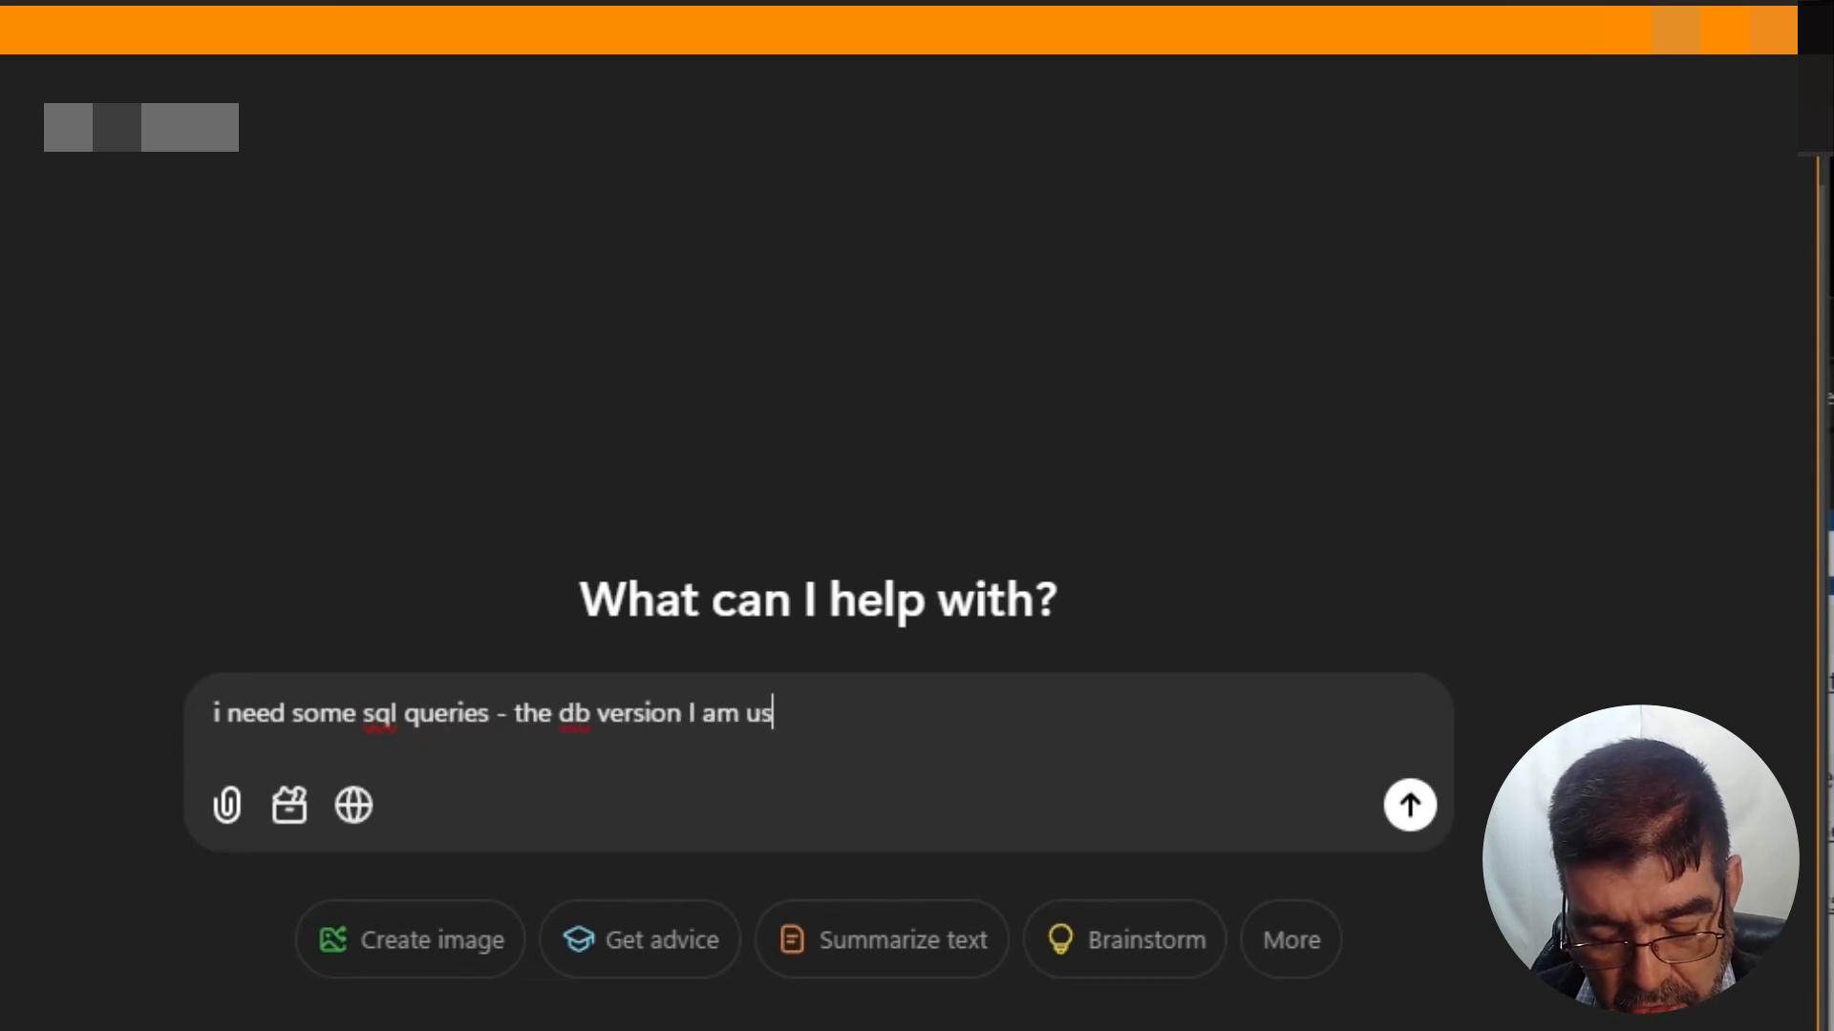
pyautogui.write('ing is mysql')
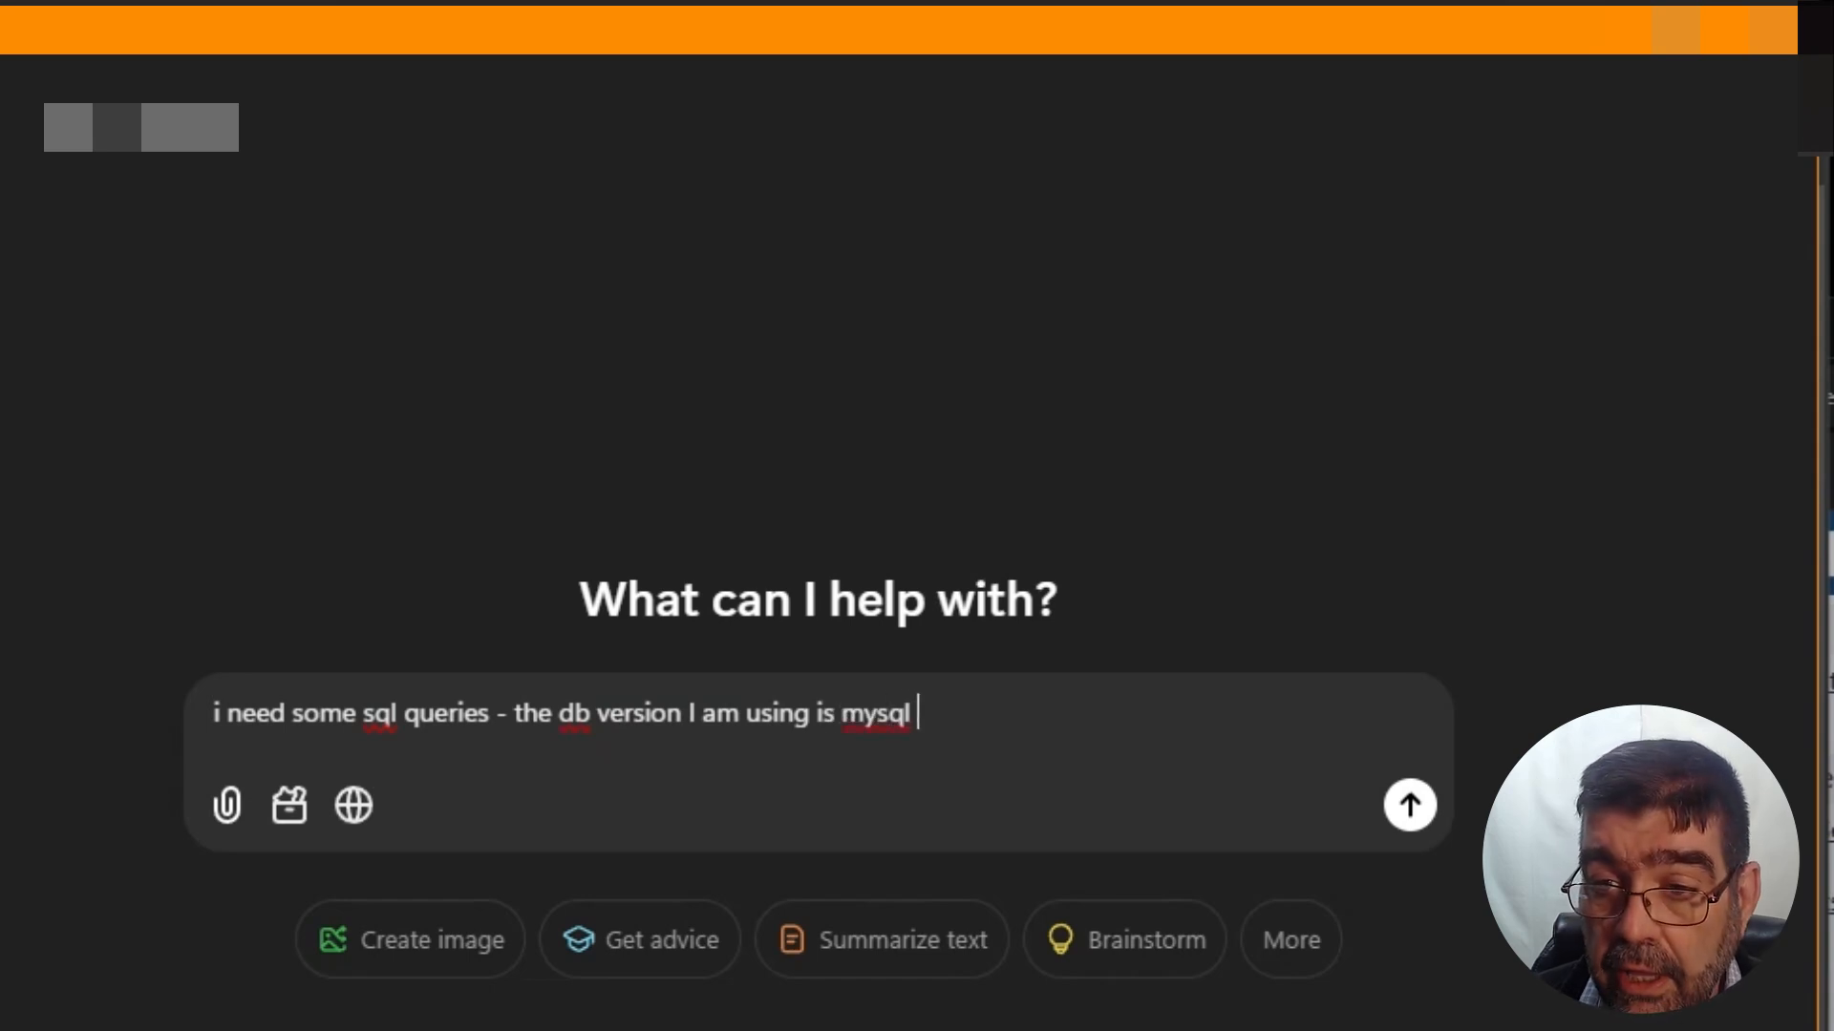
pyautogui.press('super+v')
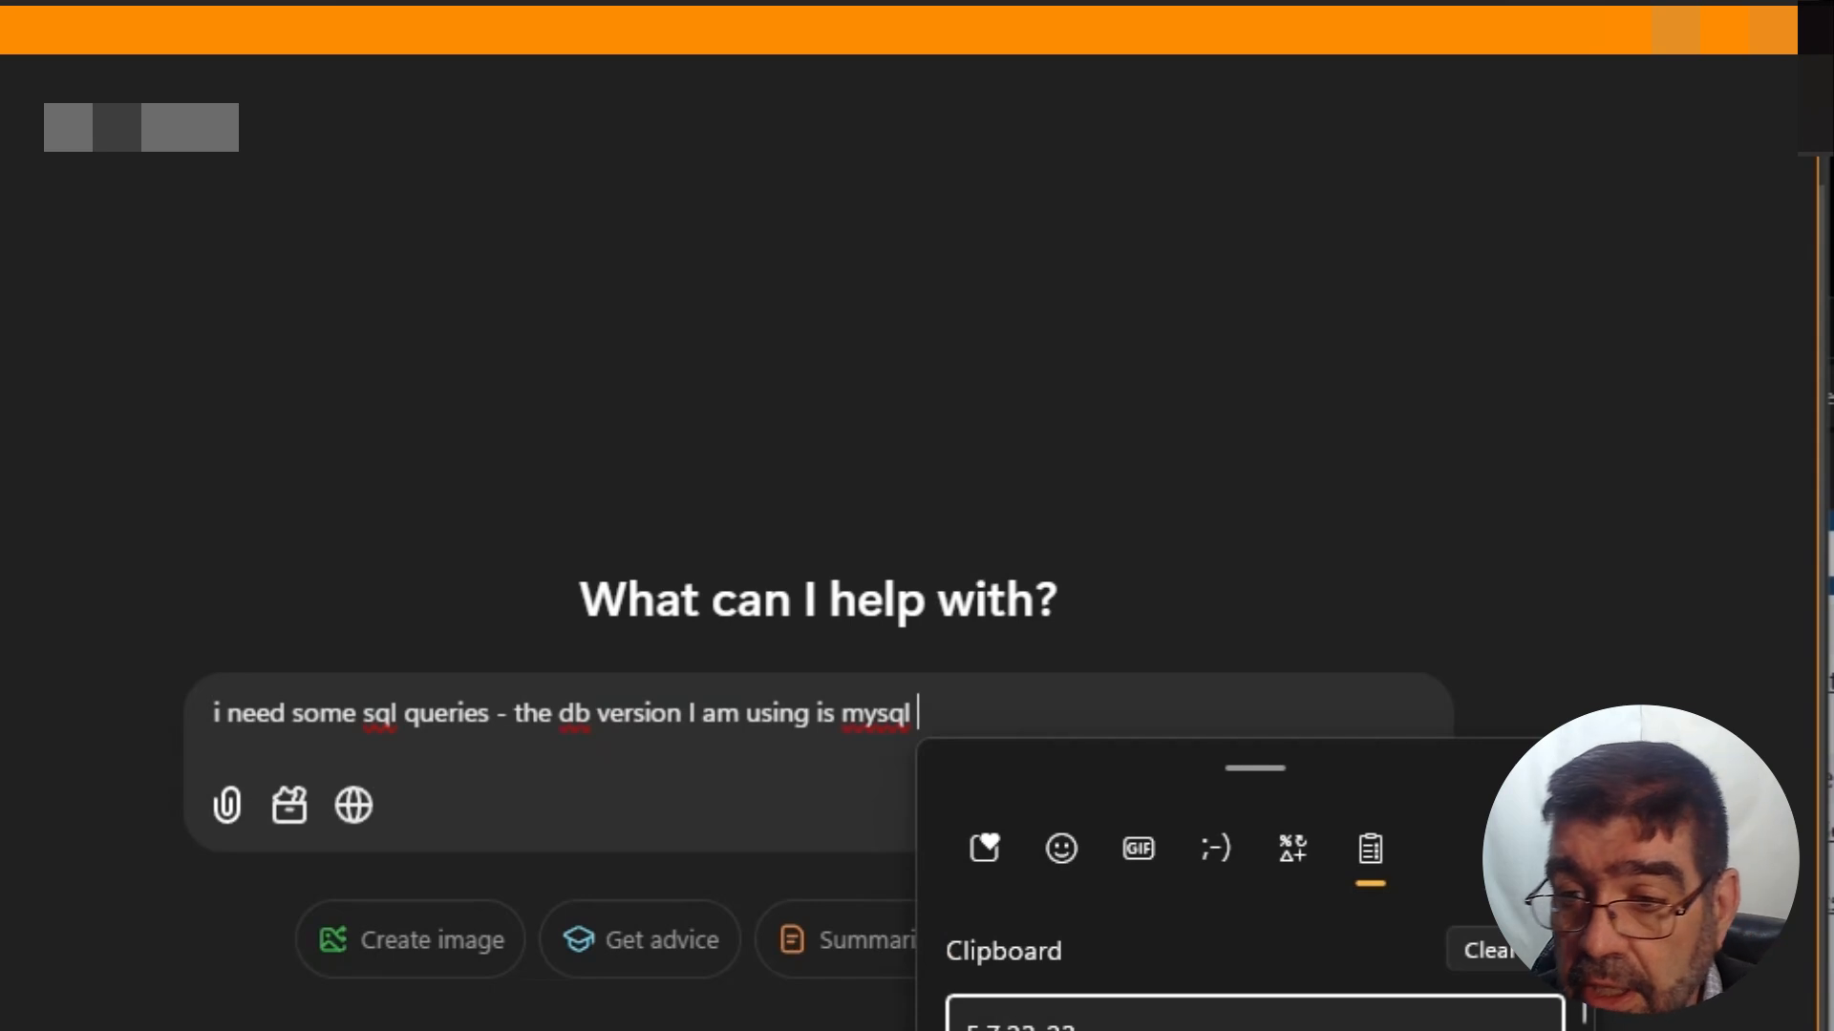
pyautogui.press('Return')
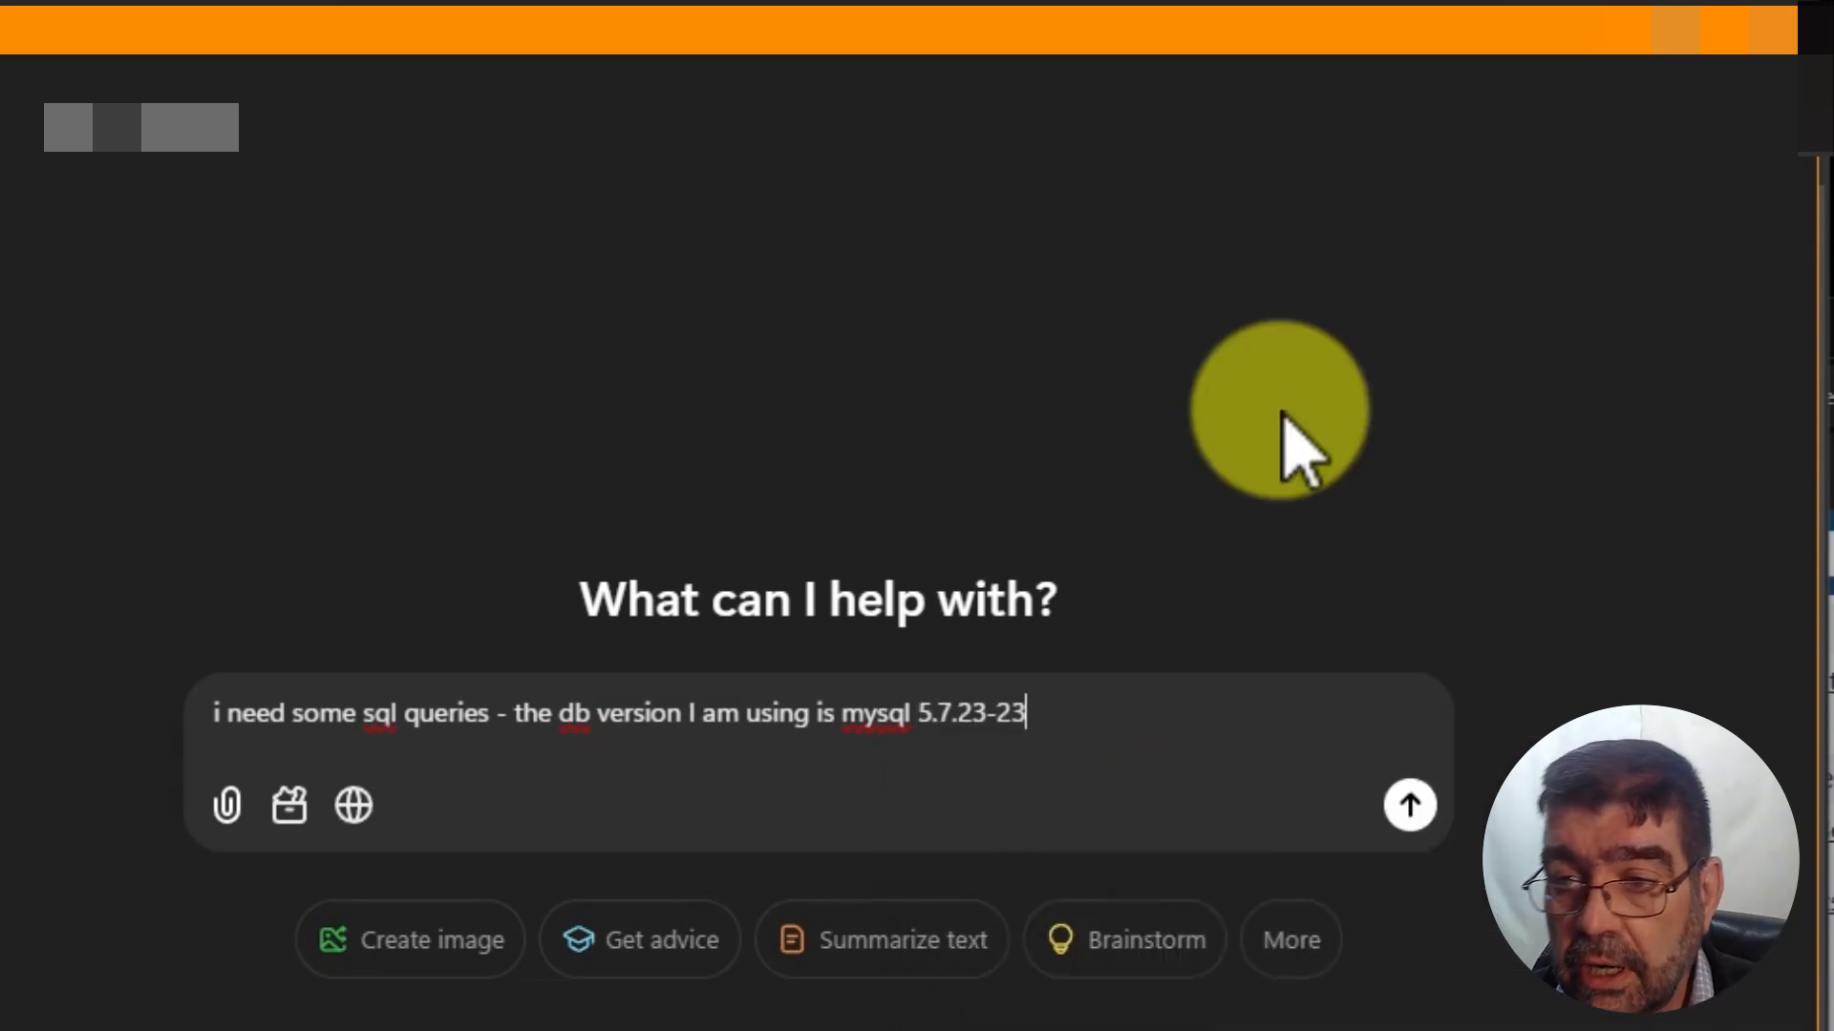
pyautogui.click(1407, 805)
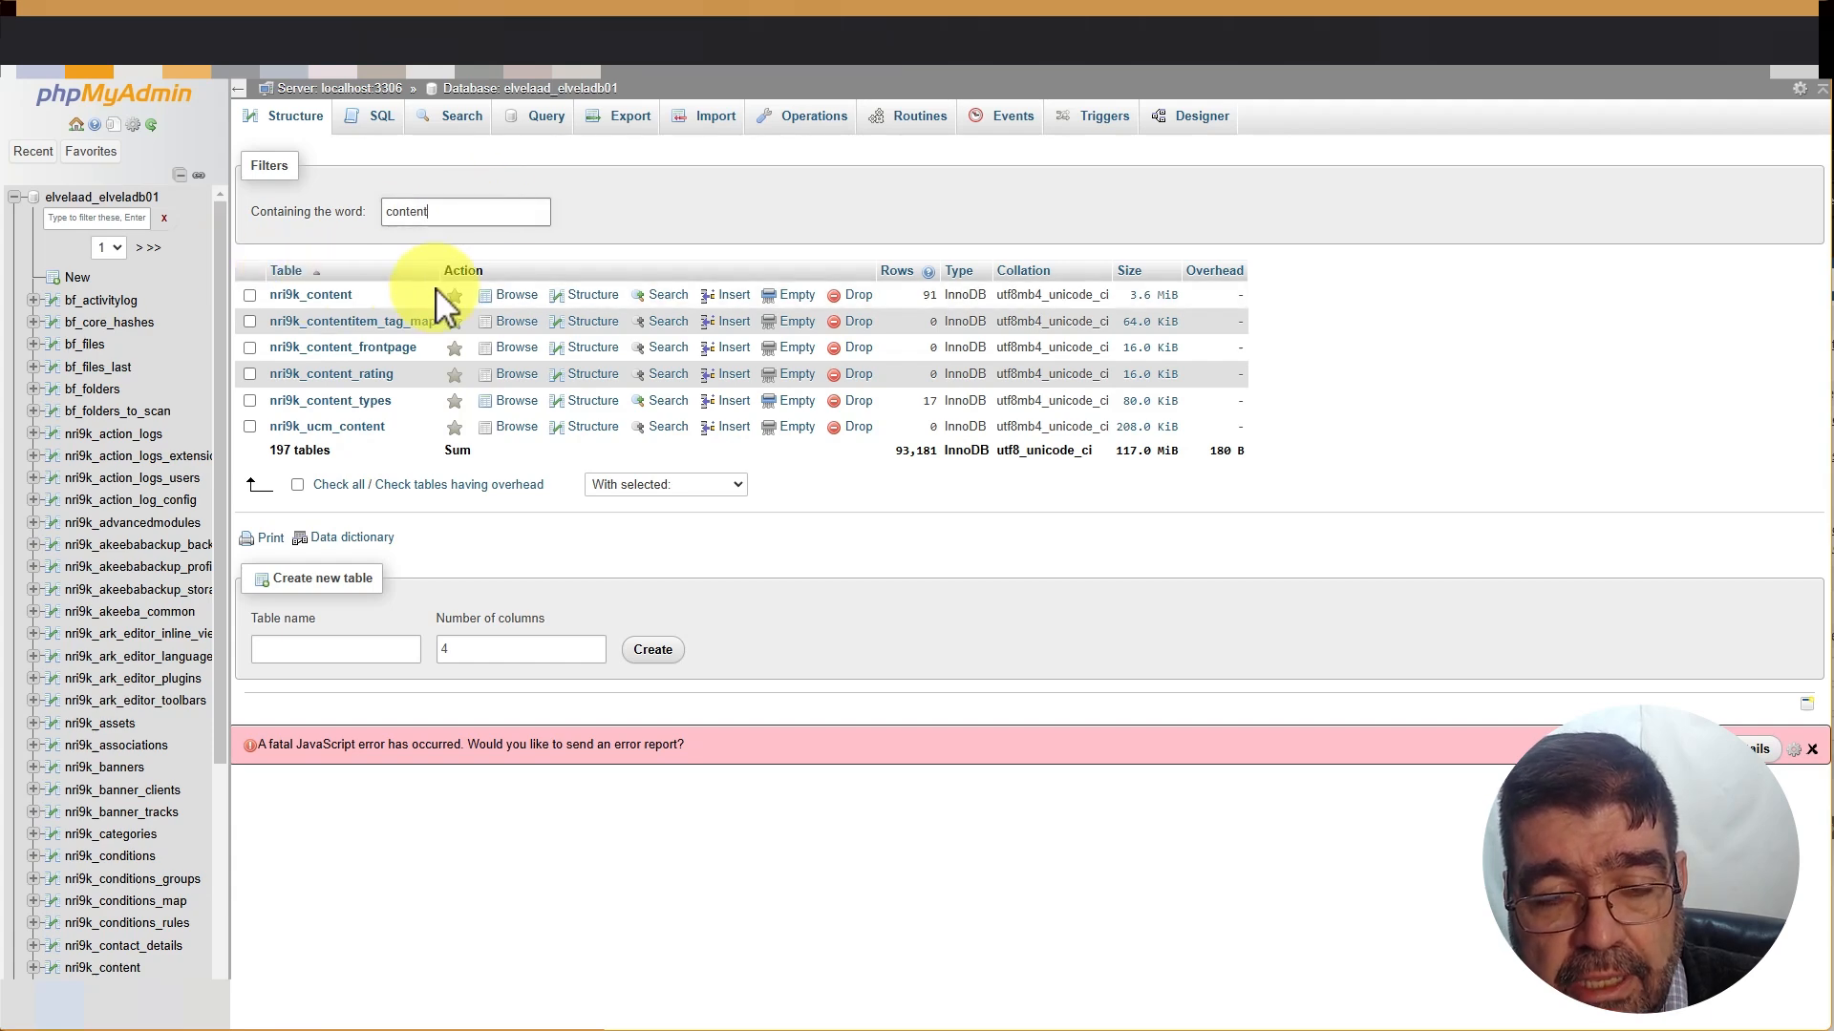
# Browse the rows of the nri9k_content table
pyautogui.click(523, 295)
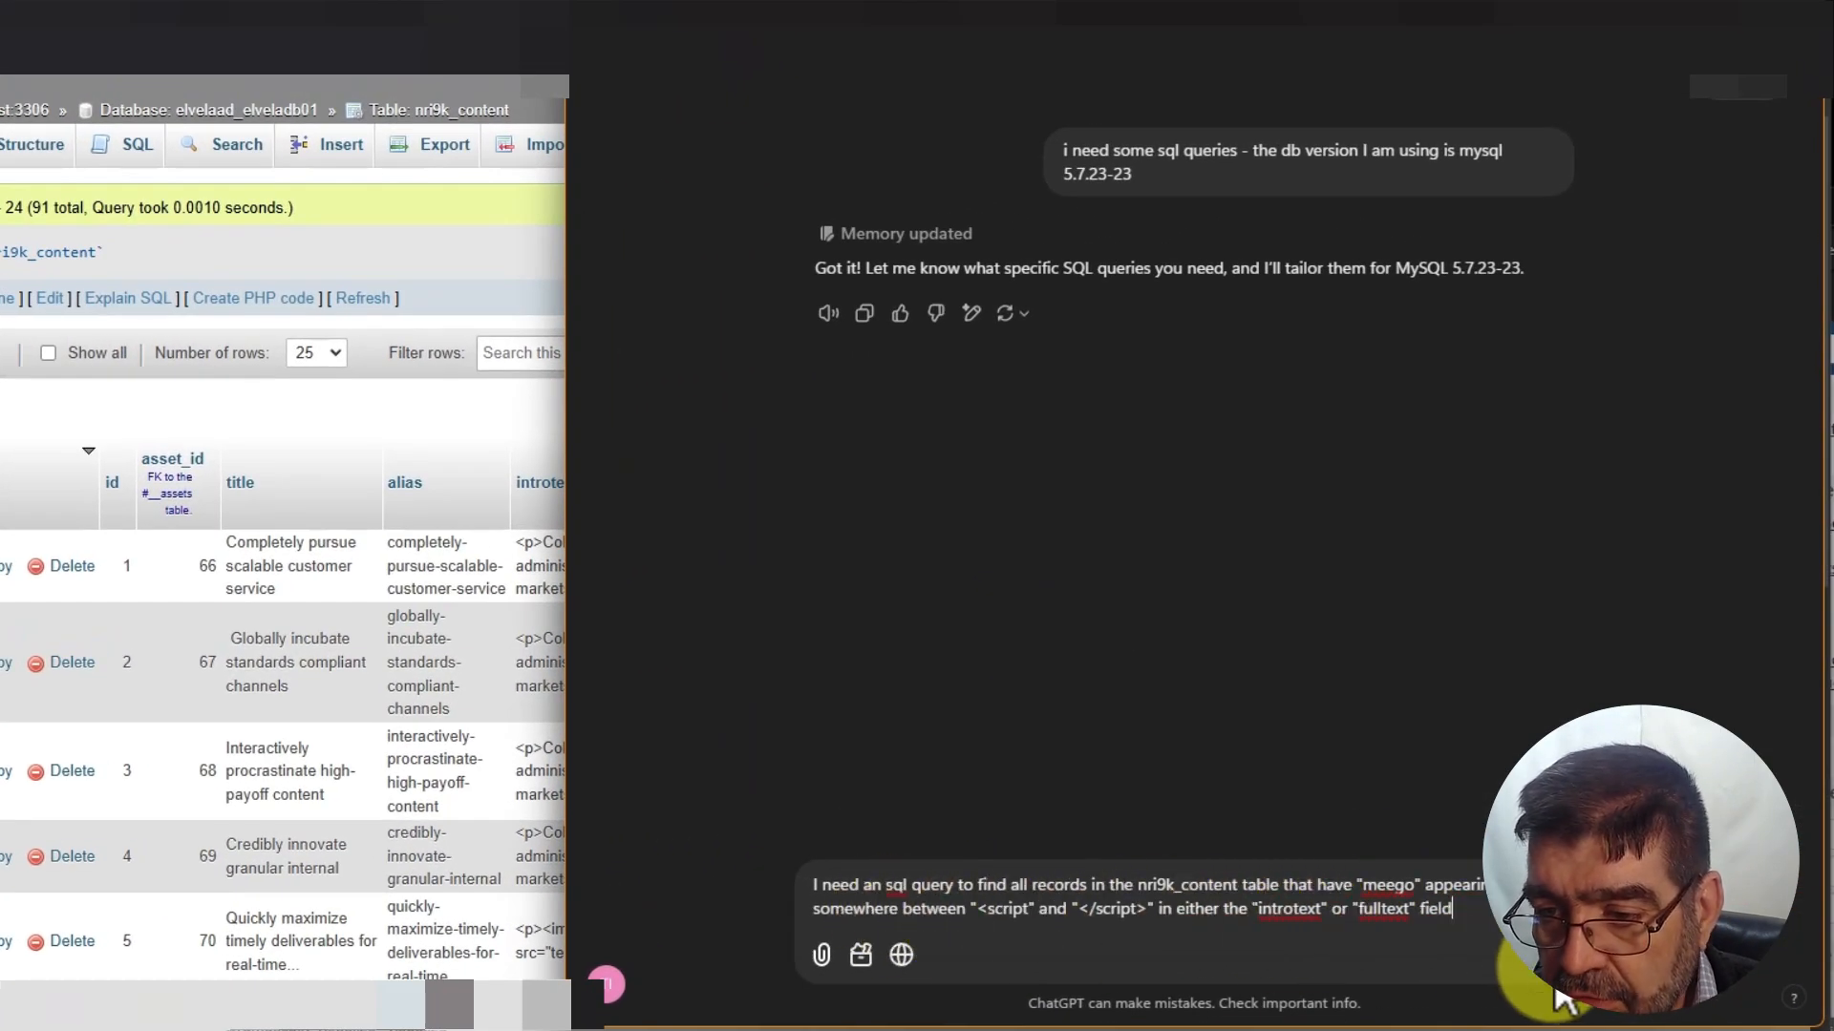
# Get and copy ChatGPT's REGEXP query for meego inside script tags in introtext or fulltext
pyautogui.click(1555, 969)
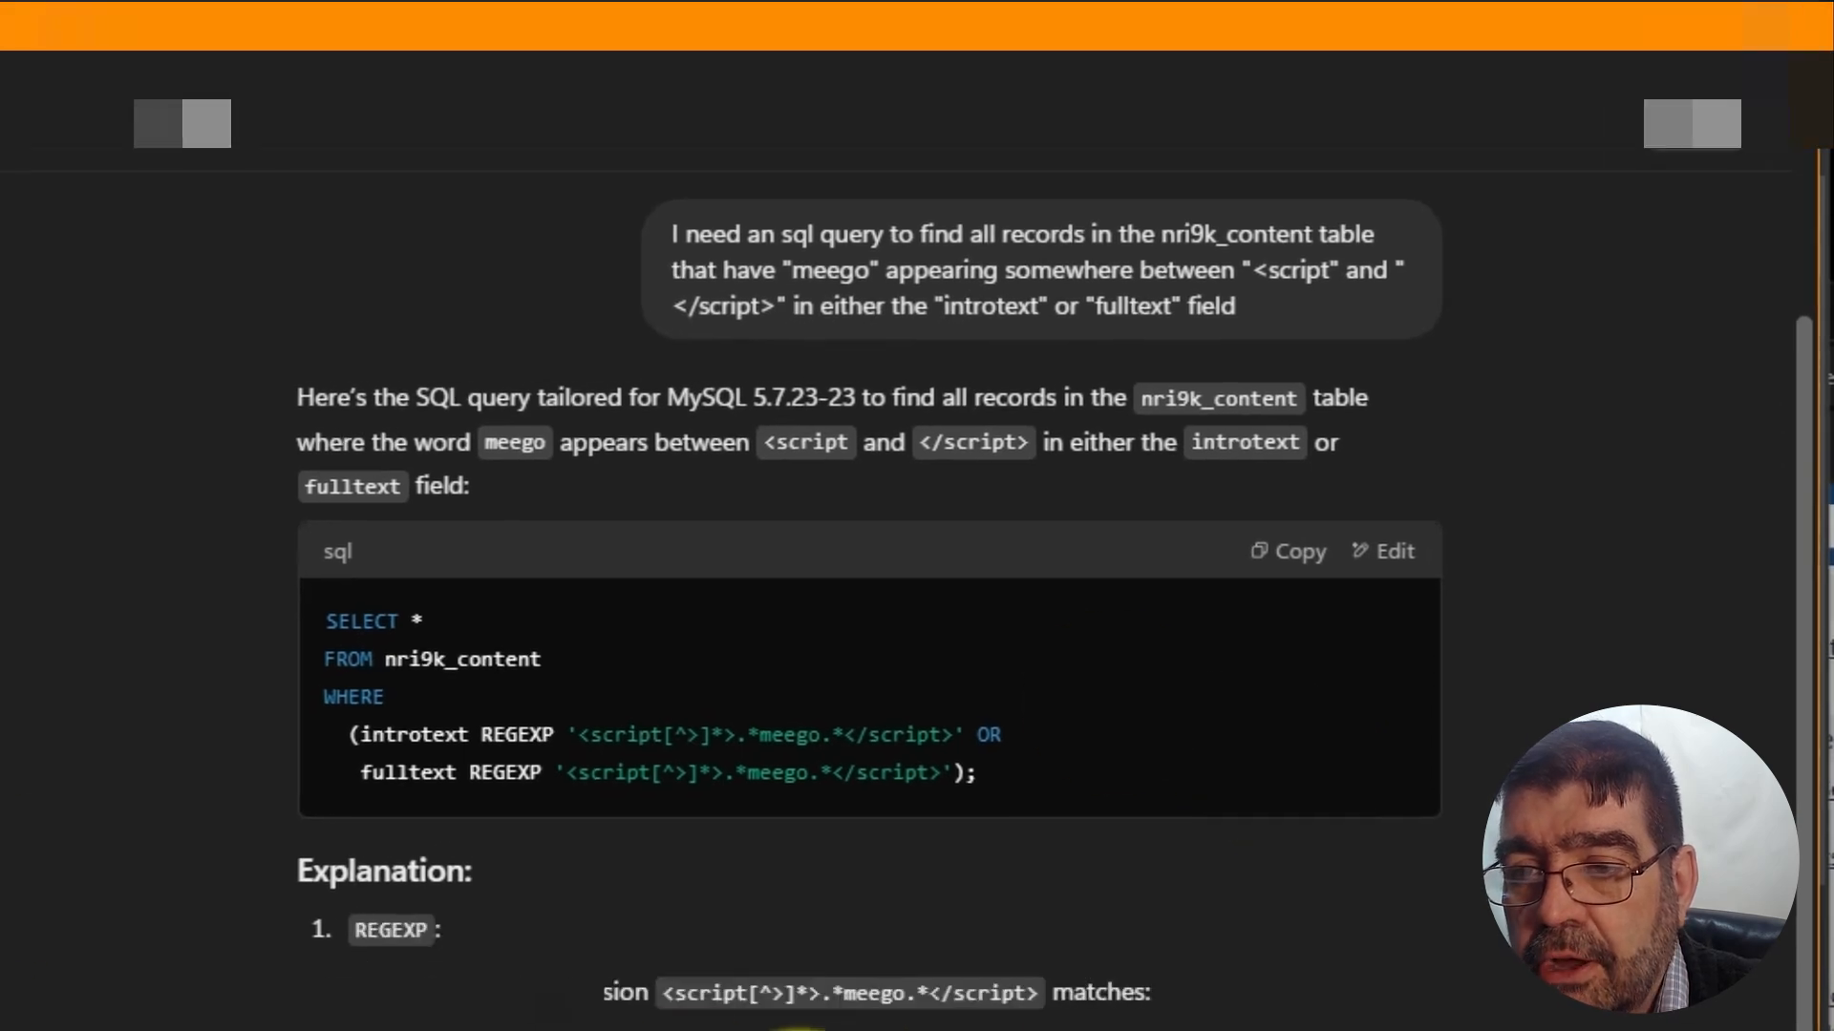
pyautogui.click(1308, 556)
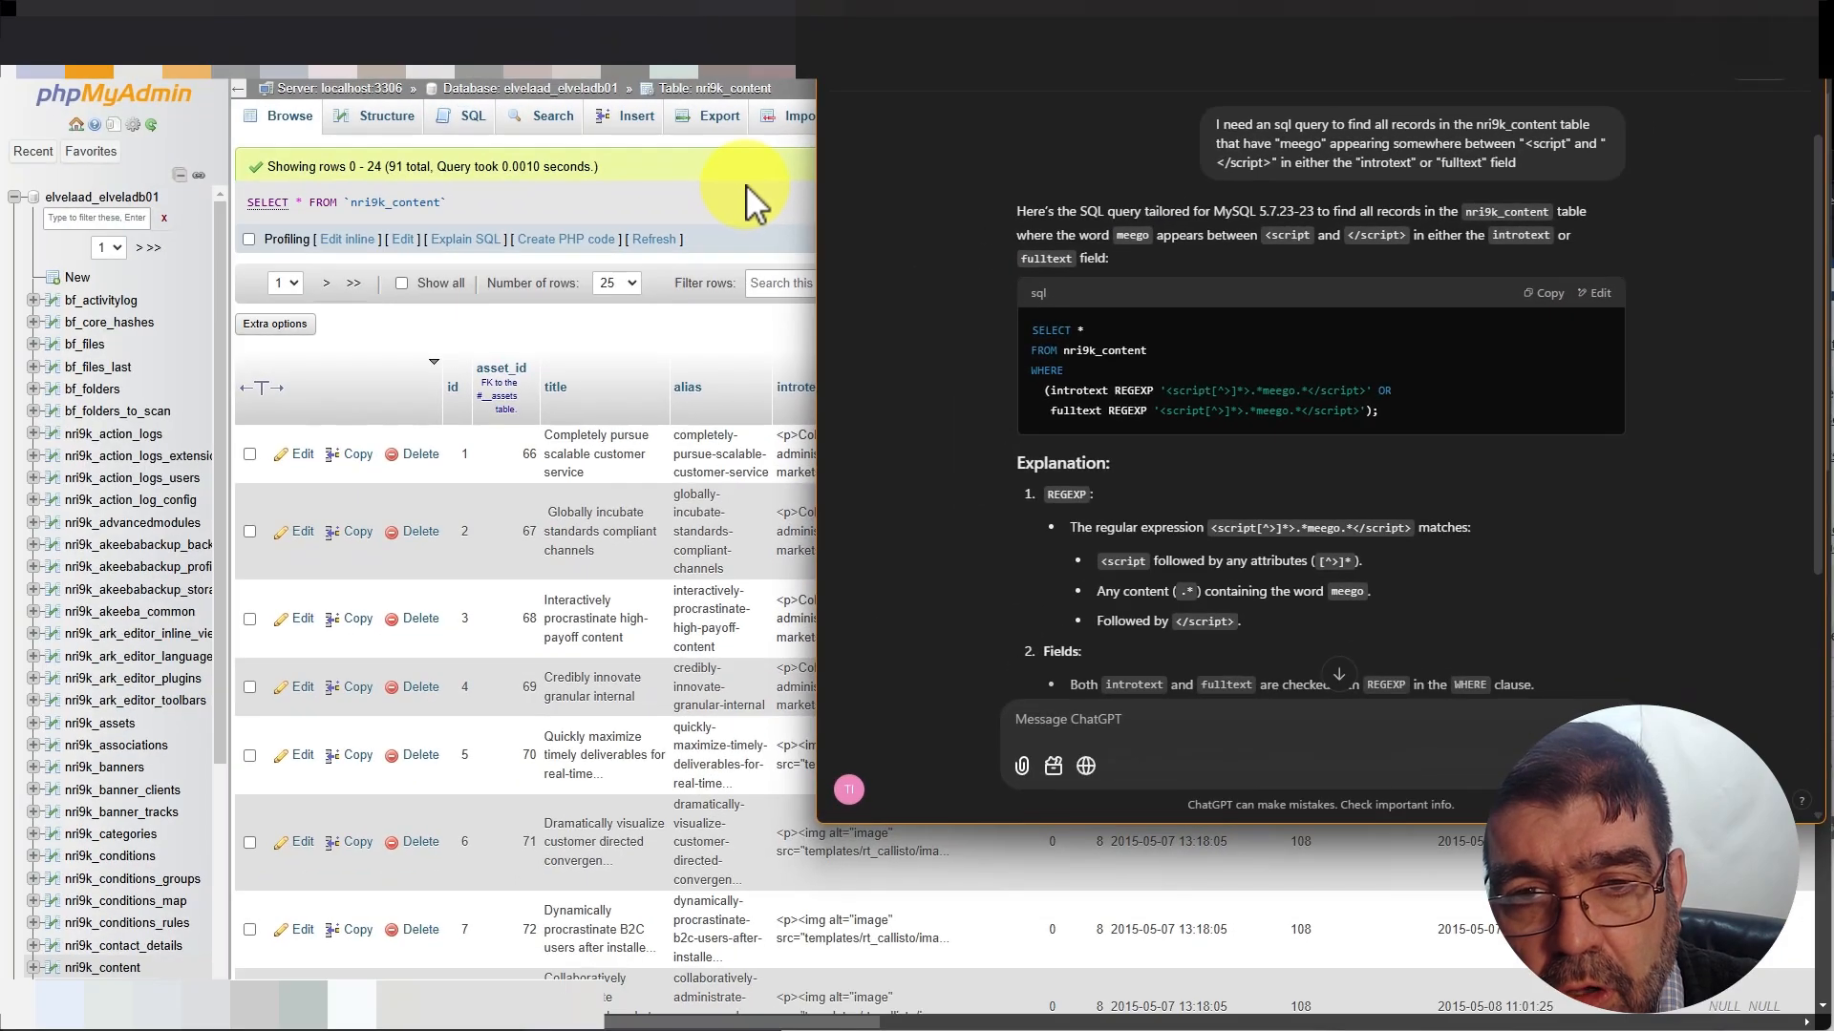
pyautogui.click(389, 248)
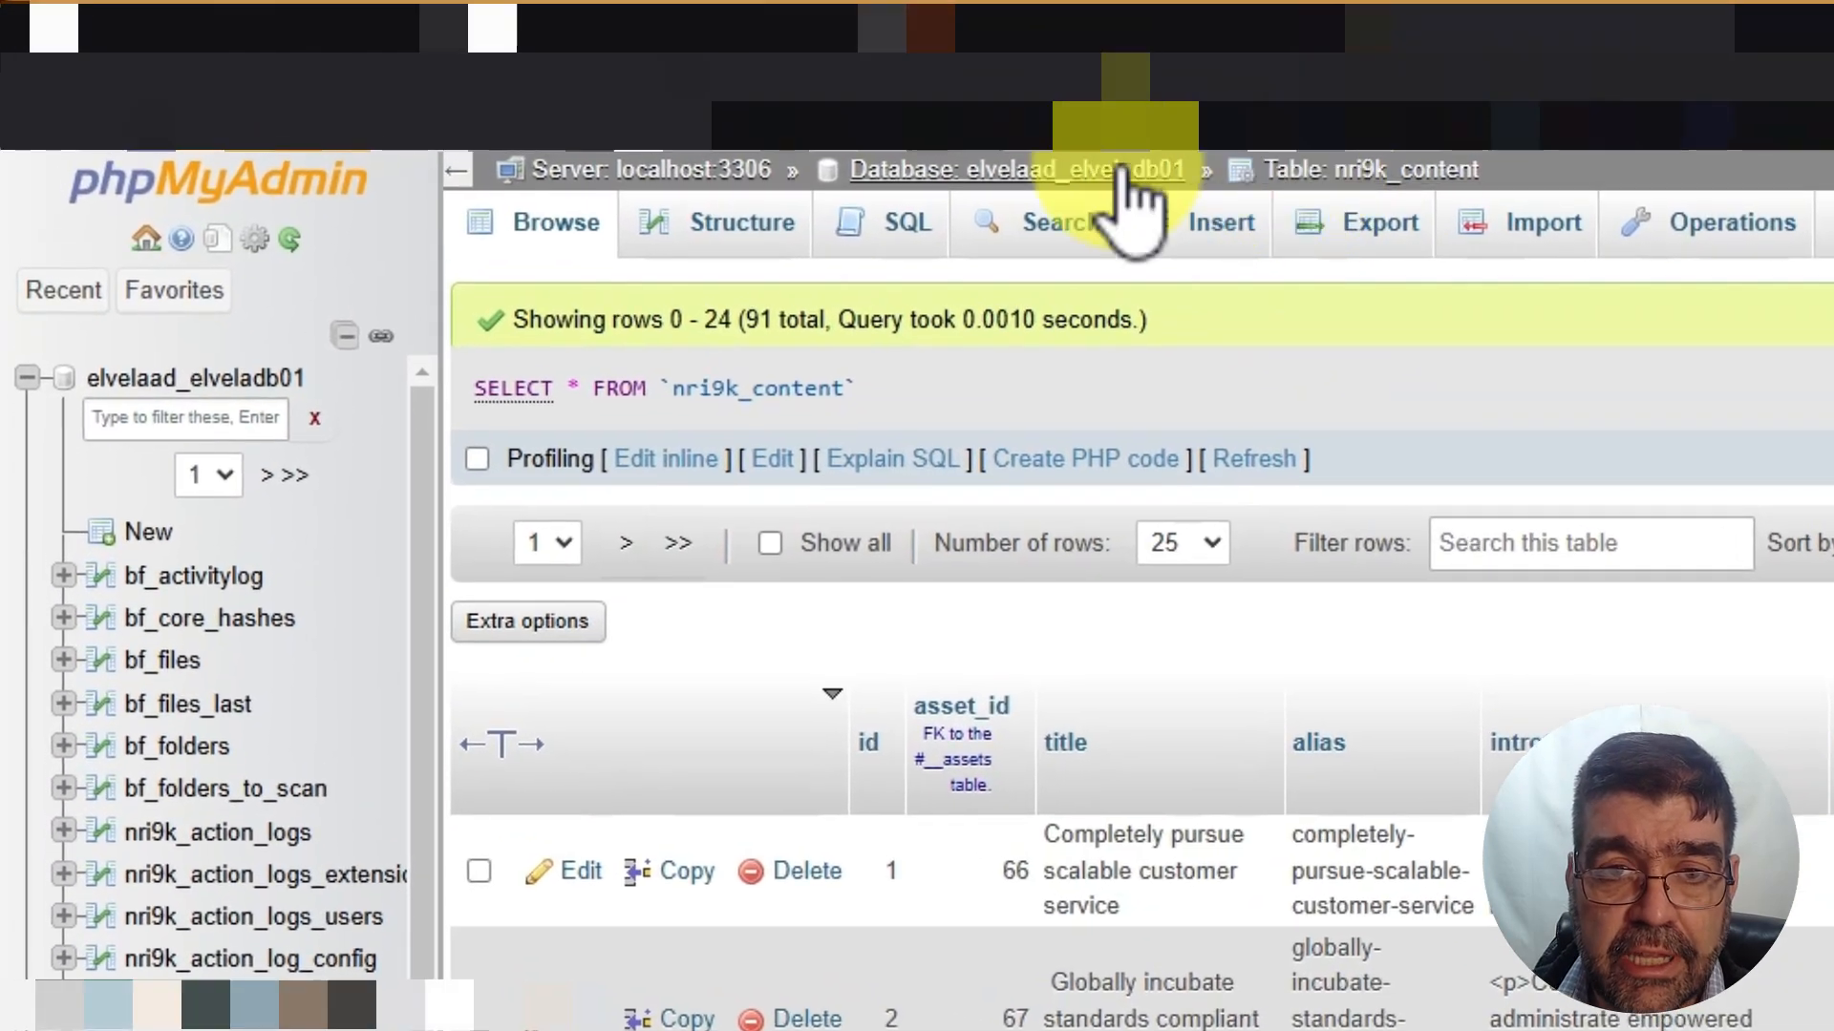
# Export the elvelaad_elveladb01 database as a Quick SQL backup file
pyautogui.click(1127, 172)
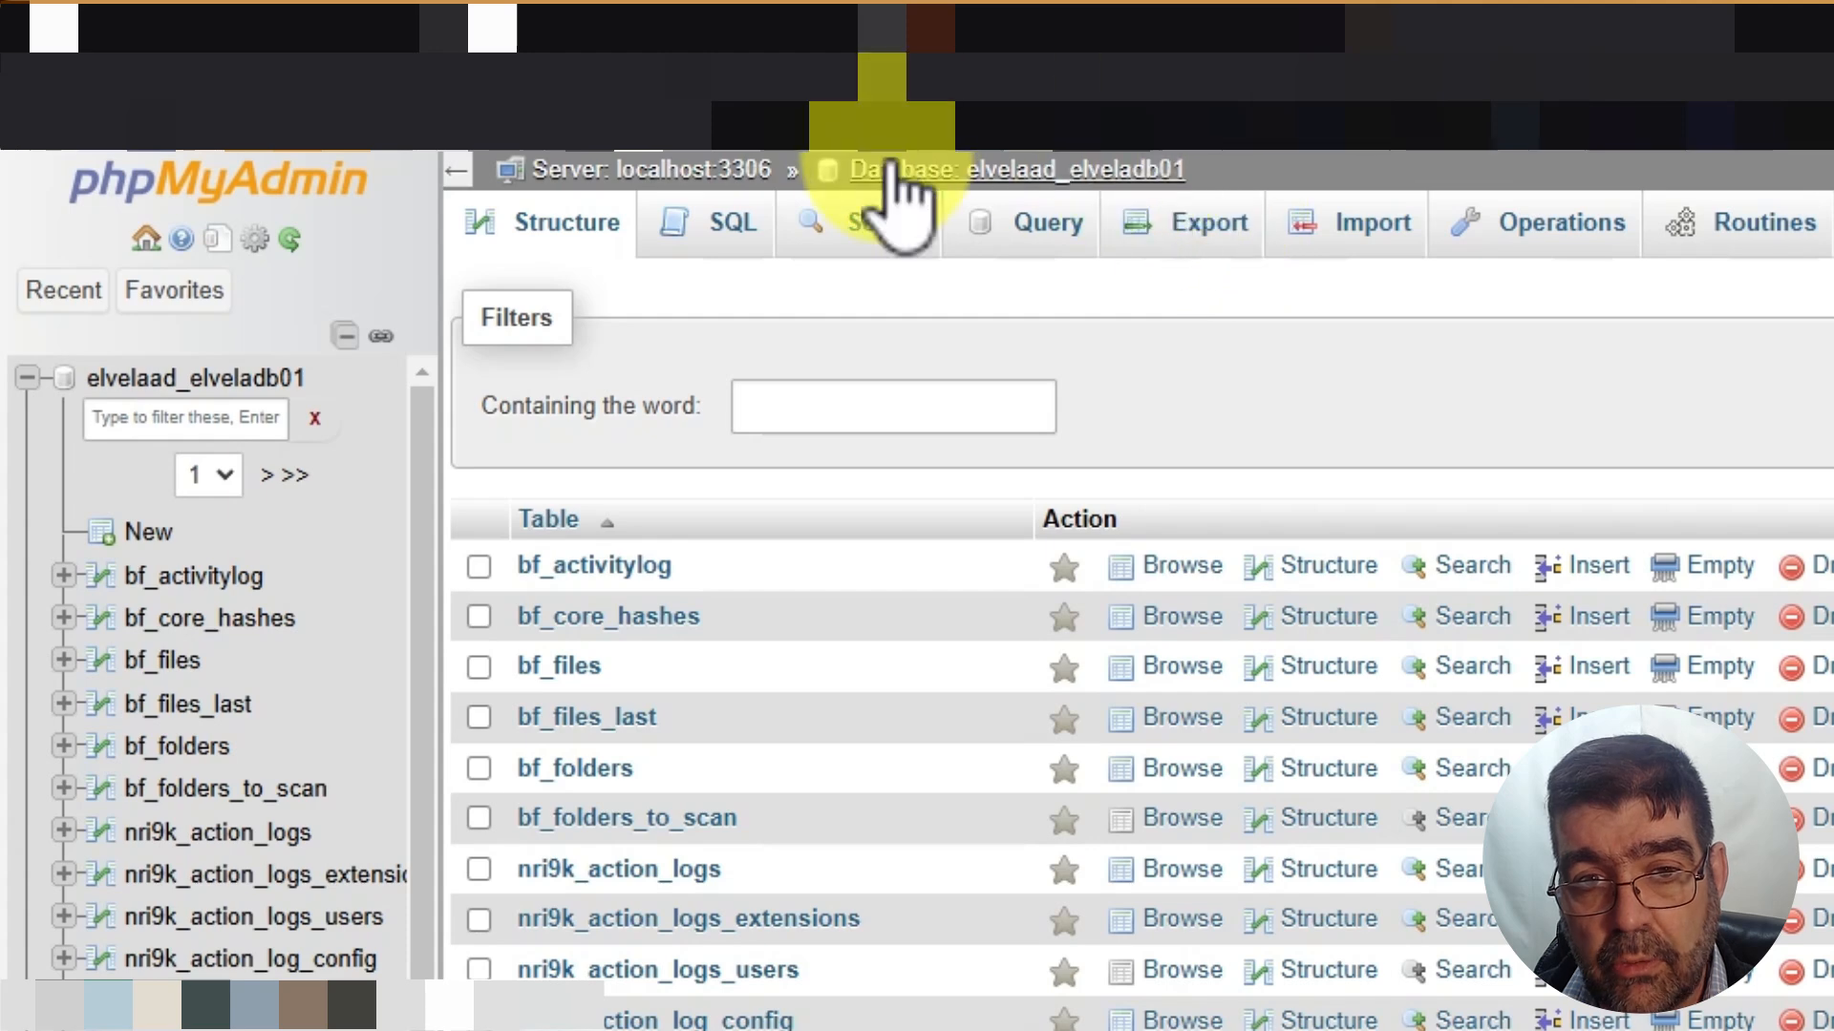
pyautogui.click(1232, 251)
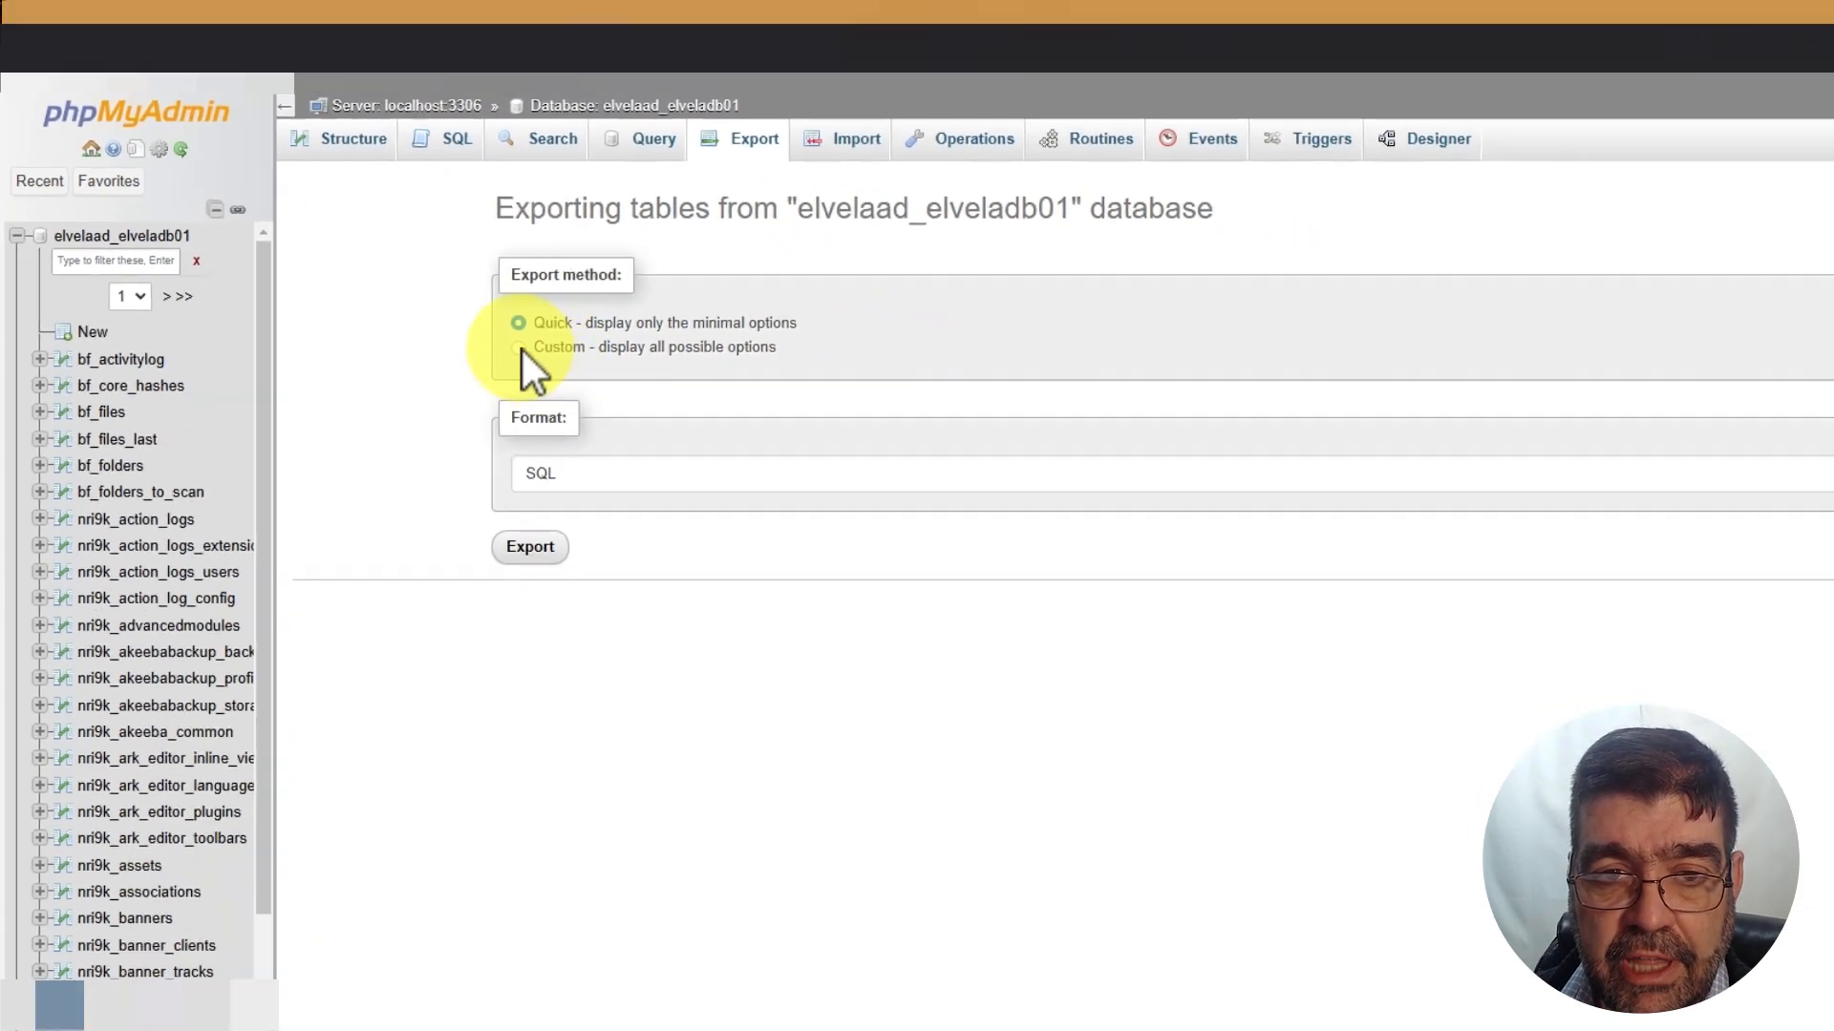
pyautogui.click(519, 348)
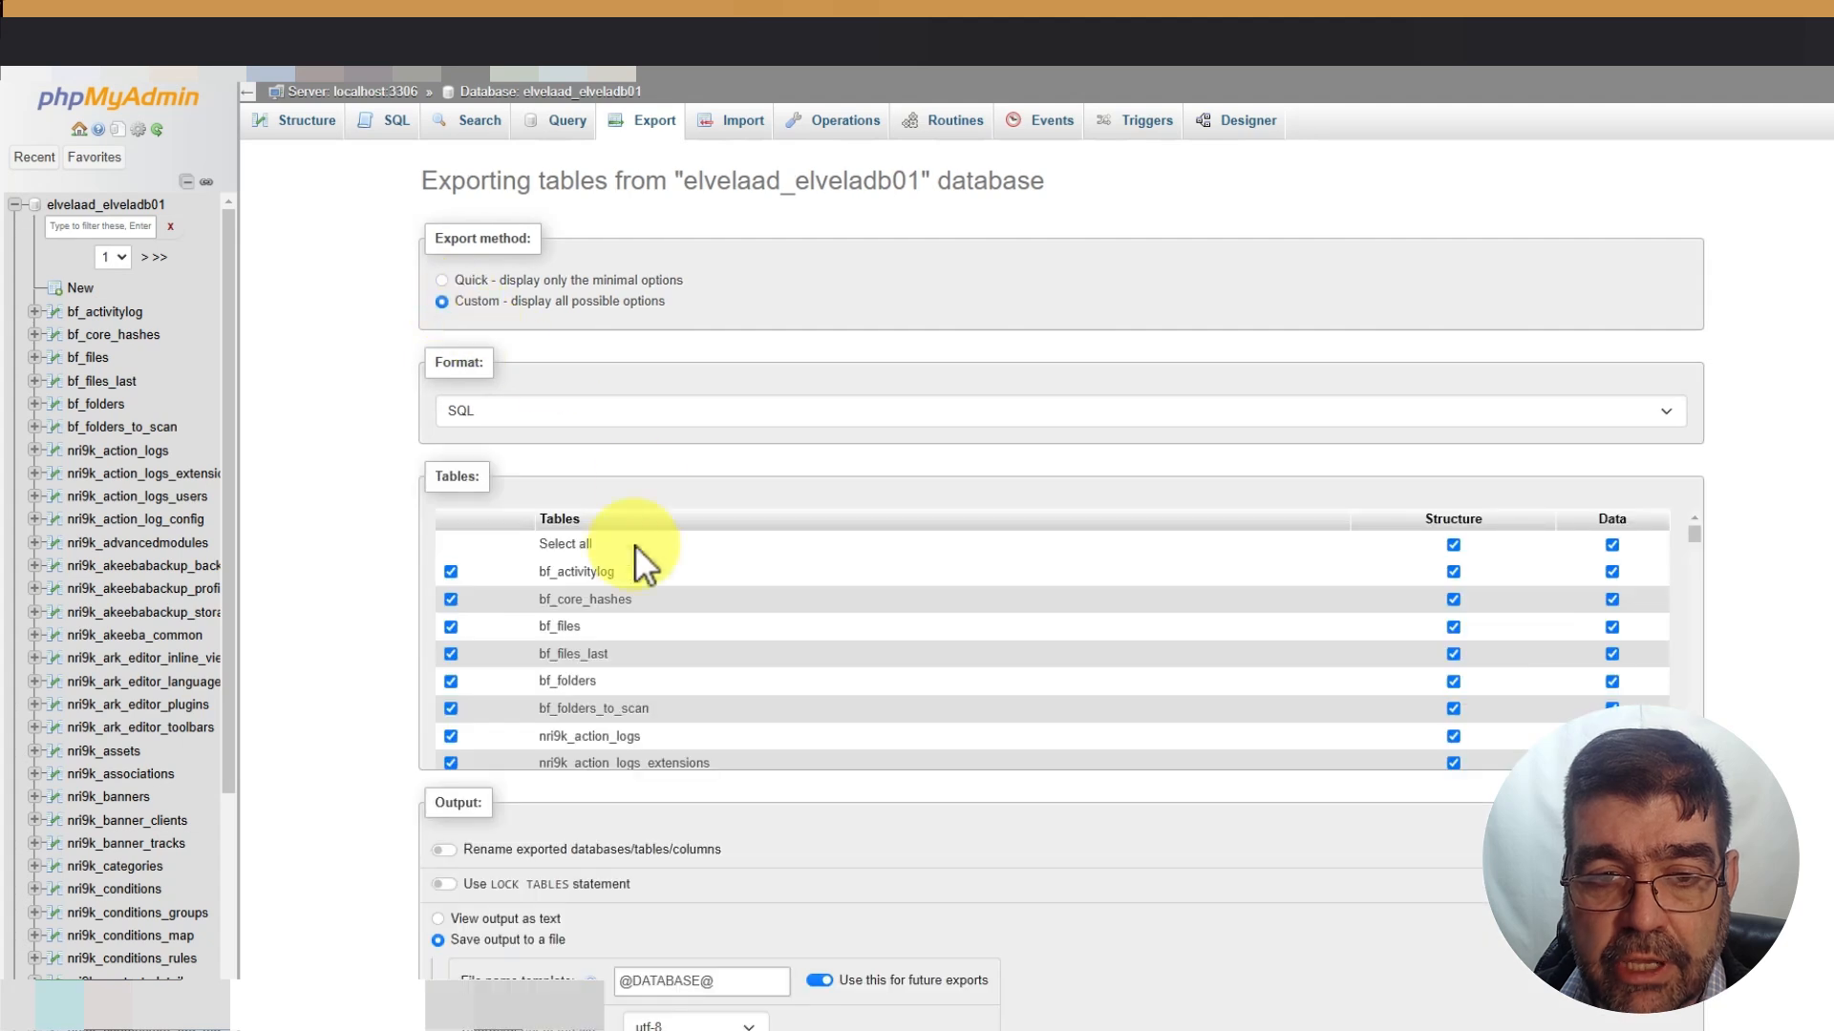
pyautogui.scroll(-5, 723, 706)
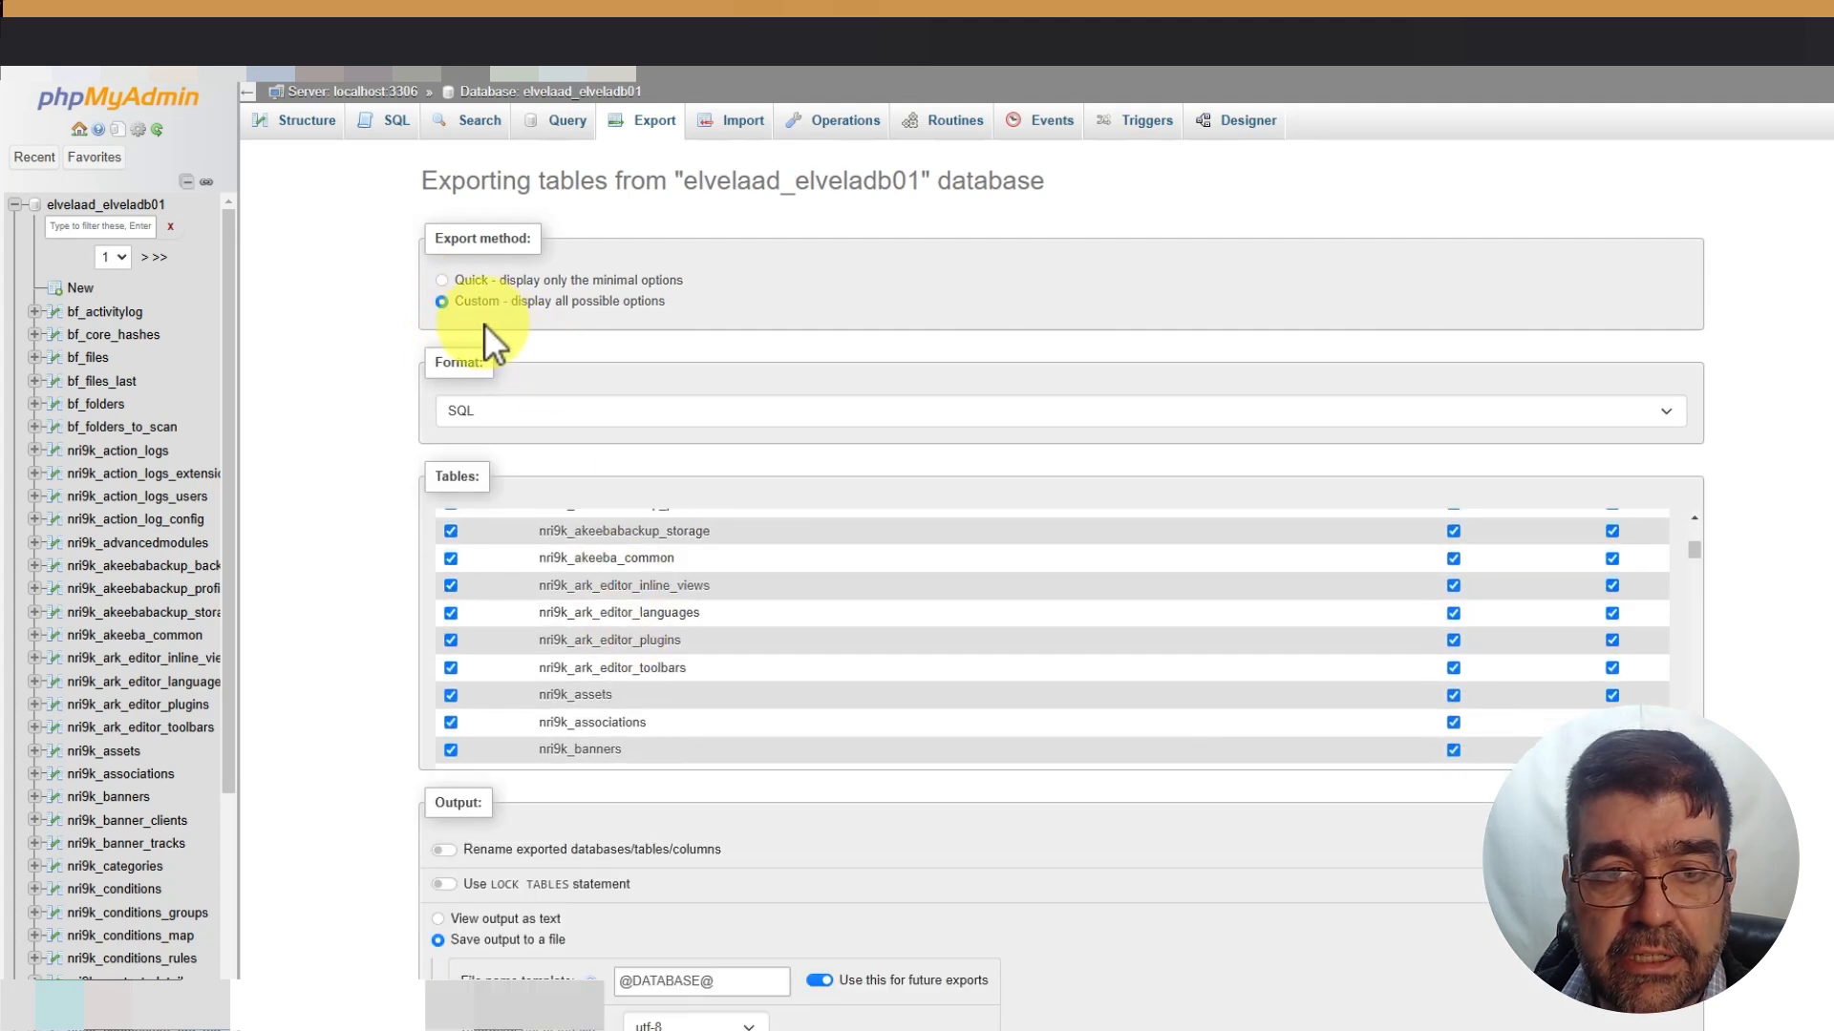
pyautogui.click(444, 281)
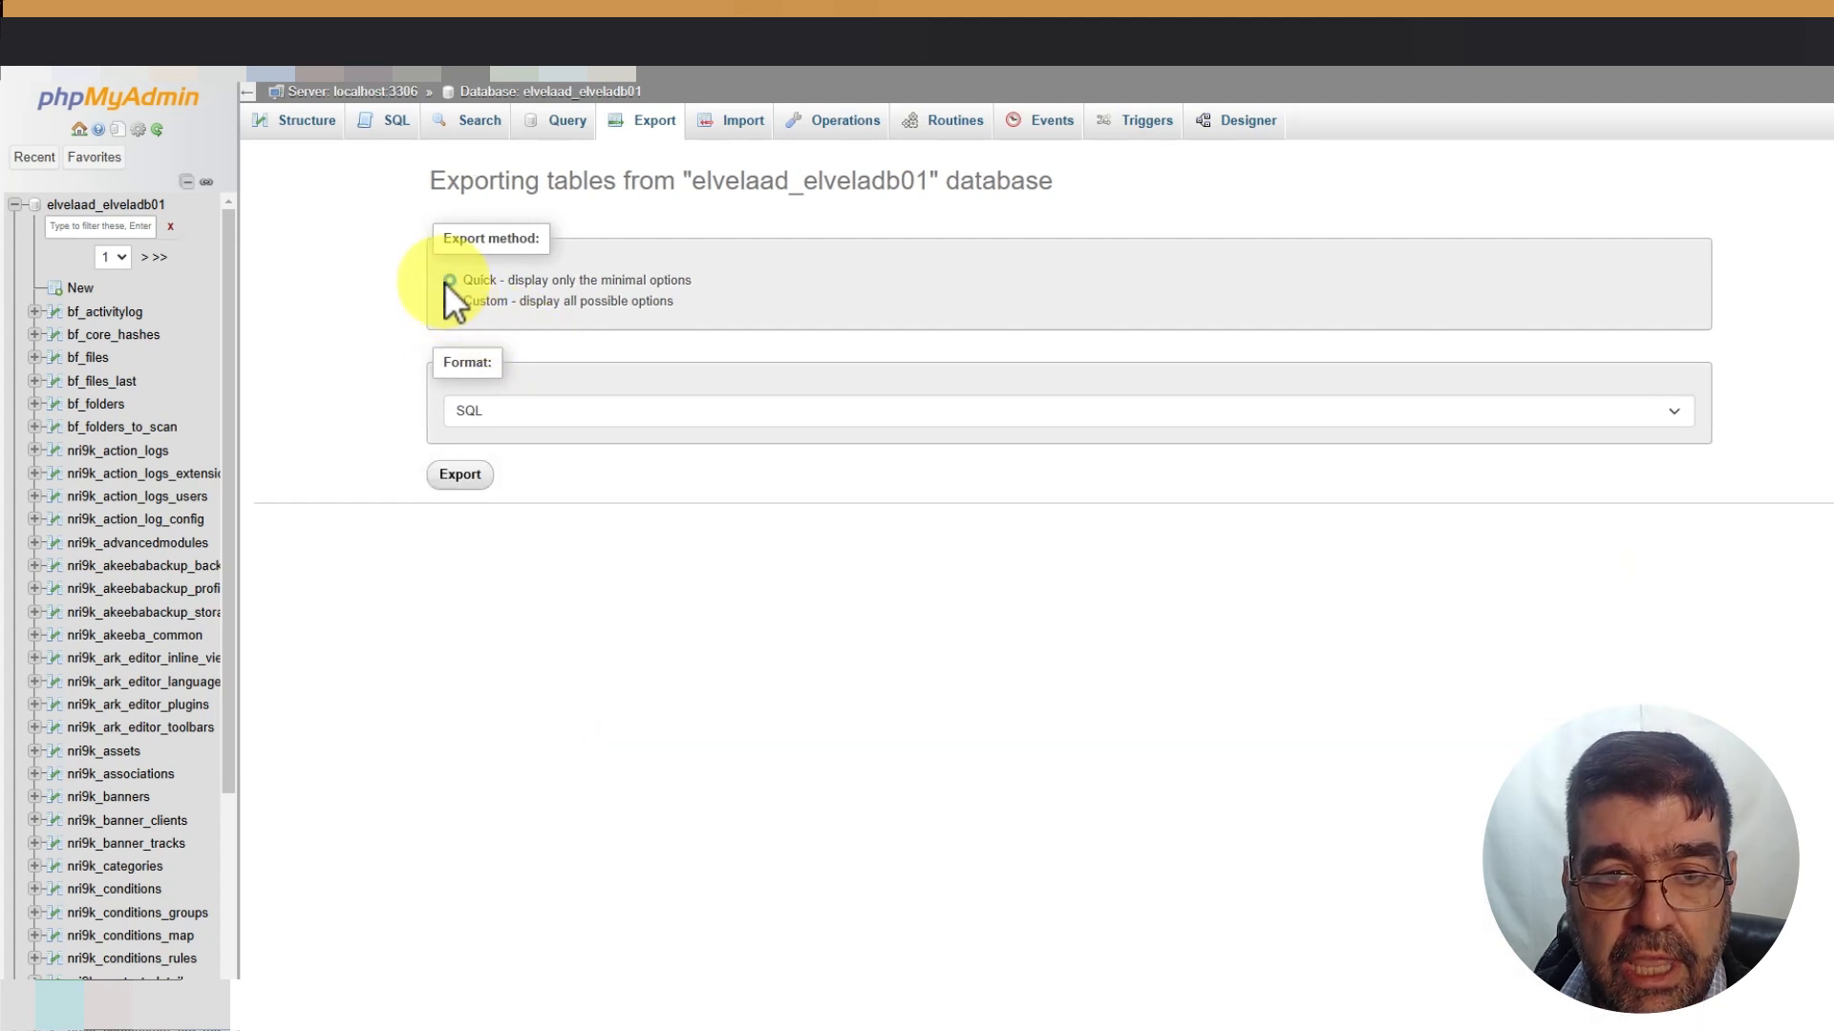
pyautogui.click(472, 475)
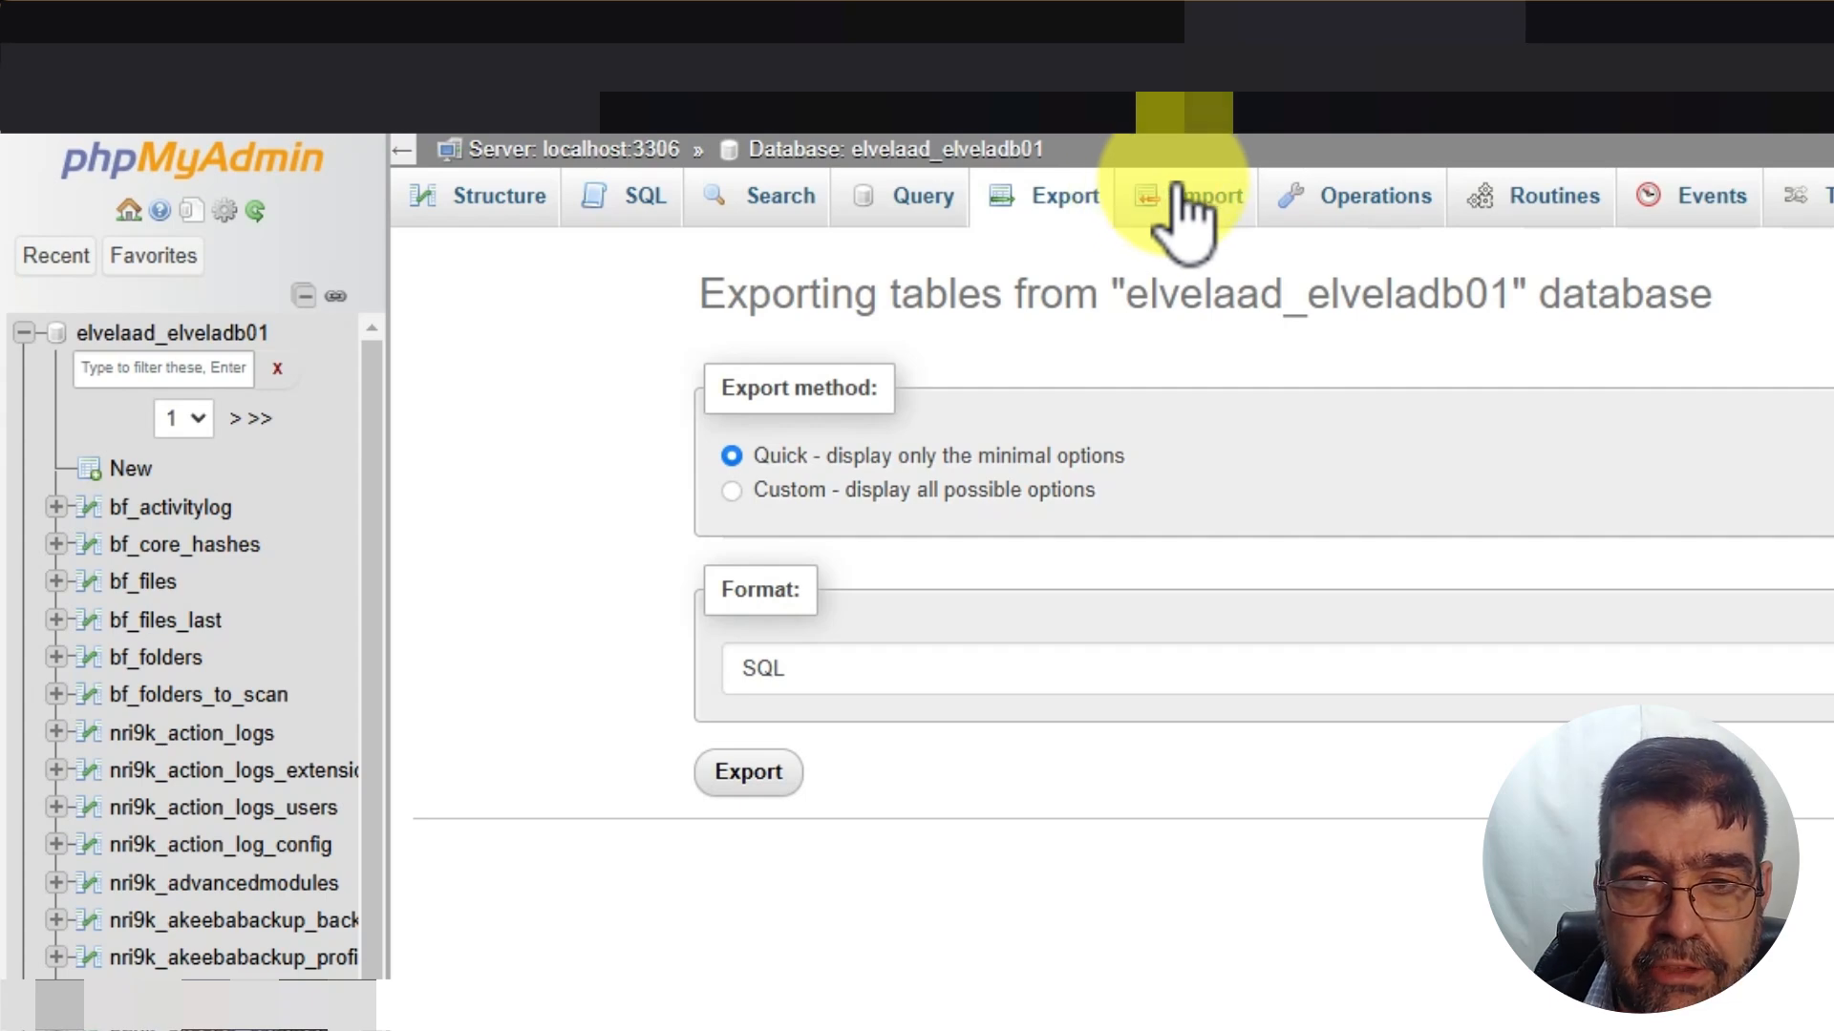
# Open the elvelaad_elveladb01 import page and close the browser's recent downloads panel over it
pyautogui.click(1184, 215)
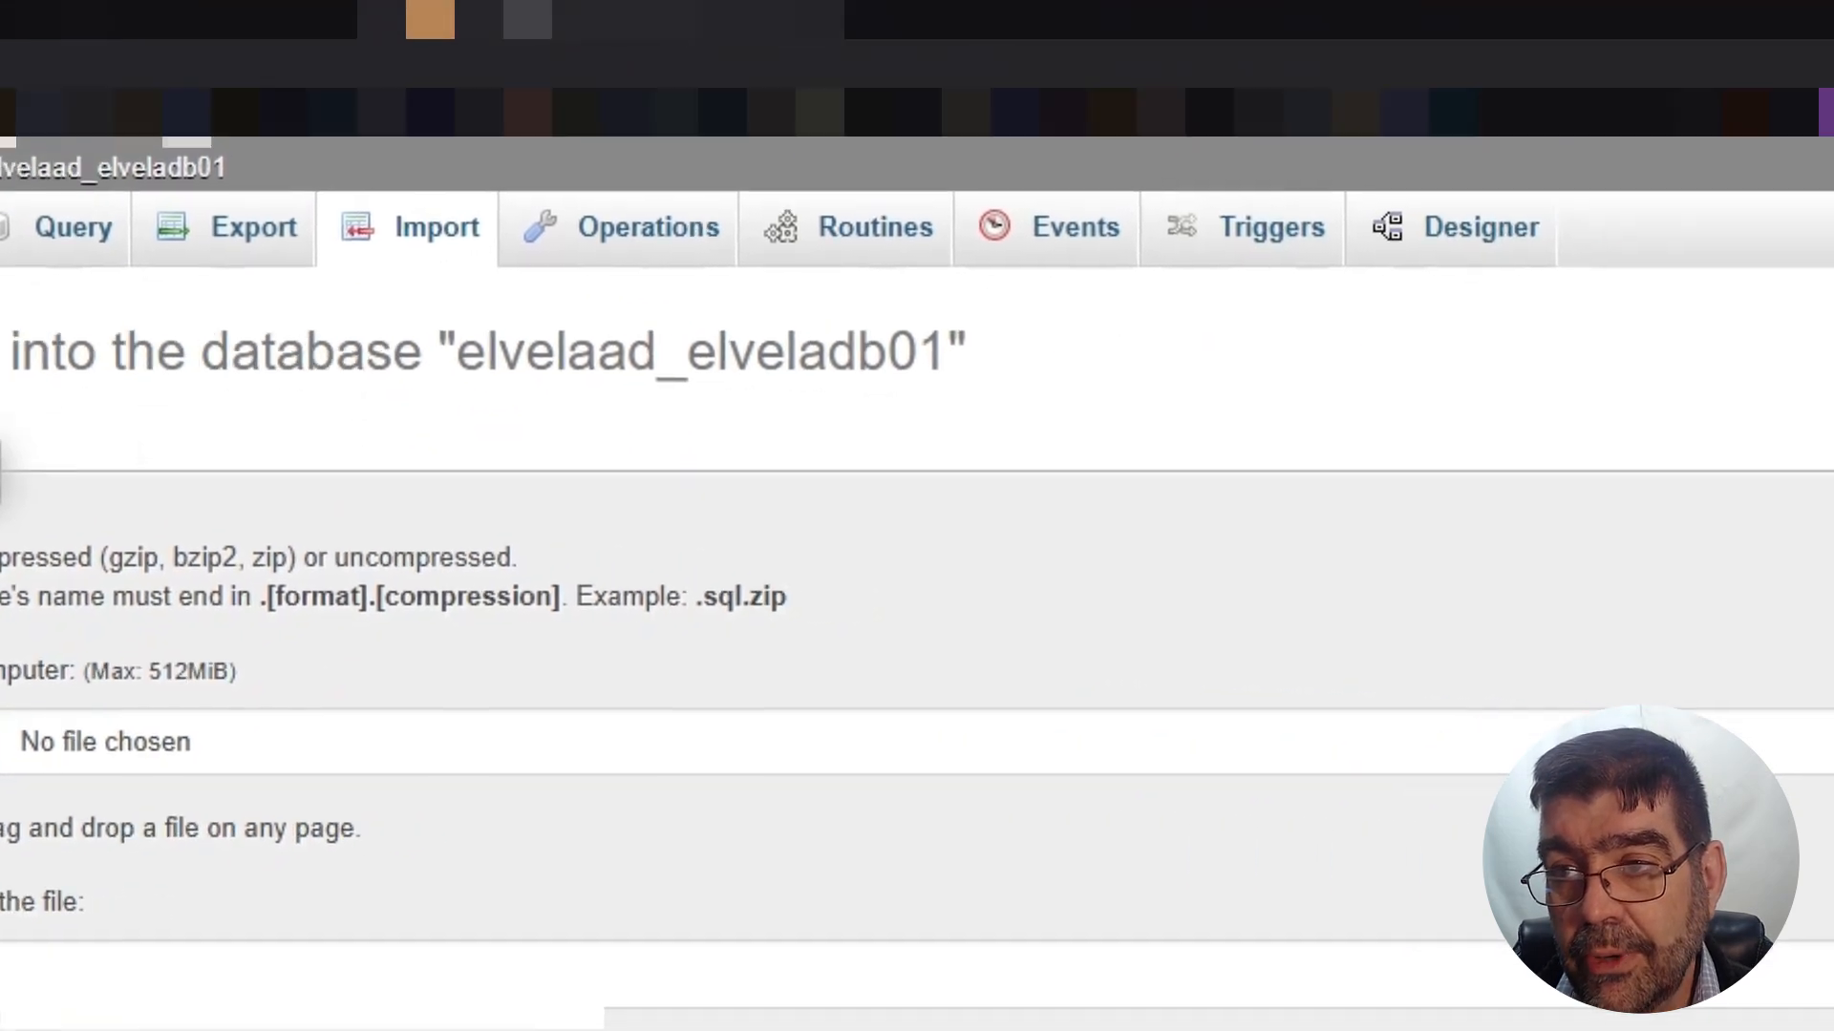
pyautogui.click(1523, 119)
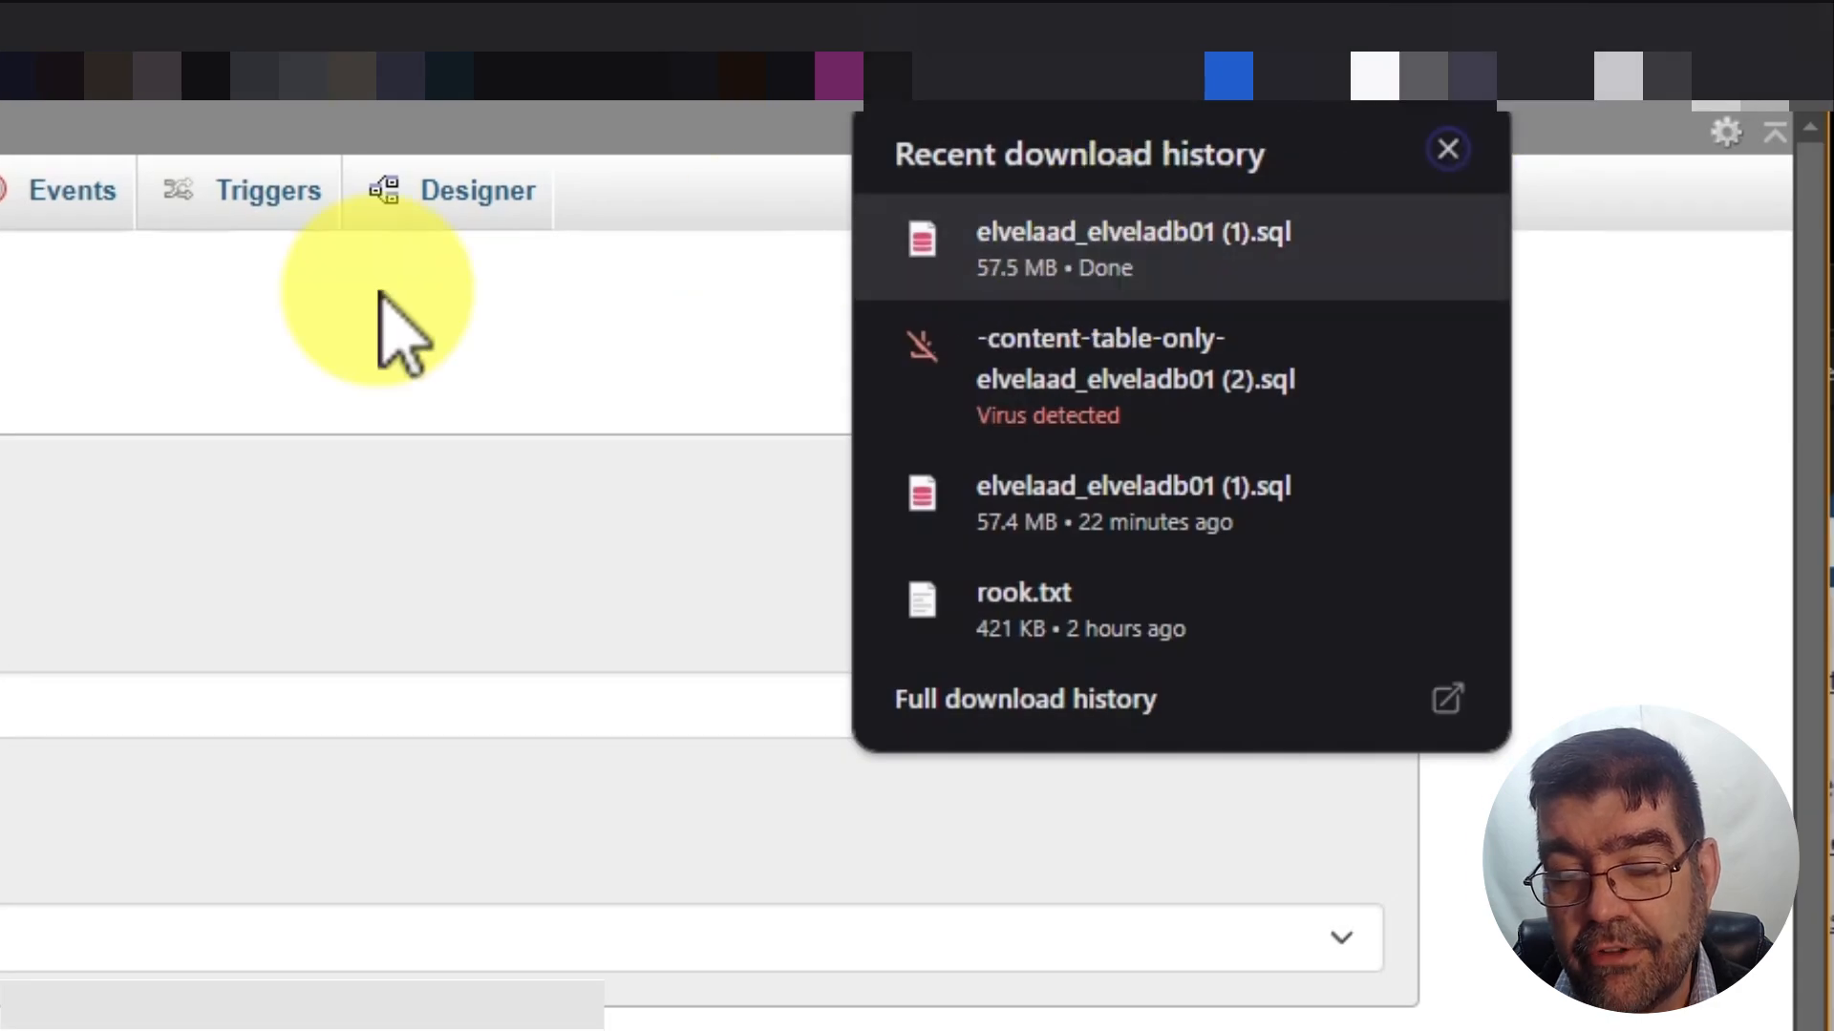
pyautogui.click(2, 435)
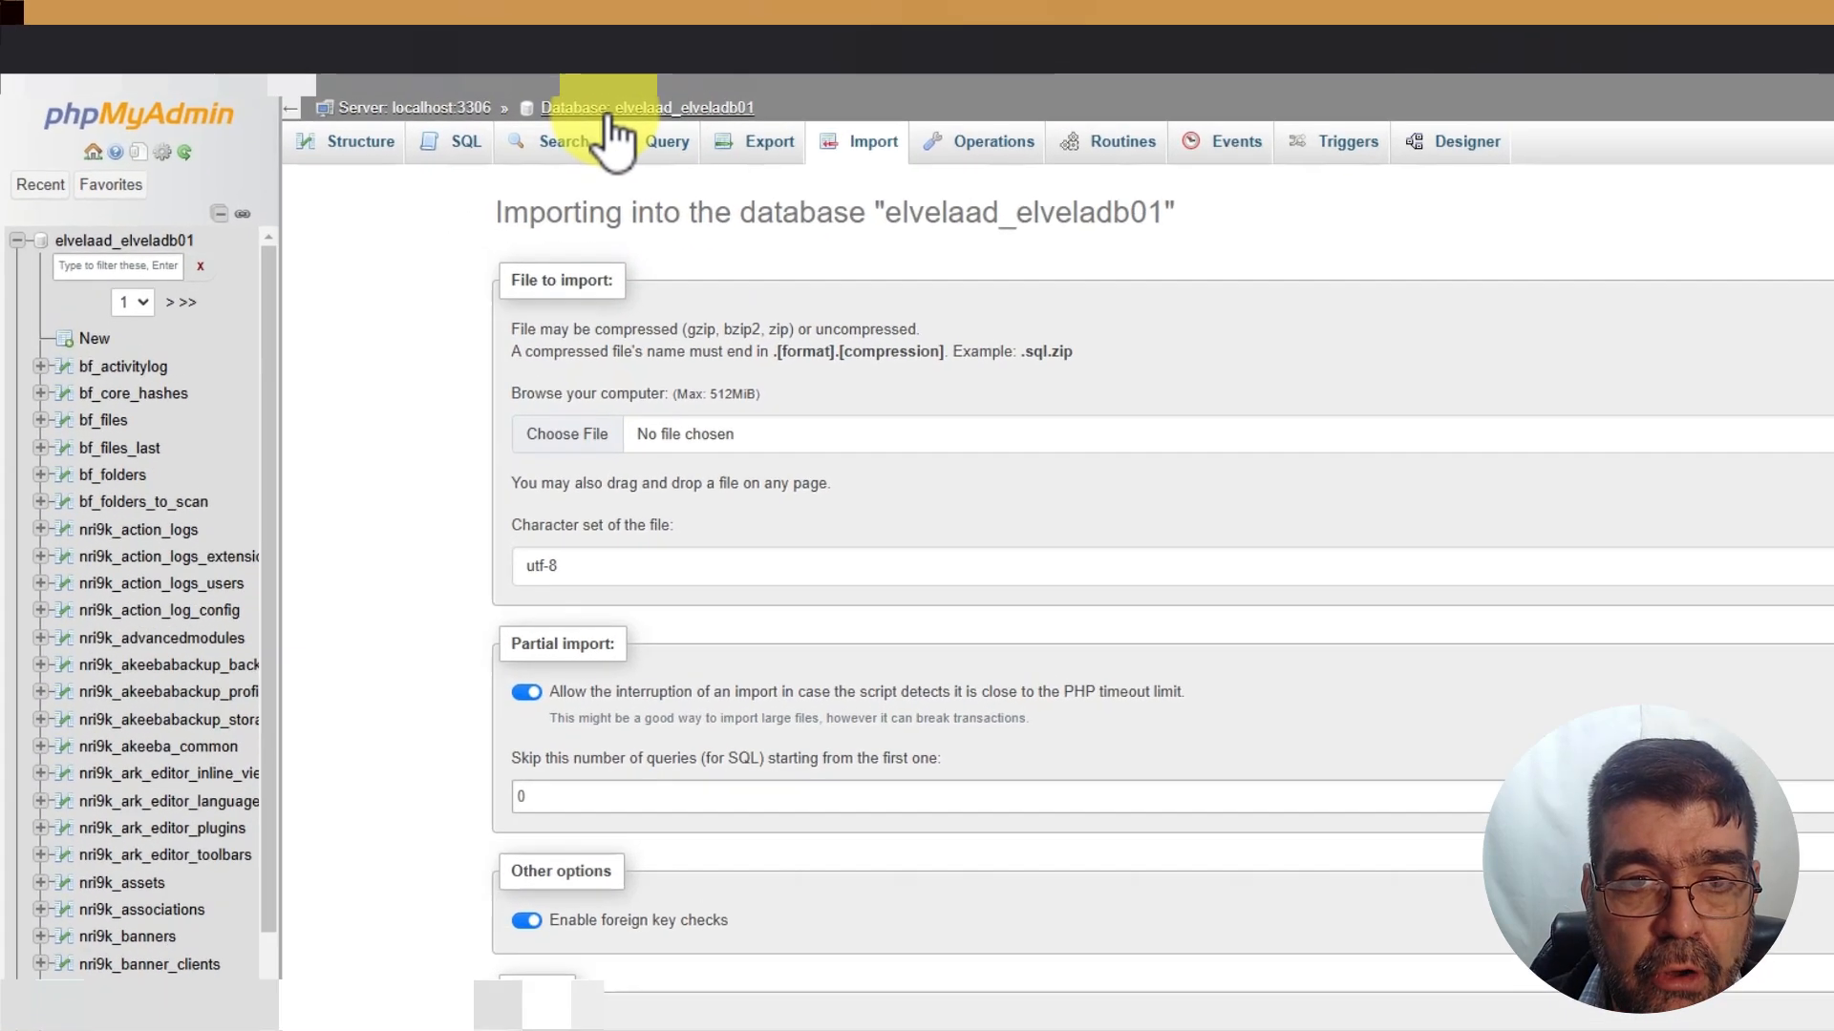
# Filter the tables by 'content', select nri9k_content and choose Export for it
pyautogui.click(497, 89)
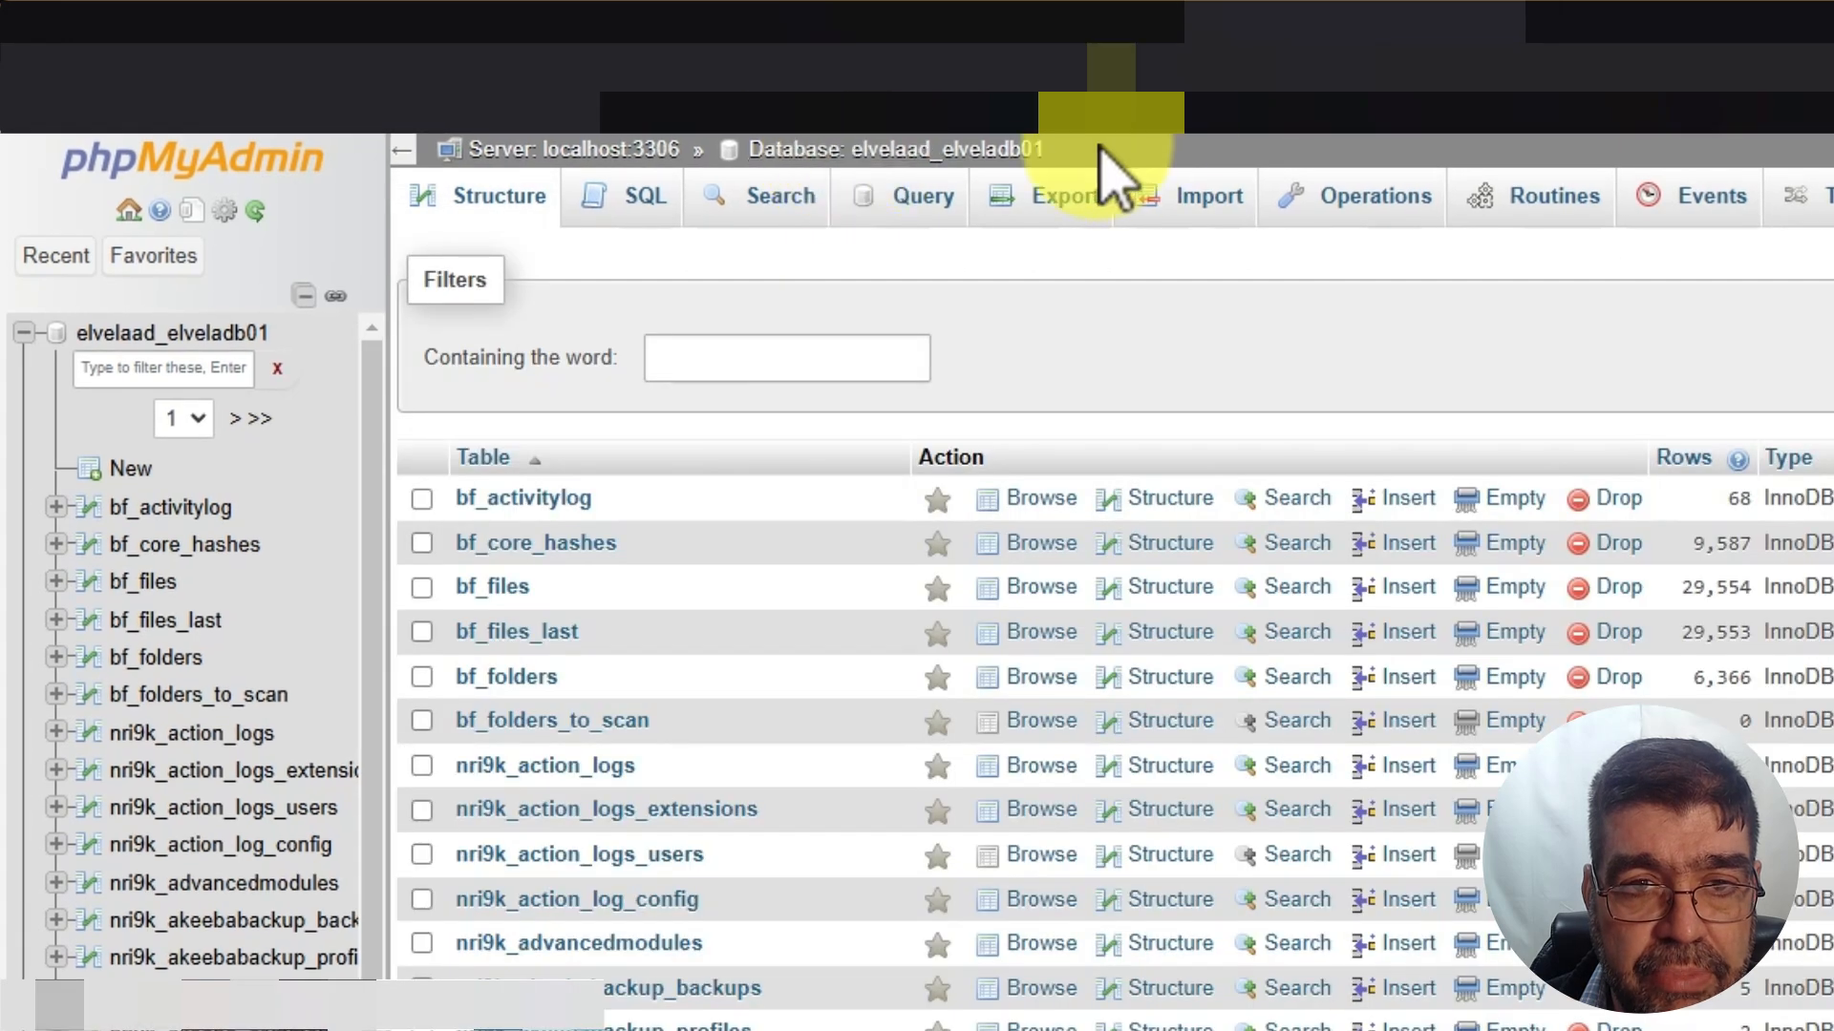
pyautogui.click(764, 361)
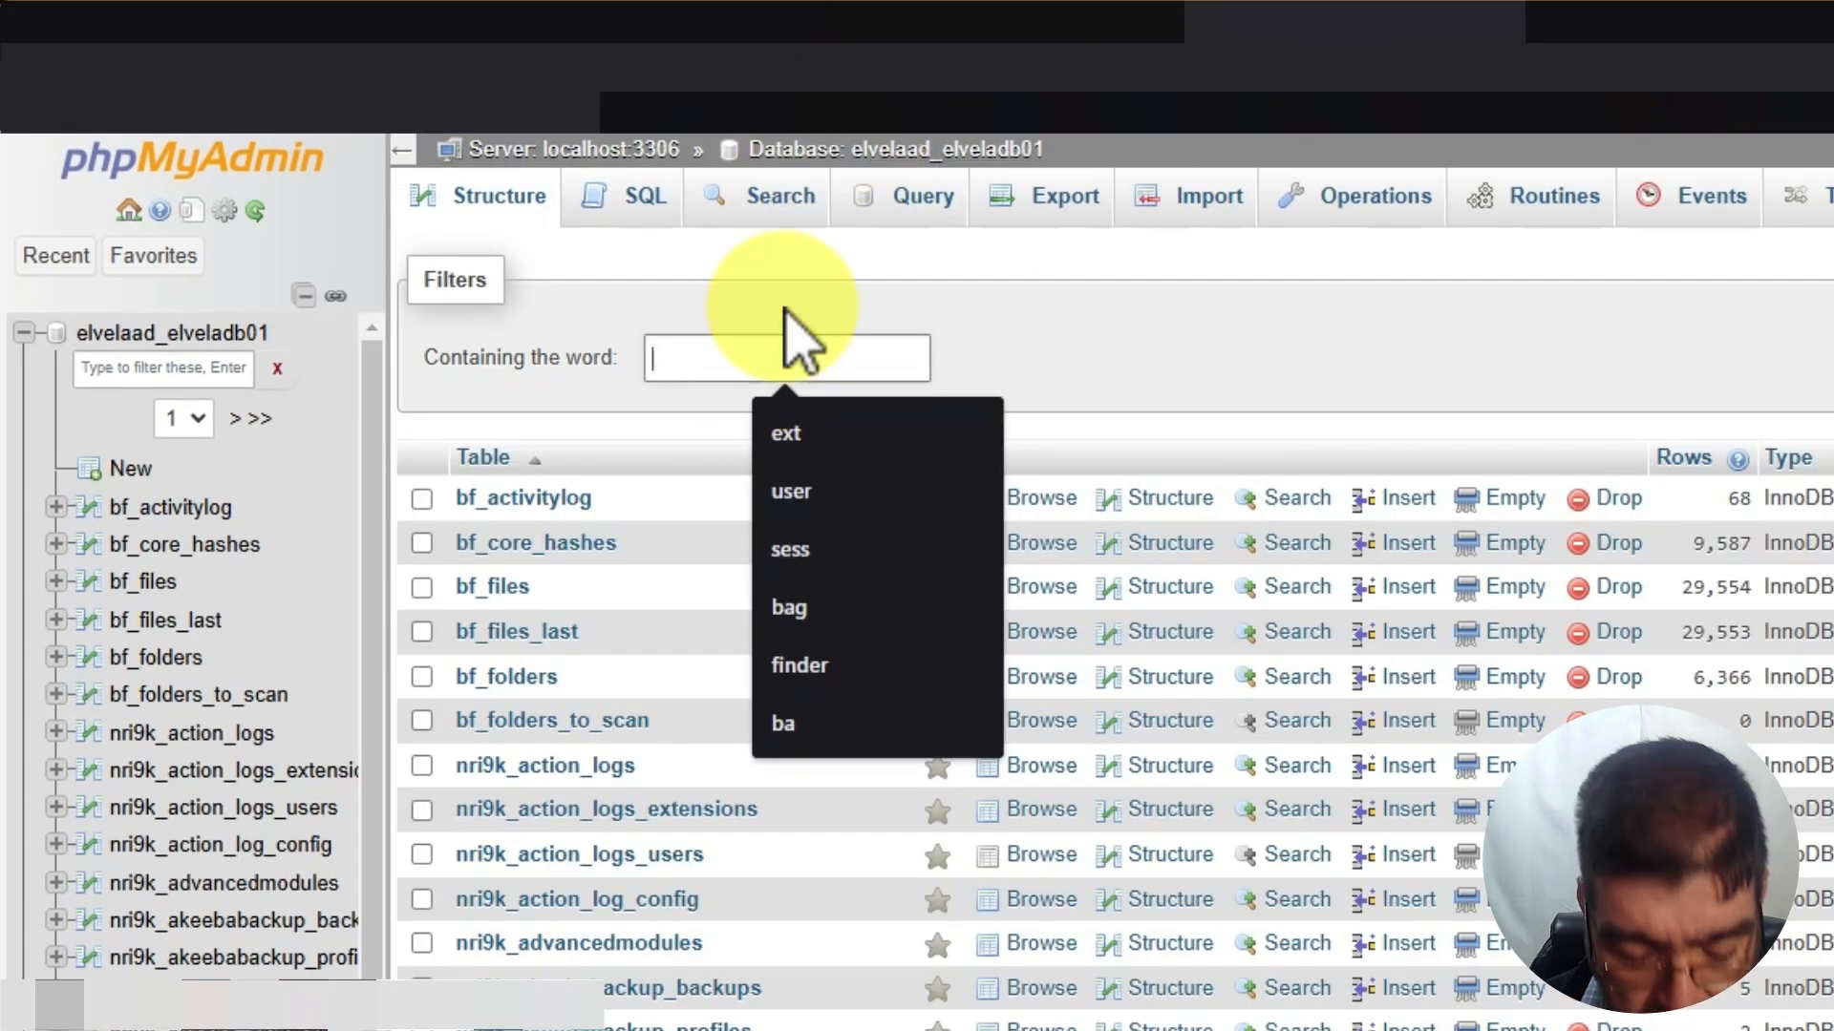
pyautogui.write('cont')
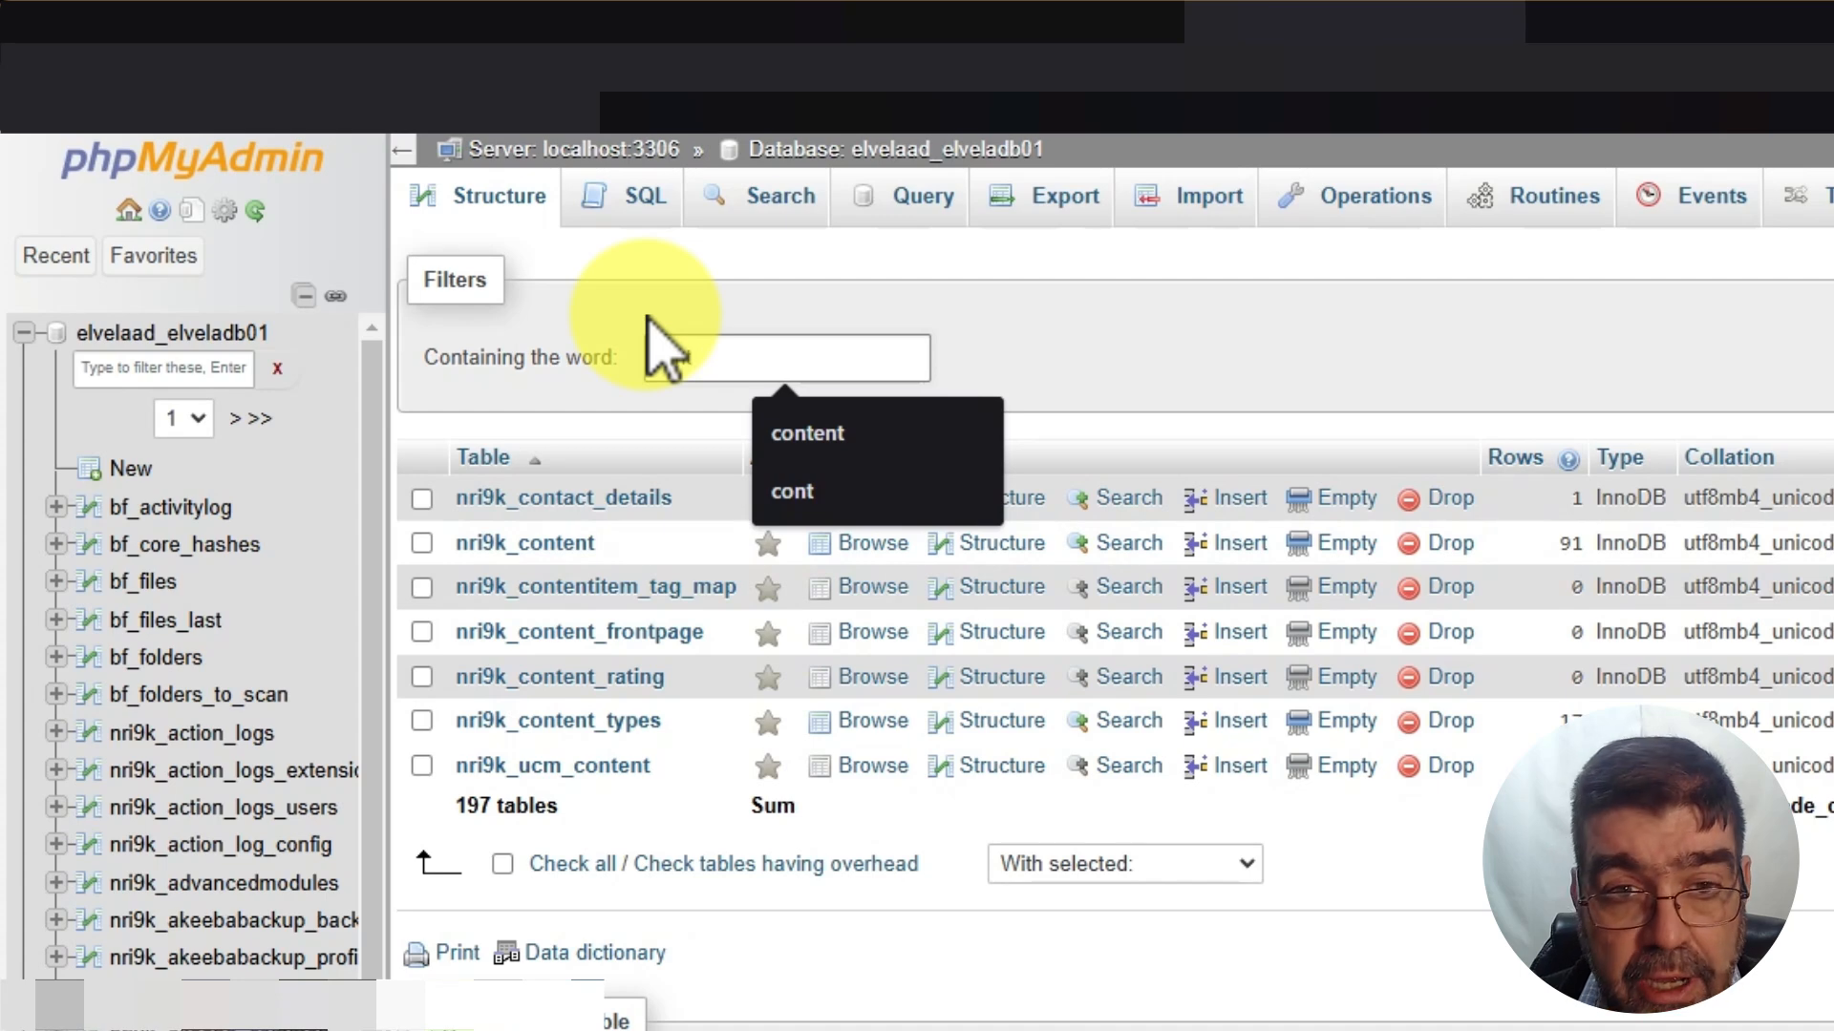
pyautogui.write('ent')
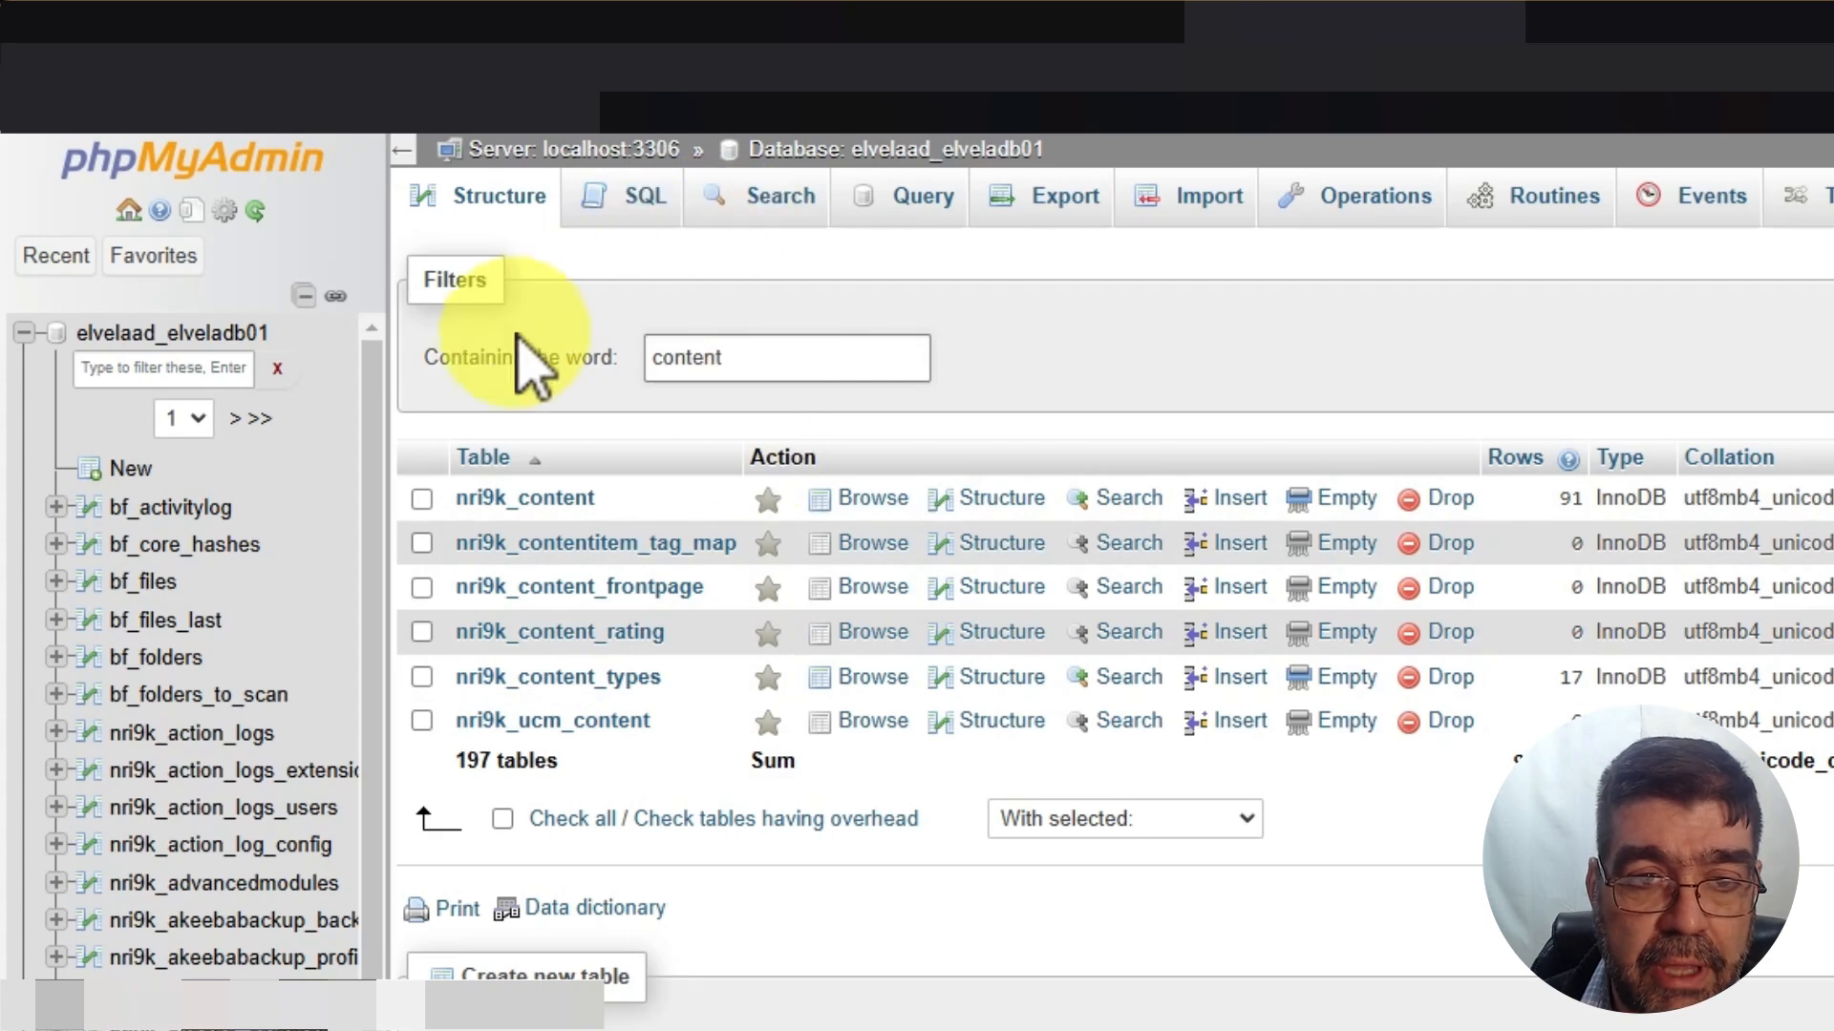
pyautogui.click(422, 499)
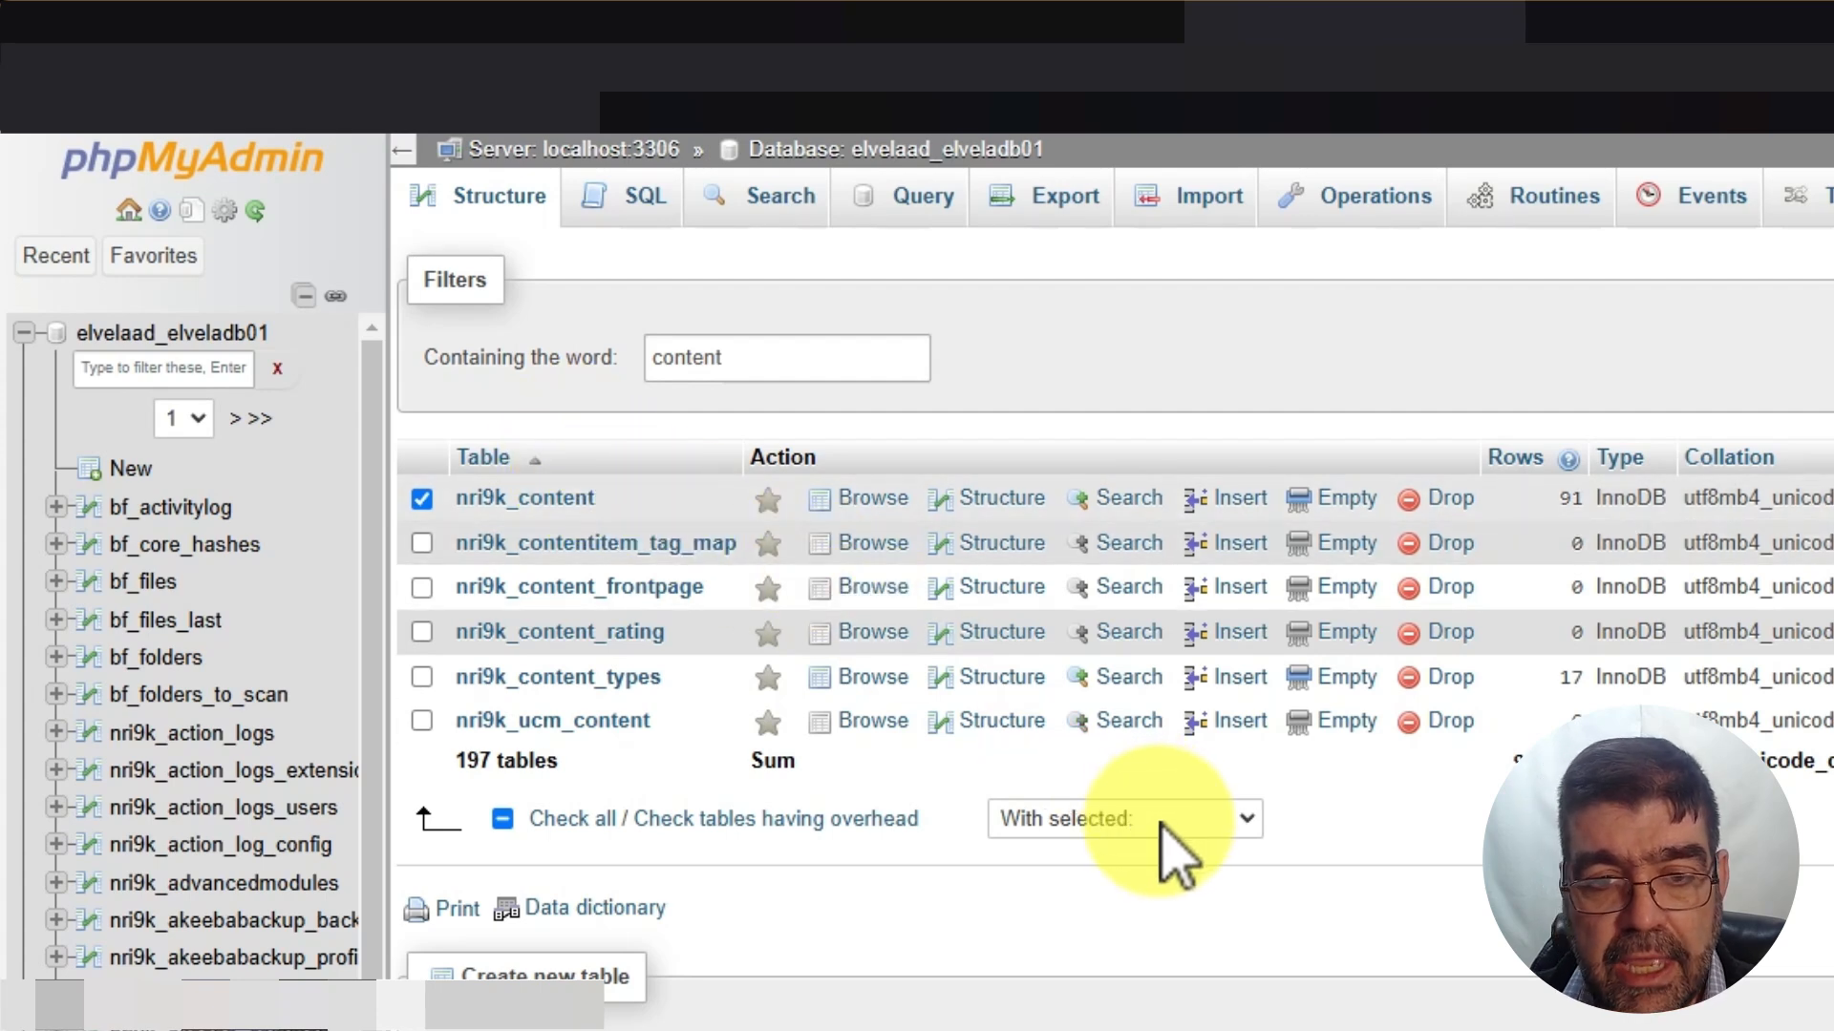
pyautogui.click(1177, 857)
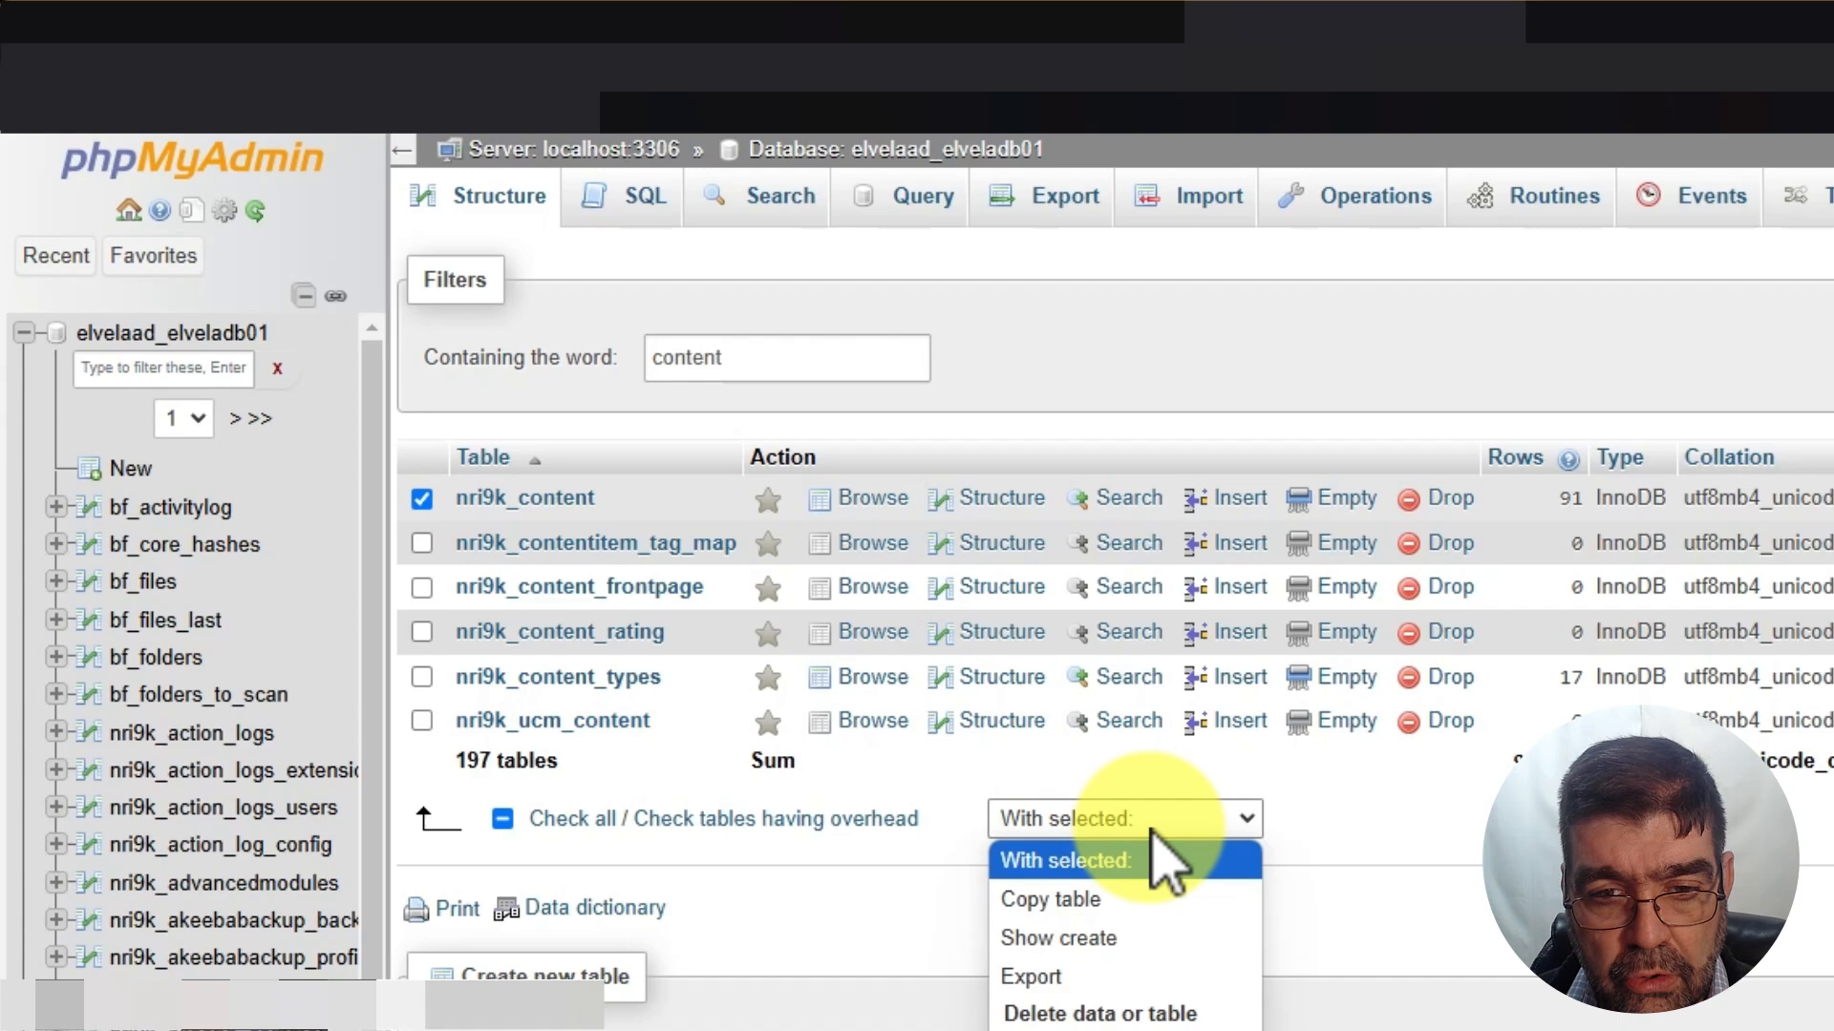
pyautogui.click(1105, 978)
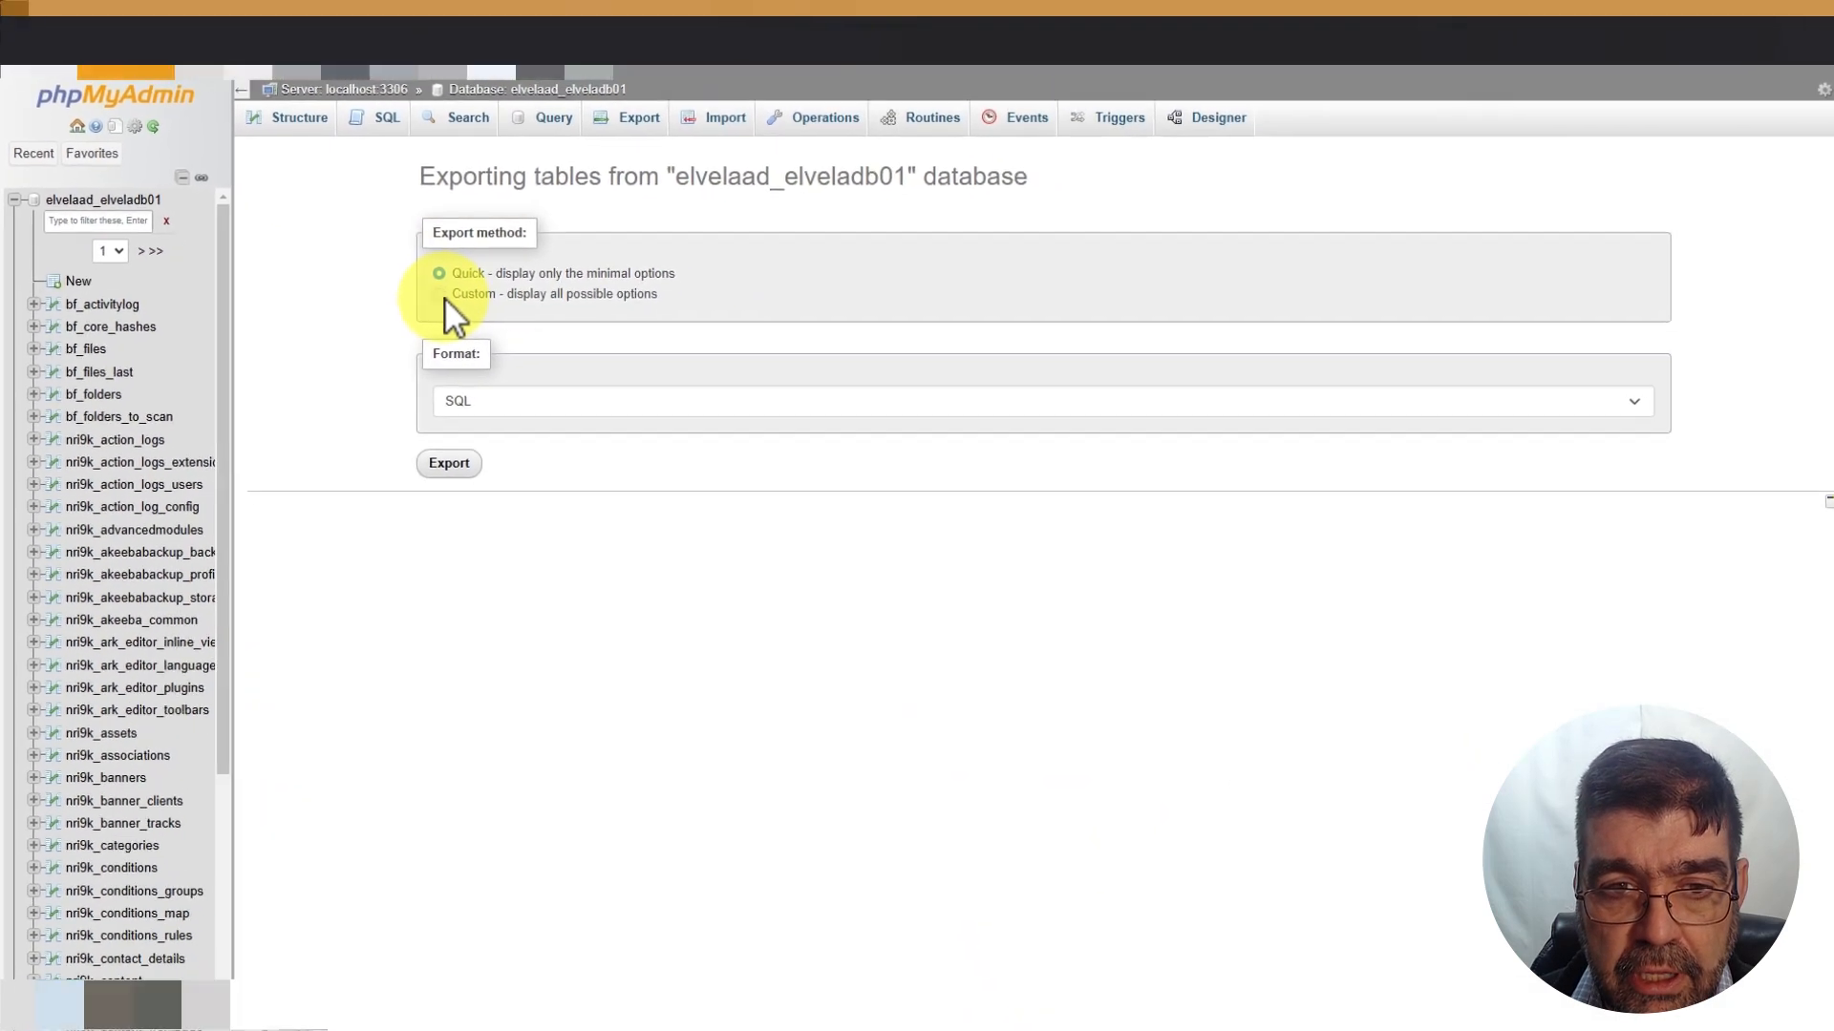
# Keep the Quick method with SQL format and export only nri9k_content
pyautogui.click(444, 296)
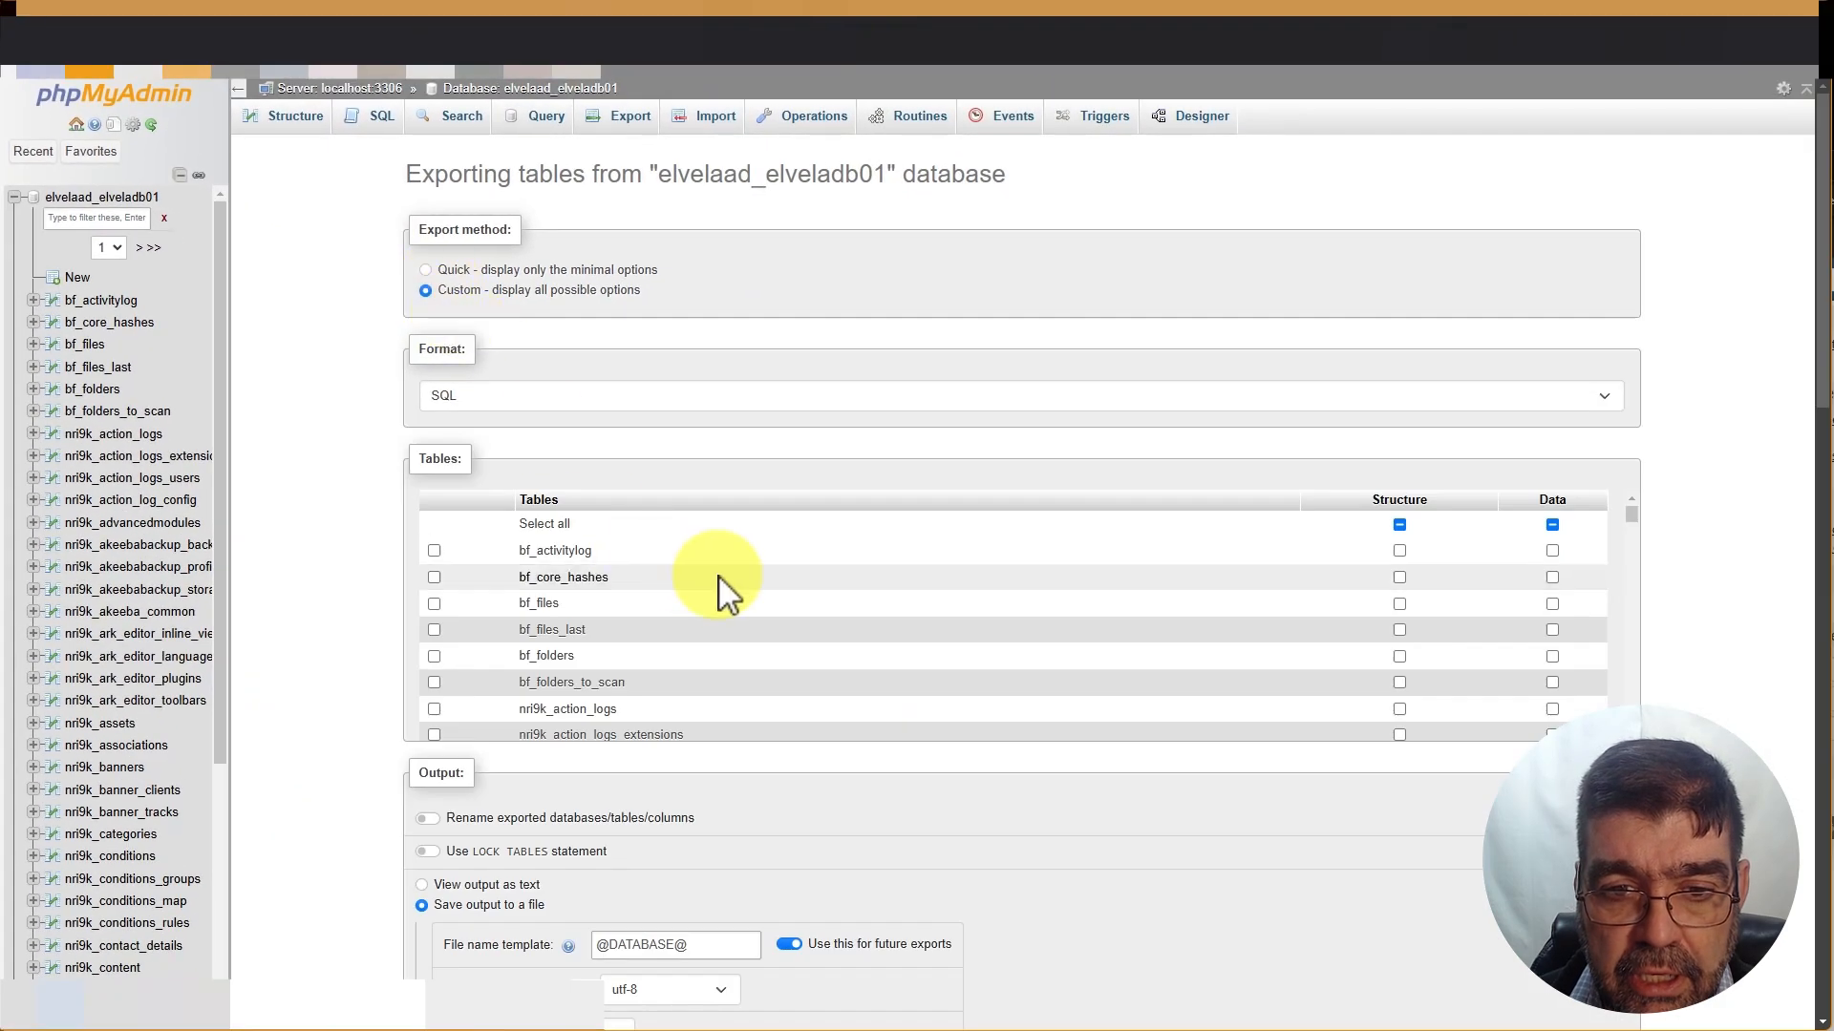
pyautogui.scroll(-10, 711, 577)
pyautogui.scroll(2, 689, 598)
pyautogui.click(597, 575)
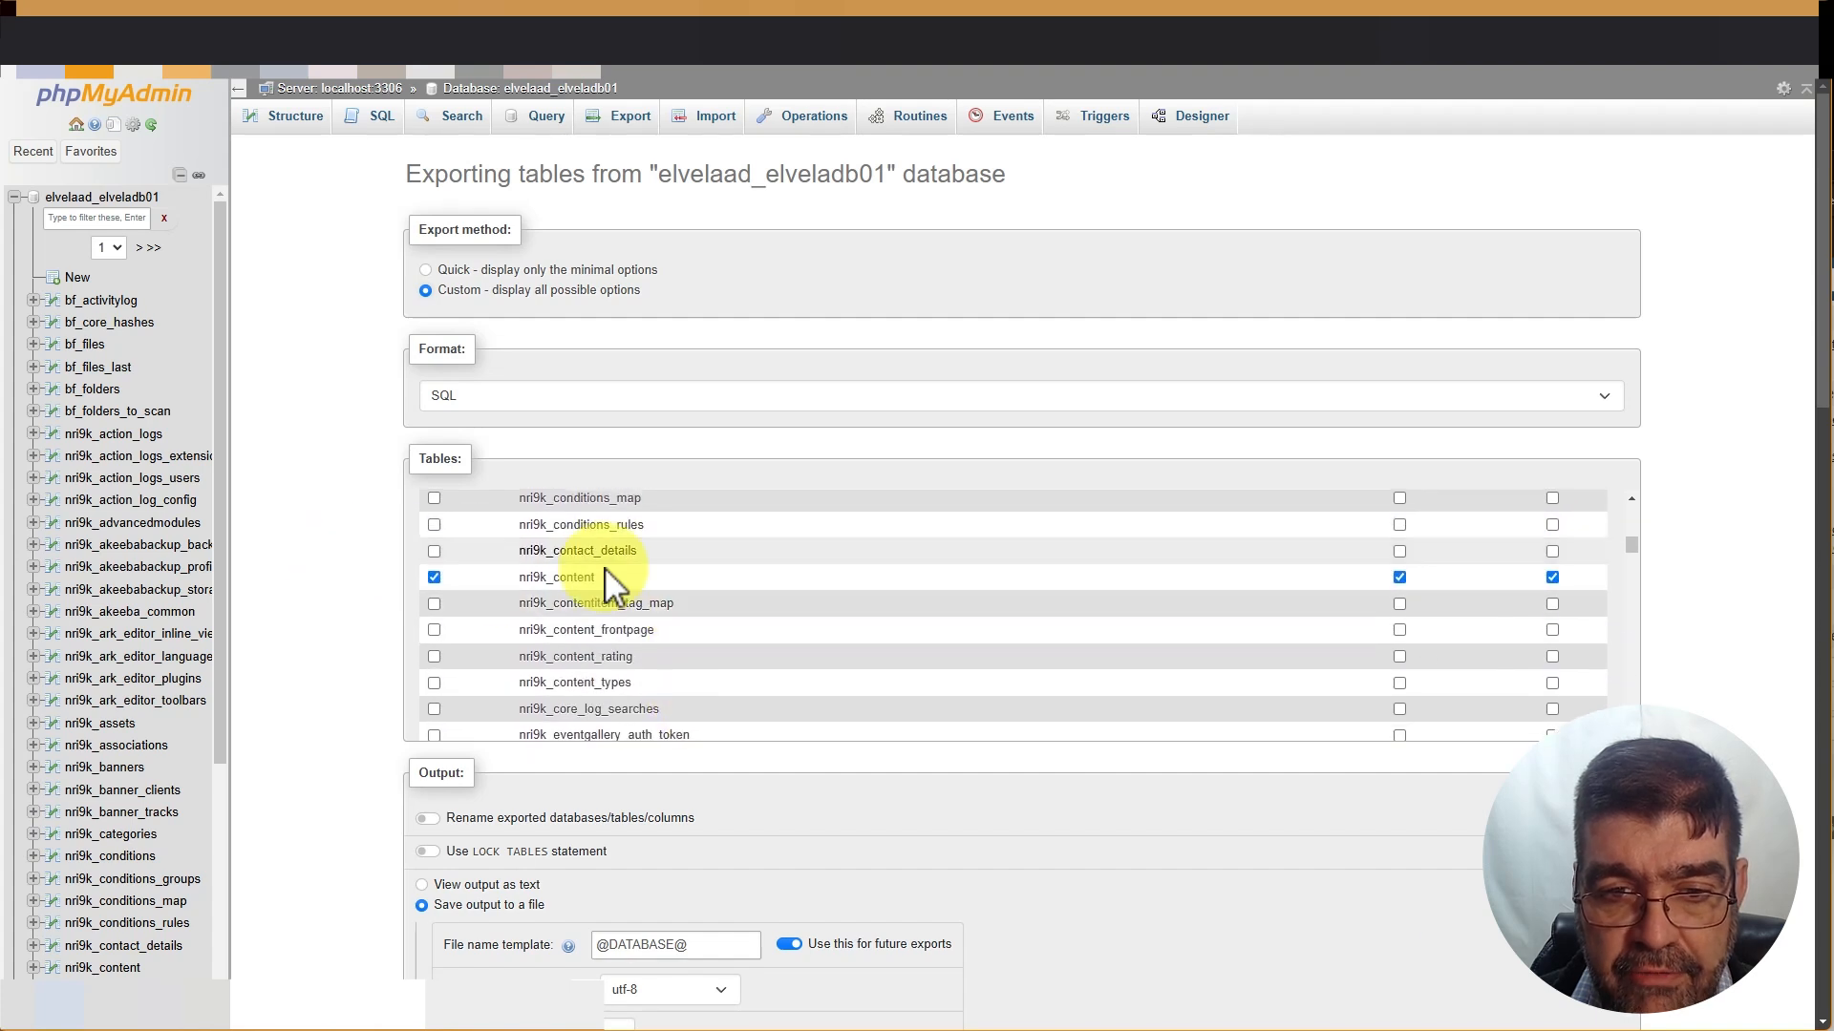
pyautogui.click(426, 271)
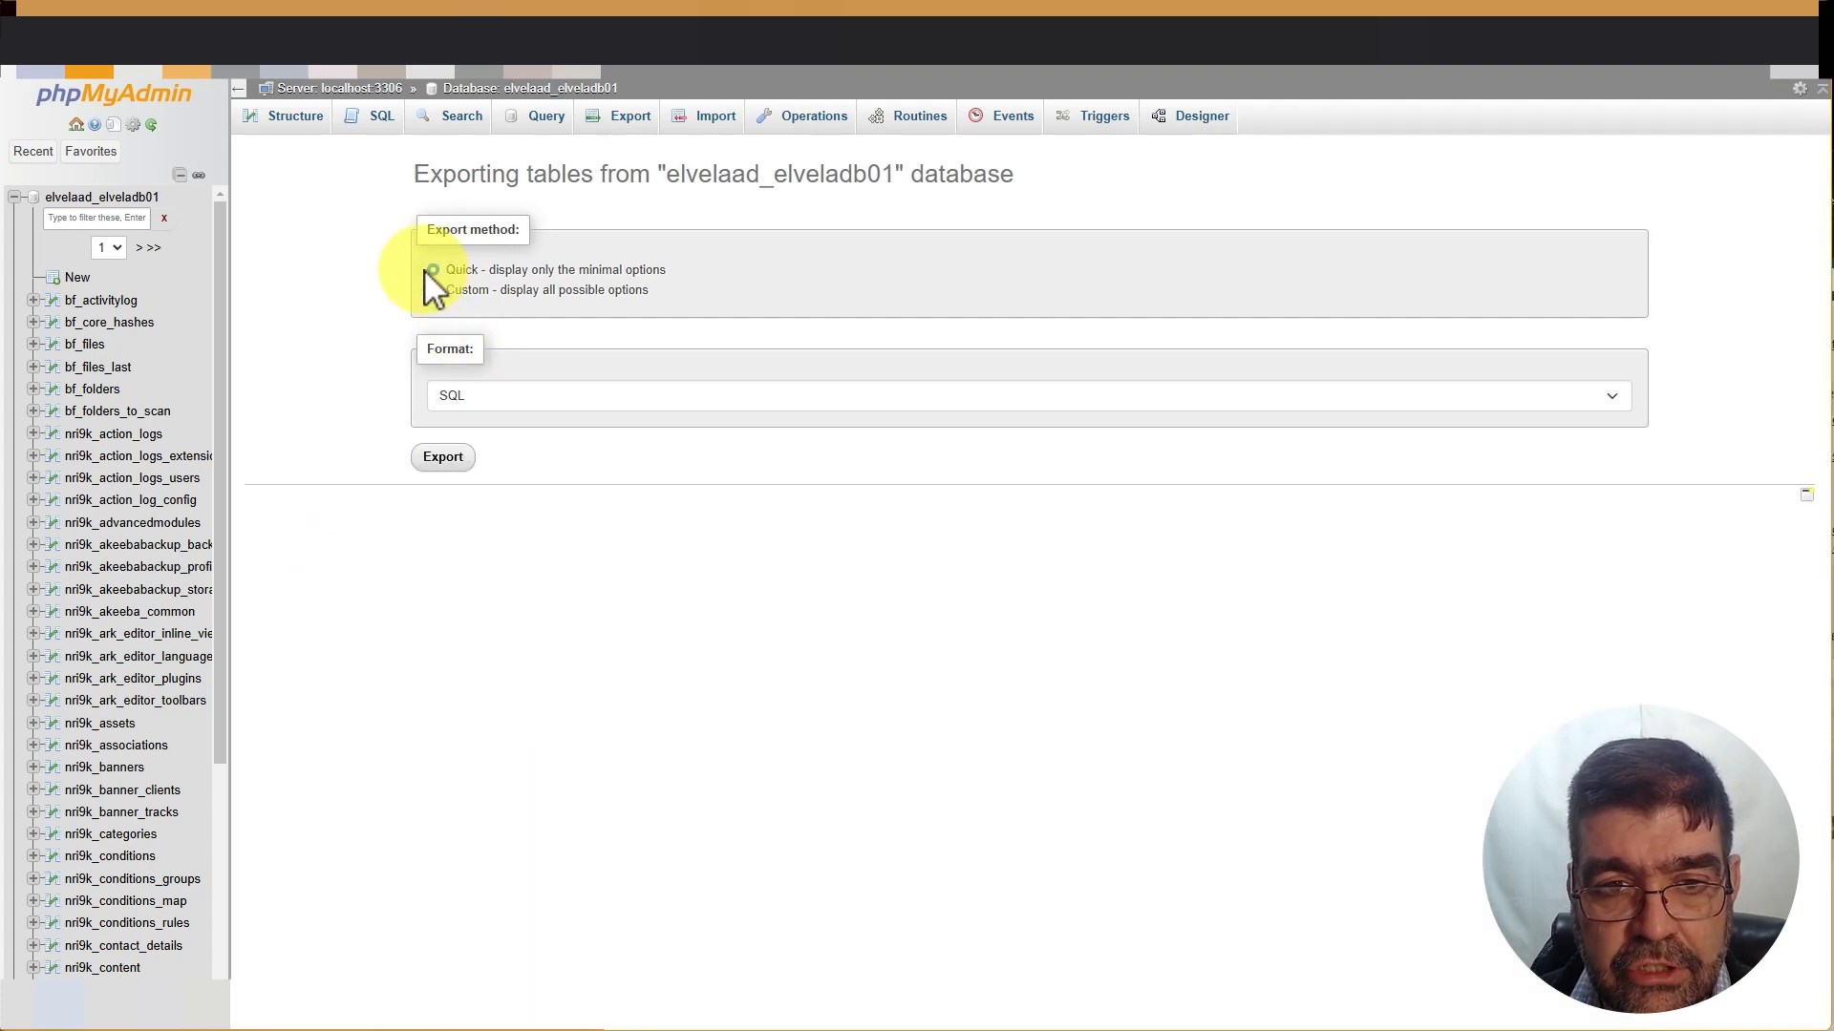
pyautogui.click(455, 458)
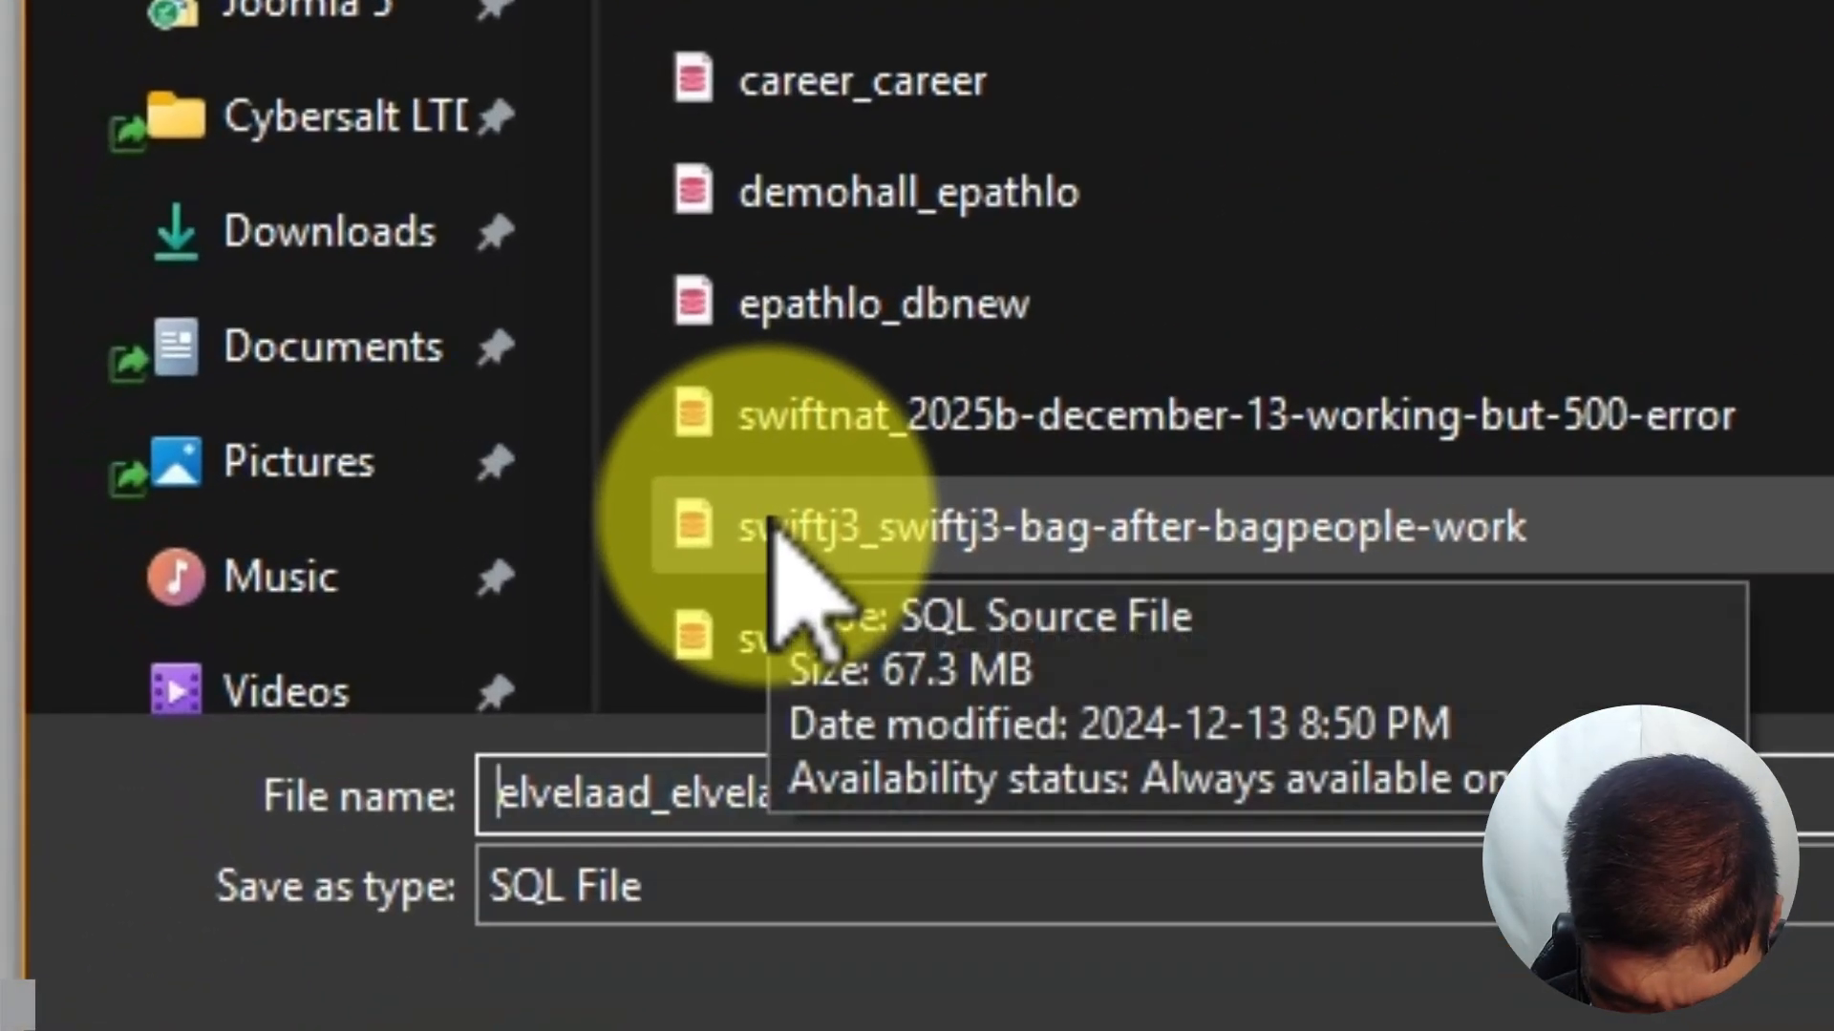
# Save the export as 'content-table-only-elvelaad_elveladb01 (2).sql'
pyautogui.write('coente')
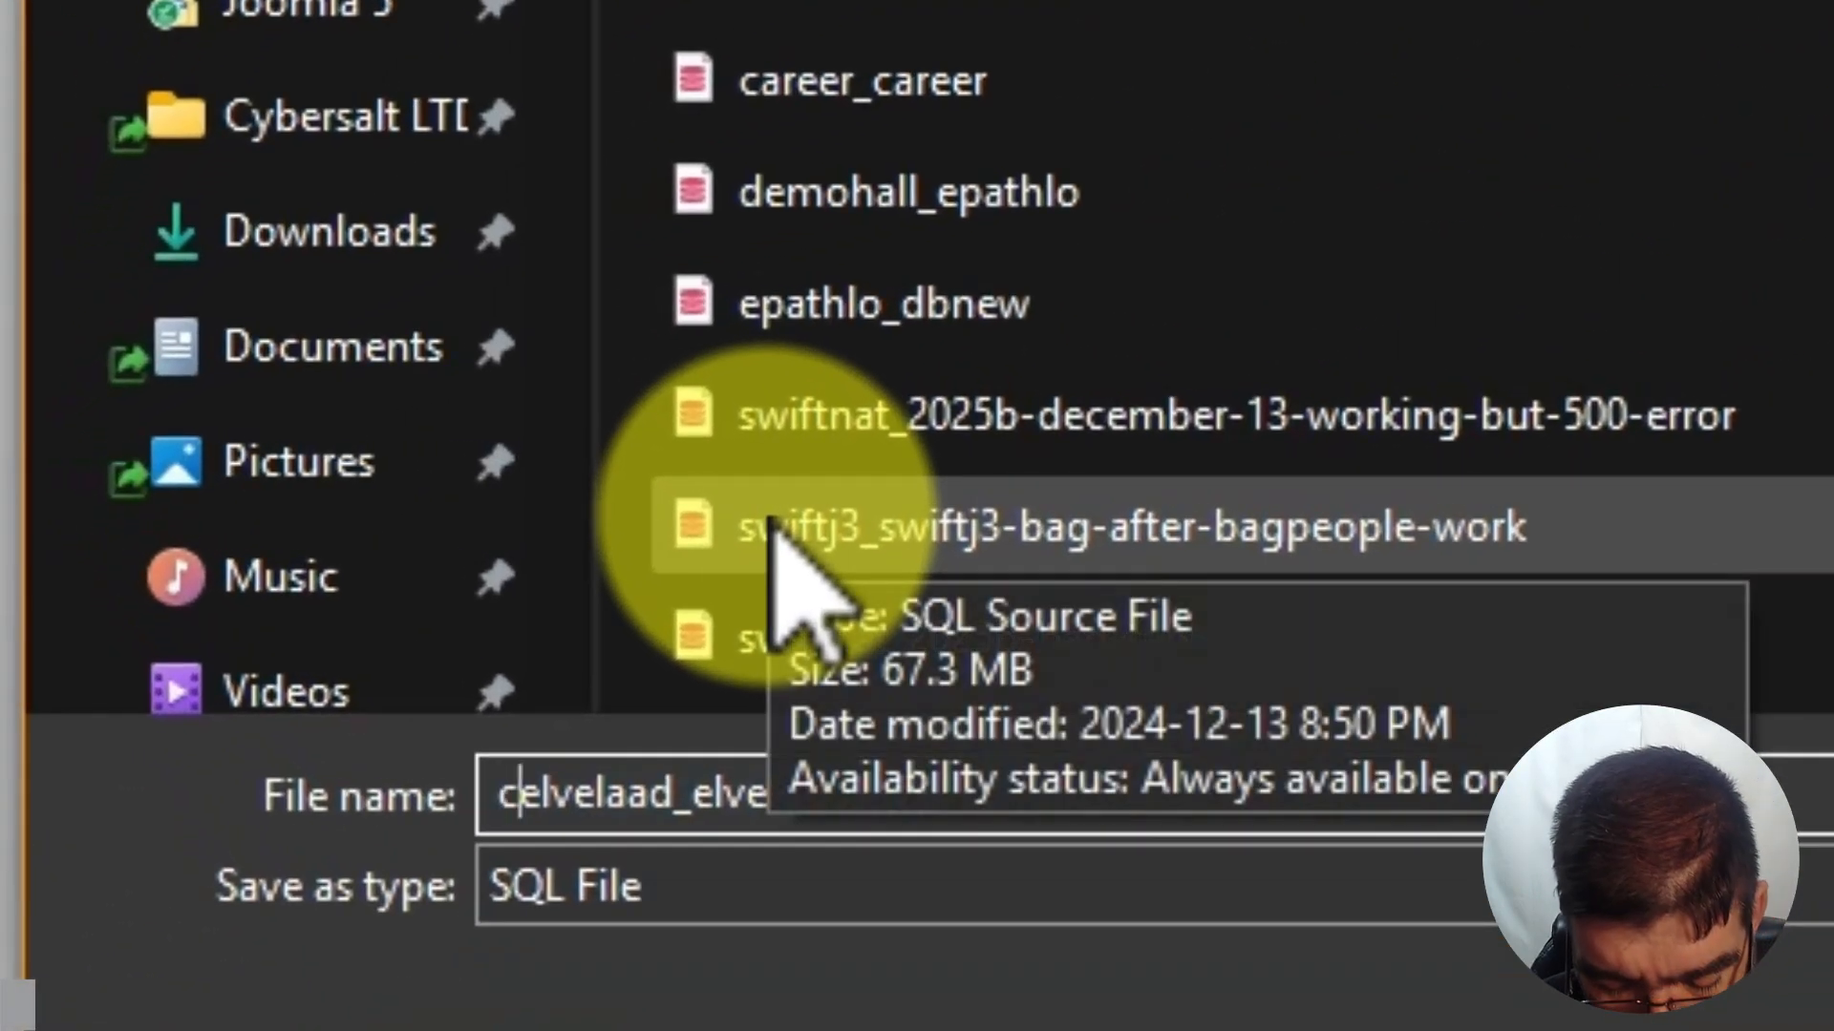
pyautogui.press('BackSpace')
pyautogui.press('BackSpace')
pyautogui.press('BackSpace')
pyautogui.press('BackSpace')
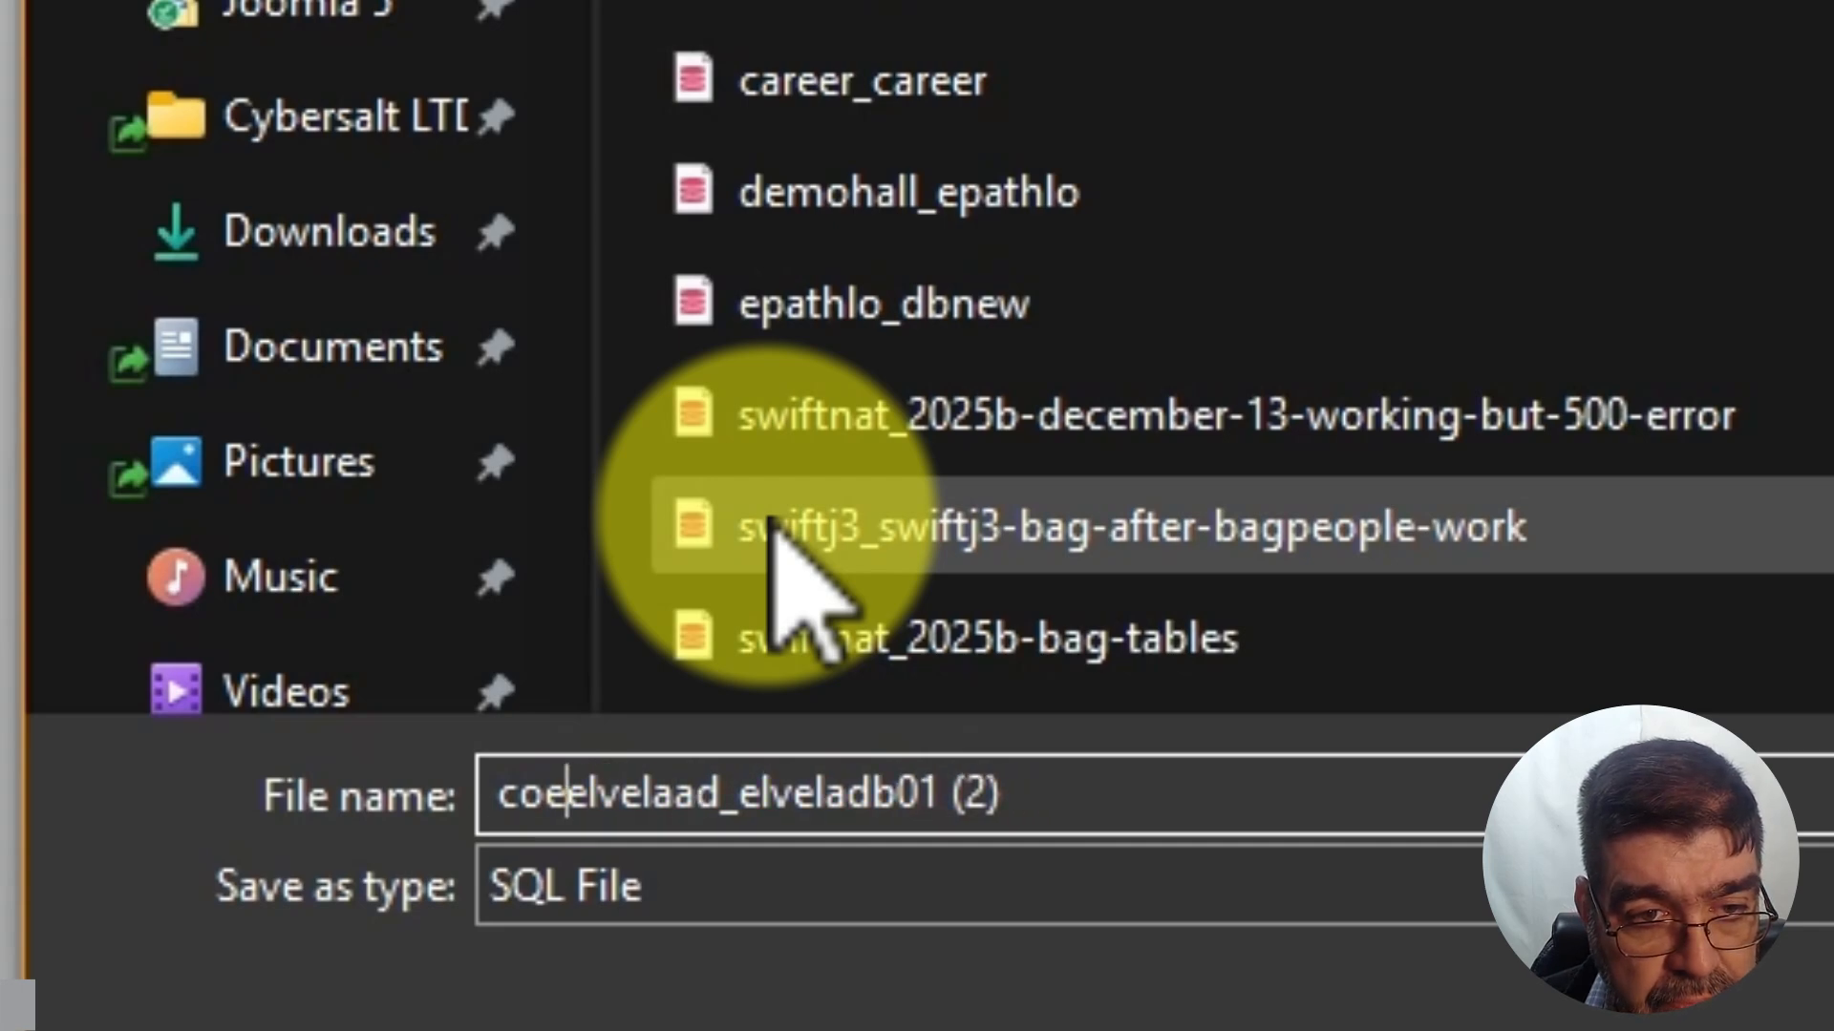
pyautogui.write('nte')
pyautogui.write('nt-table-')
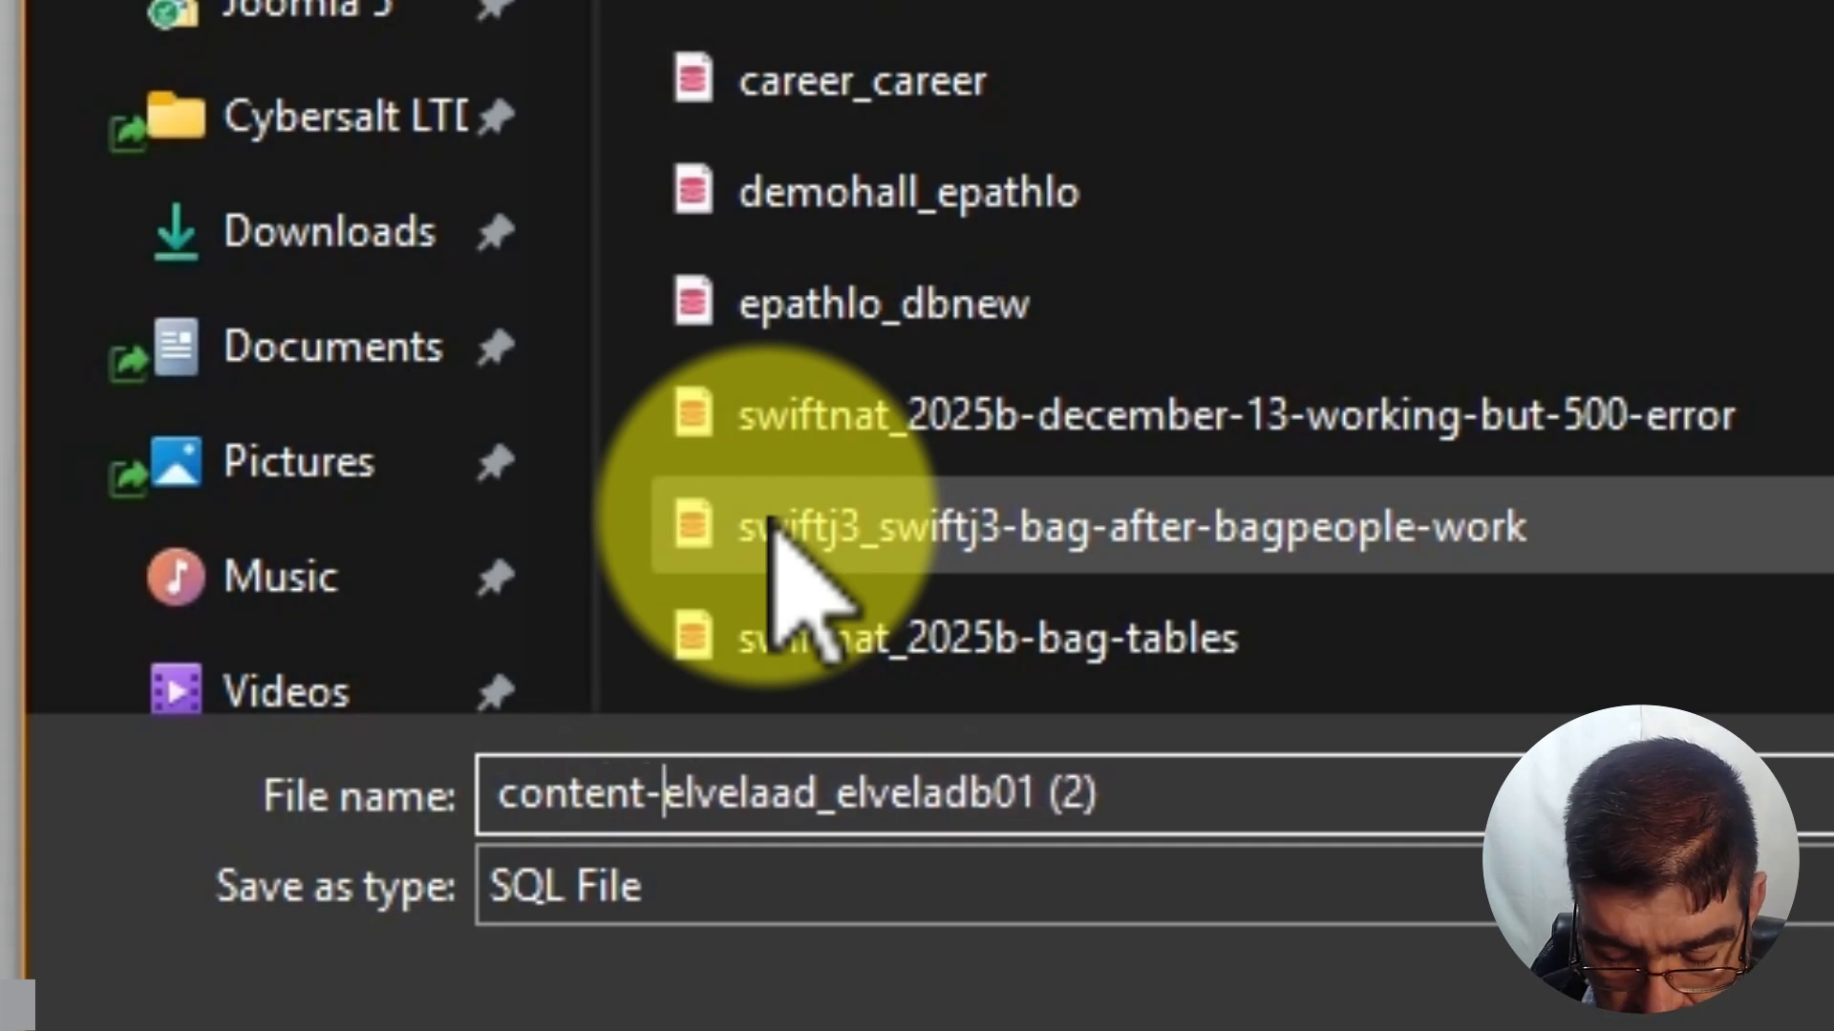
pyautogui.write('only')
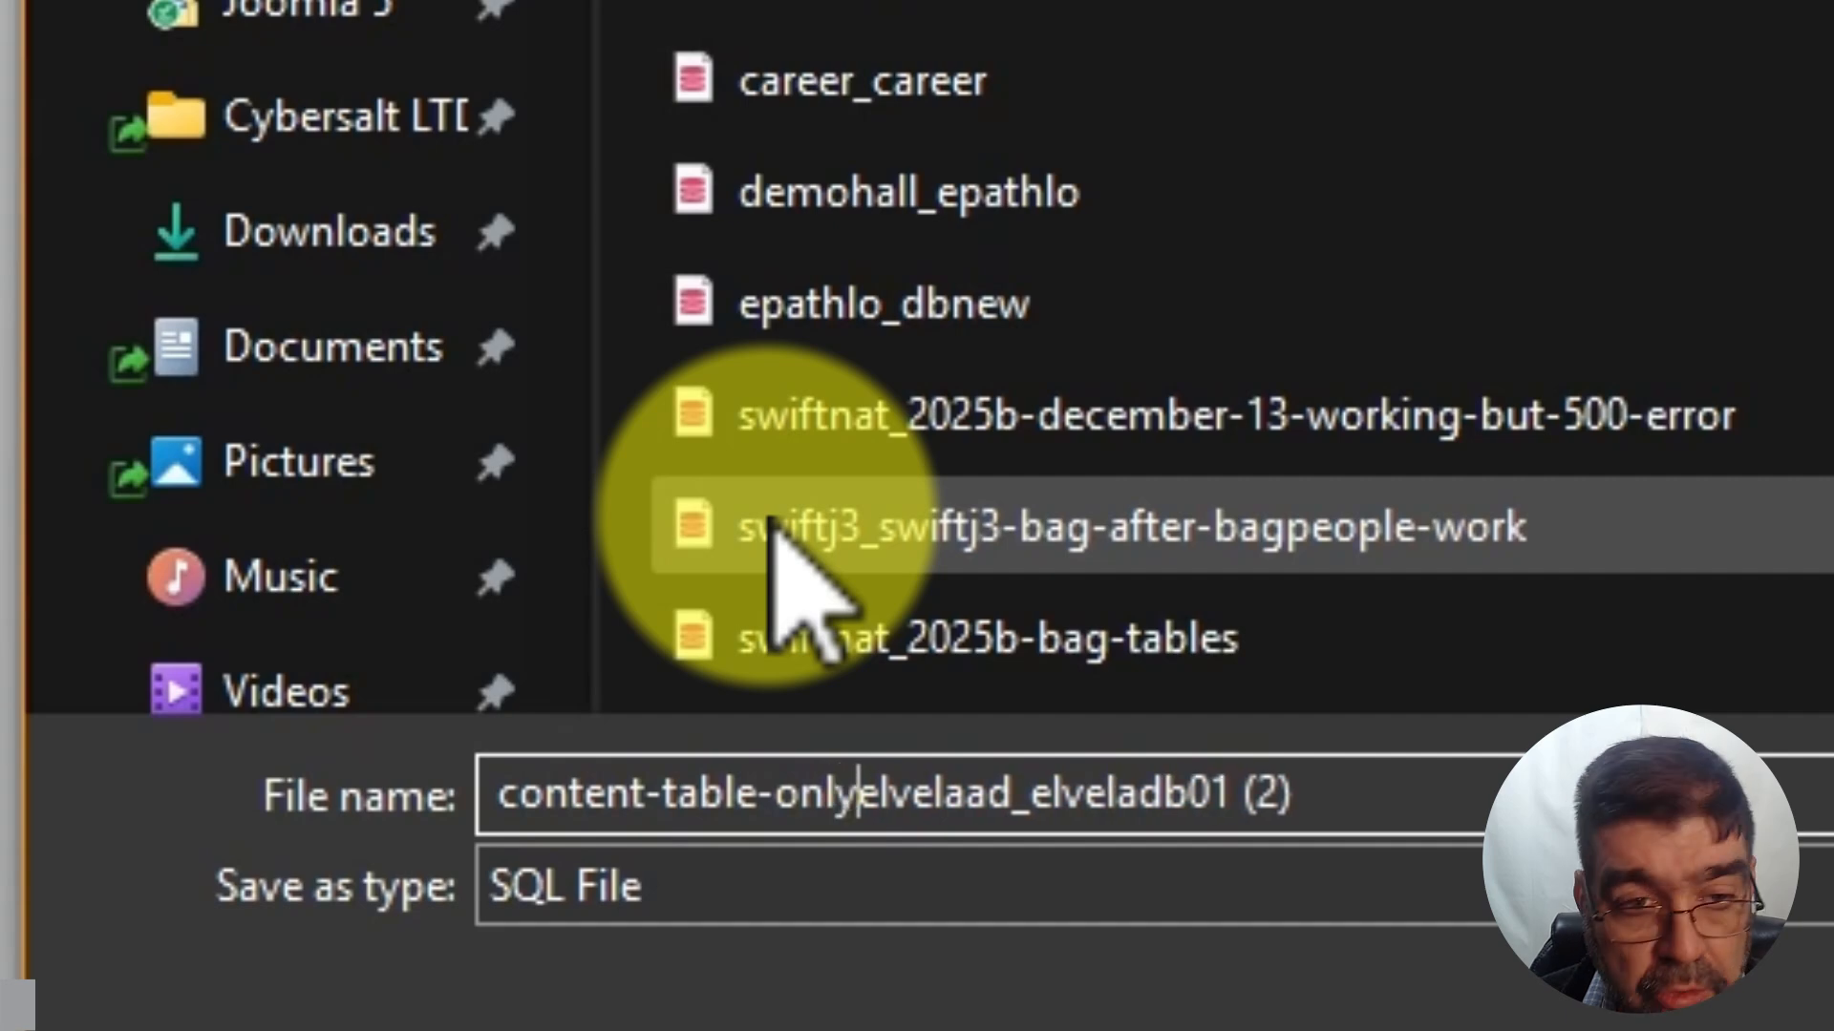
pyautogui.write('-')
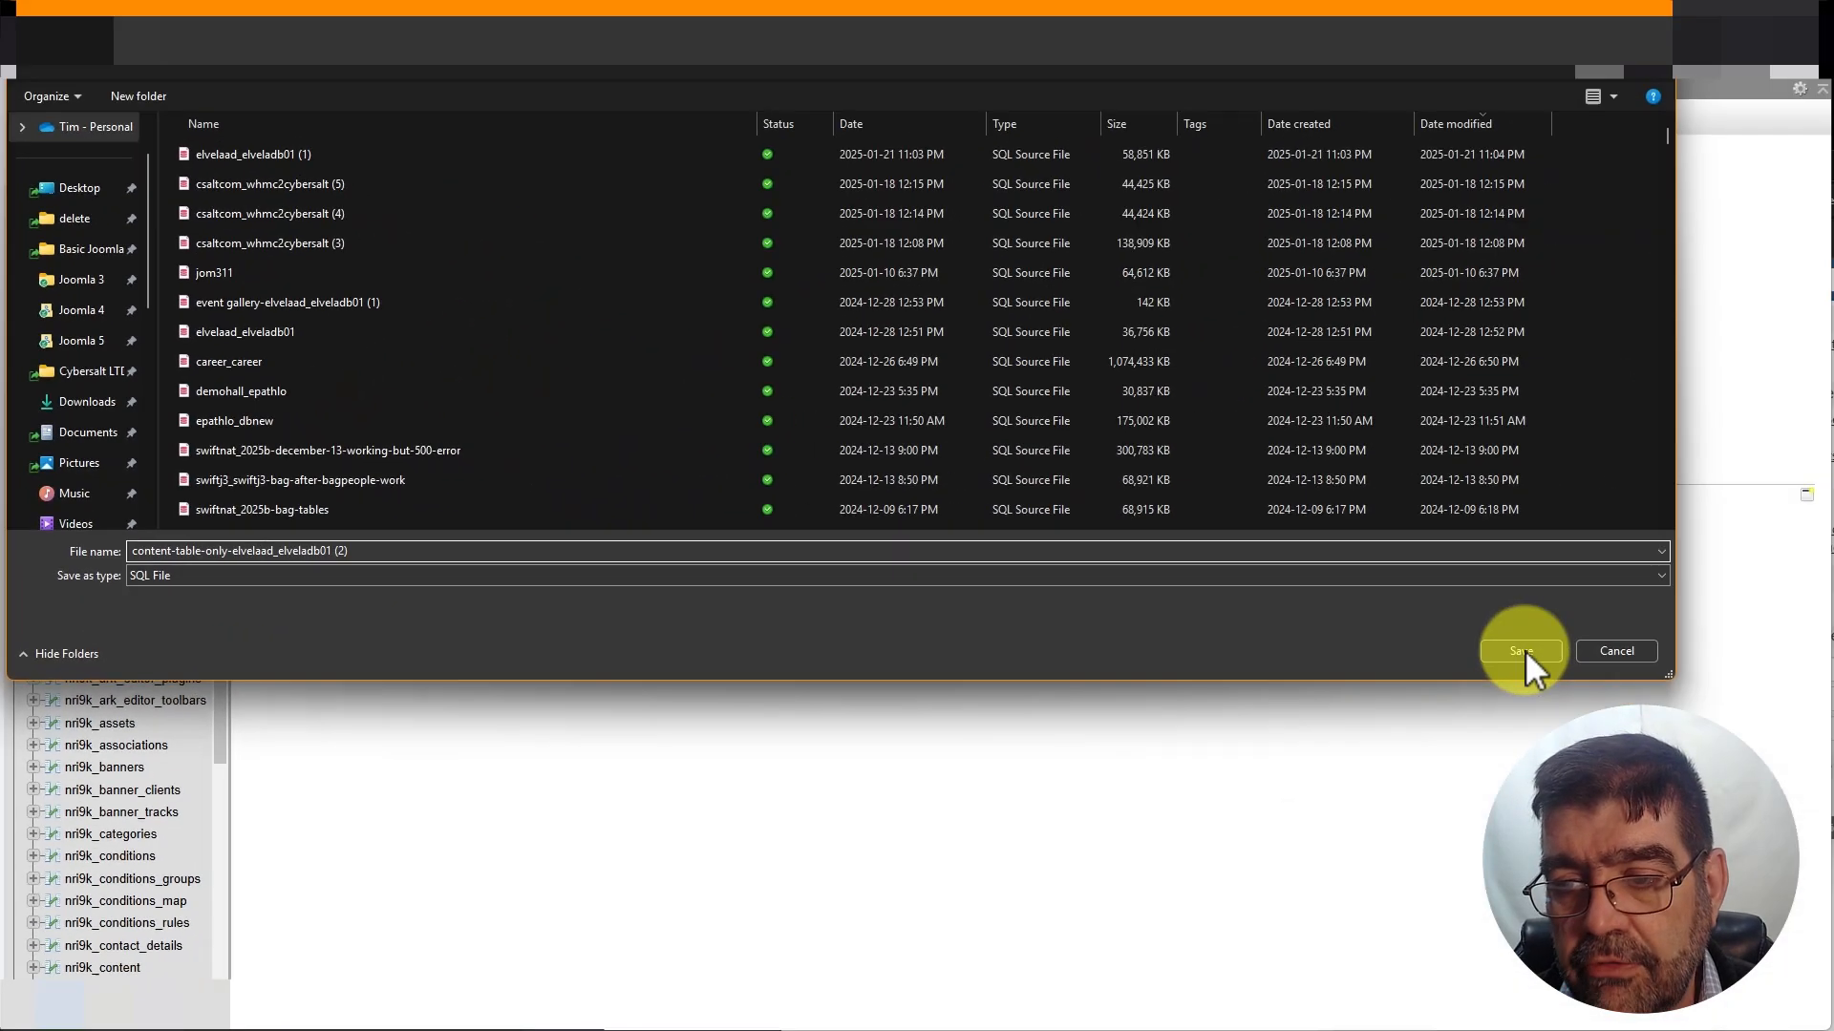
pyautogui.click(1526, 650)
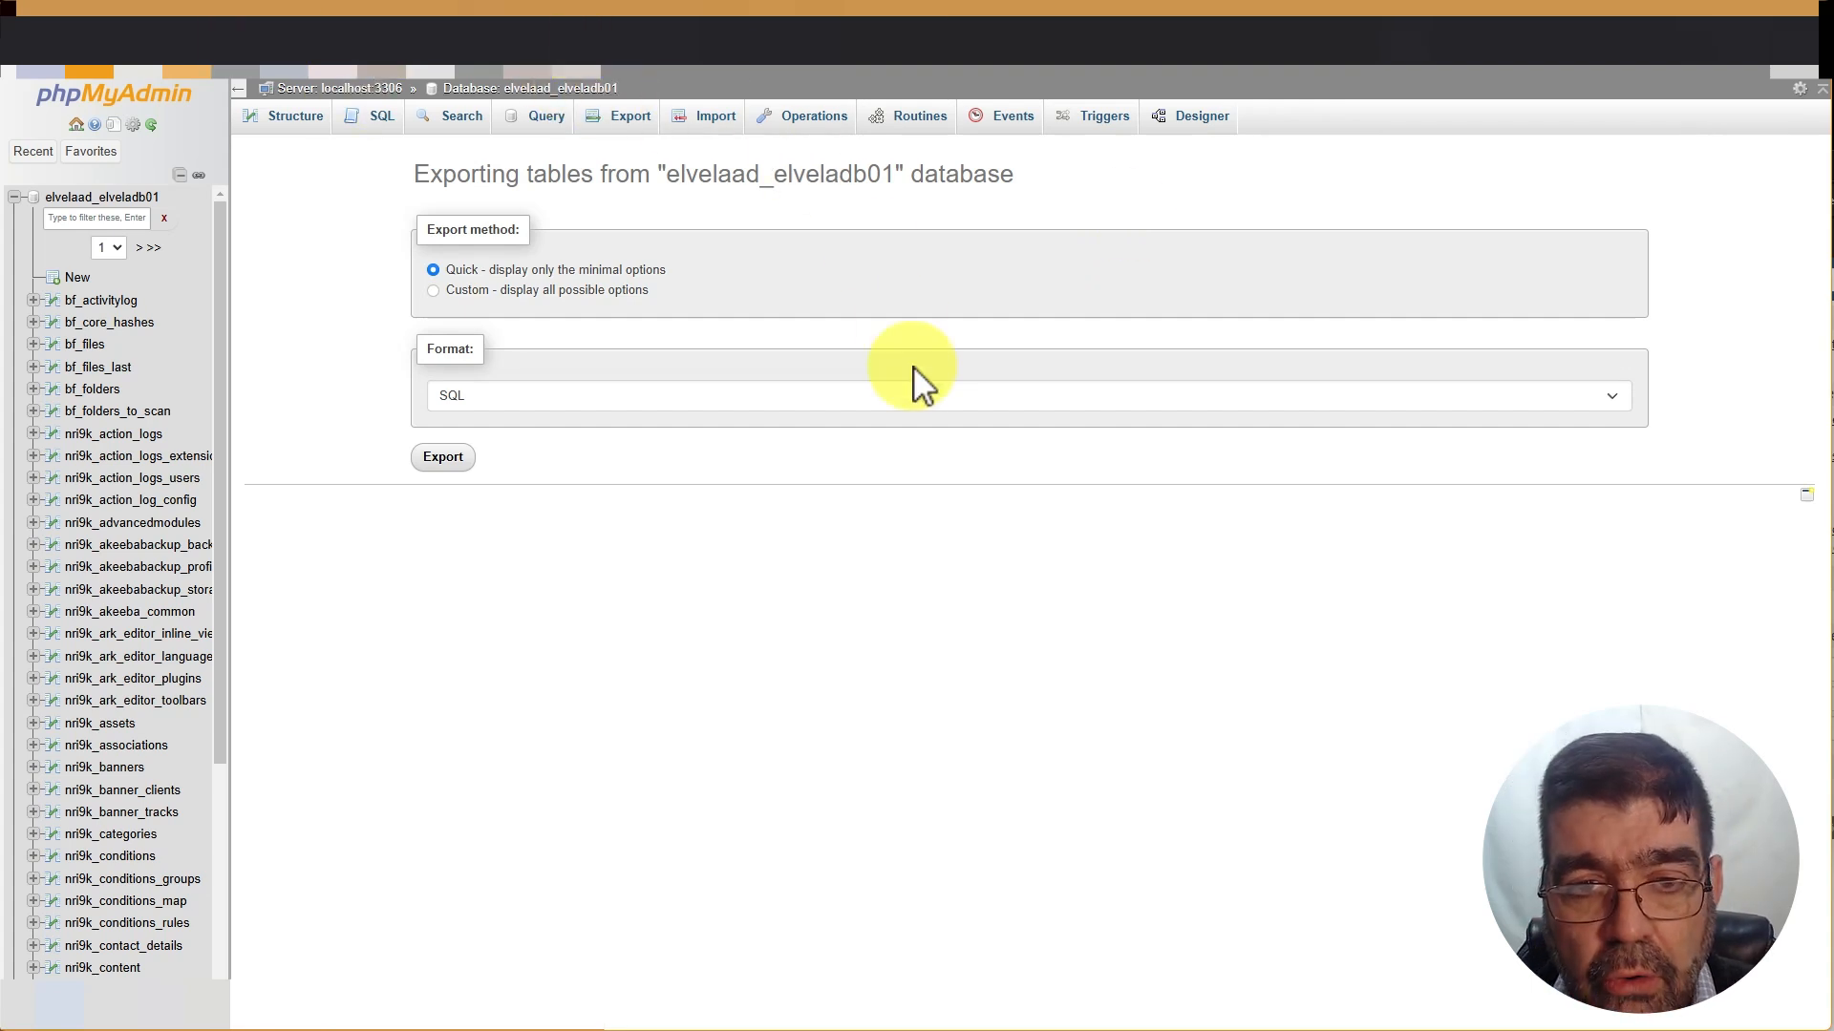
# Run the saved meego REGEXP query in the SQL tab and copy the #1064 syntax error
pyautogui.click(383, 122)
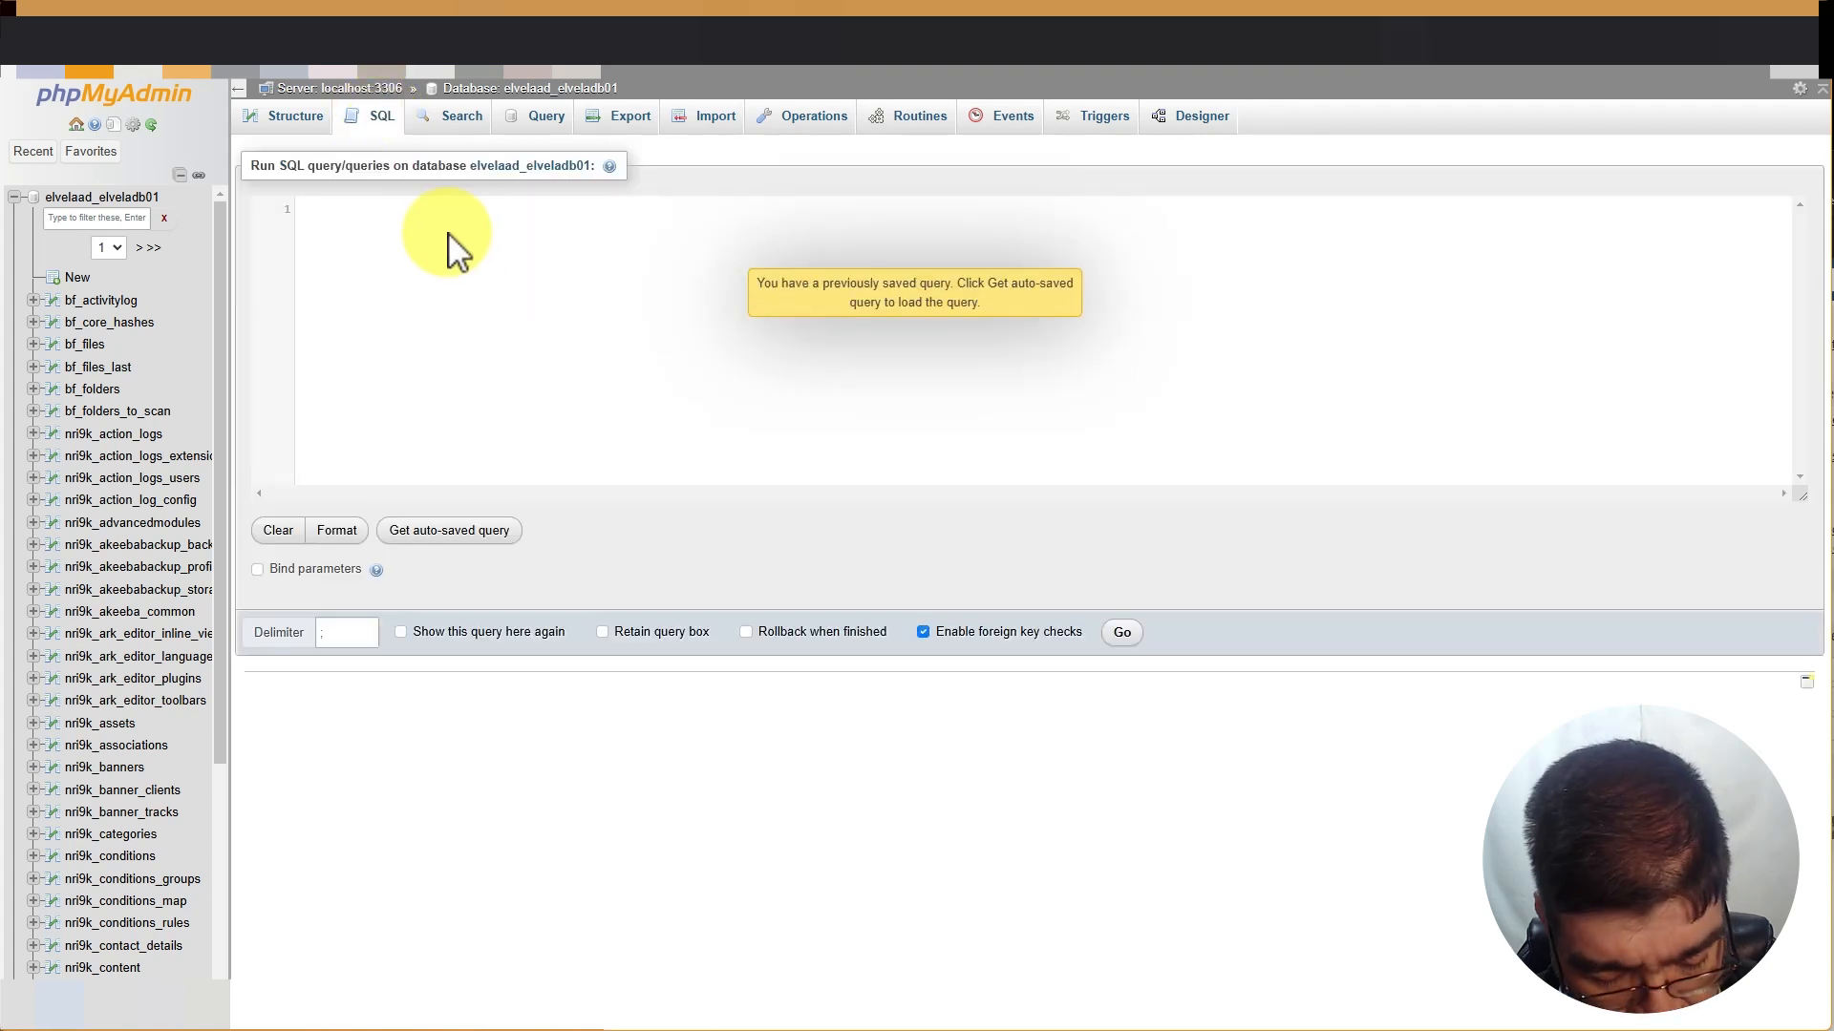
pyautogui.press('super+v')
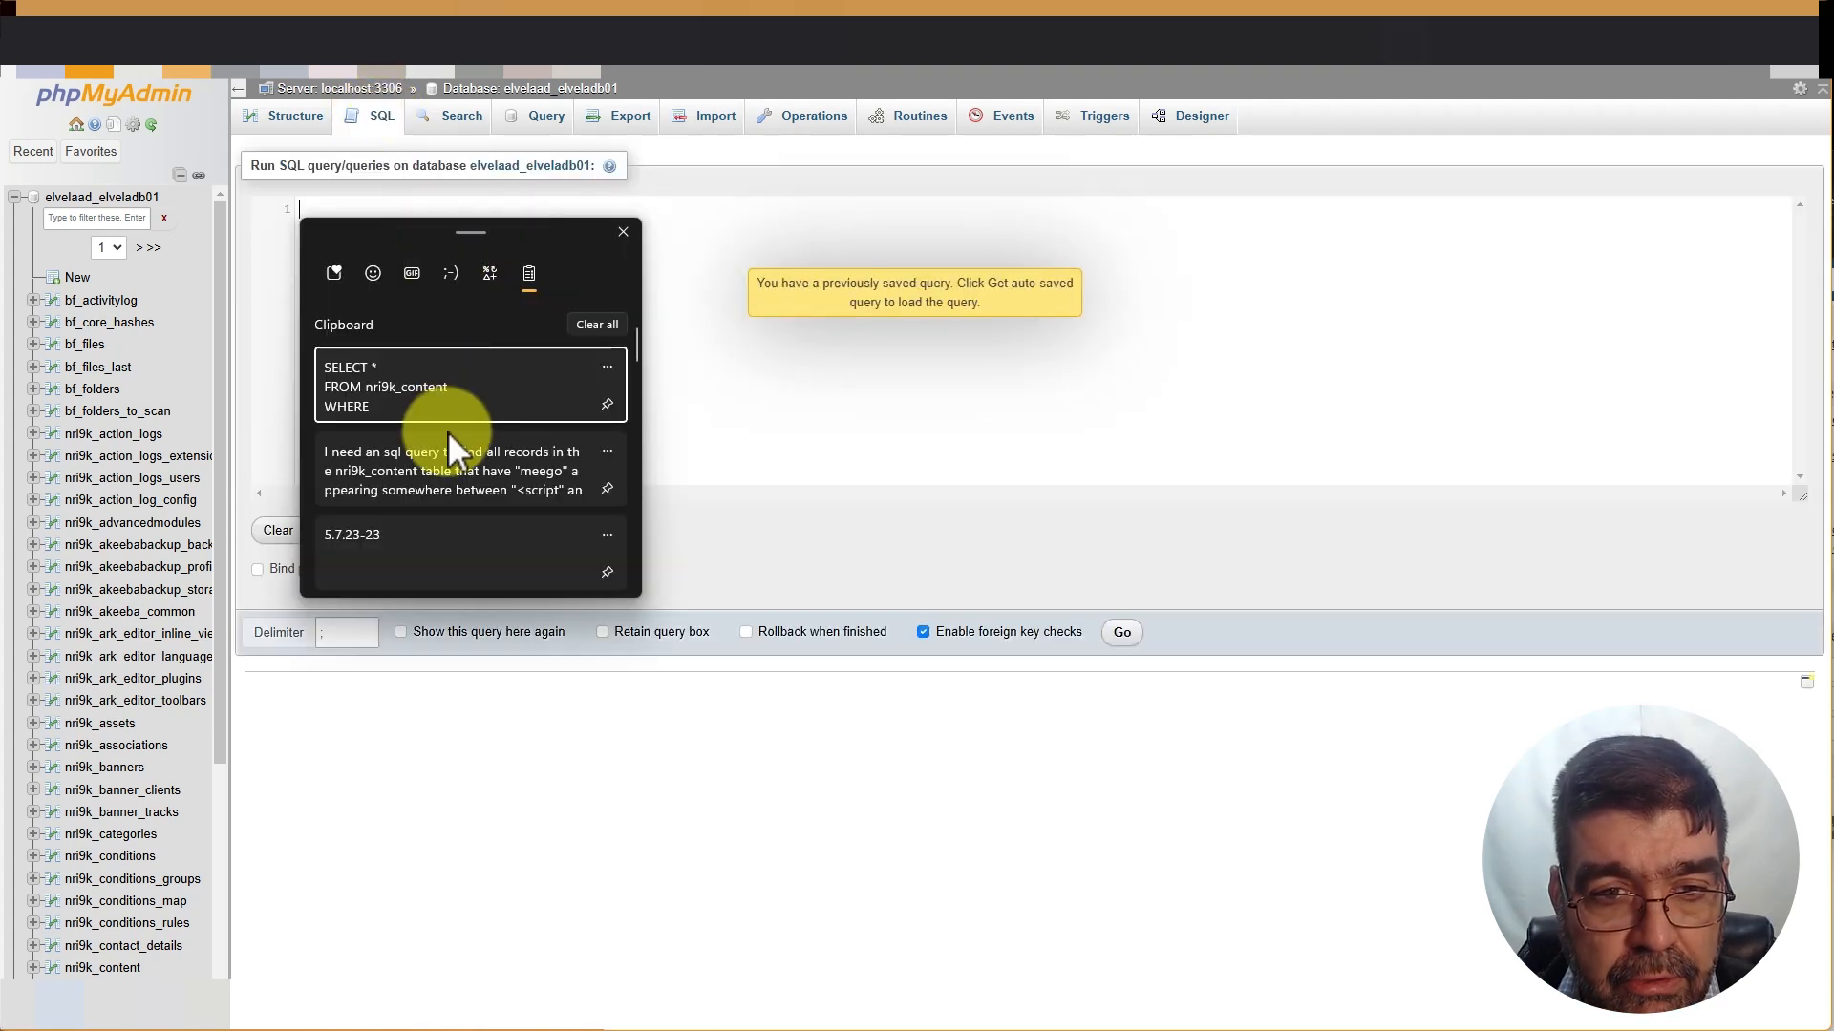
pyautogui.click(434, 382)
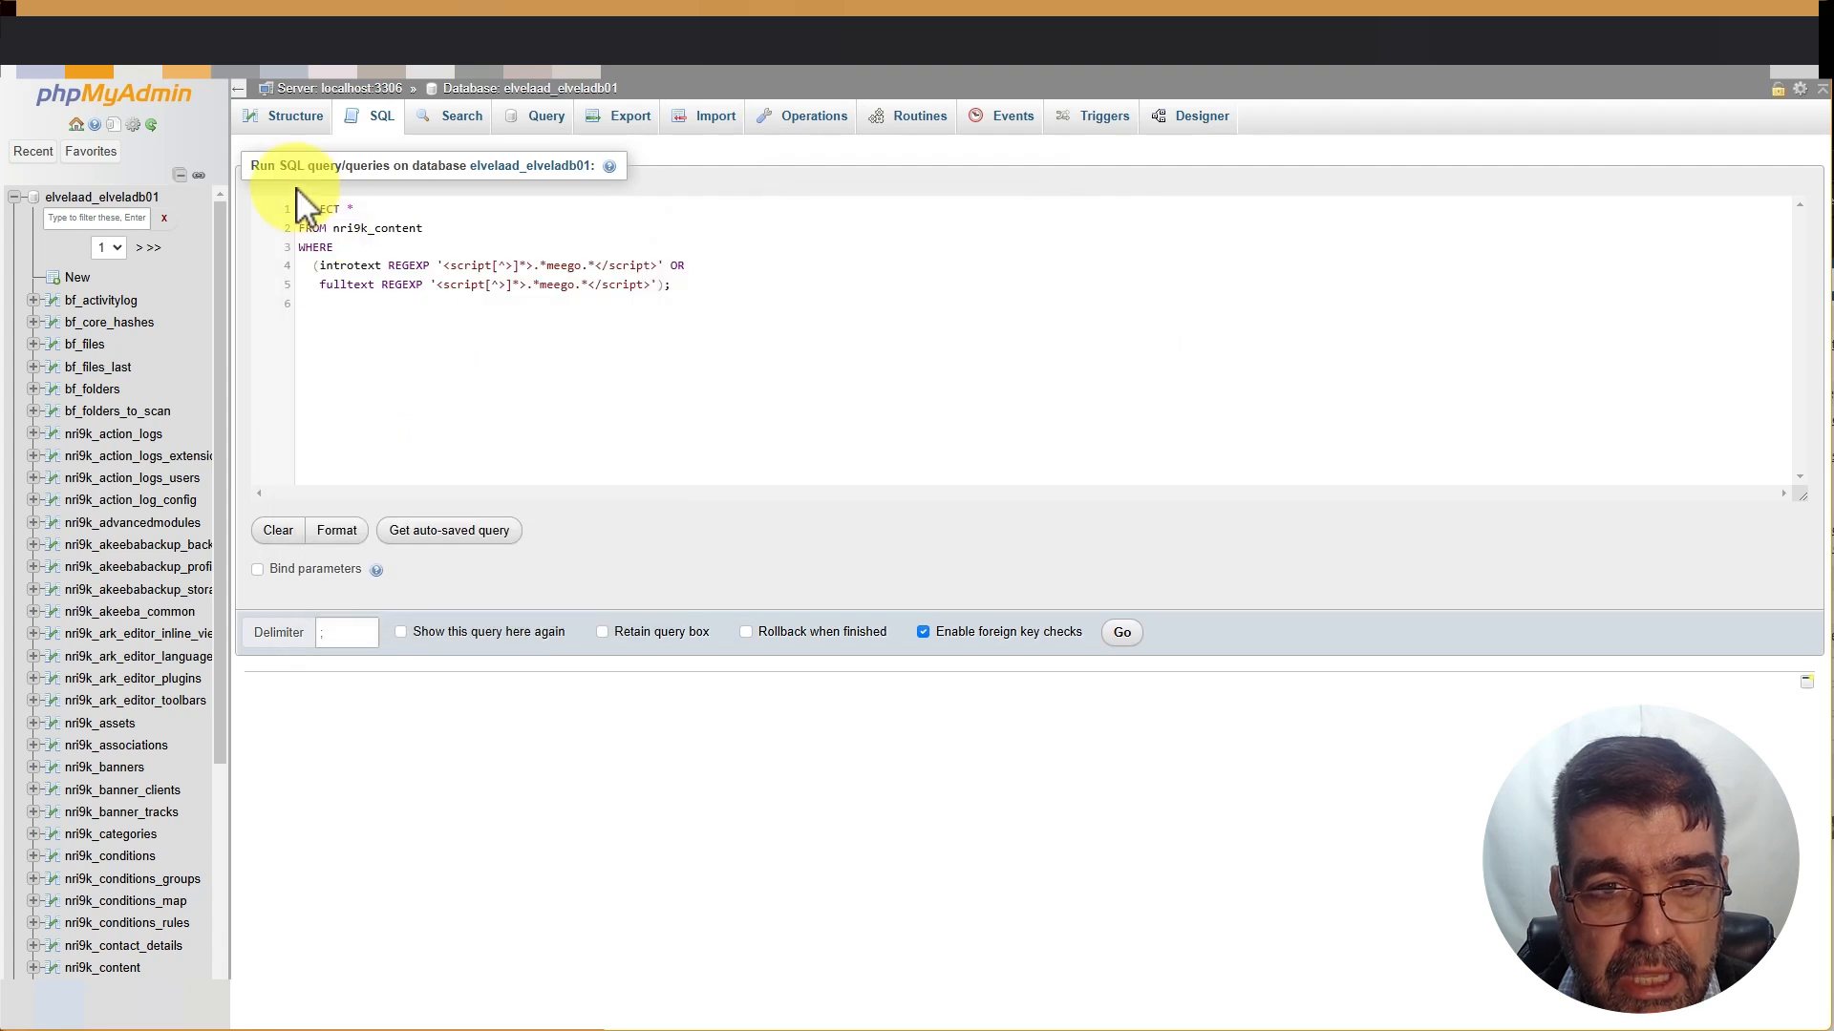
pyautogui.click(1136, 632)
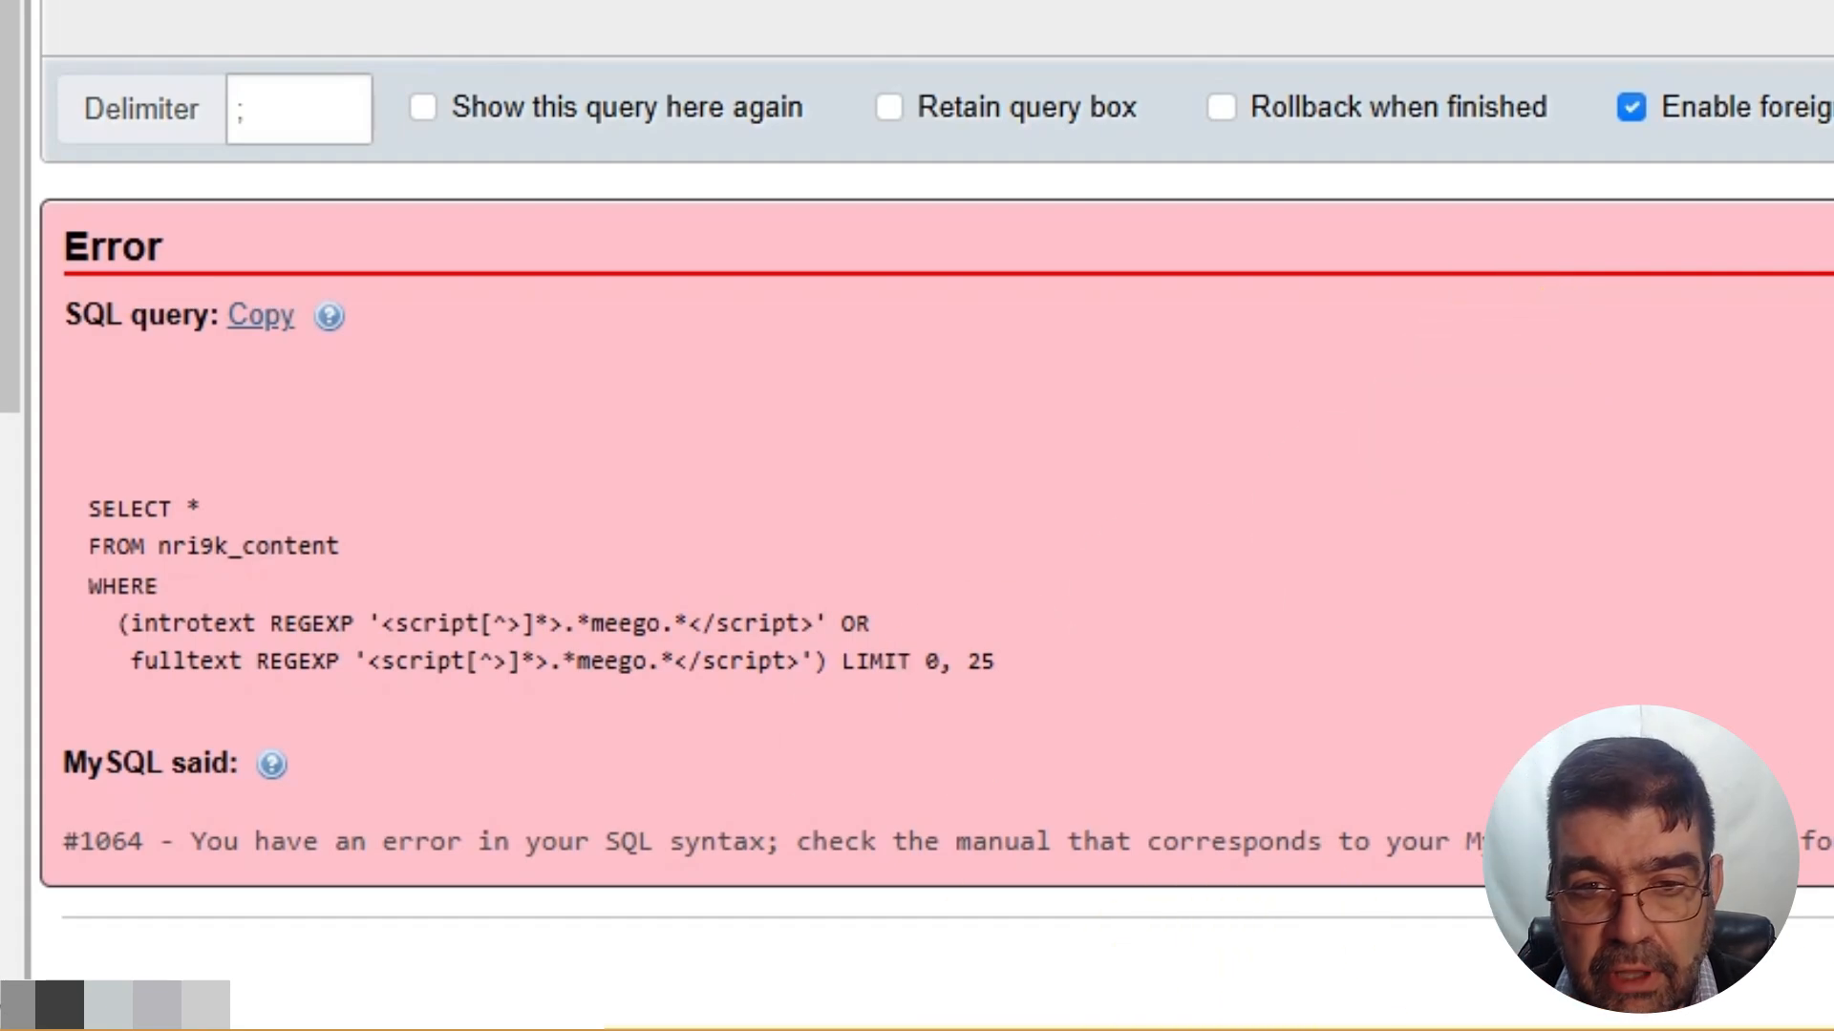
pyautogui.moveTo(1366, 860); pyautogui.dragTo(48, 778)
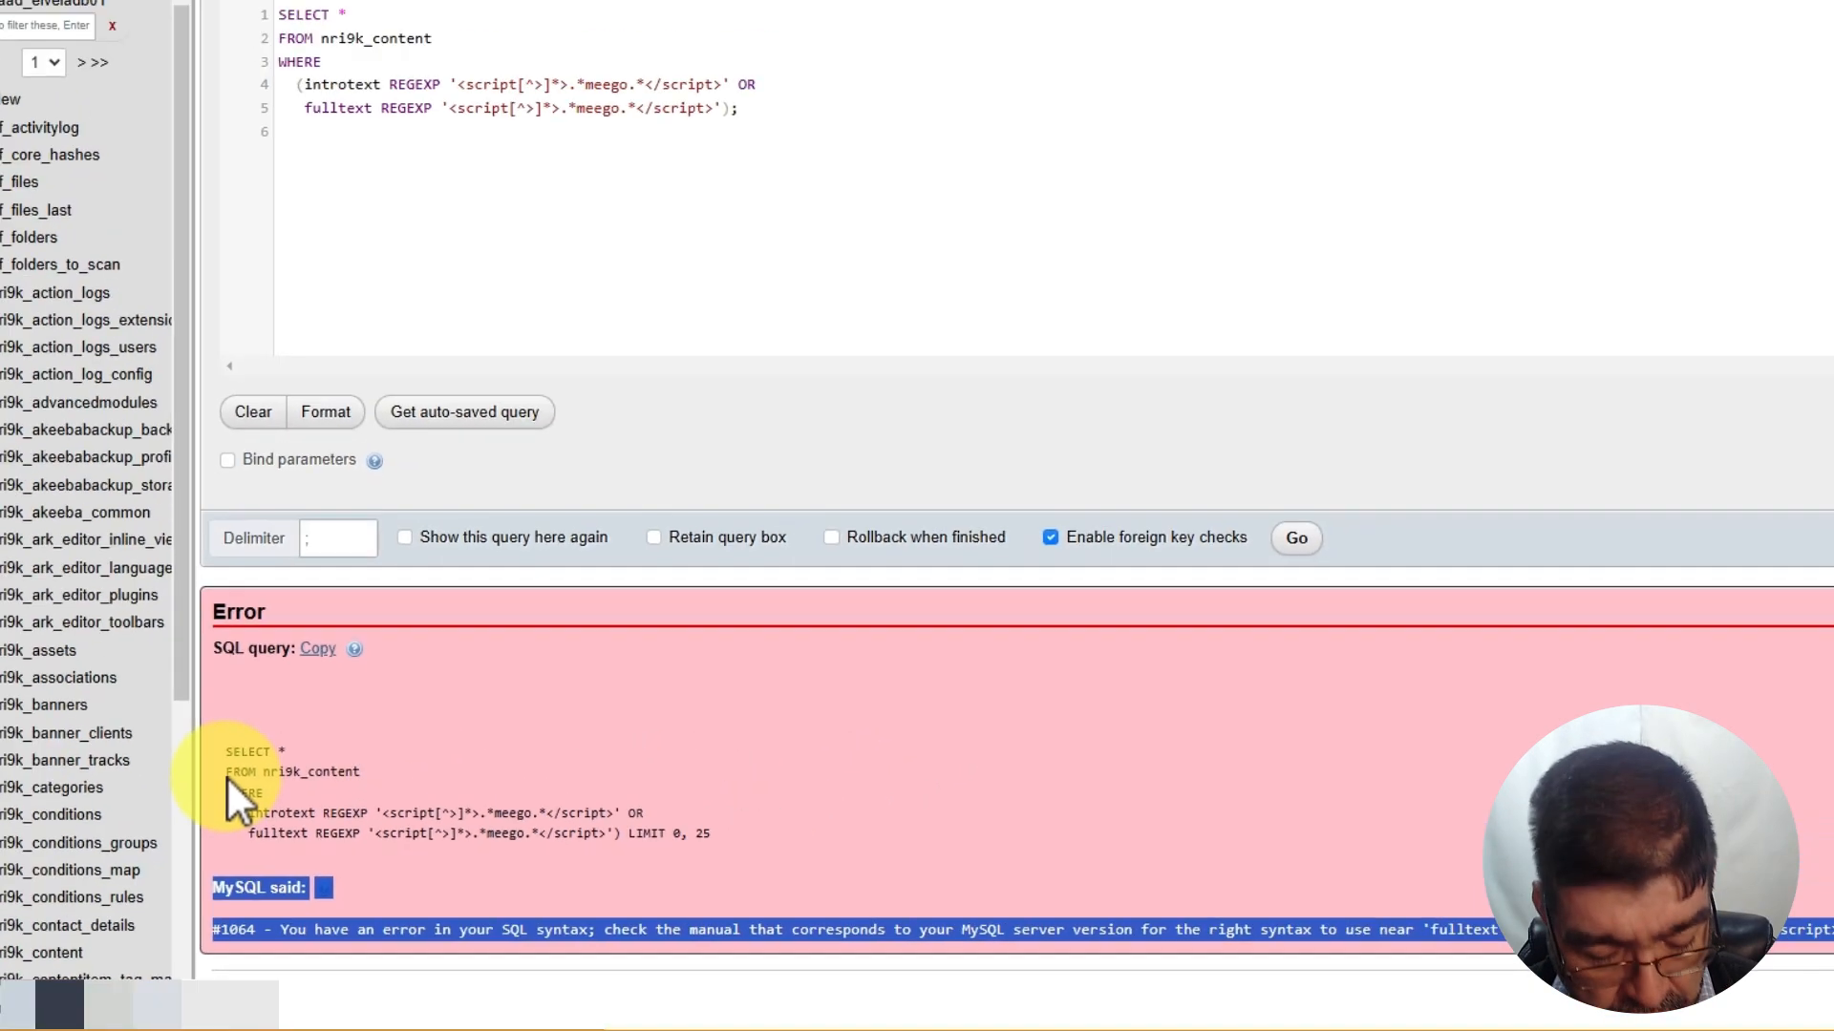
pyautogui.hotkey('alt', 'Tab')
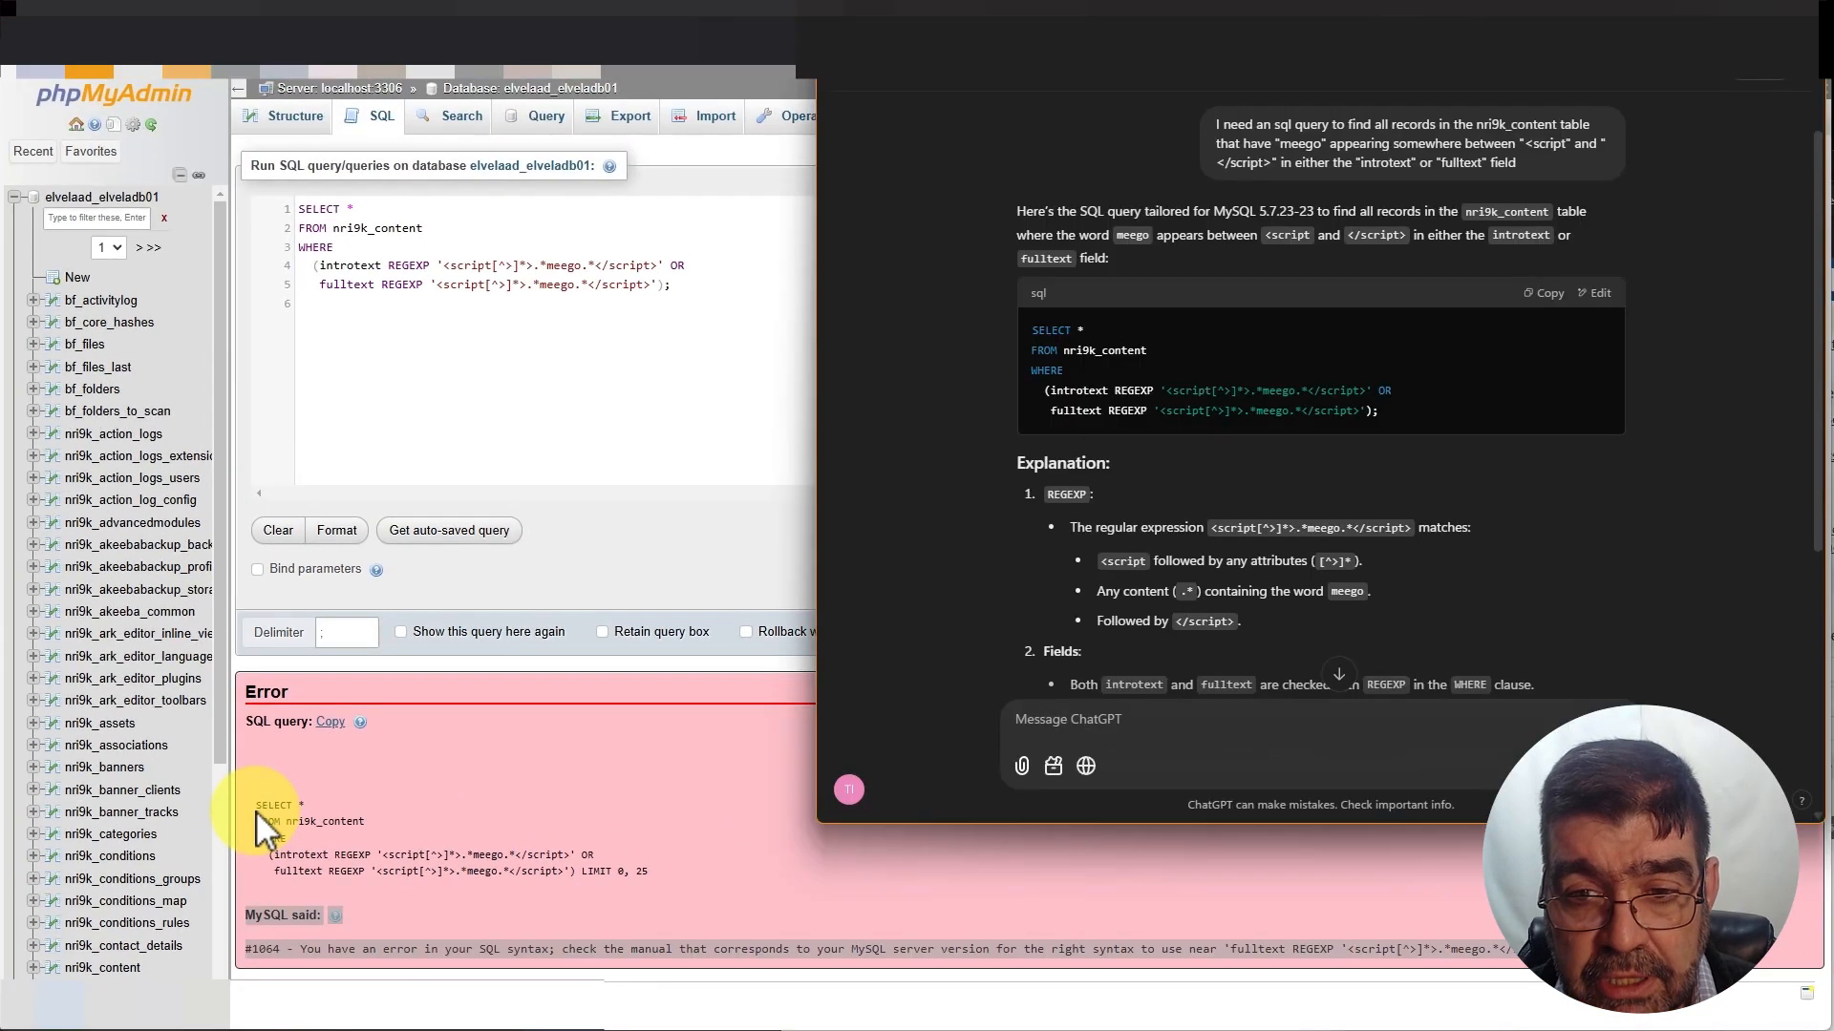
# Send ChatGPT 'I got this error' with the pasted #1064 message, then select phpMyAdmin's old query
pyautogui.click(1150, 722)
pyautogui.write('I got thi')
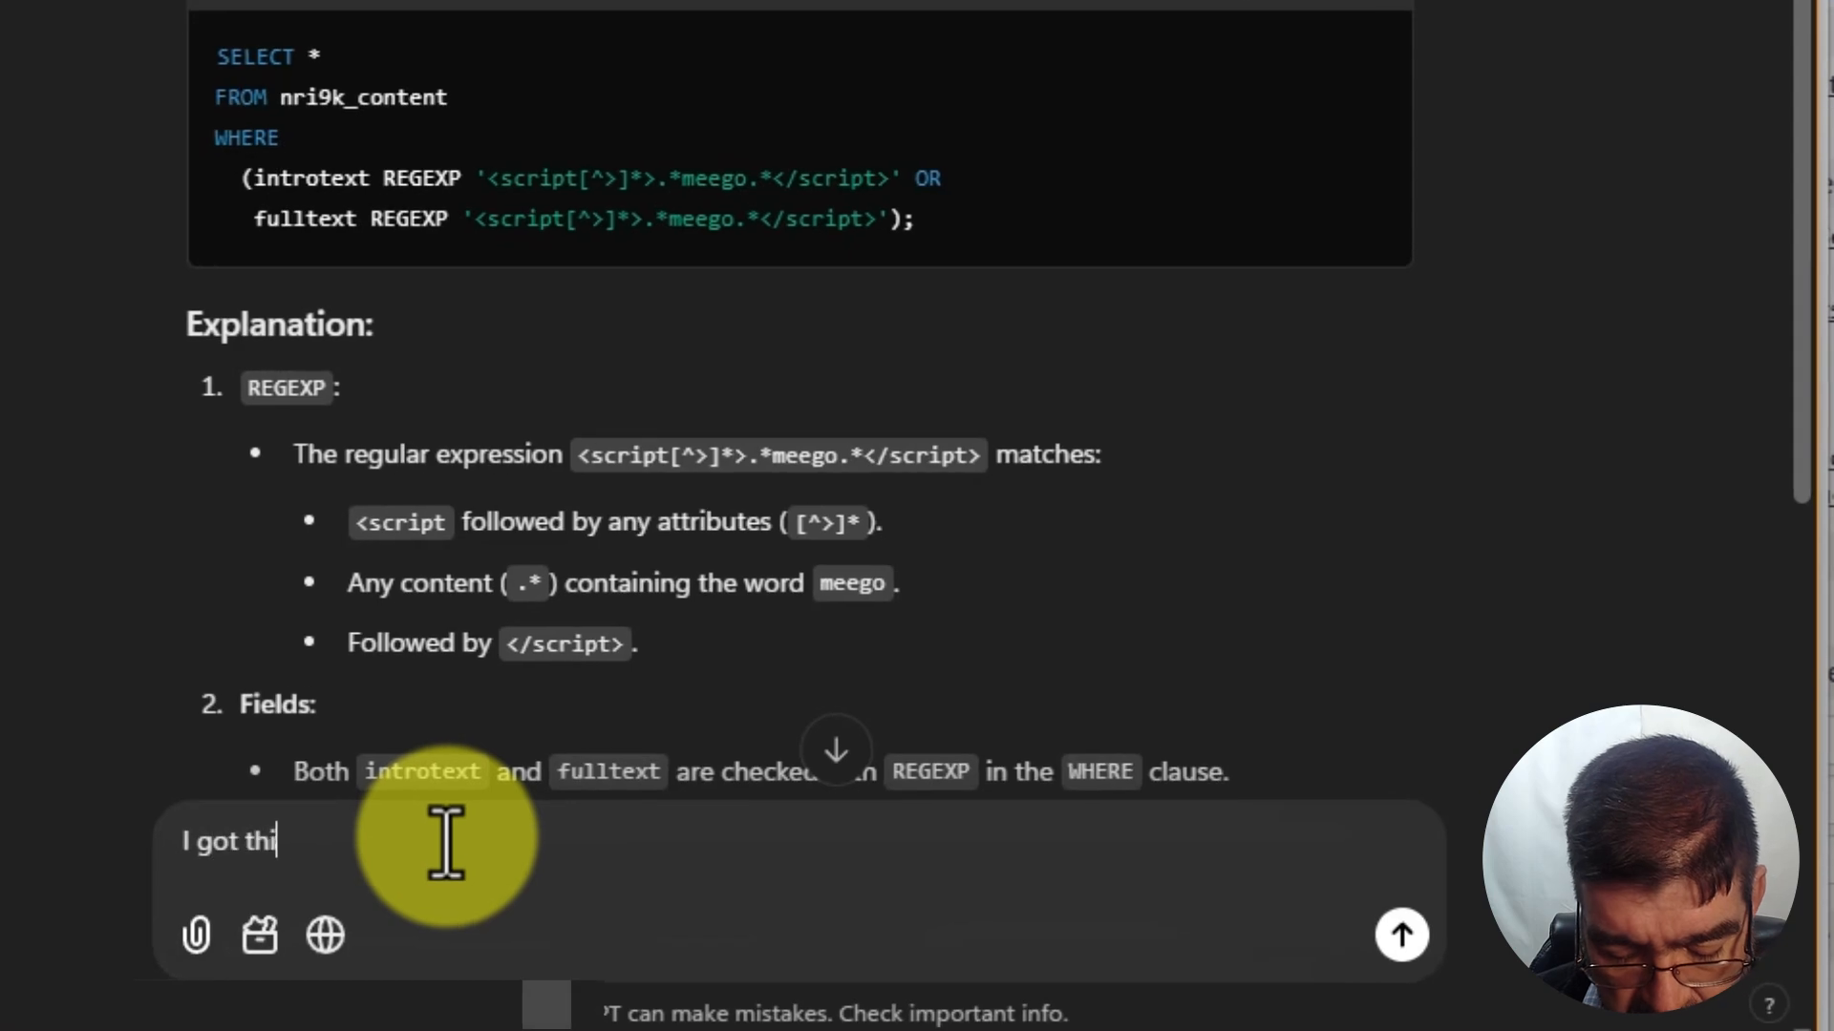
pyautogui.write('s error')
pyautogui.write("MySQL said: Documentation #1064 - You have an error in your SQL syntax; check the manual that corresponds to your MySQL server version for the right syntax to use near 'fulltext REGEXP '<script[^>]*>.*meego.*</script>') LIMIT 0, 25' at line 5")
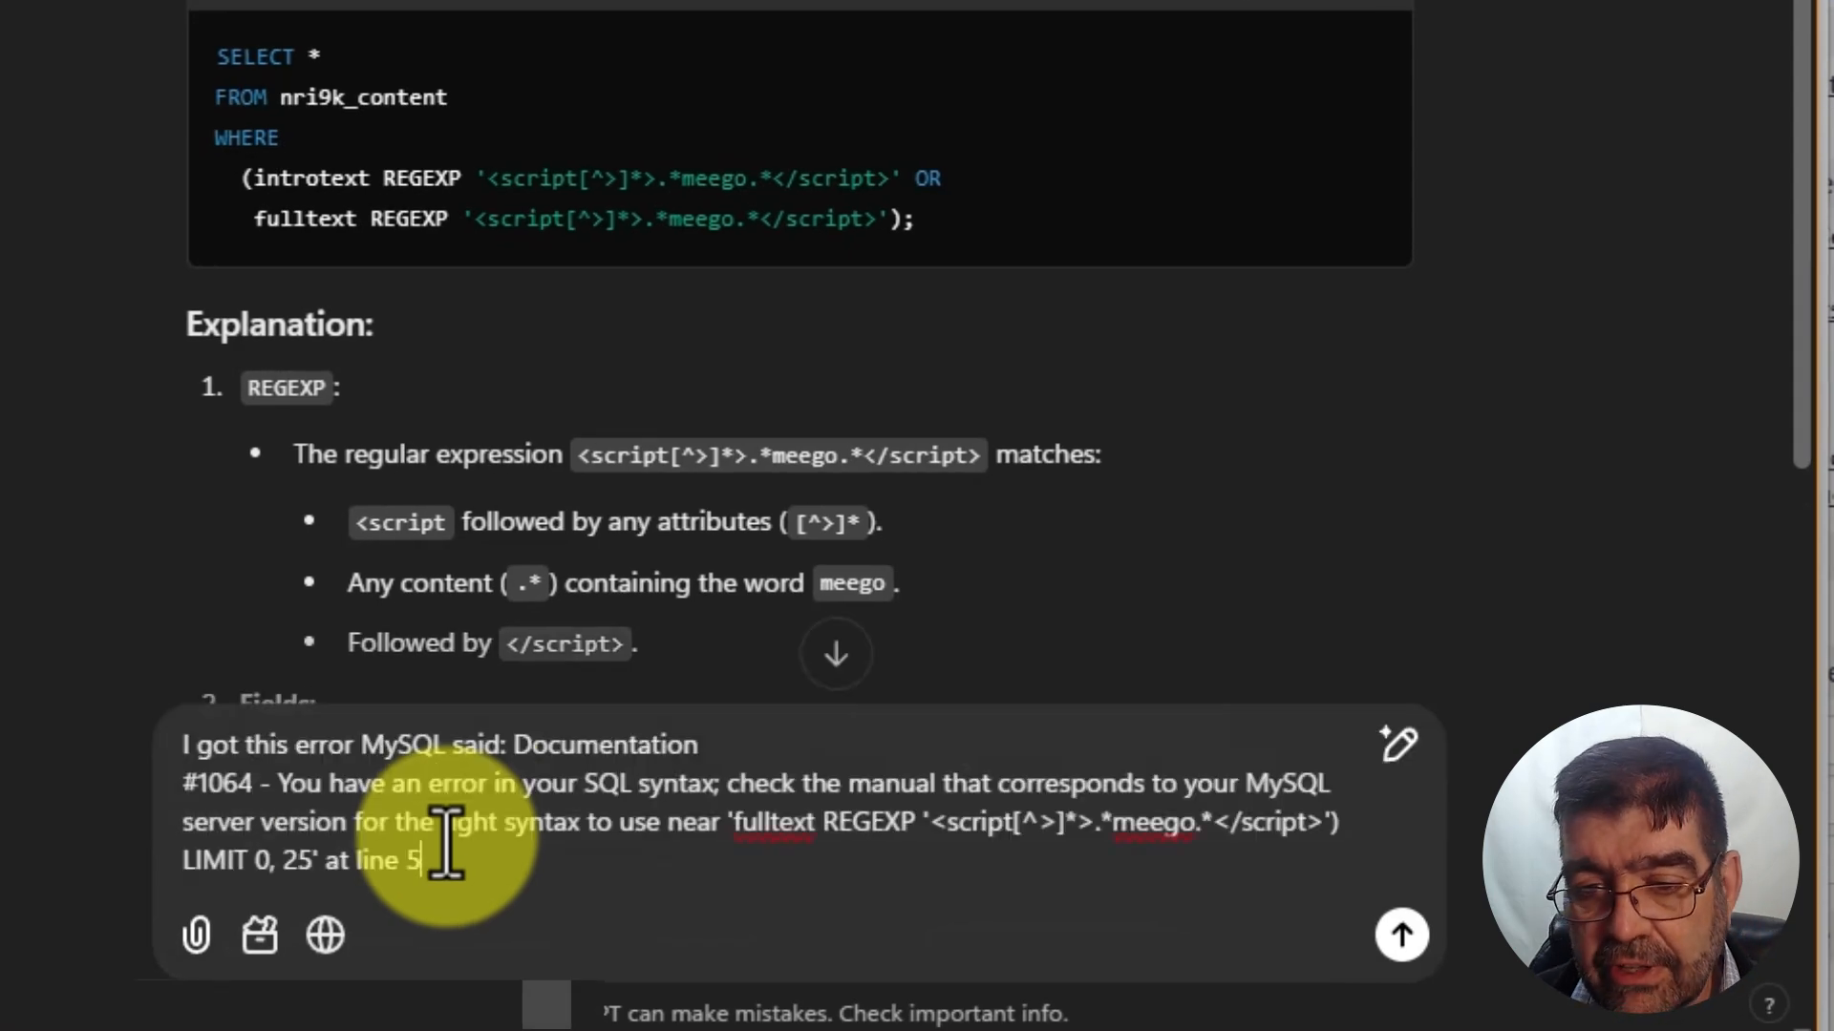
pyautogui.press('Return')
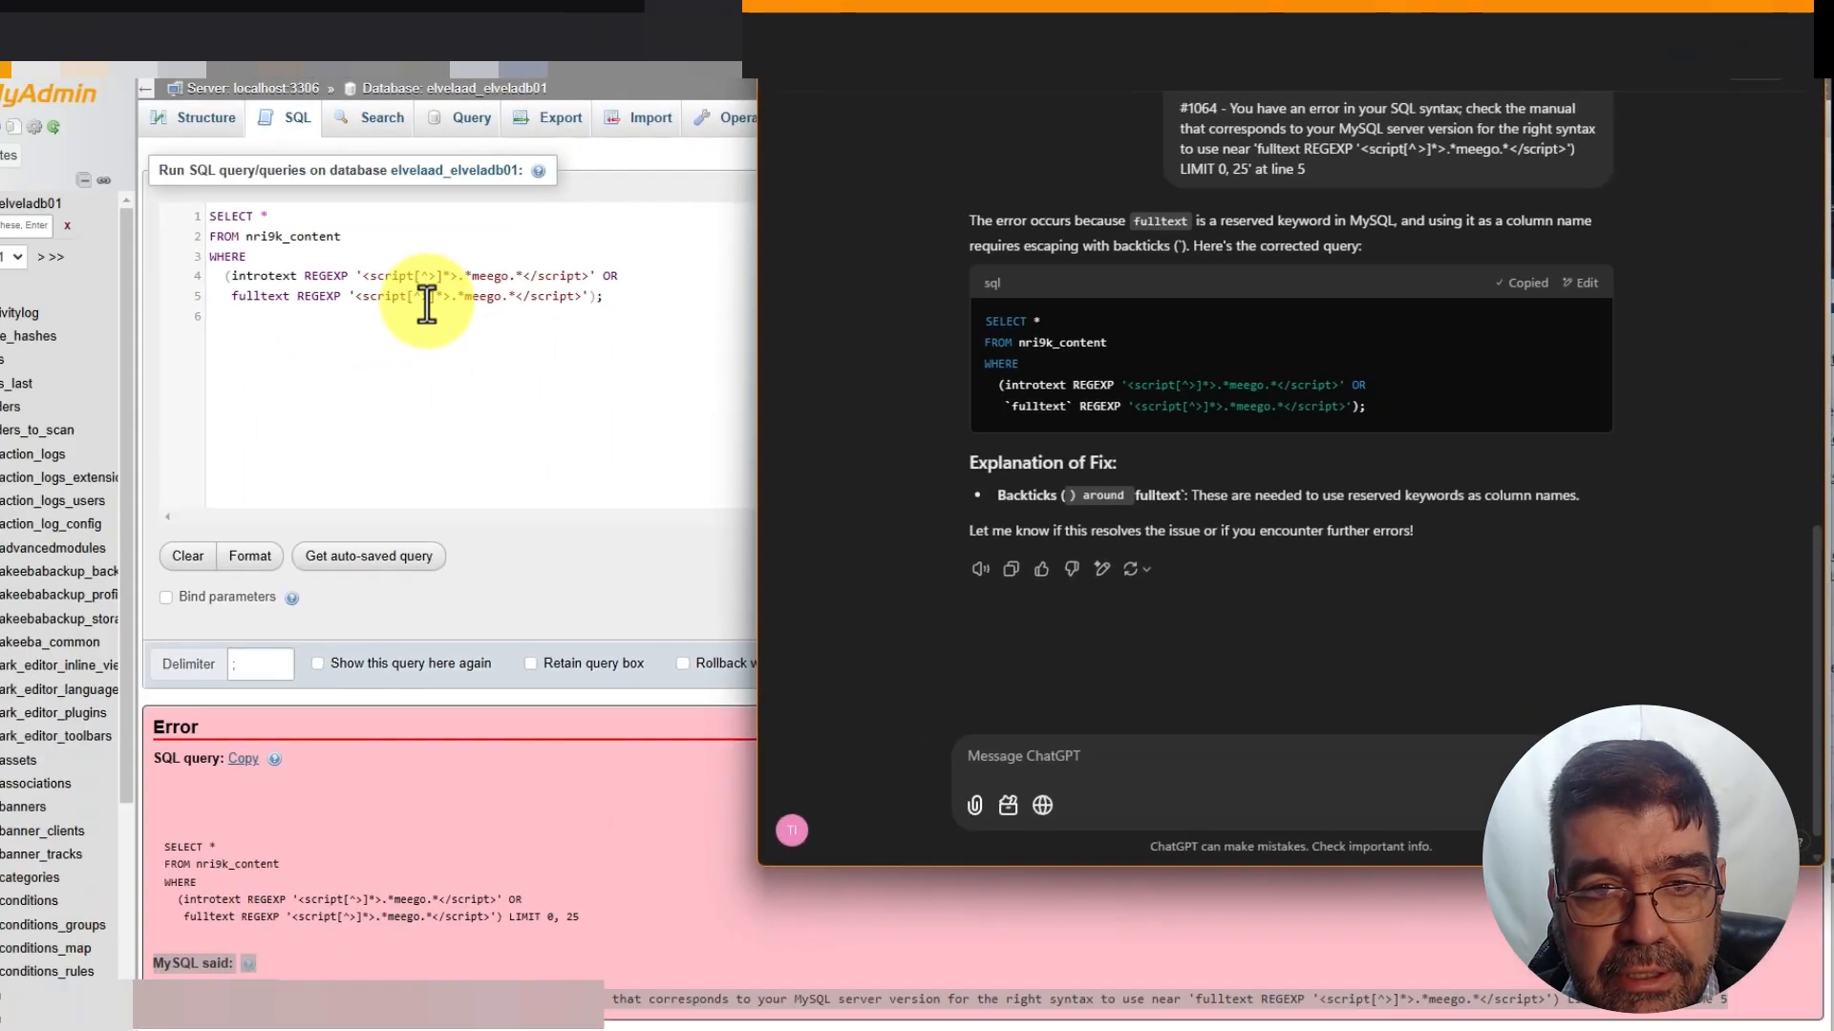
pyautogui.click(504, 291)
pyautogui.hotkey('ctrl', 'a')
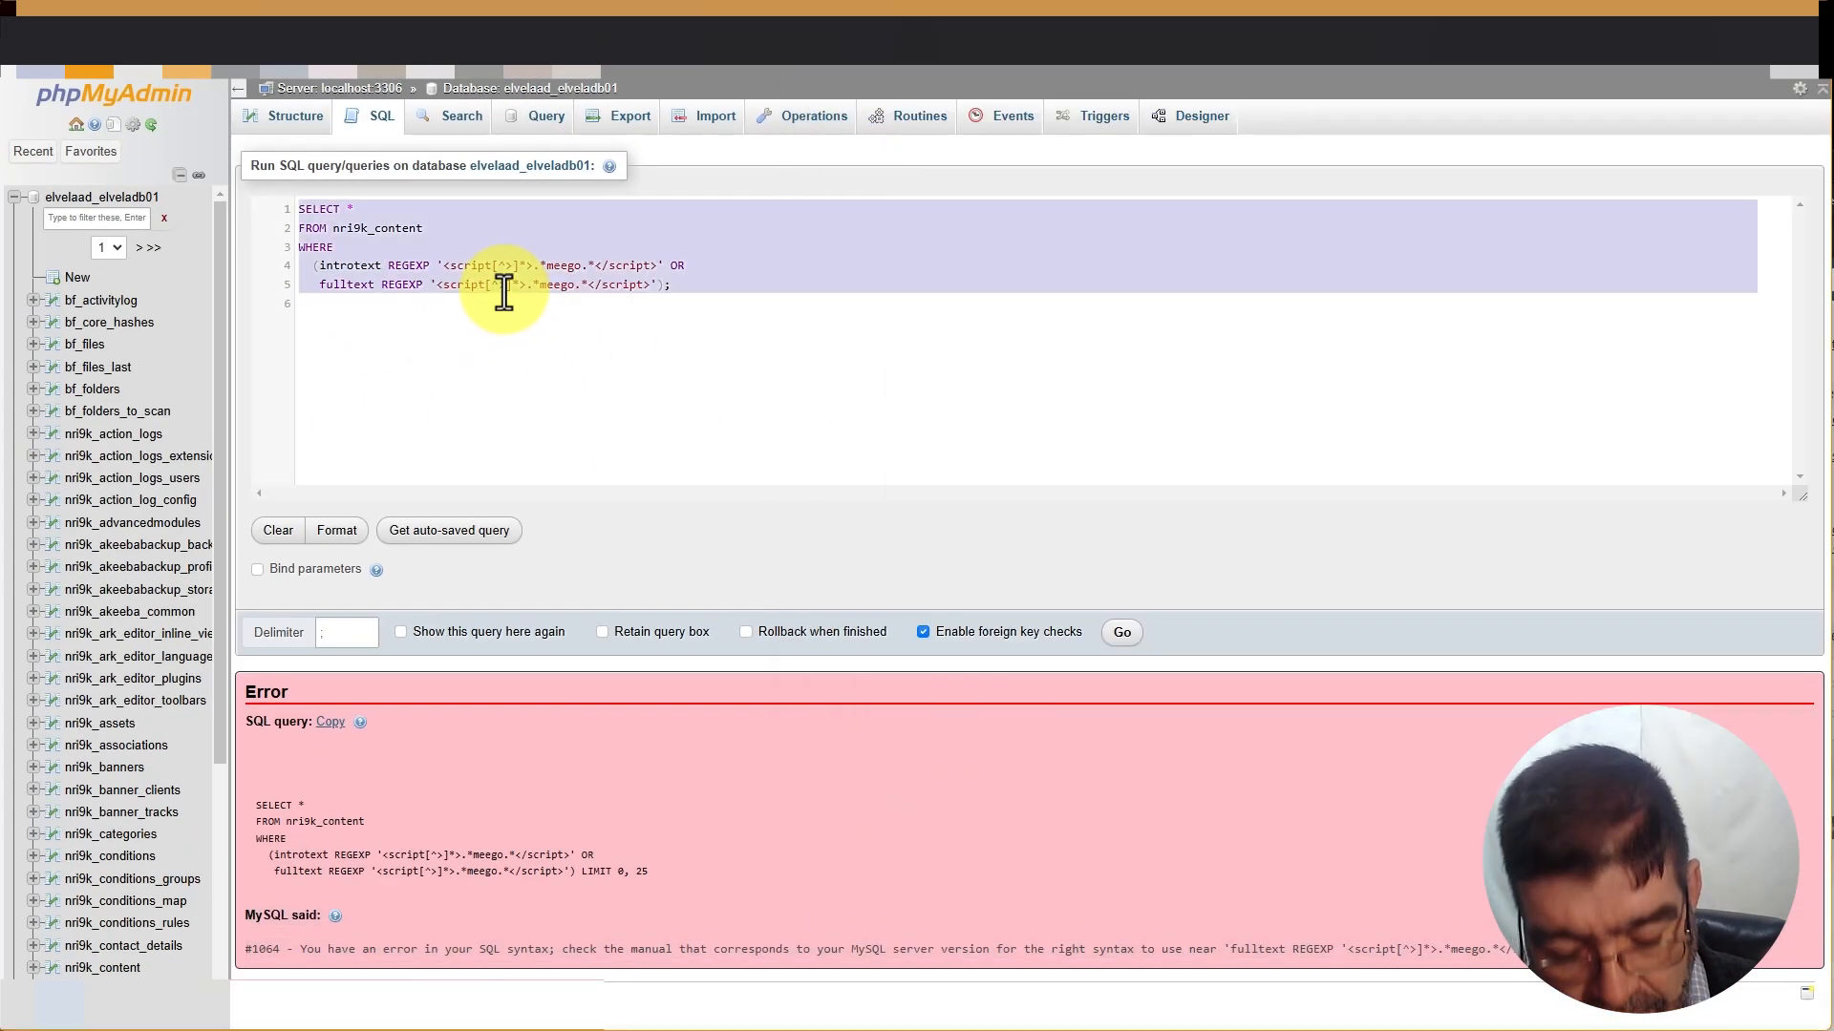
# Run the query with `fulltext` in backticks, returning 90 nri9k_content rows
pyautogui.write("SELECT * FROM nri9k_content WHERE   (introtext REGEXP '<script[^>]*>.*meego.*</script>' OR    `fulltext` REGEXP '<script[^>]*>.*meego.*</script>');")
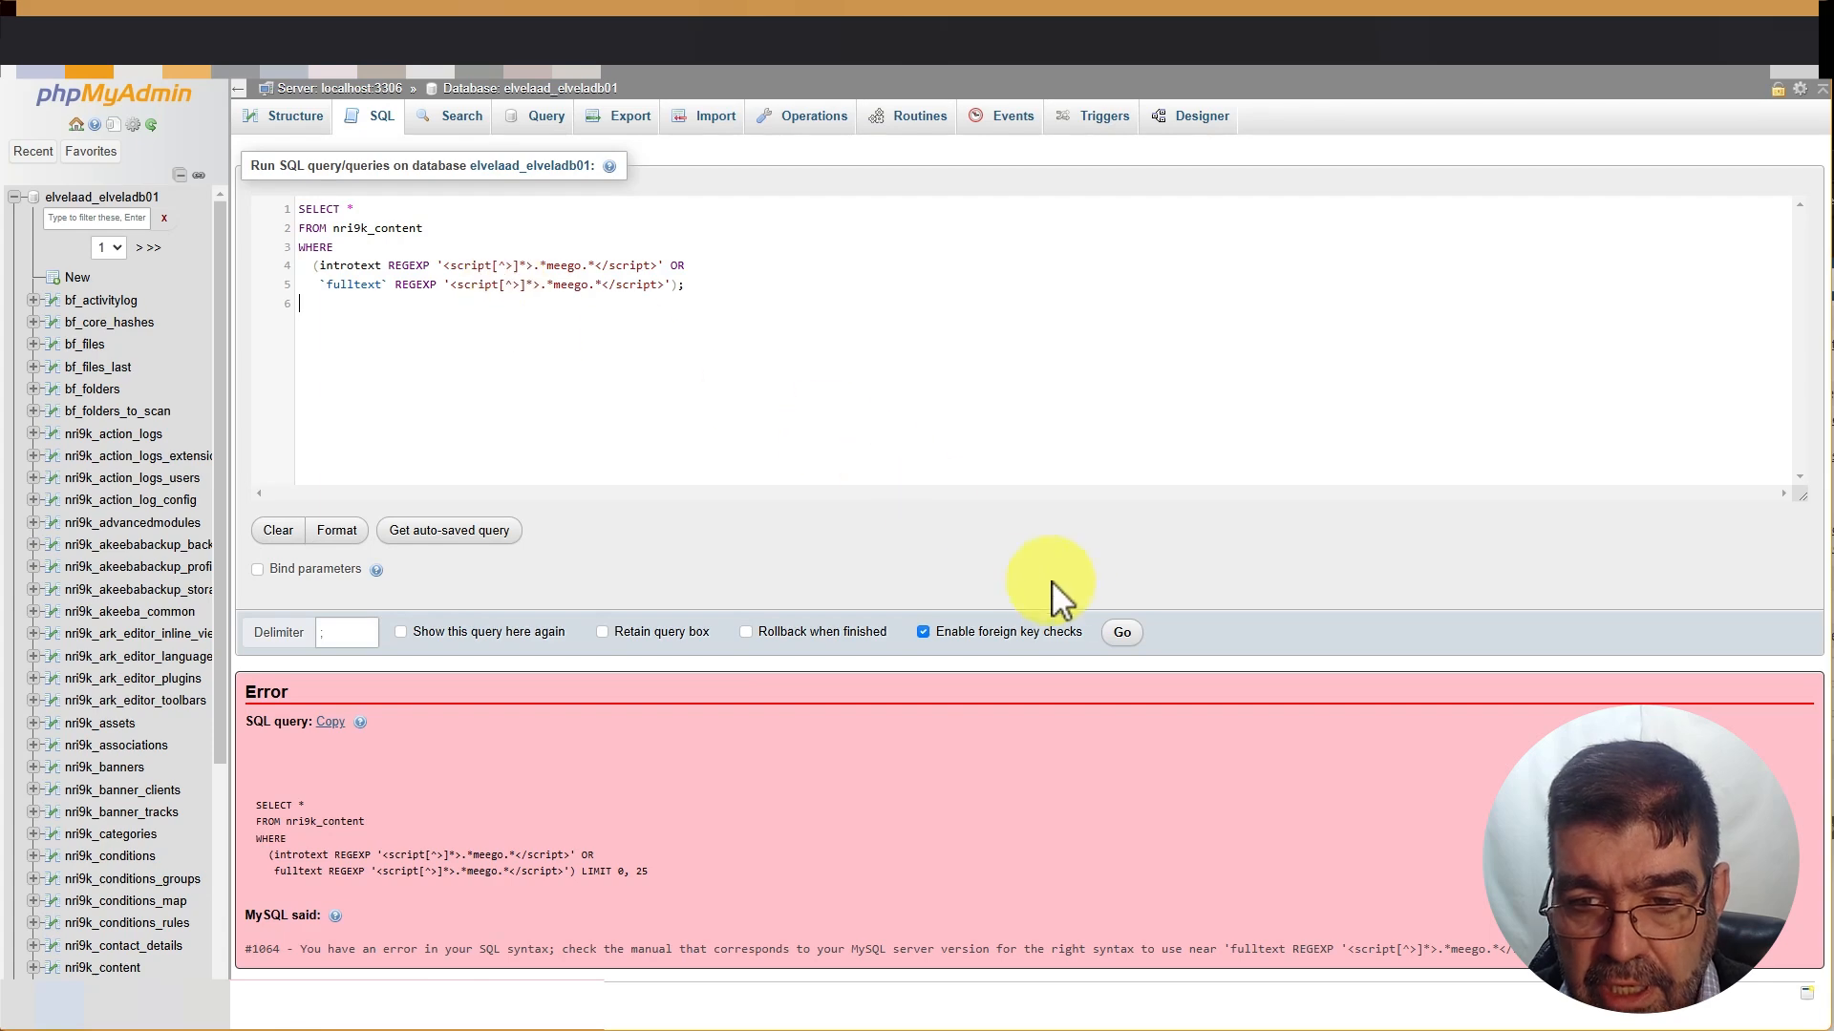
pyautogui.click(1122, 634)
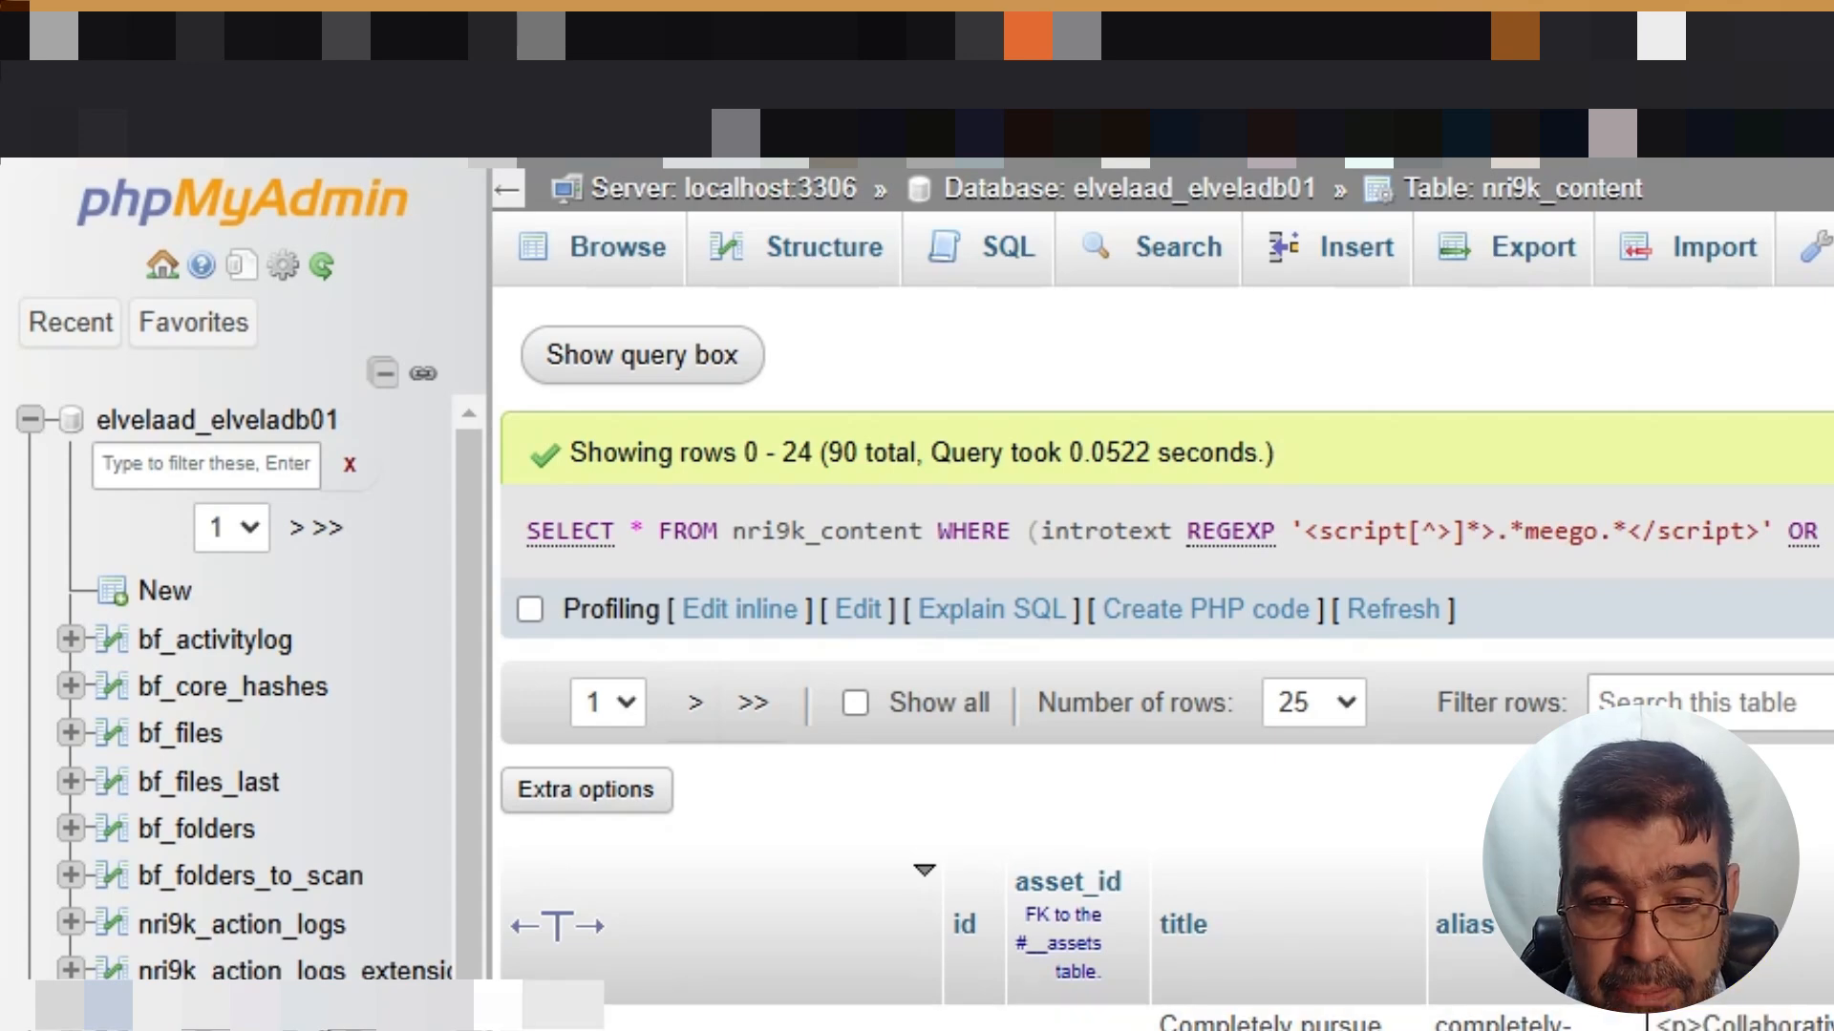
pyautogui.click(224, 43)
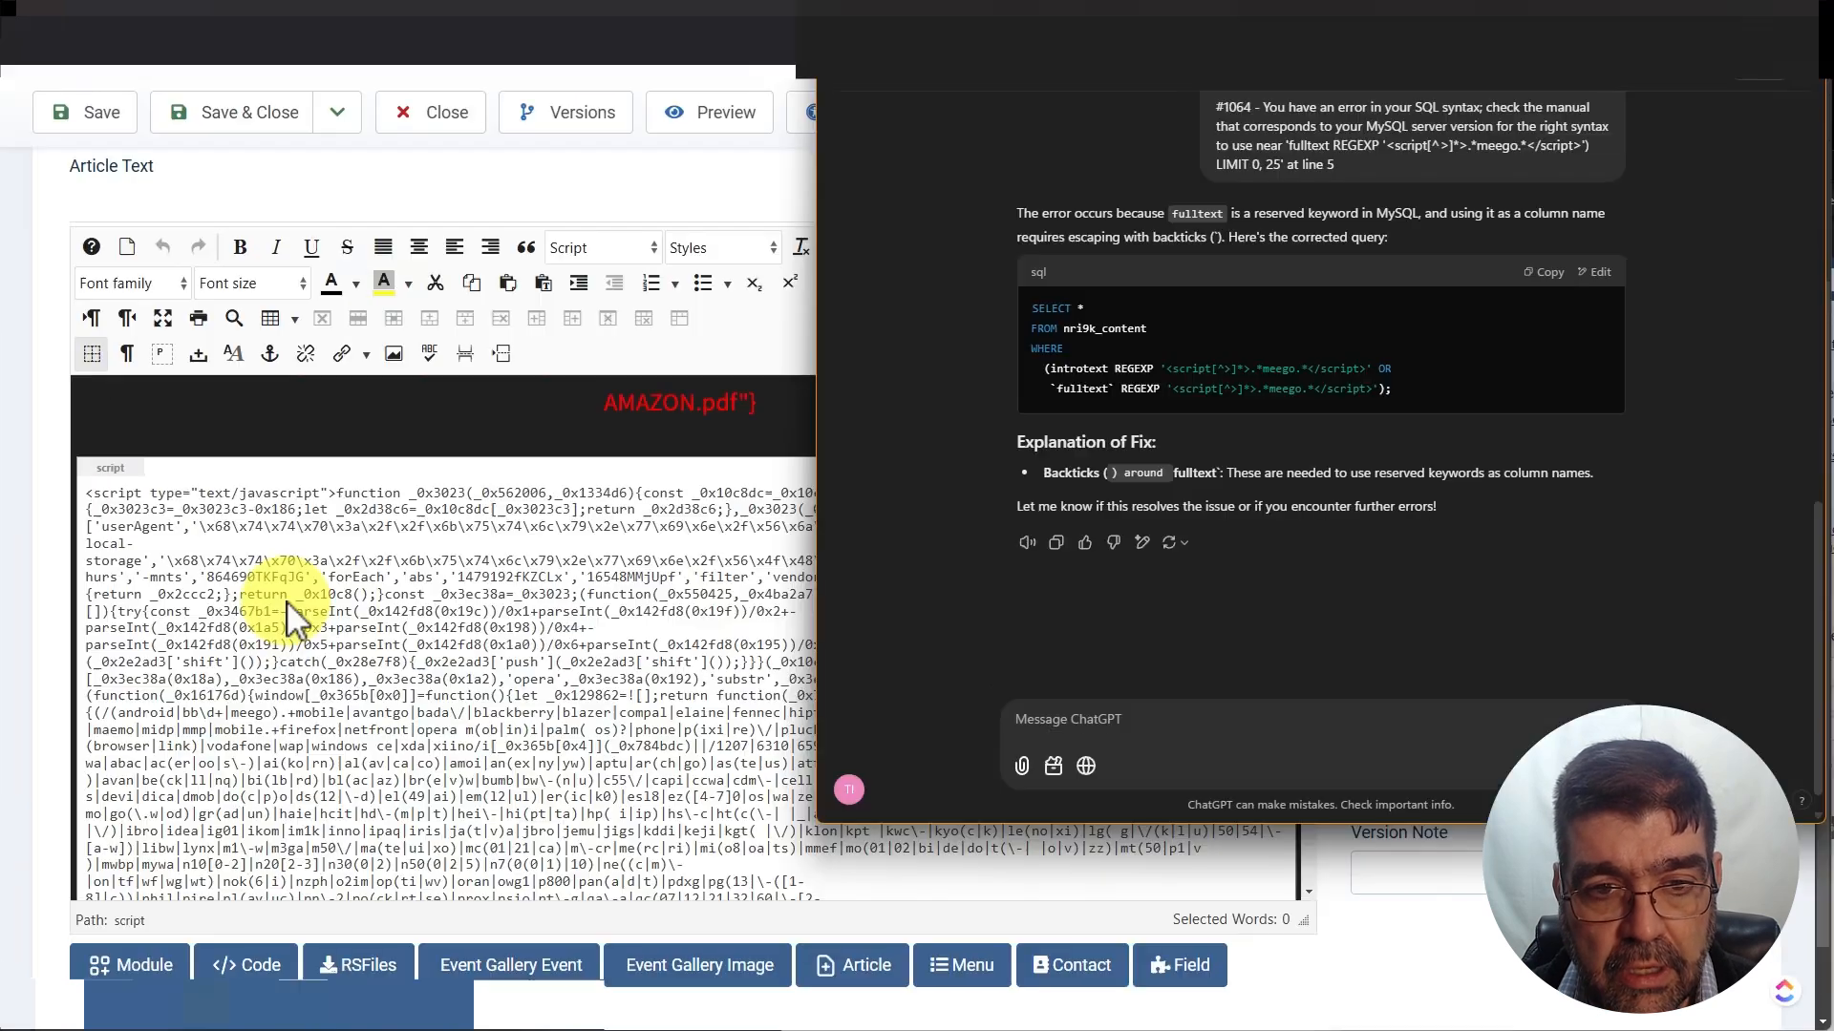
# Ask ChatGPT for SQL to find and strip the entire meego script blocks from nri9k_content
pyautogui.write('I need an sql query to find all records in the nri9k_content table that have "meego" appearing somewhere between "<script>" and "</script>" in either the "introtext" or "fulltext" field and then remove the script containing "meego"')
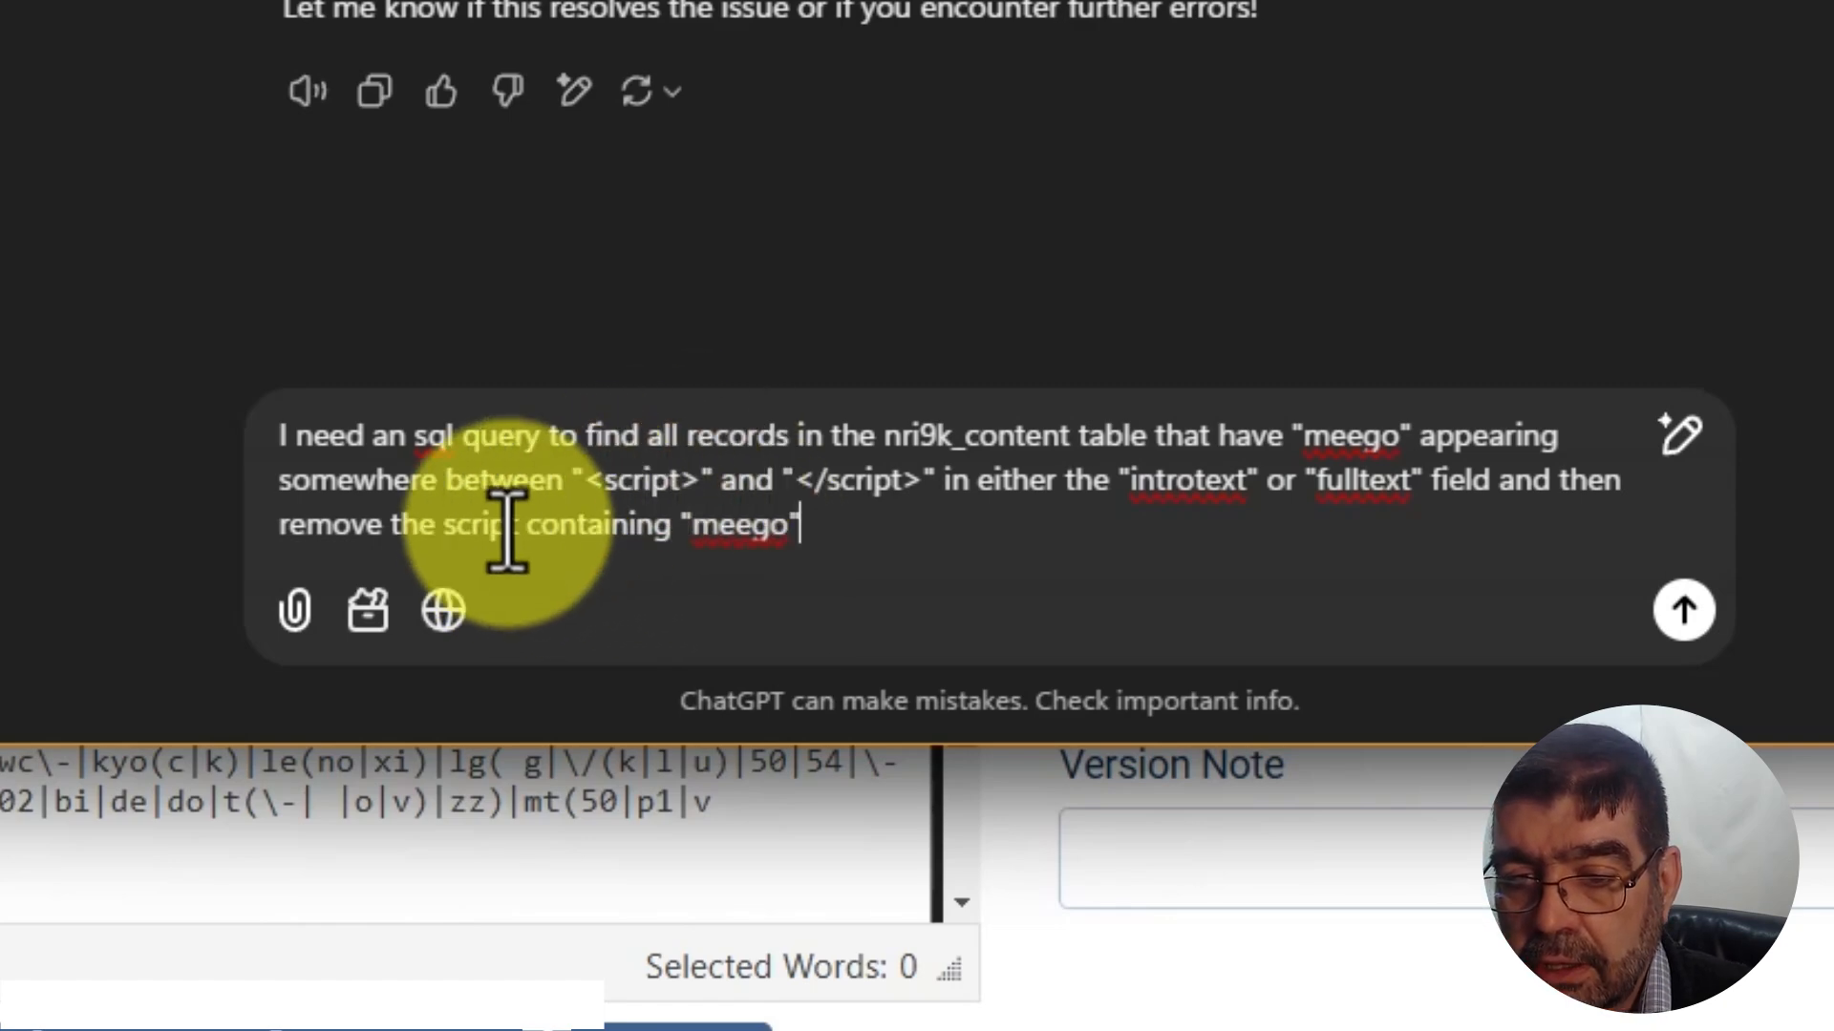
pyautogui.click(451, 525)
pyautogui.write('entire')
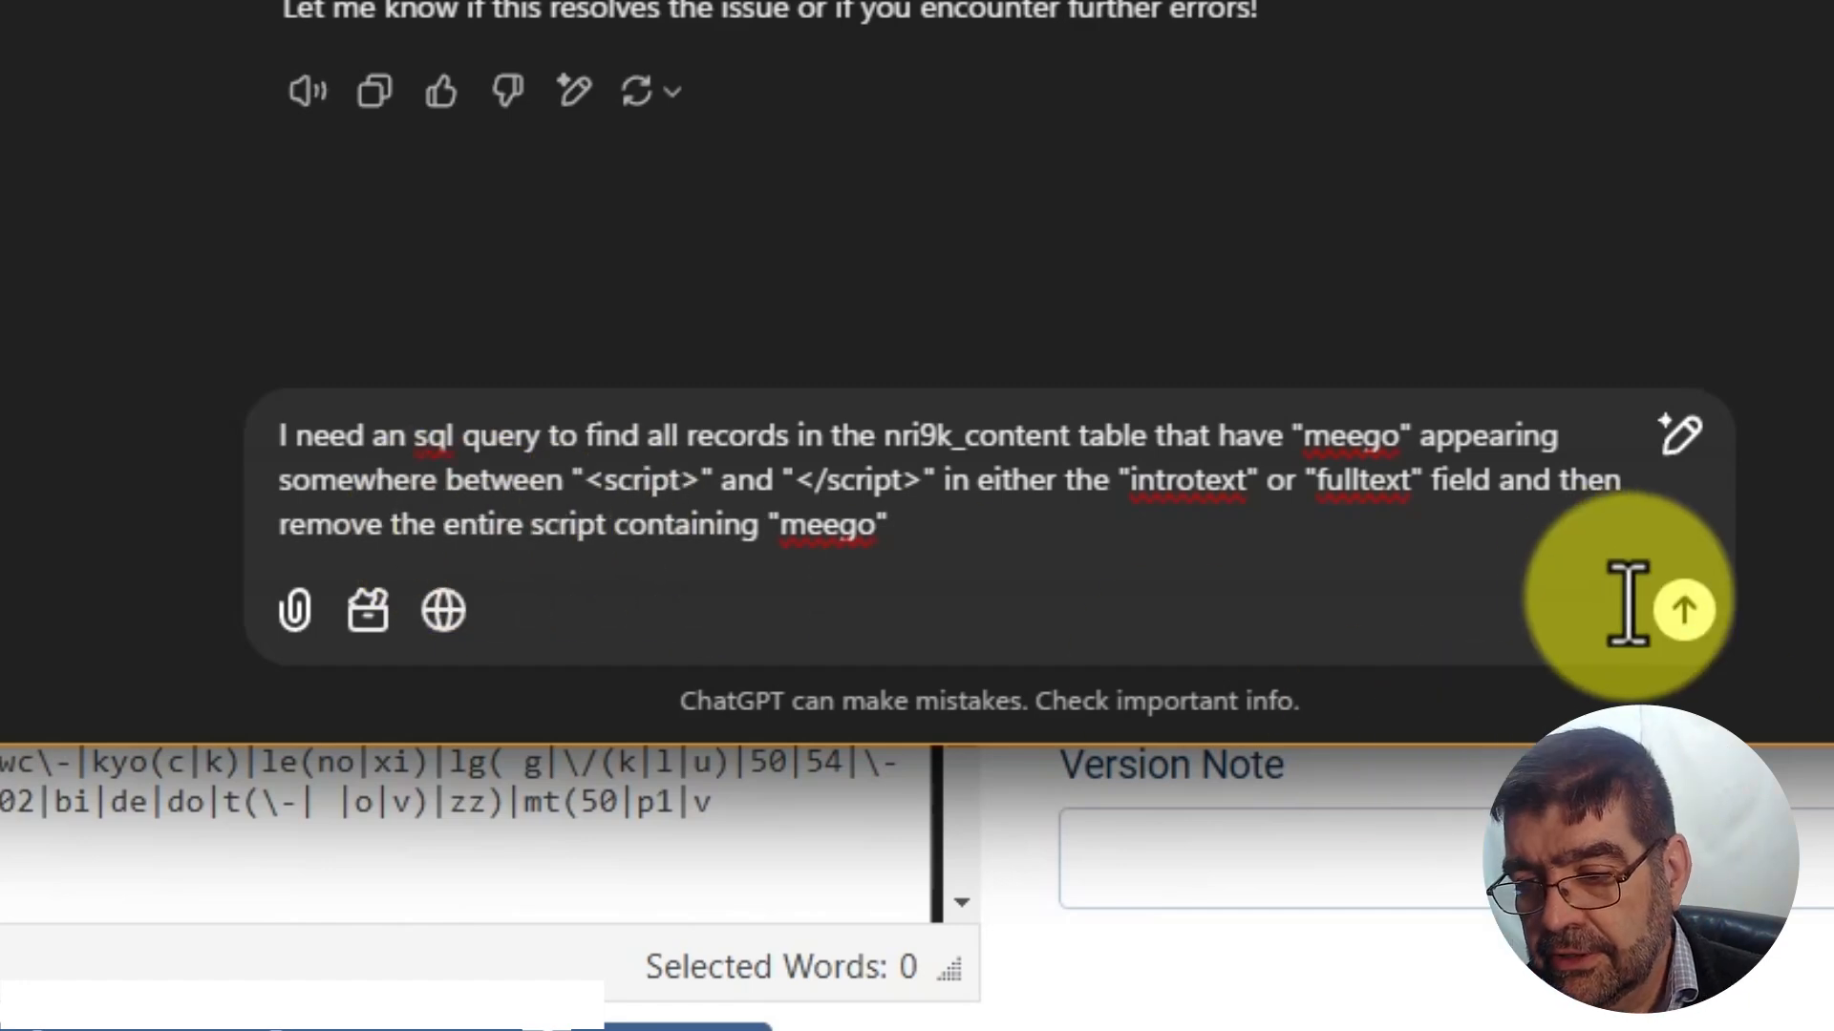
pyautogui.click(1684, 611)
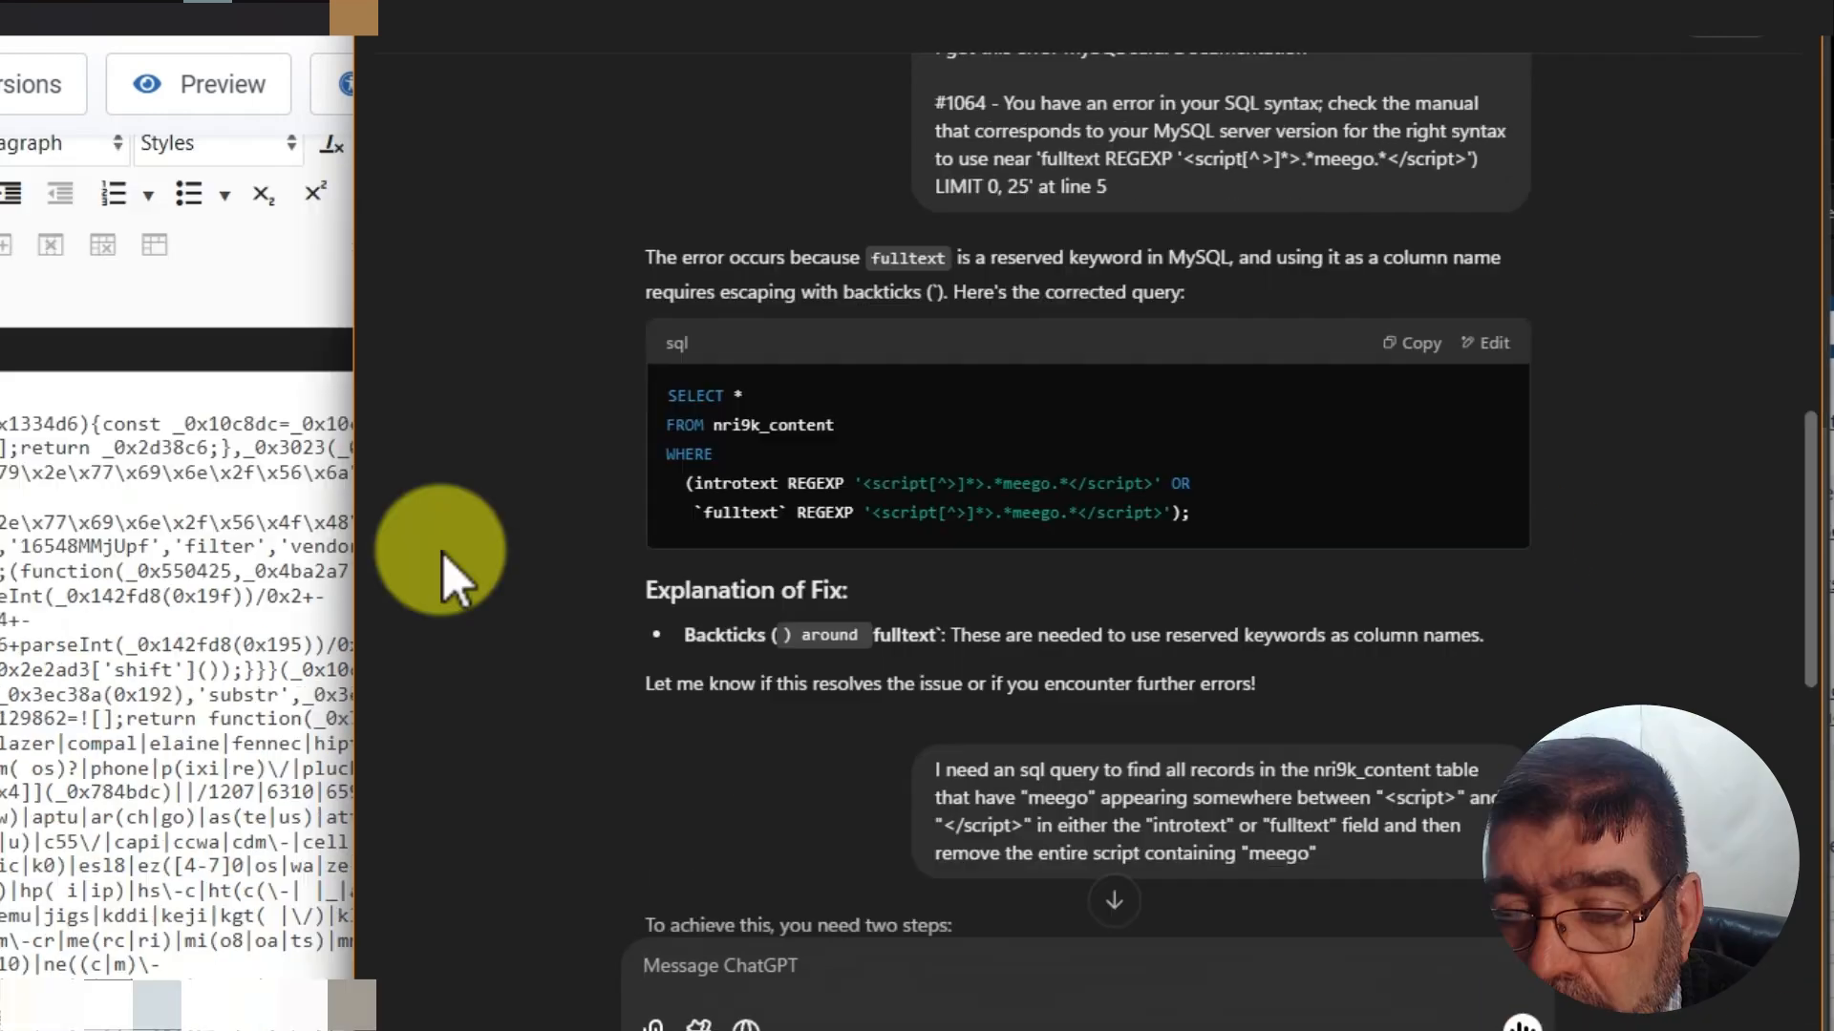
# Ask ChatGPT to combine both steps into one script
pyautogui.scroll(-6, 436, 560)
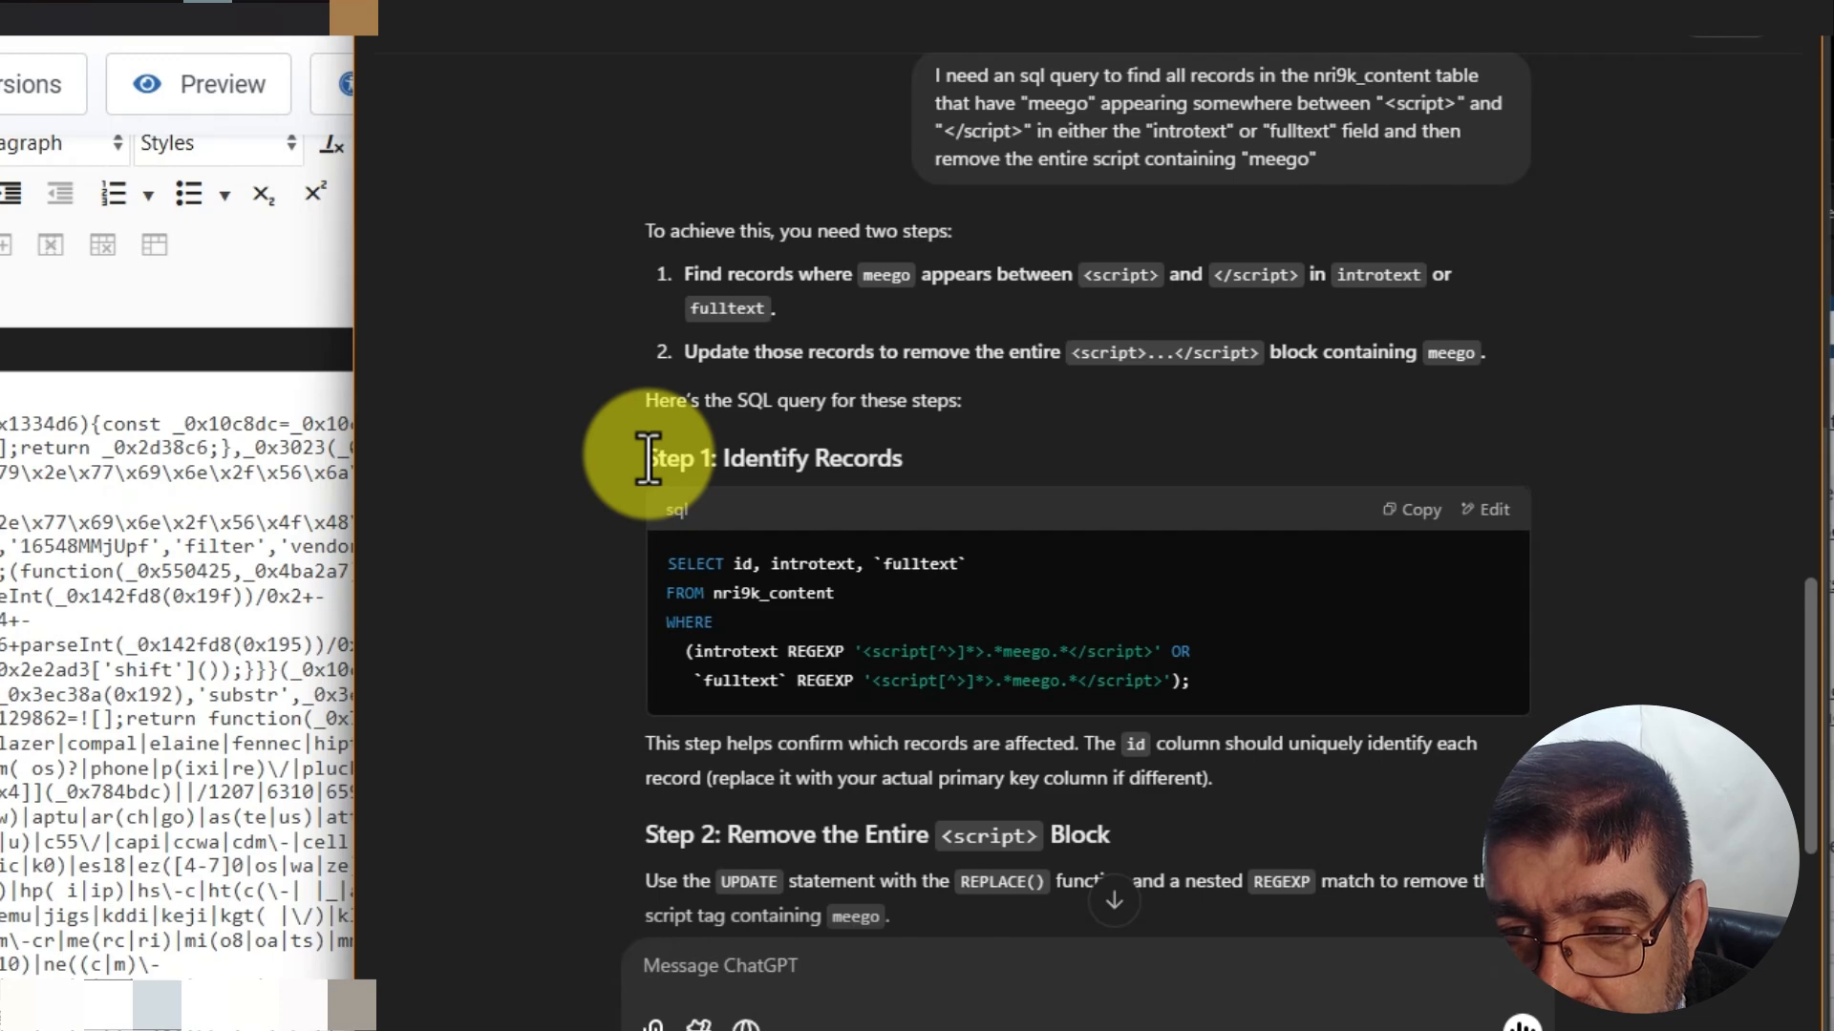
pyautogui.scroll(-3, 827, 593)
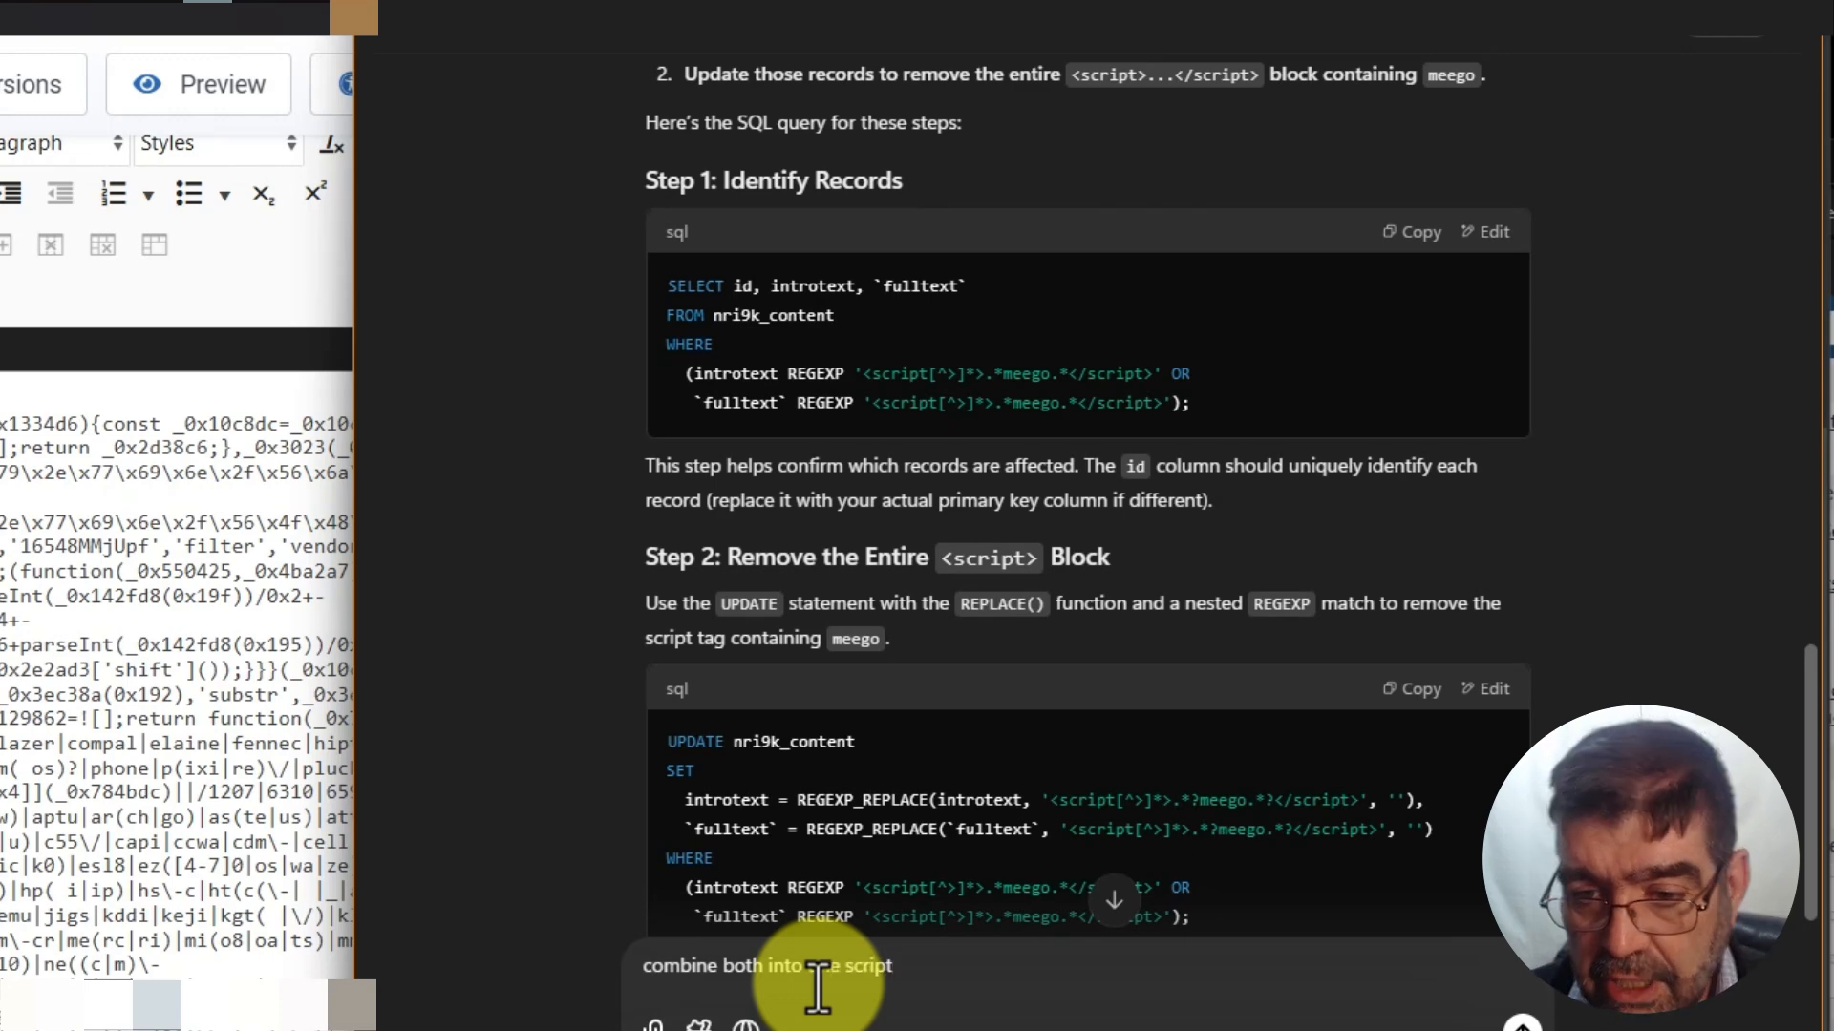
pyautogui.press('Return')
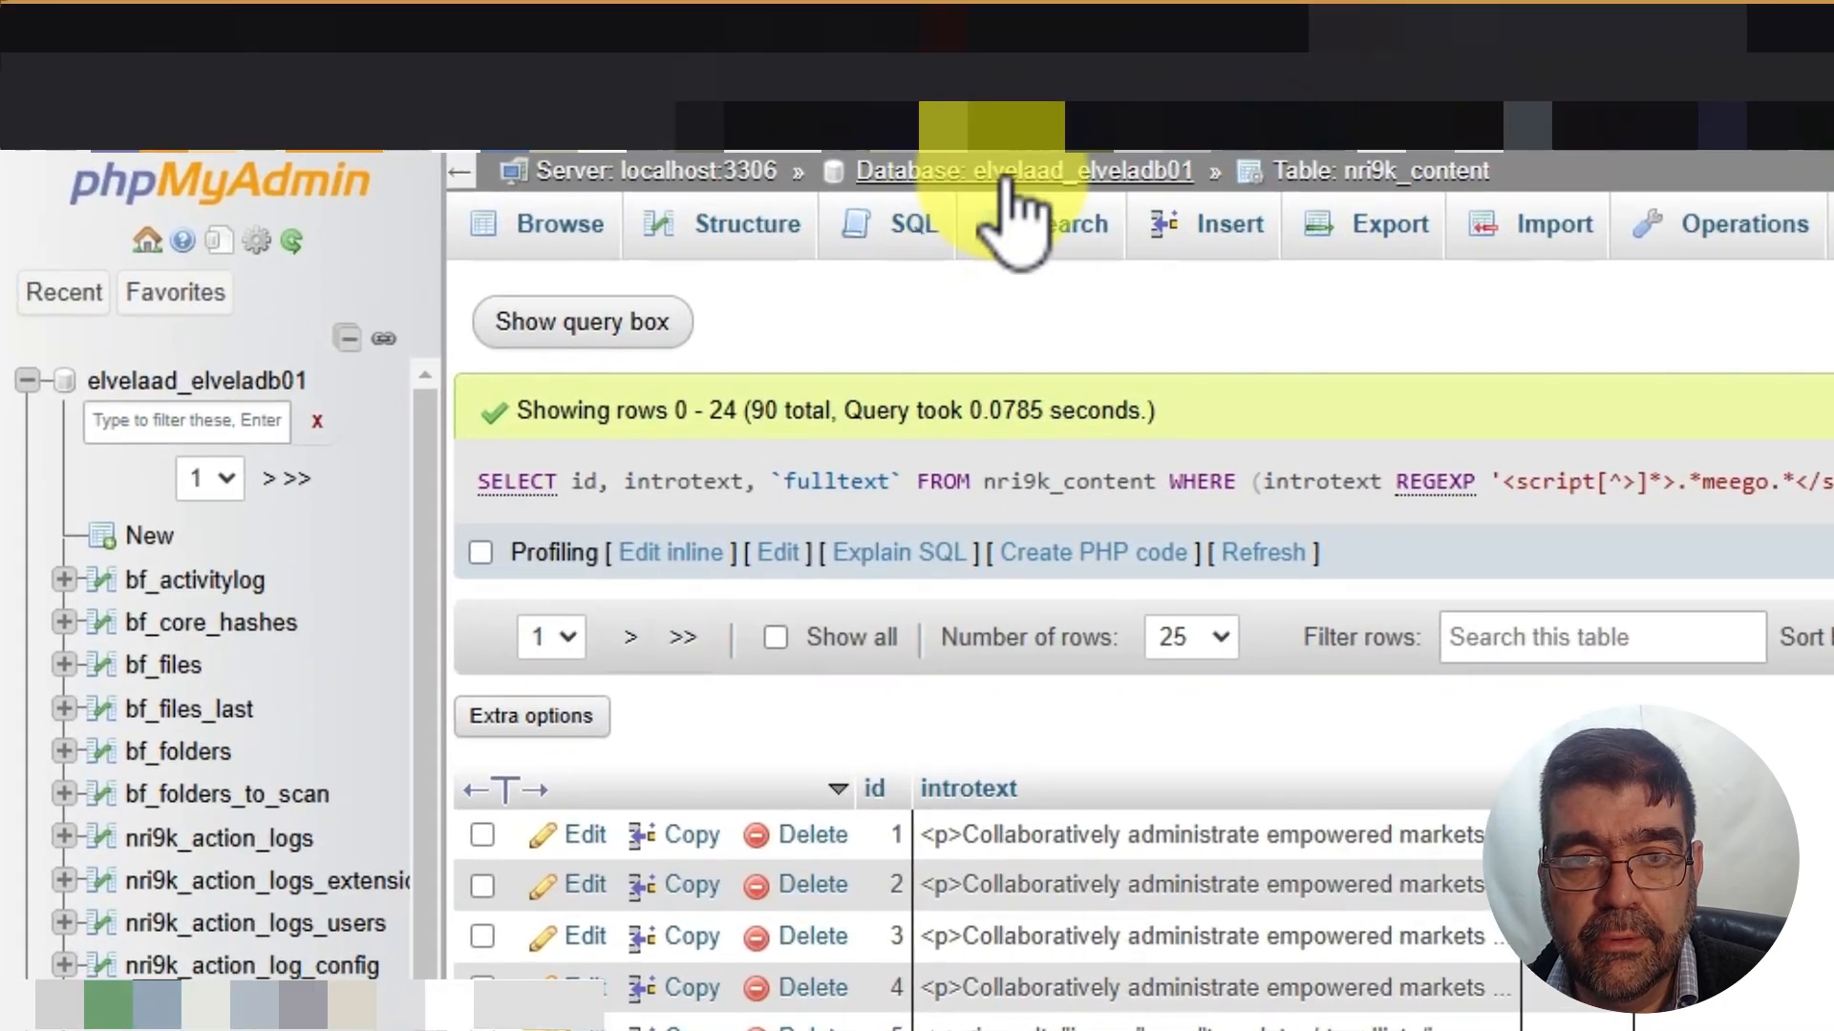
# Paste the combined clean-up script into the database's SQL editor
pyautogui.click(921, 158)
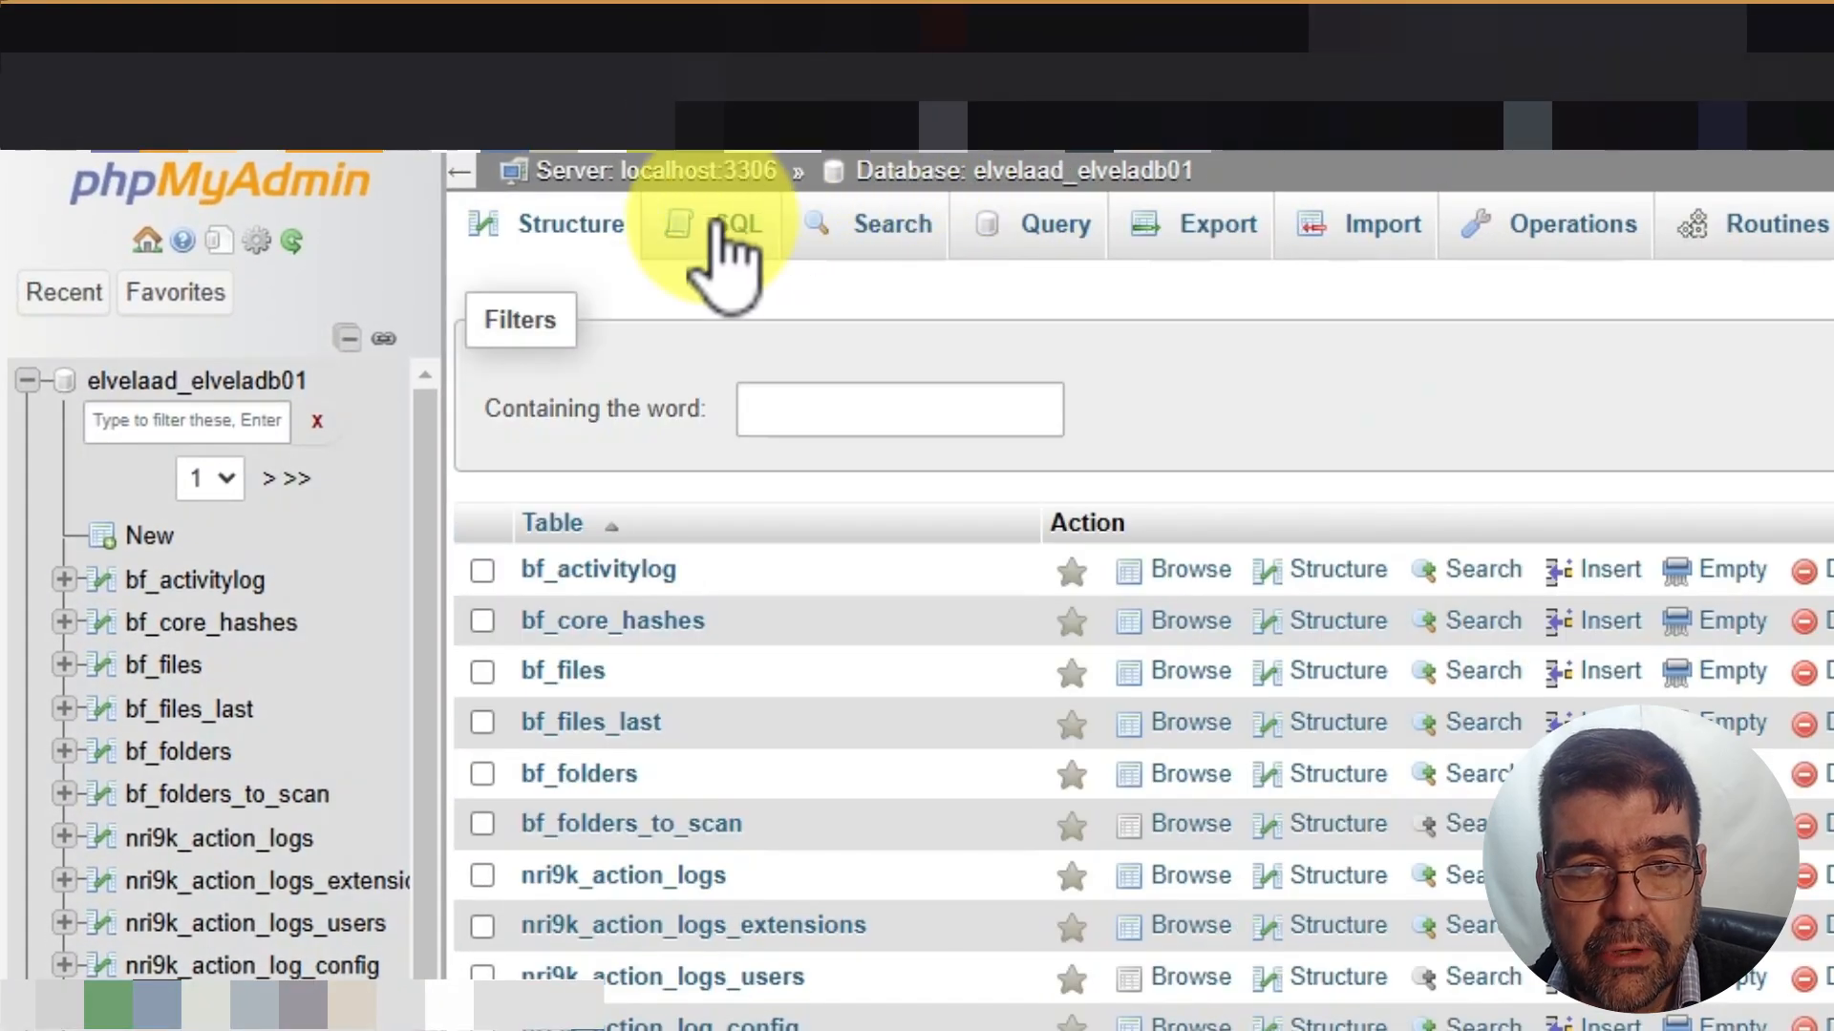
pyautogui.click(731, 250)
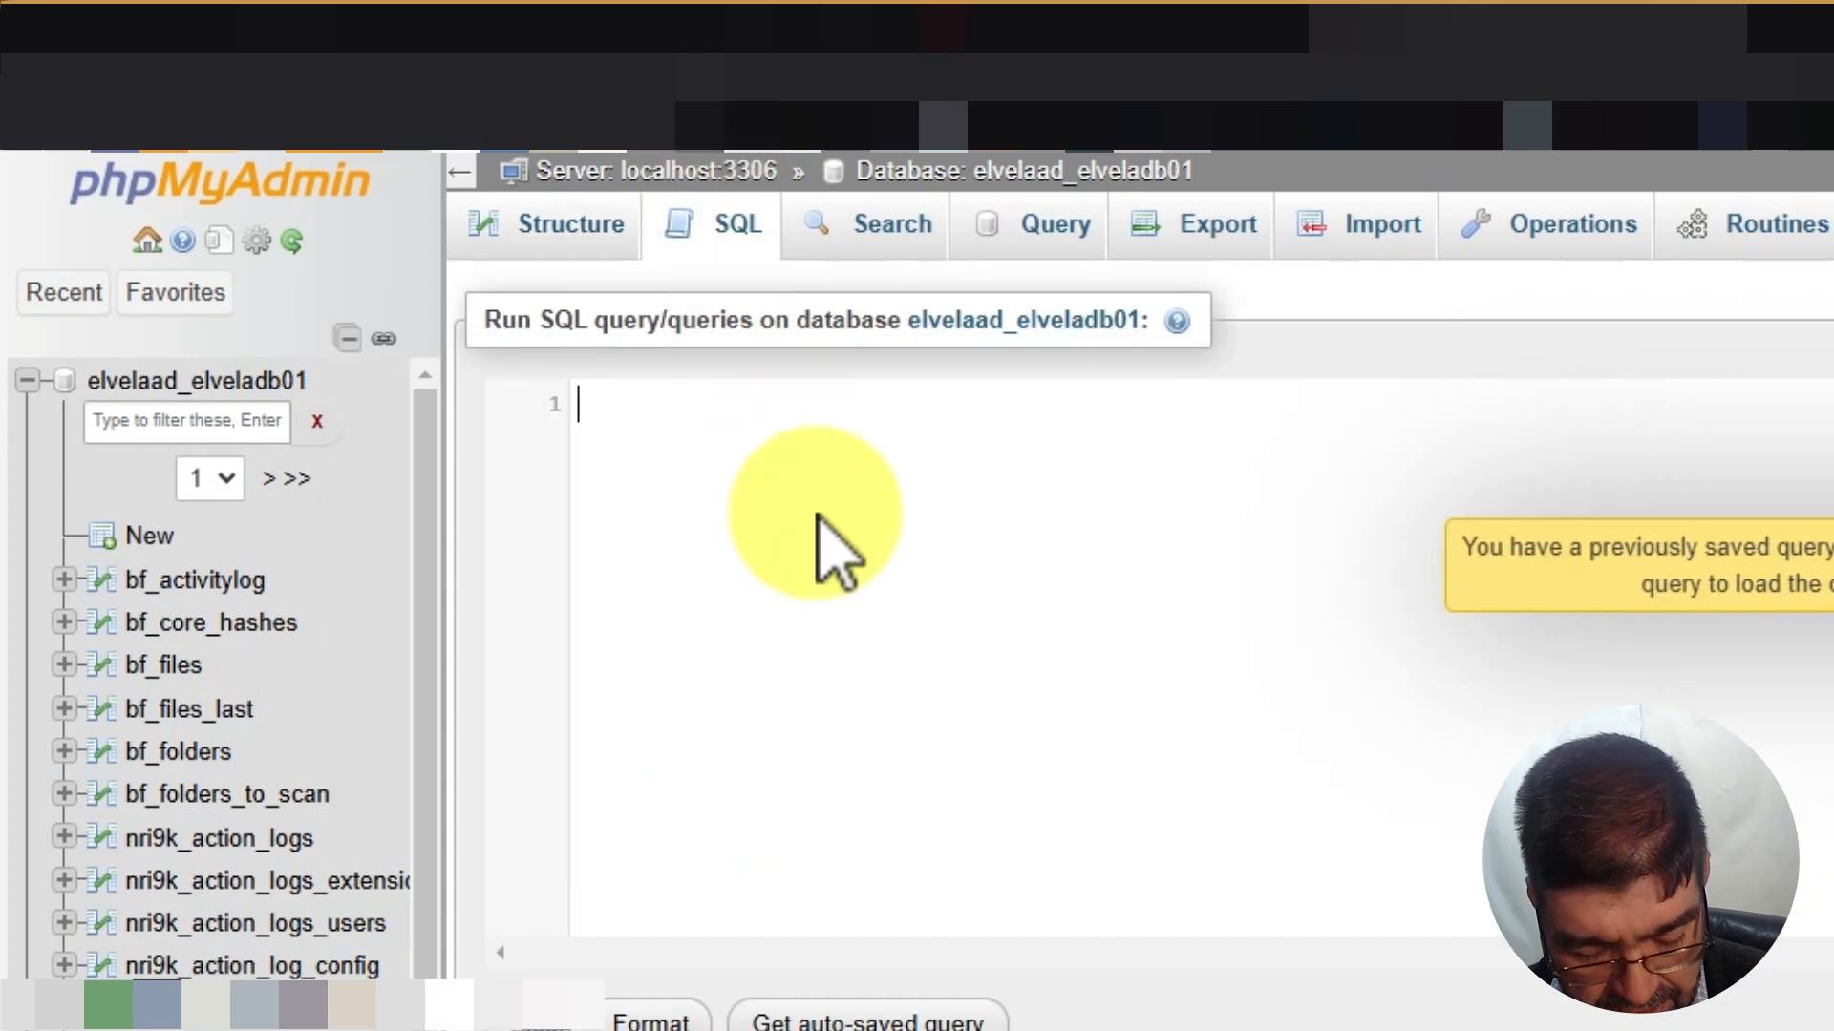
pyautogui.hotkey('ctrl', 'v')
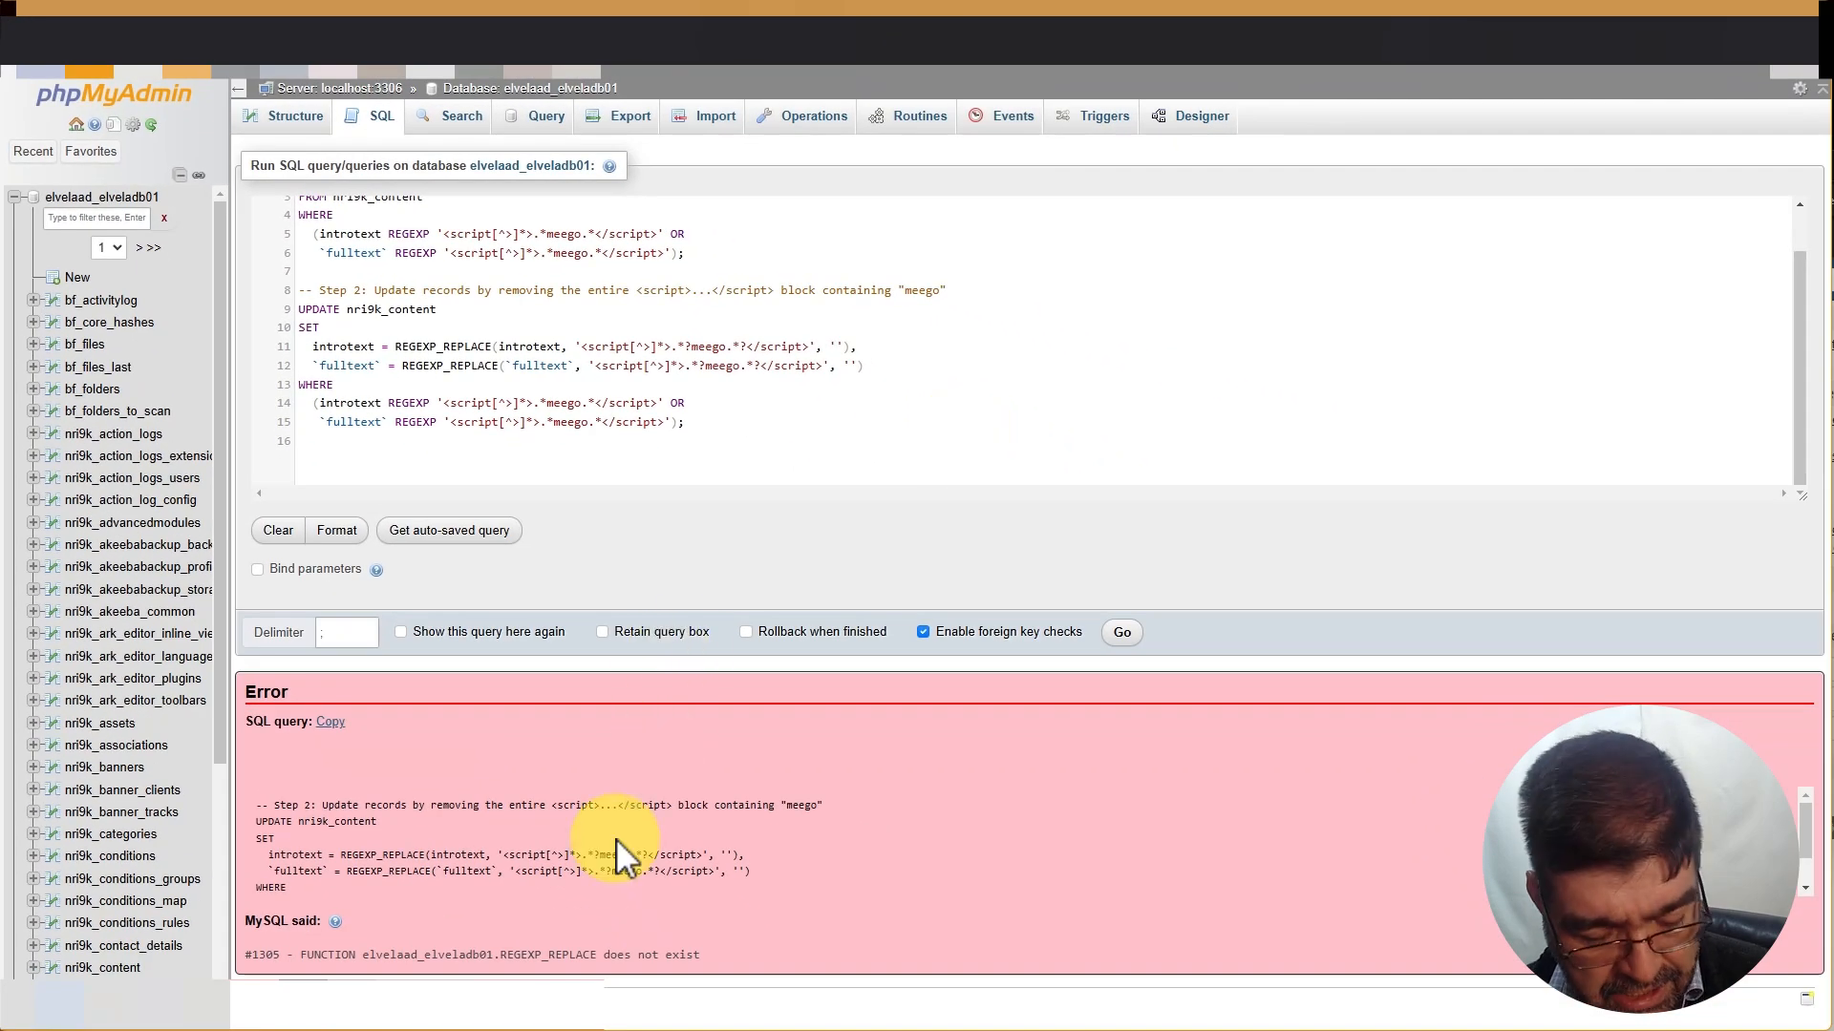
# Copy the #1305 'FUNCTION REGEXP_REPLACE does not exist' error message
pyautogui.hotkey('ctrl', 'a')
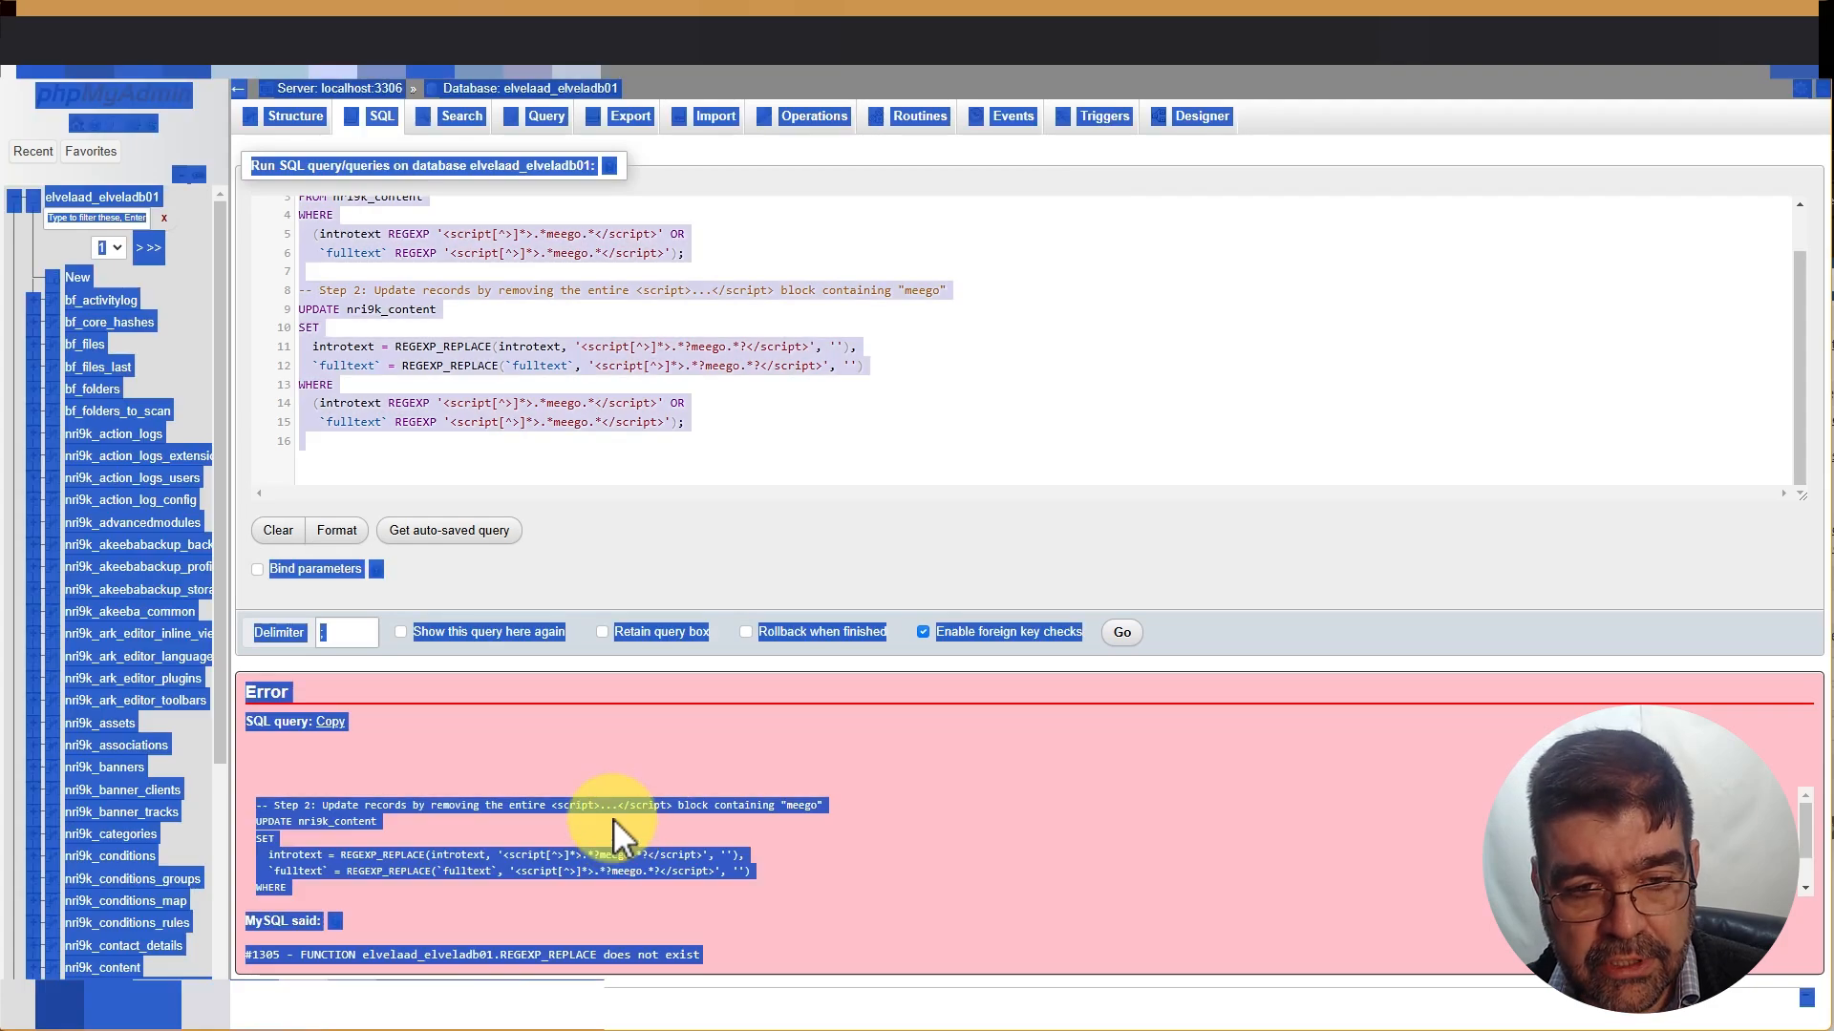
pyautogui.click(613, 817)
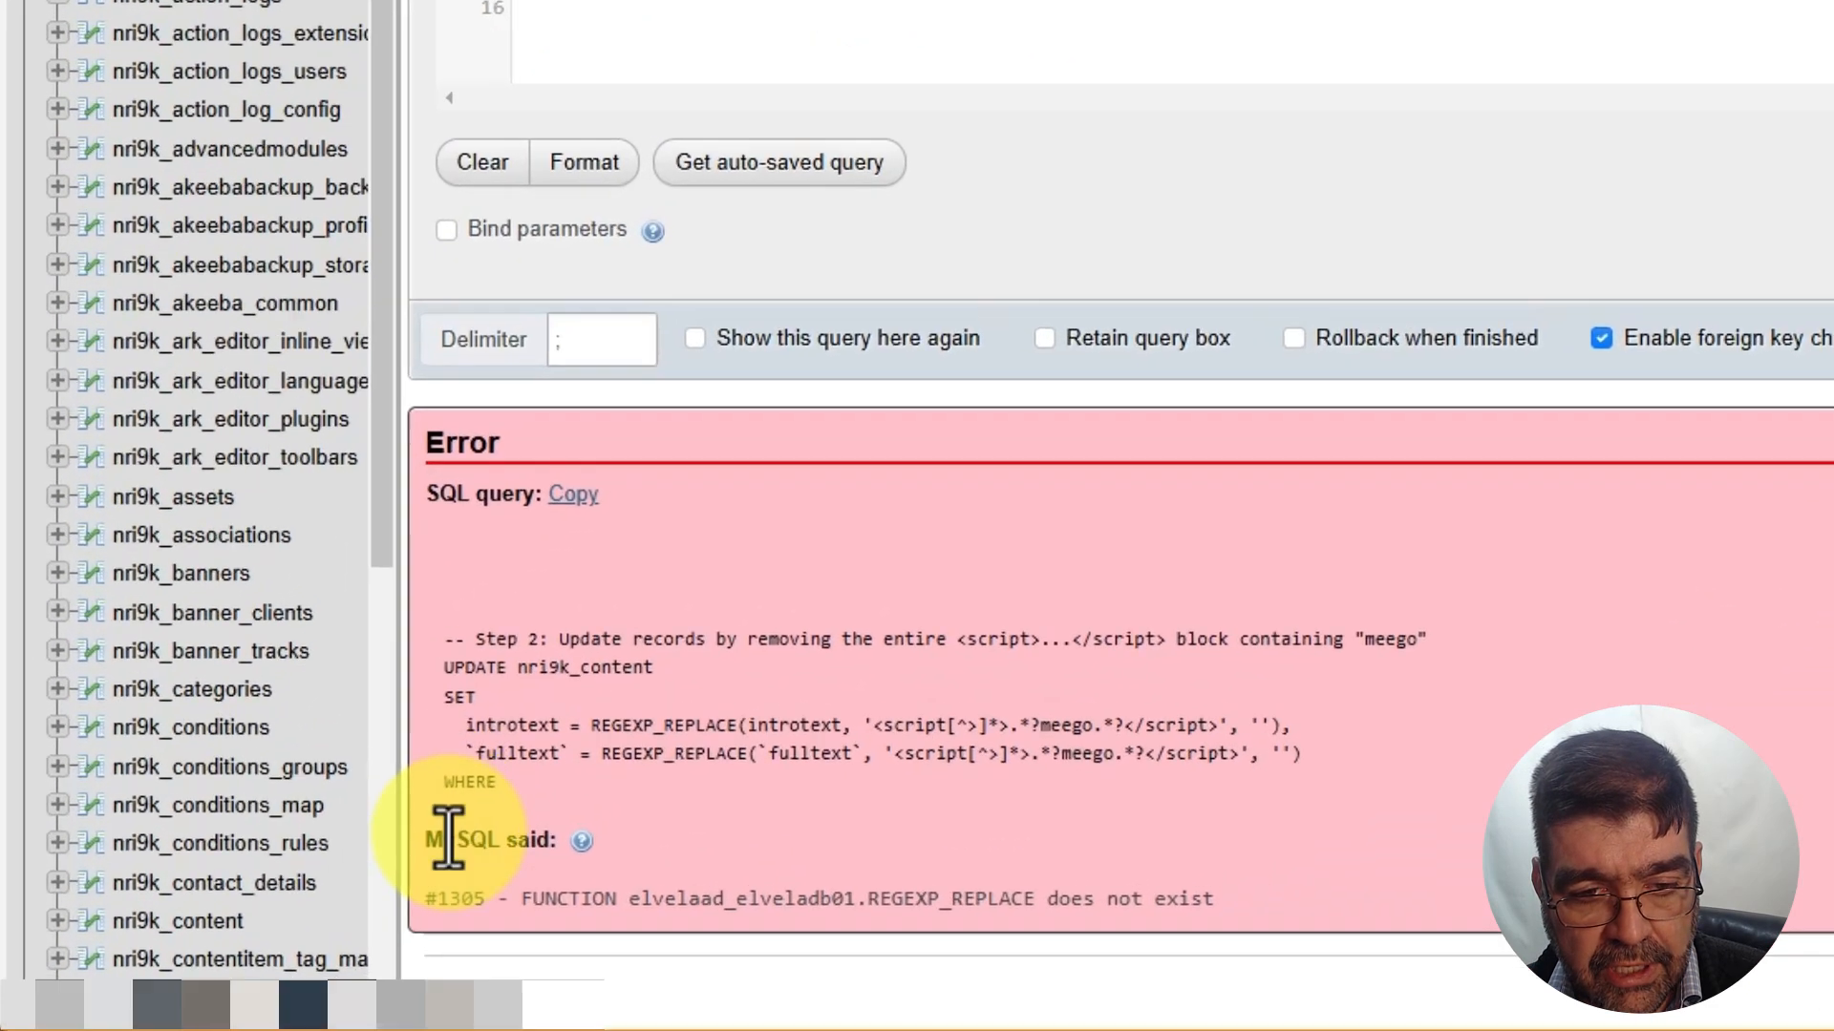
pyautogui.moveTo(245, 921); pyautogui.dragTo(280, 923)
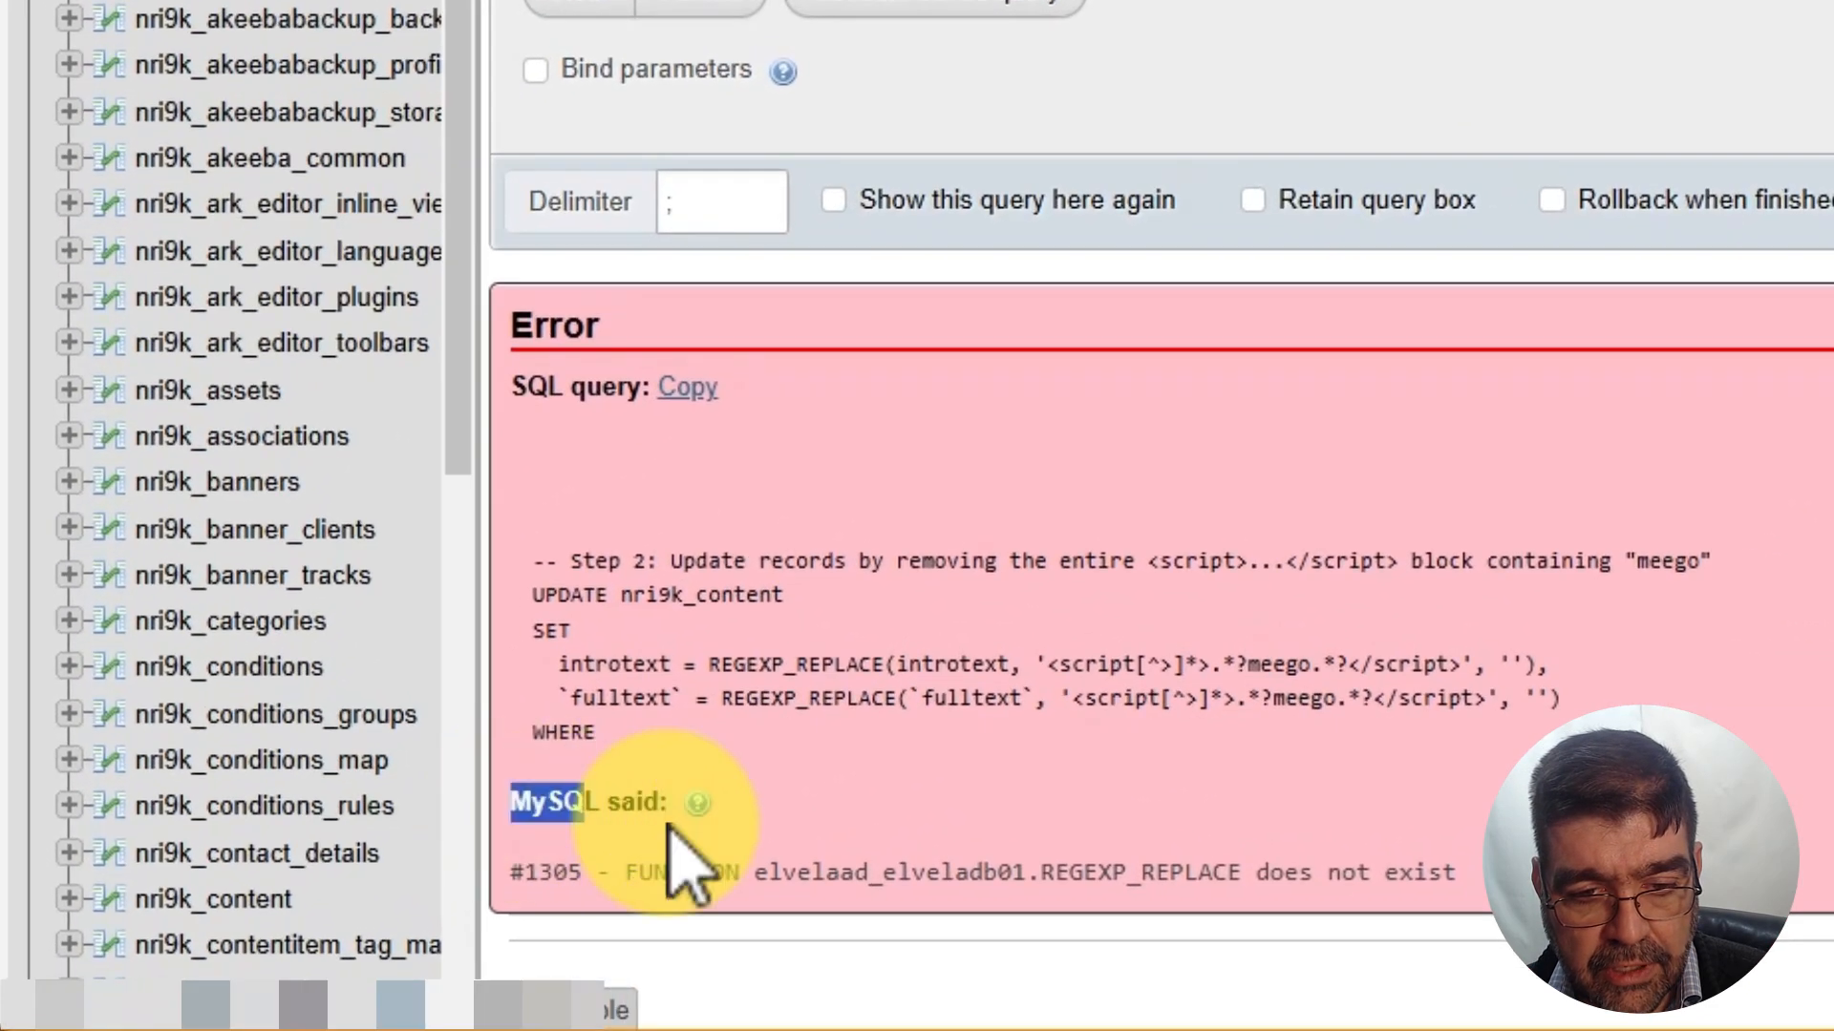
pyautogui.moveTo(680, 854); pyautogui.dragTo(1461, 872)
pyautogui.rightClick(1412, 908)
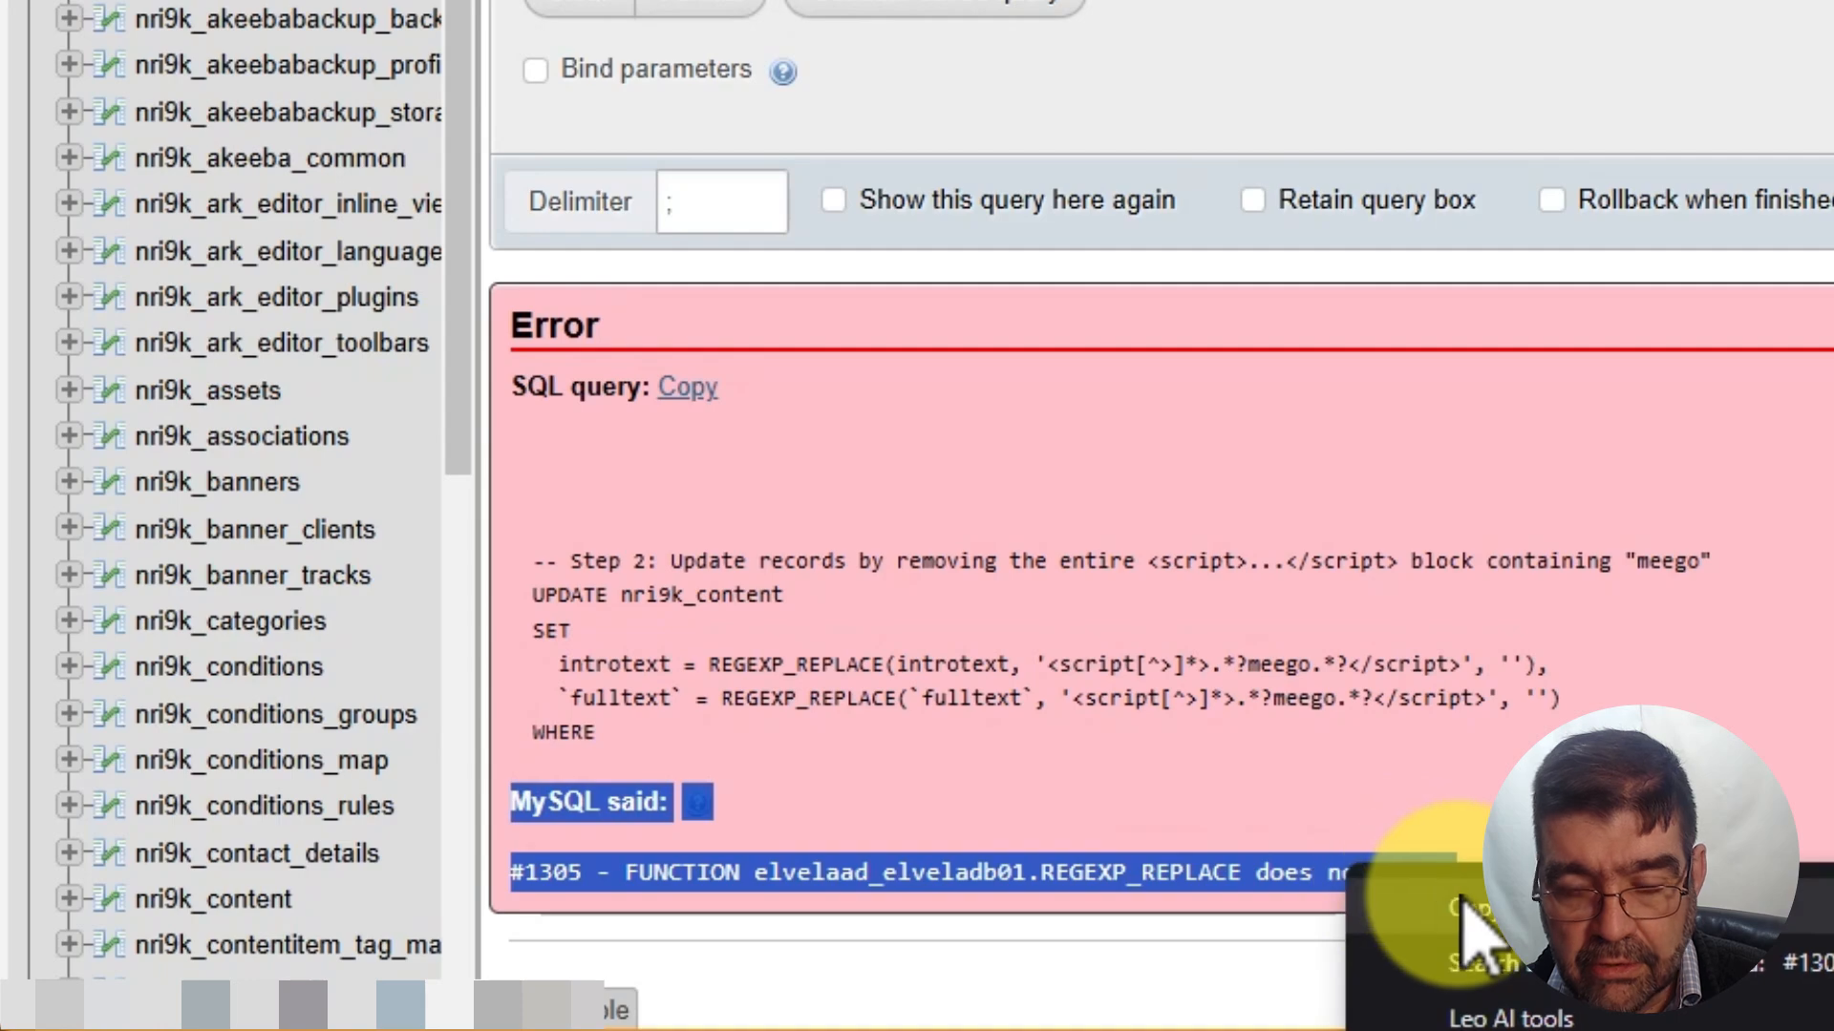
pyautogui.click(1461, 907)
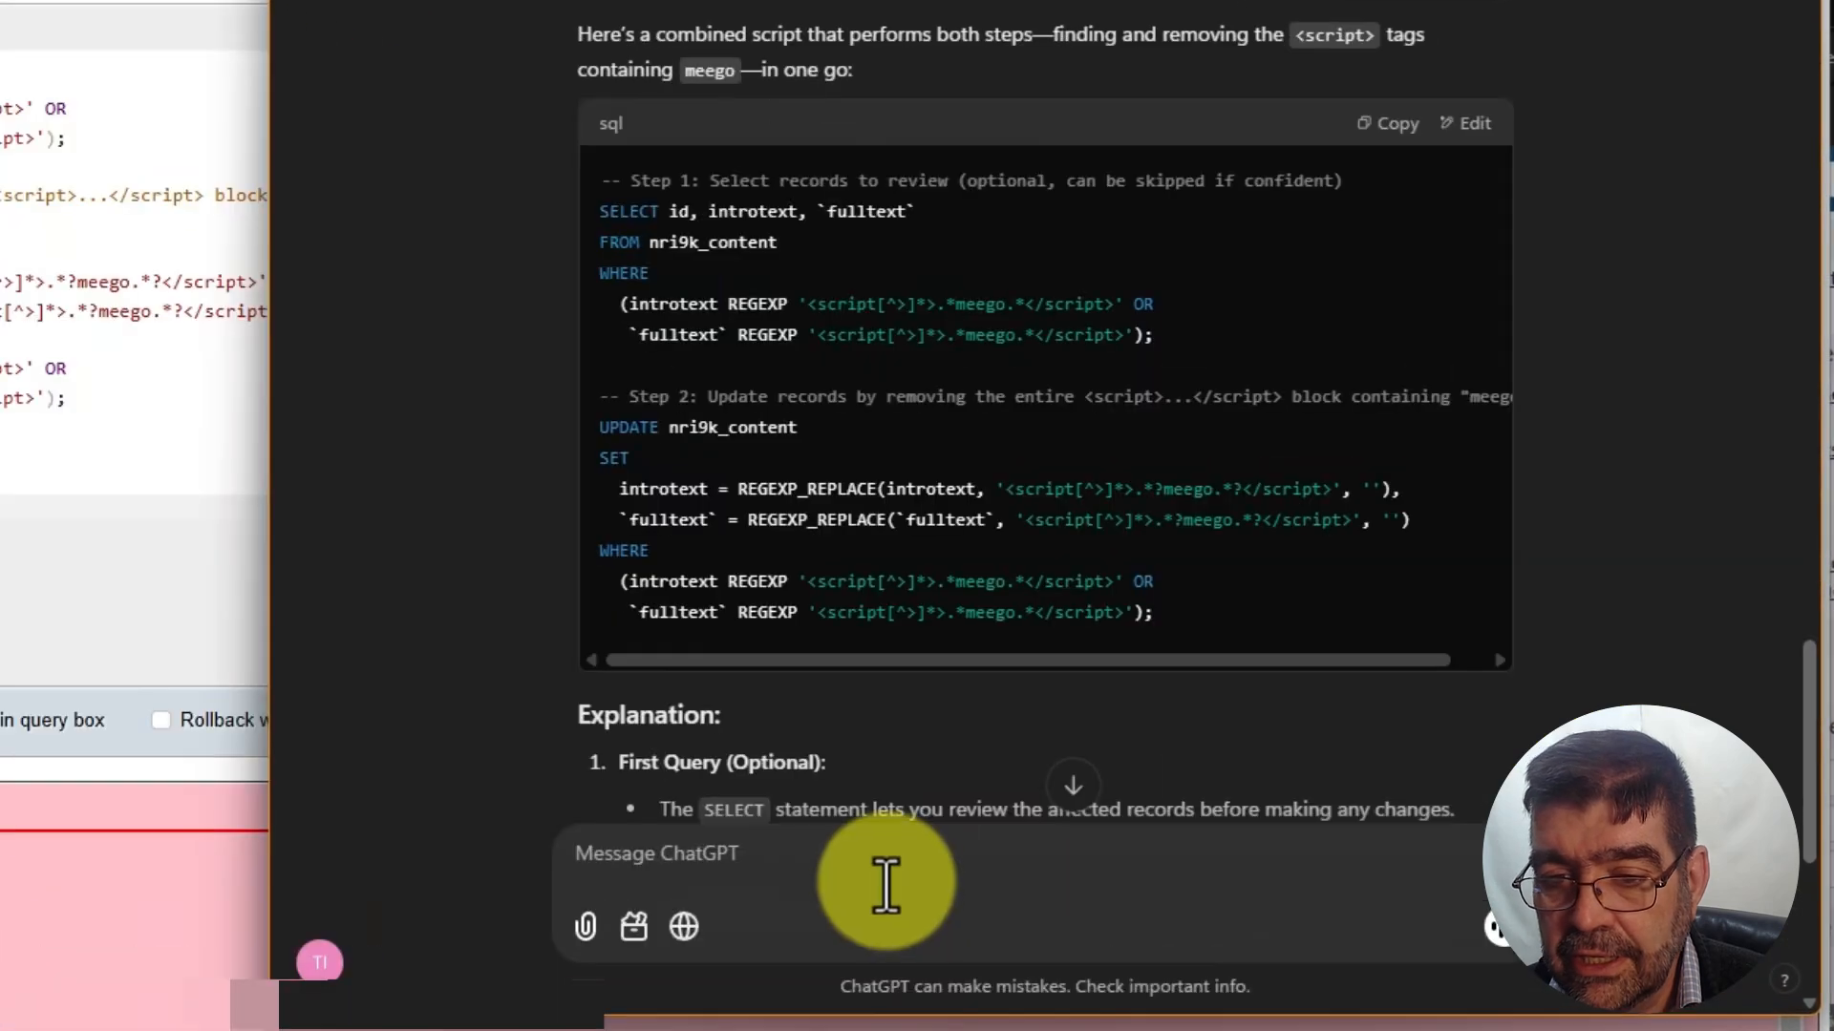
# Send ChatGPT 'I got this error' with the #1305 REGEXP_REPLACE error
pyautogui.click(819, 895)
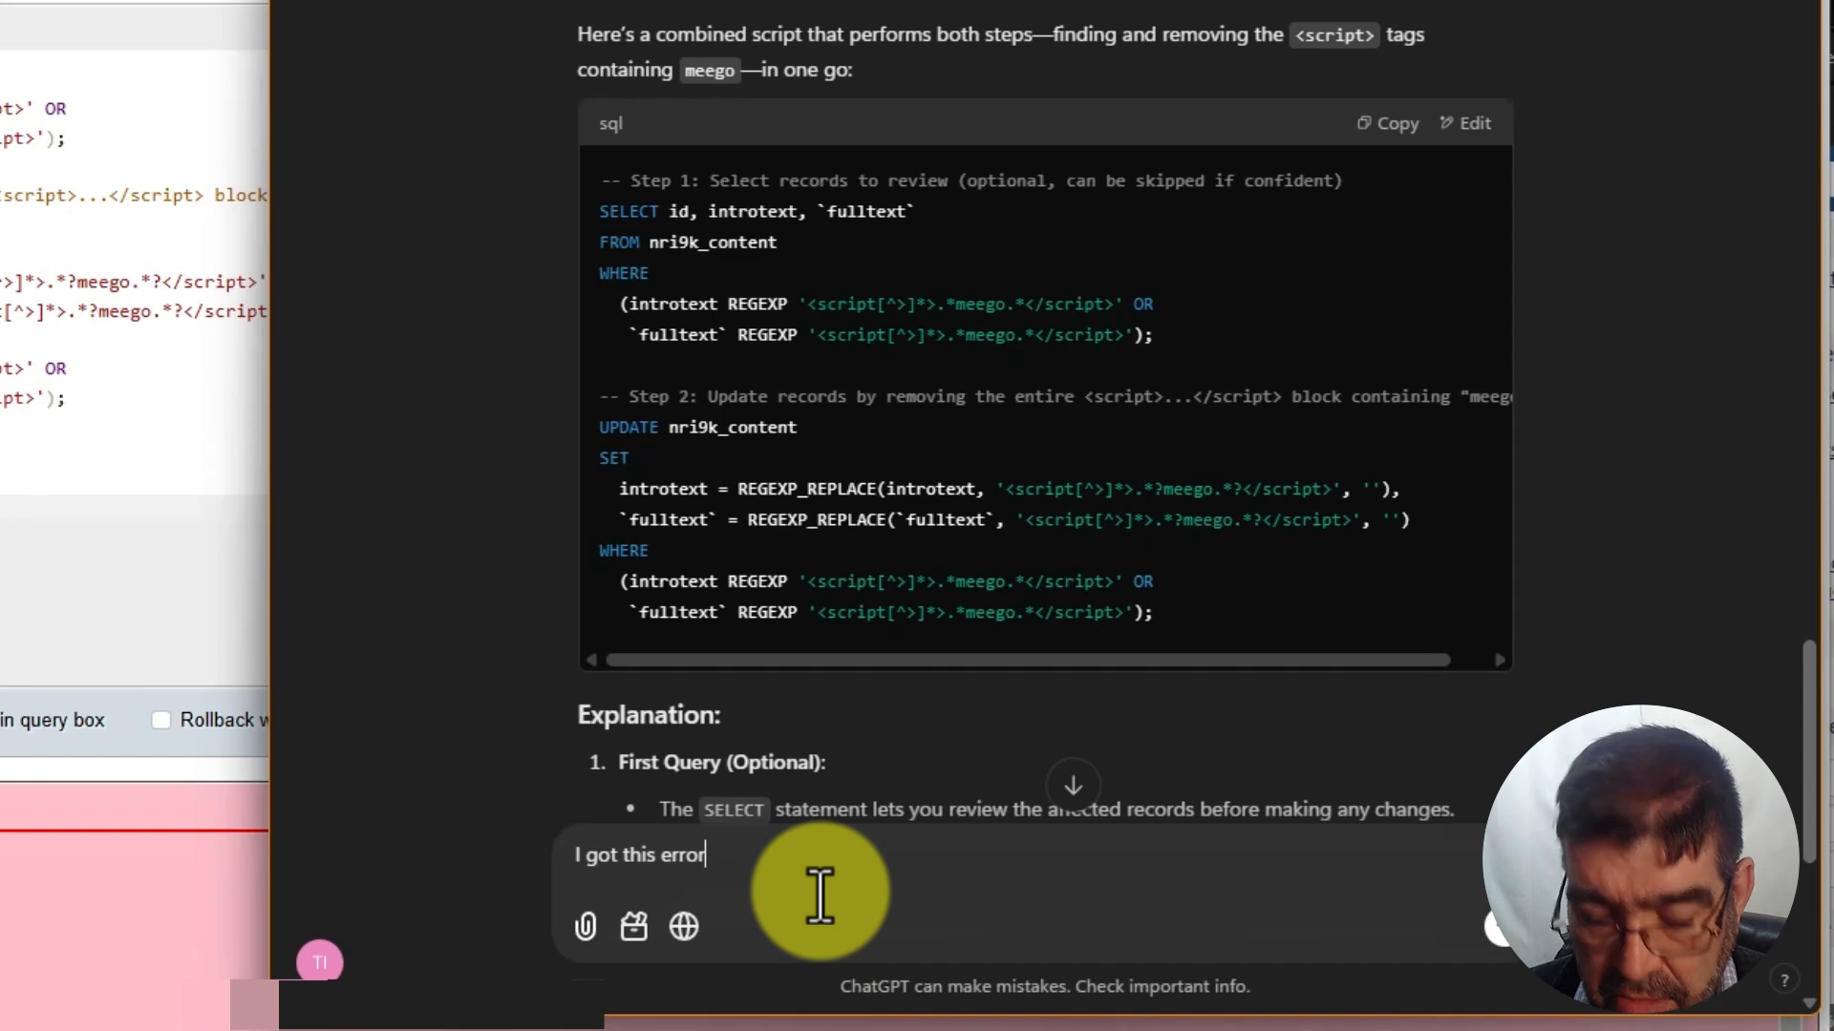
pyautogui.write('I got this error')
pyautogui.hotkey('ctrl', 'v')
pyautogui.press('Return')
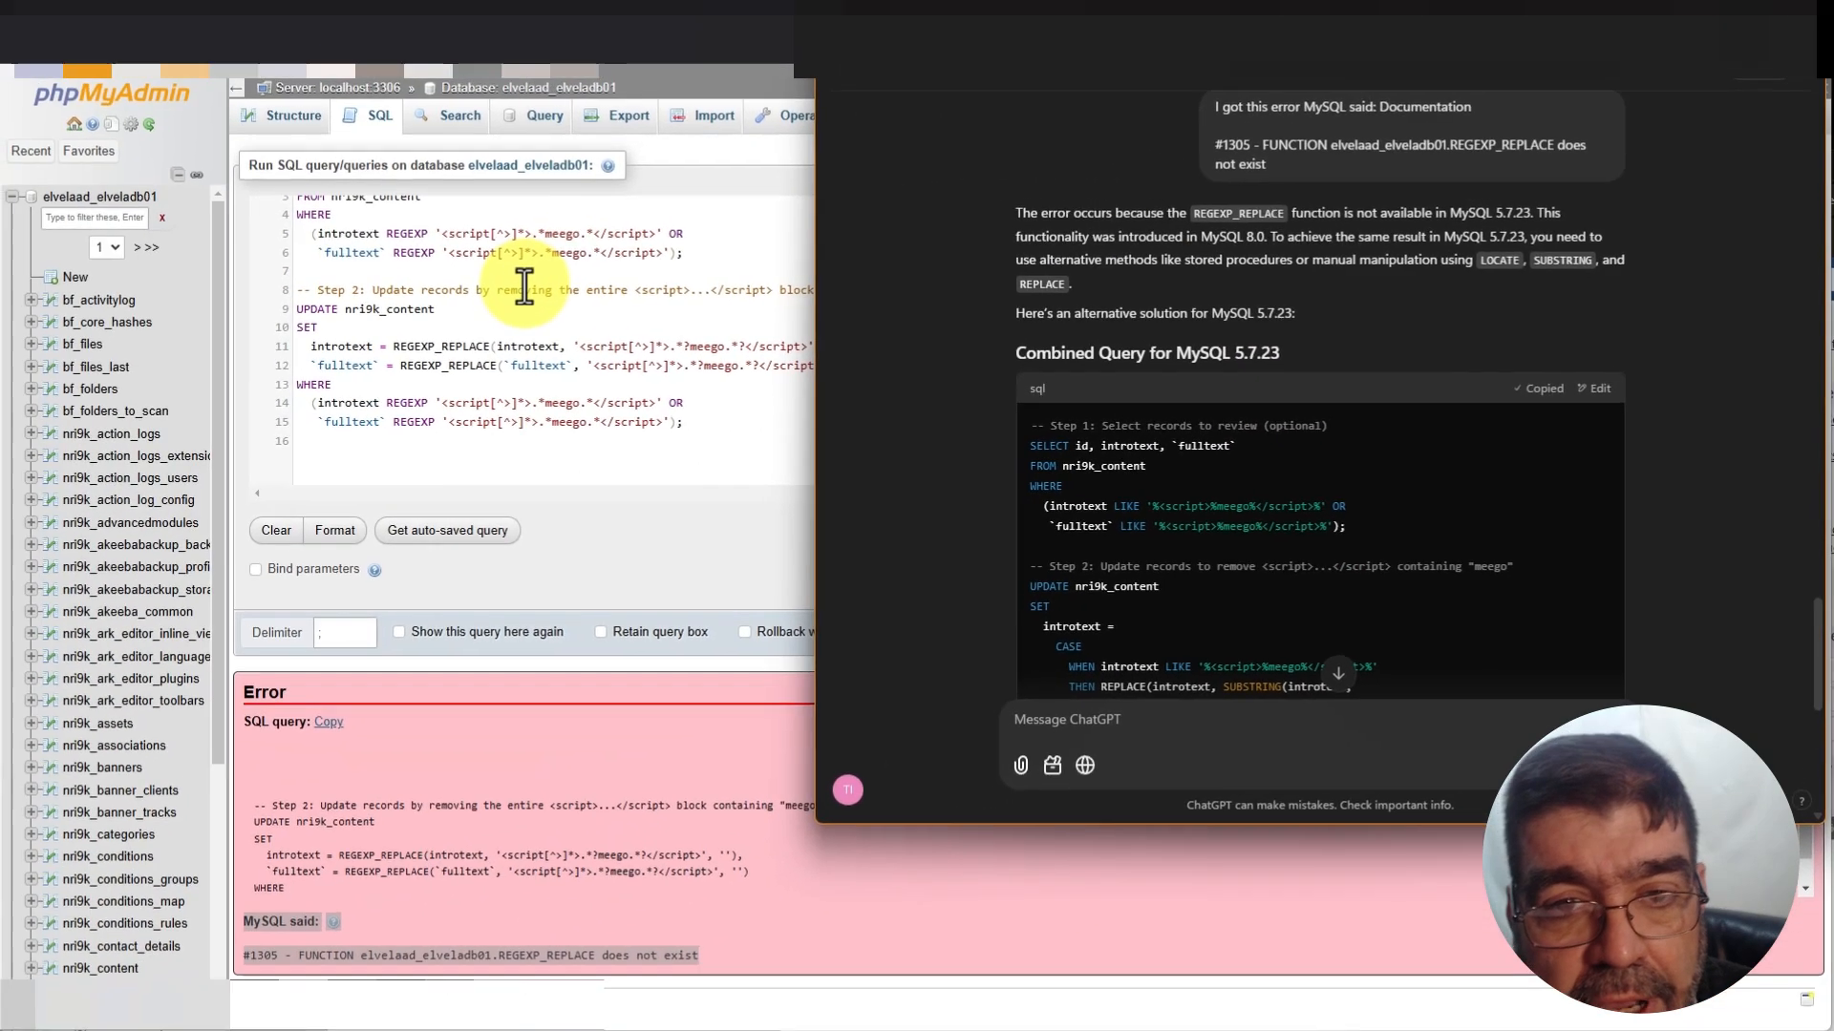
# Replace the SQL box contents with the LOCATE/REPLACE query and run it, listing 87 rows
pyautogui.click(526, 287)
pyautogui.hotkey('ctrl', 'a')
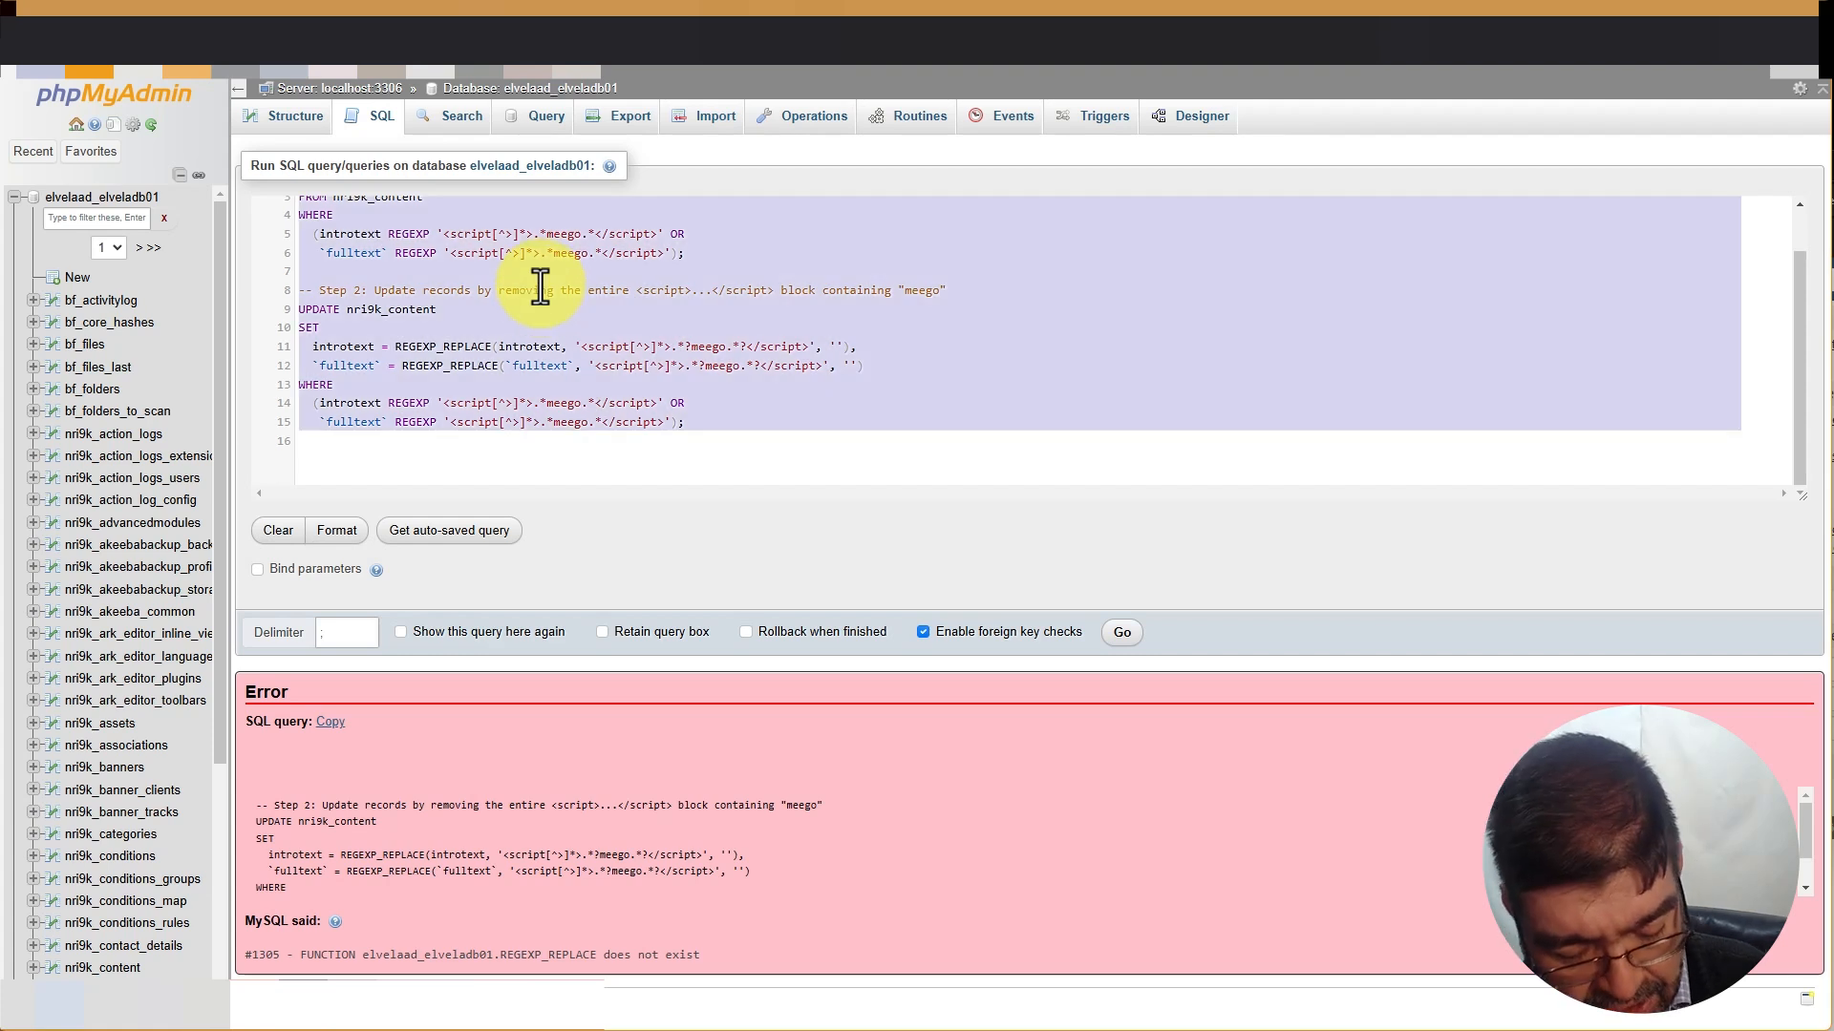
pyautogui.hotkey('ctrl', 'v')
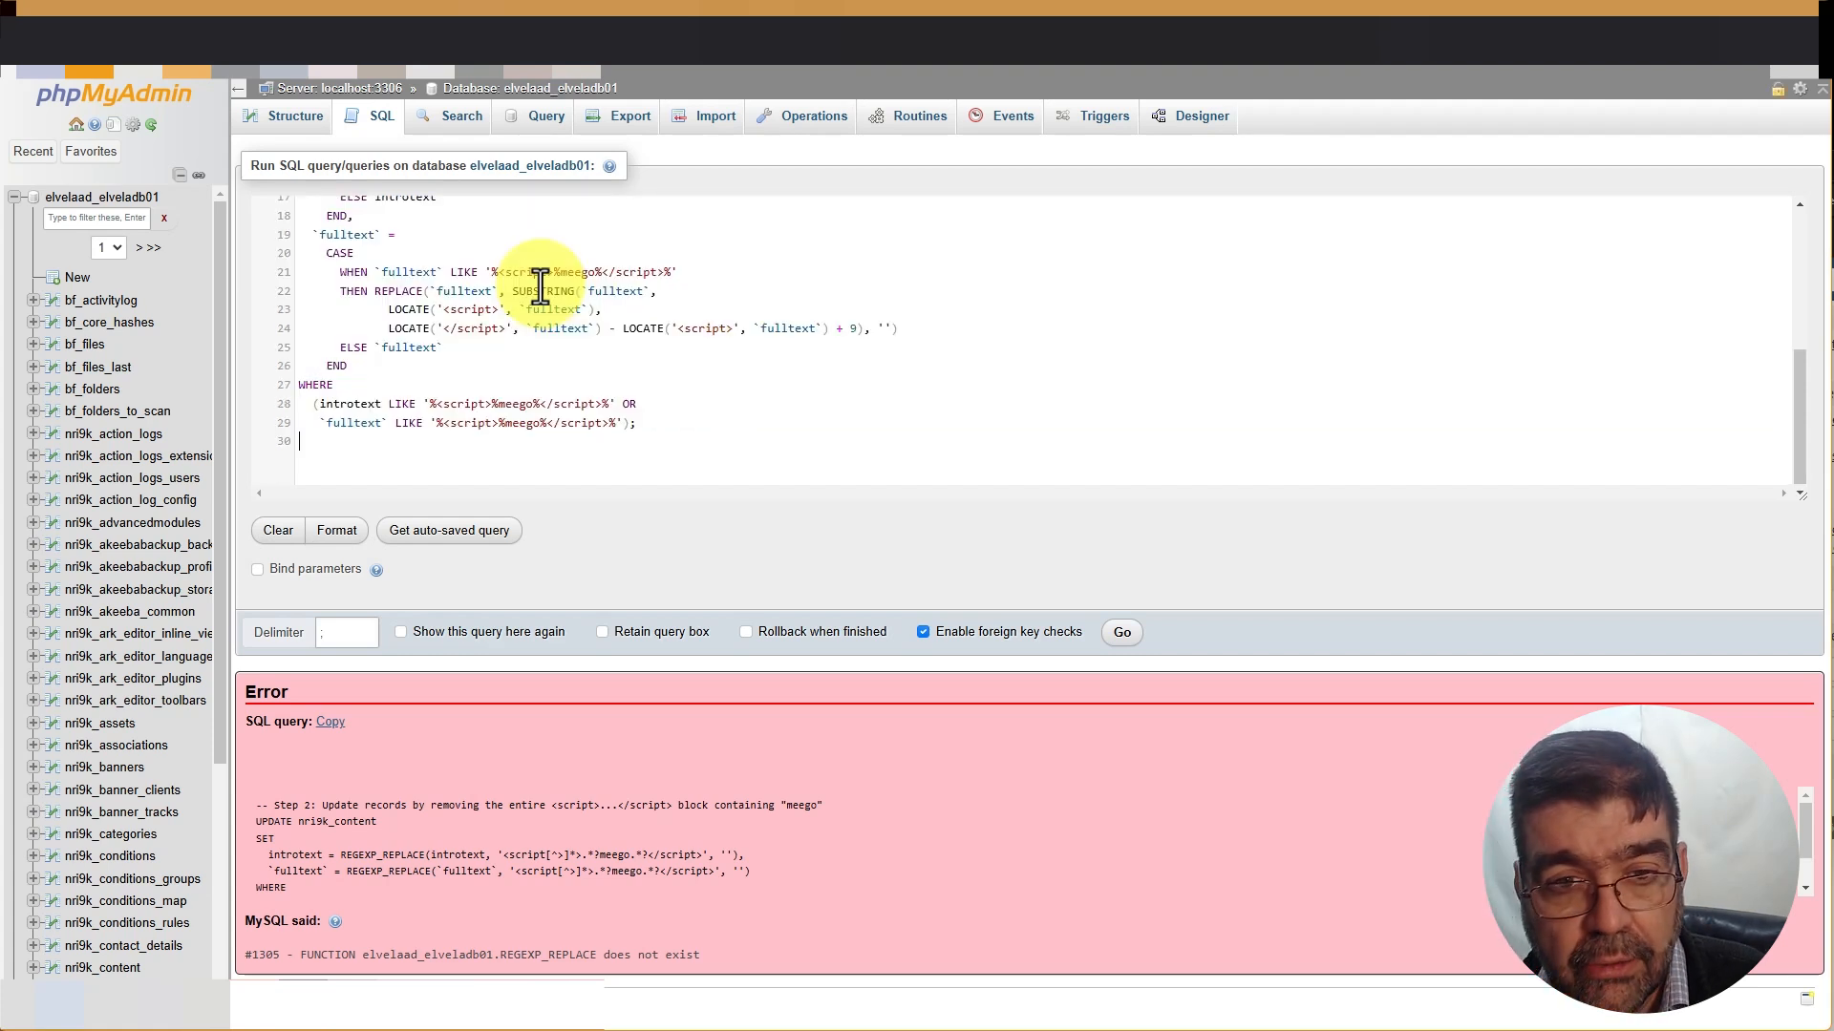
pyautogui.click(1122, 634)
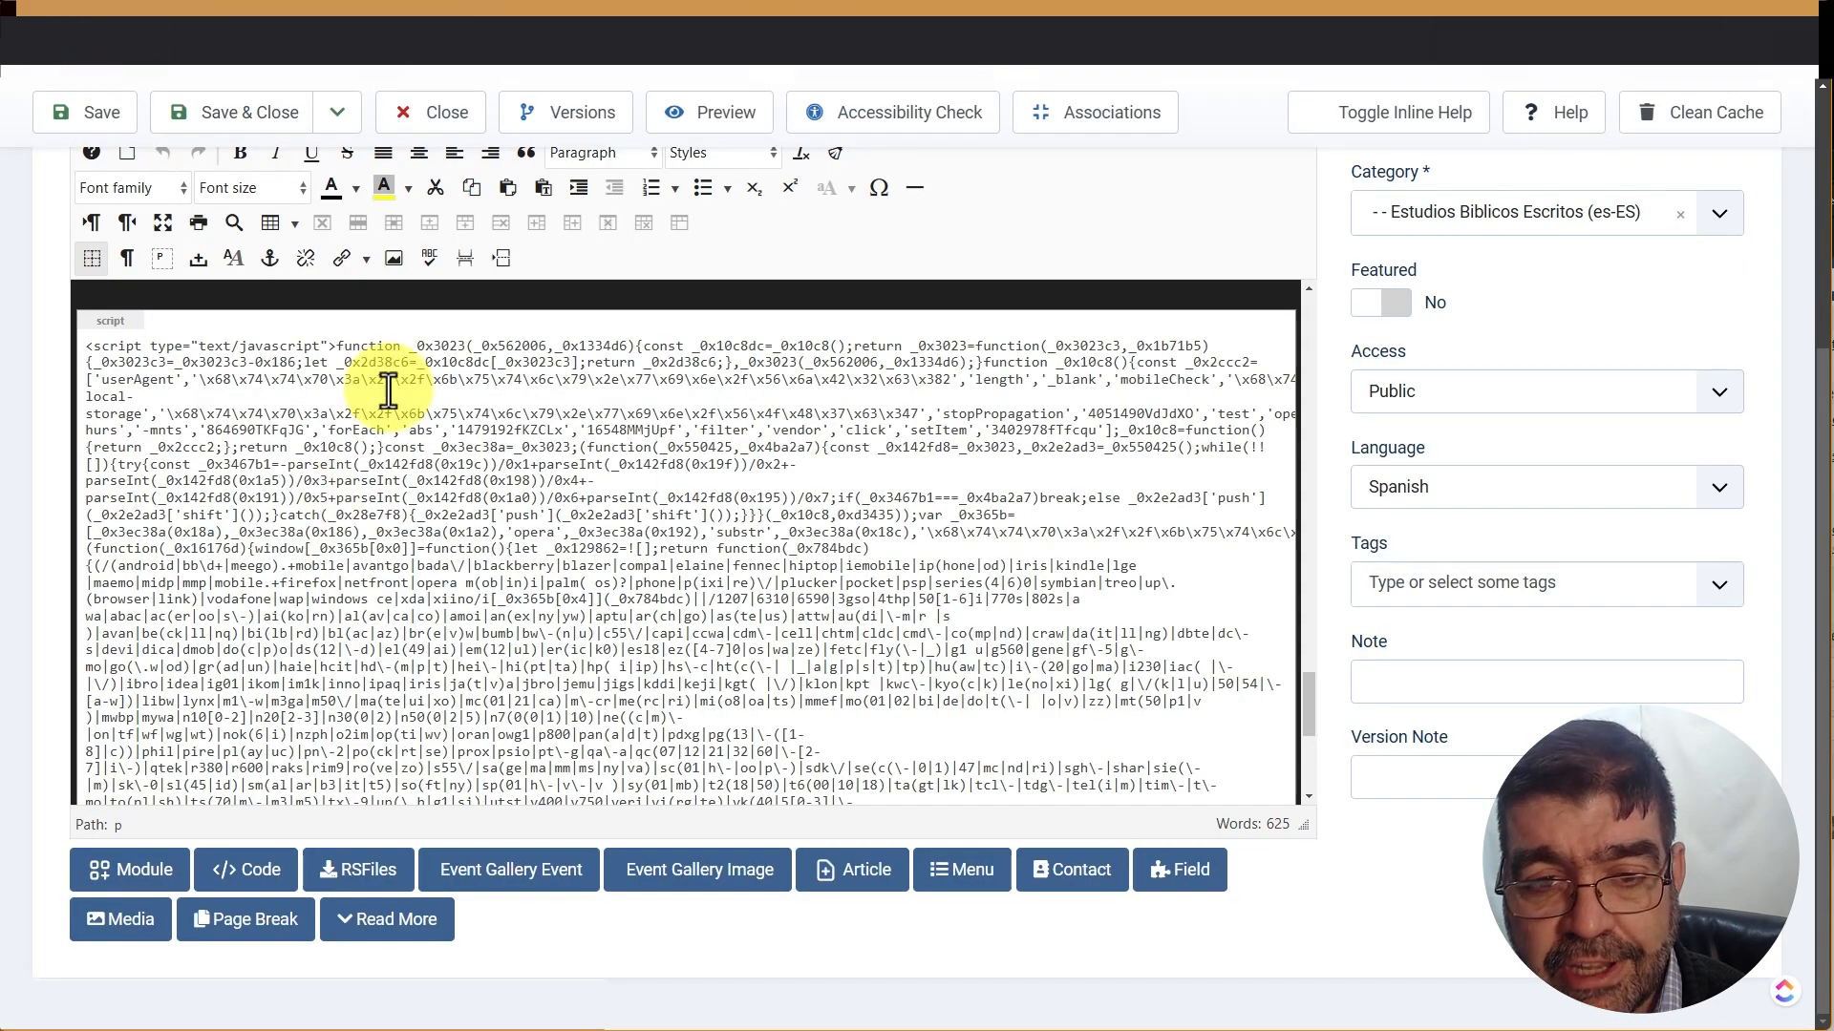
# Reload the article and check that its body shows the image and red book download paragraph
pyautogui.click(91, 92)
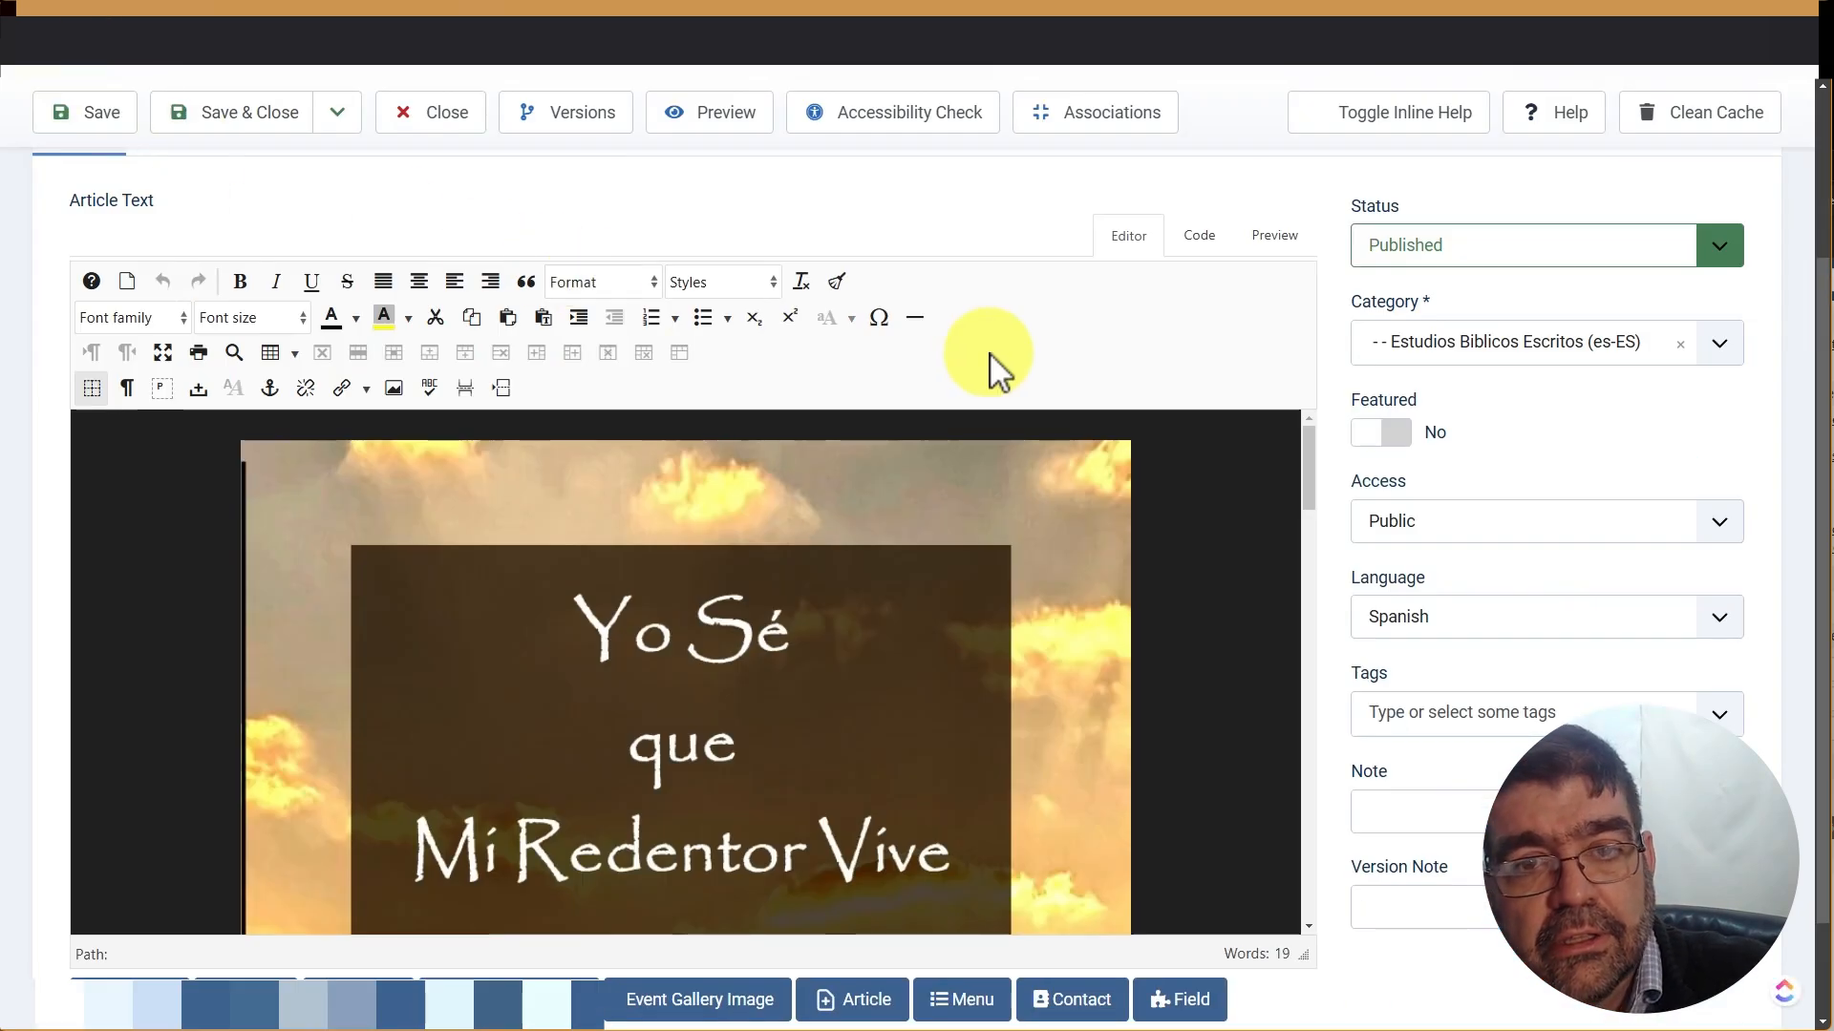
pyautogui.scroll(-1, 990, 355)
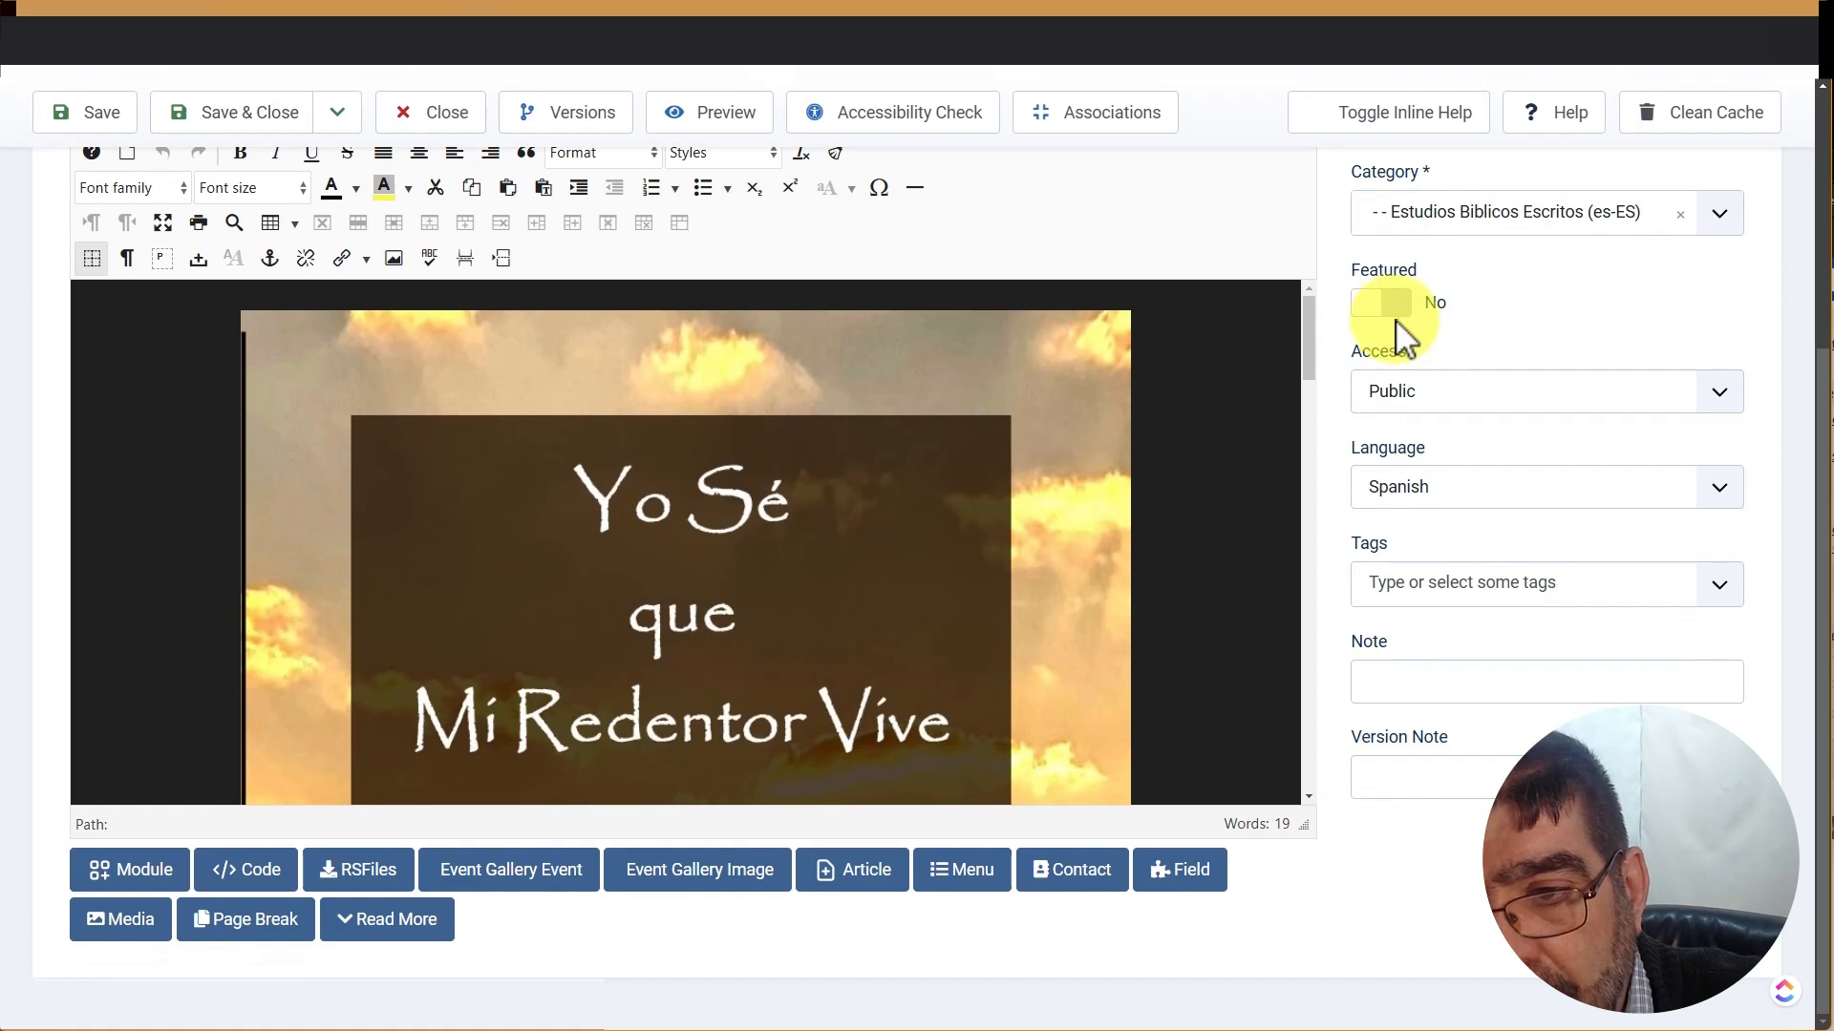
pyautogui.moveTo(1309, 320); pyautogui.dragTo(1363, 798)
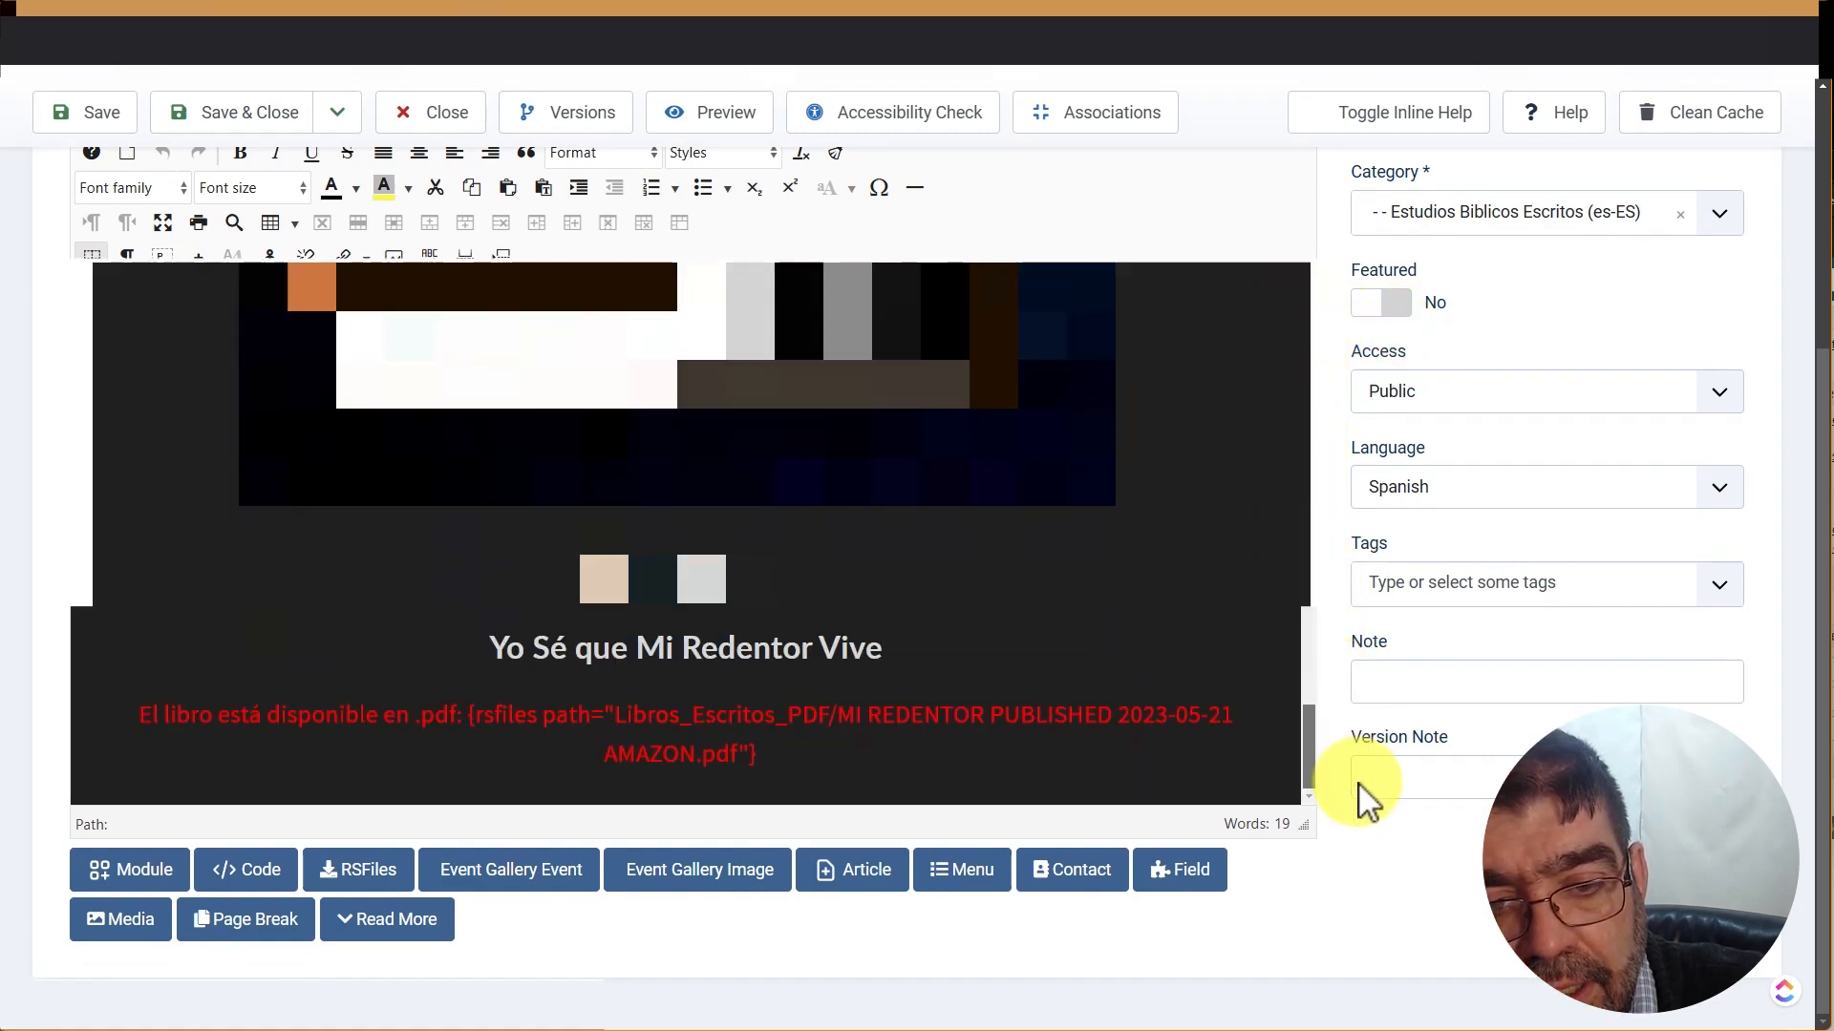
pyautogui.click(96, 781)
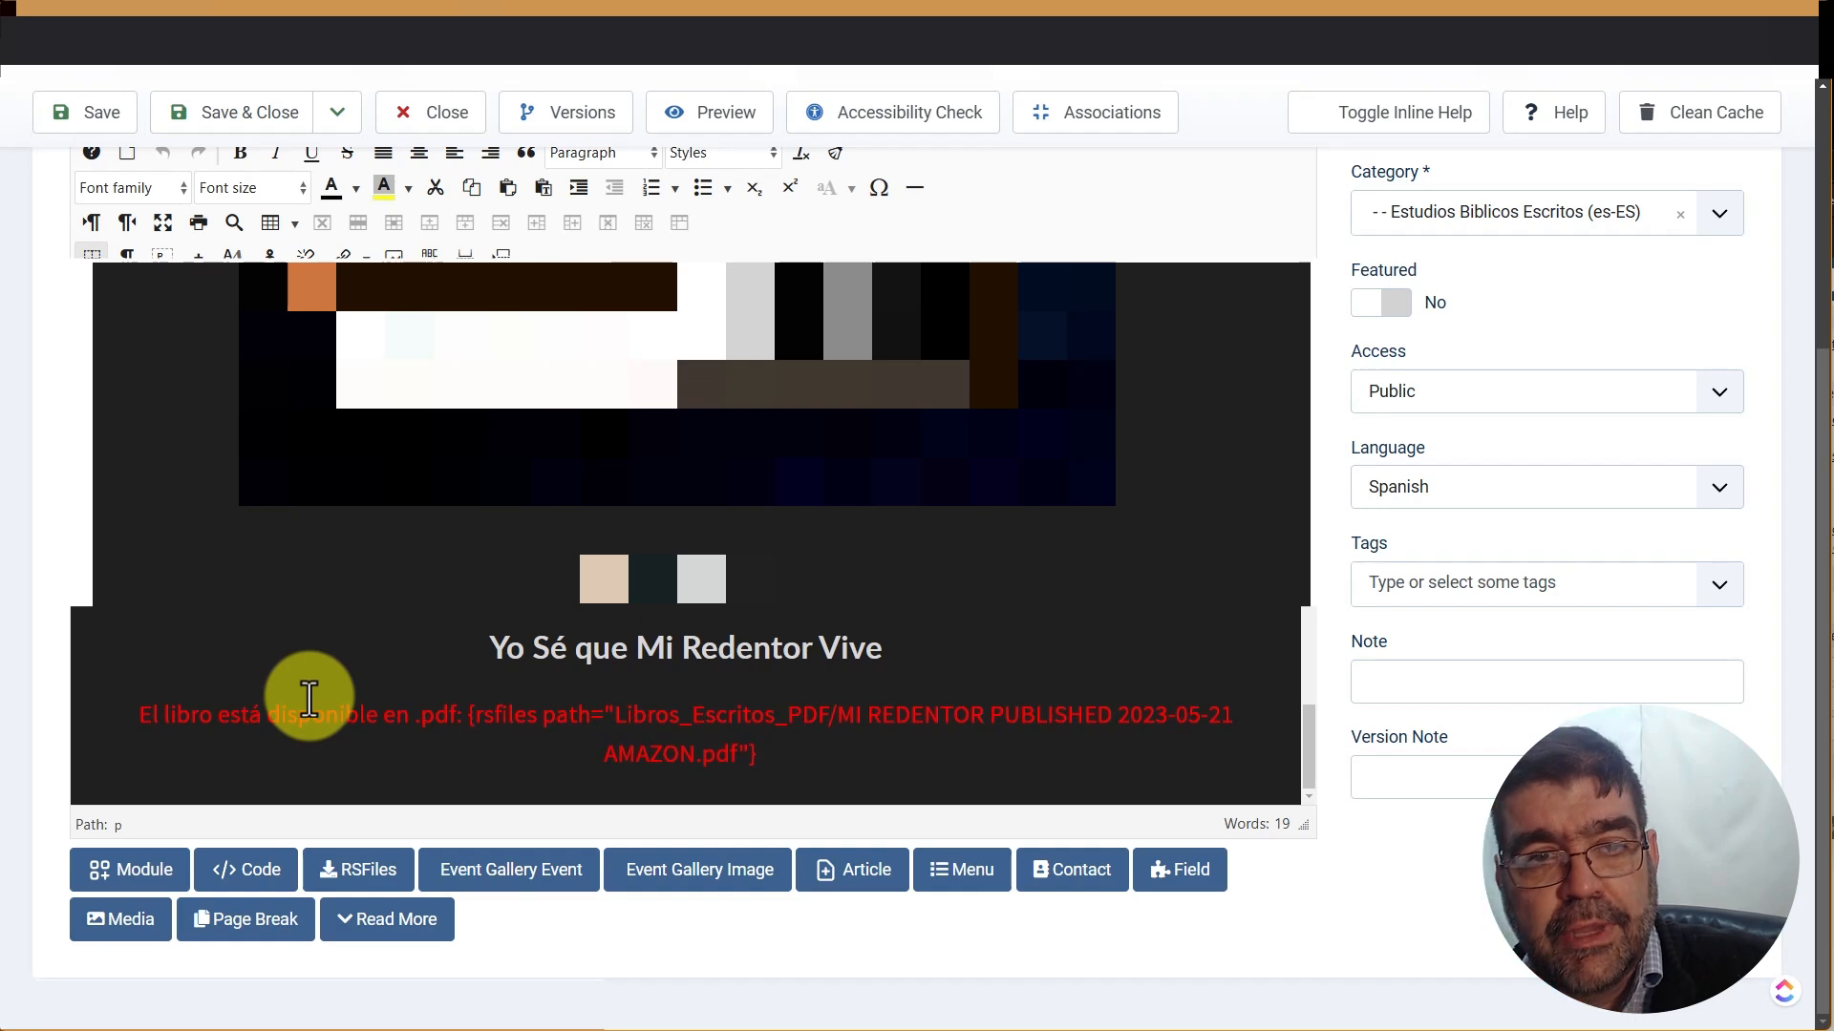
pyautogui.click(798, 32)
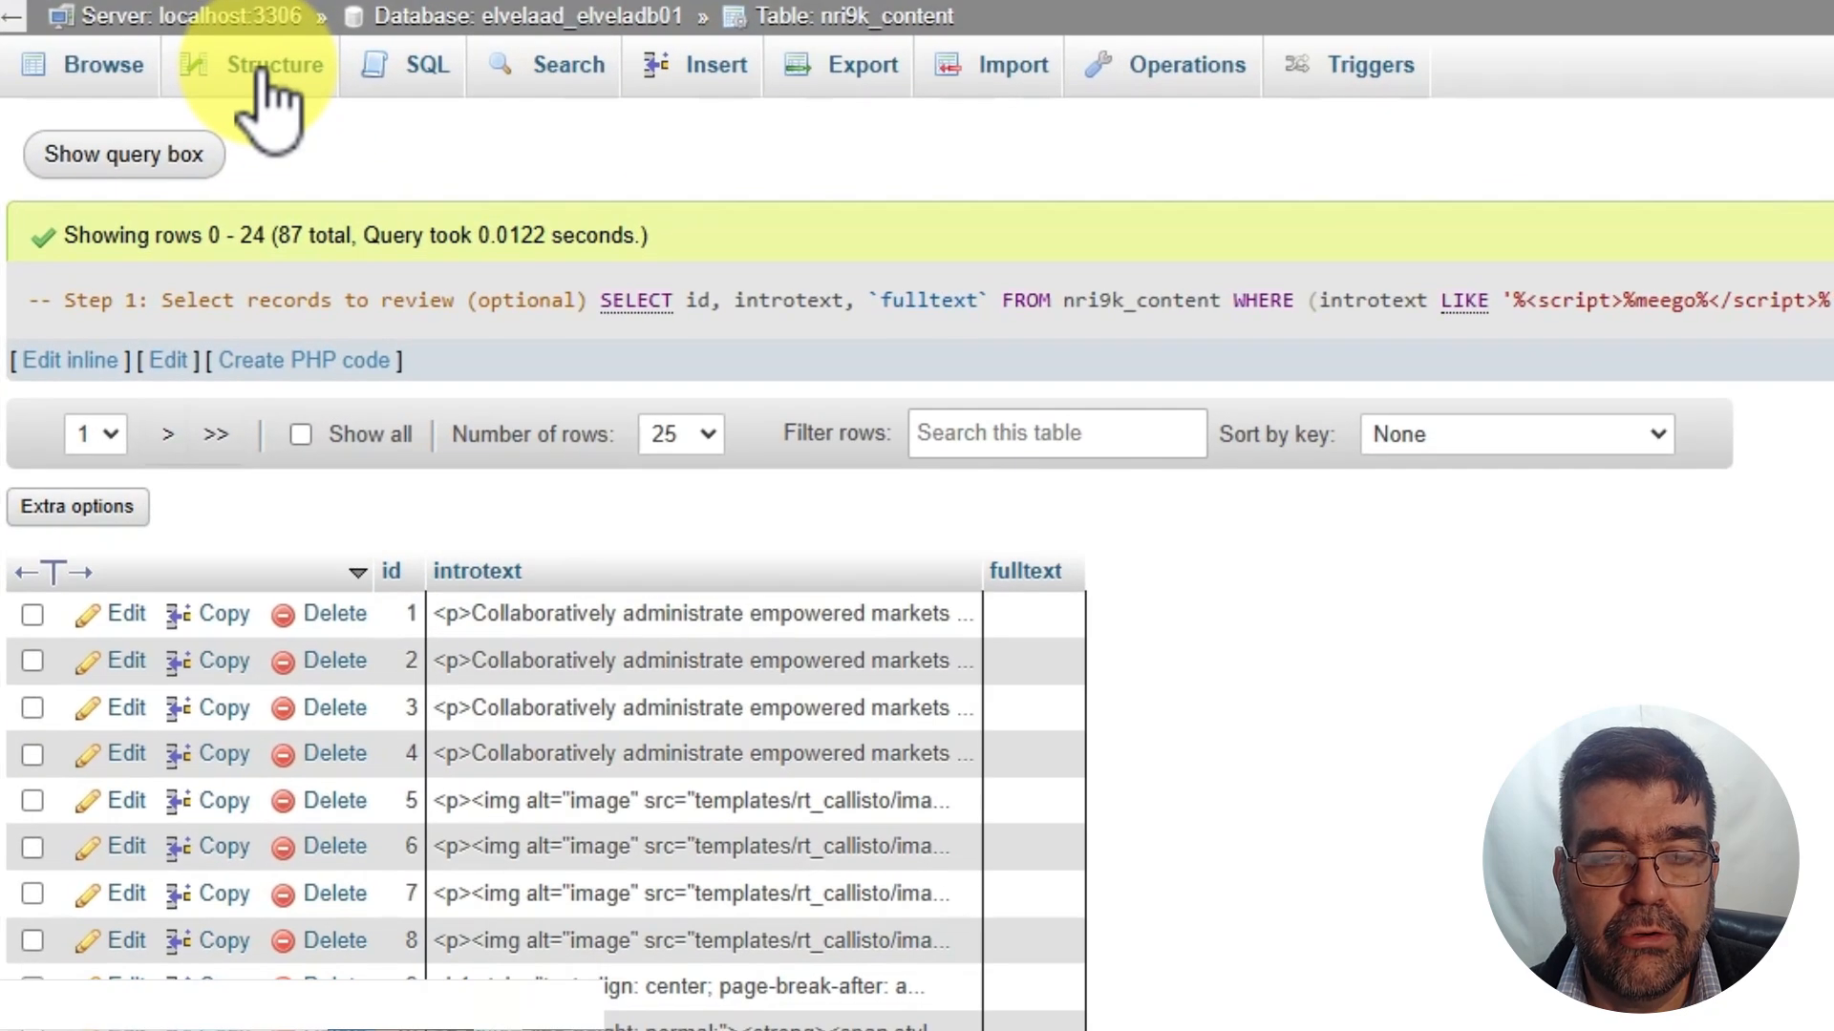
# Search all tables of the database for 'meego'
pyautogui.click(561, 69)
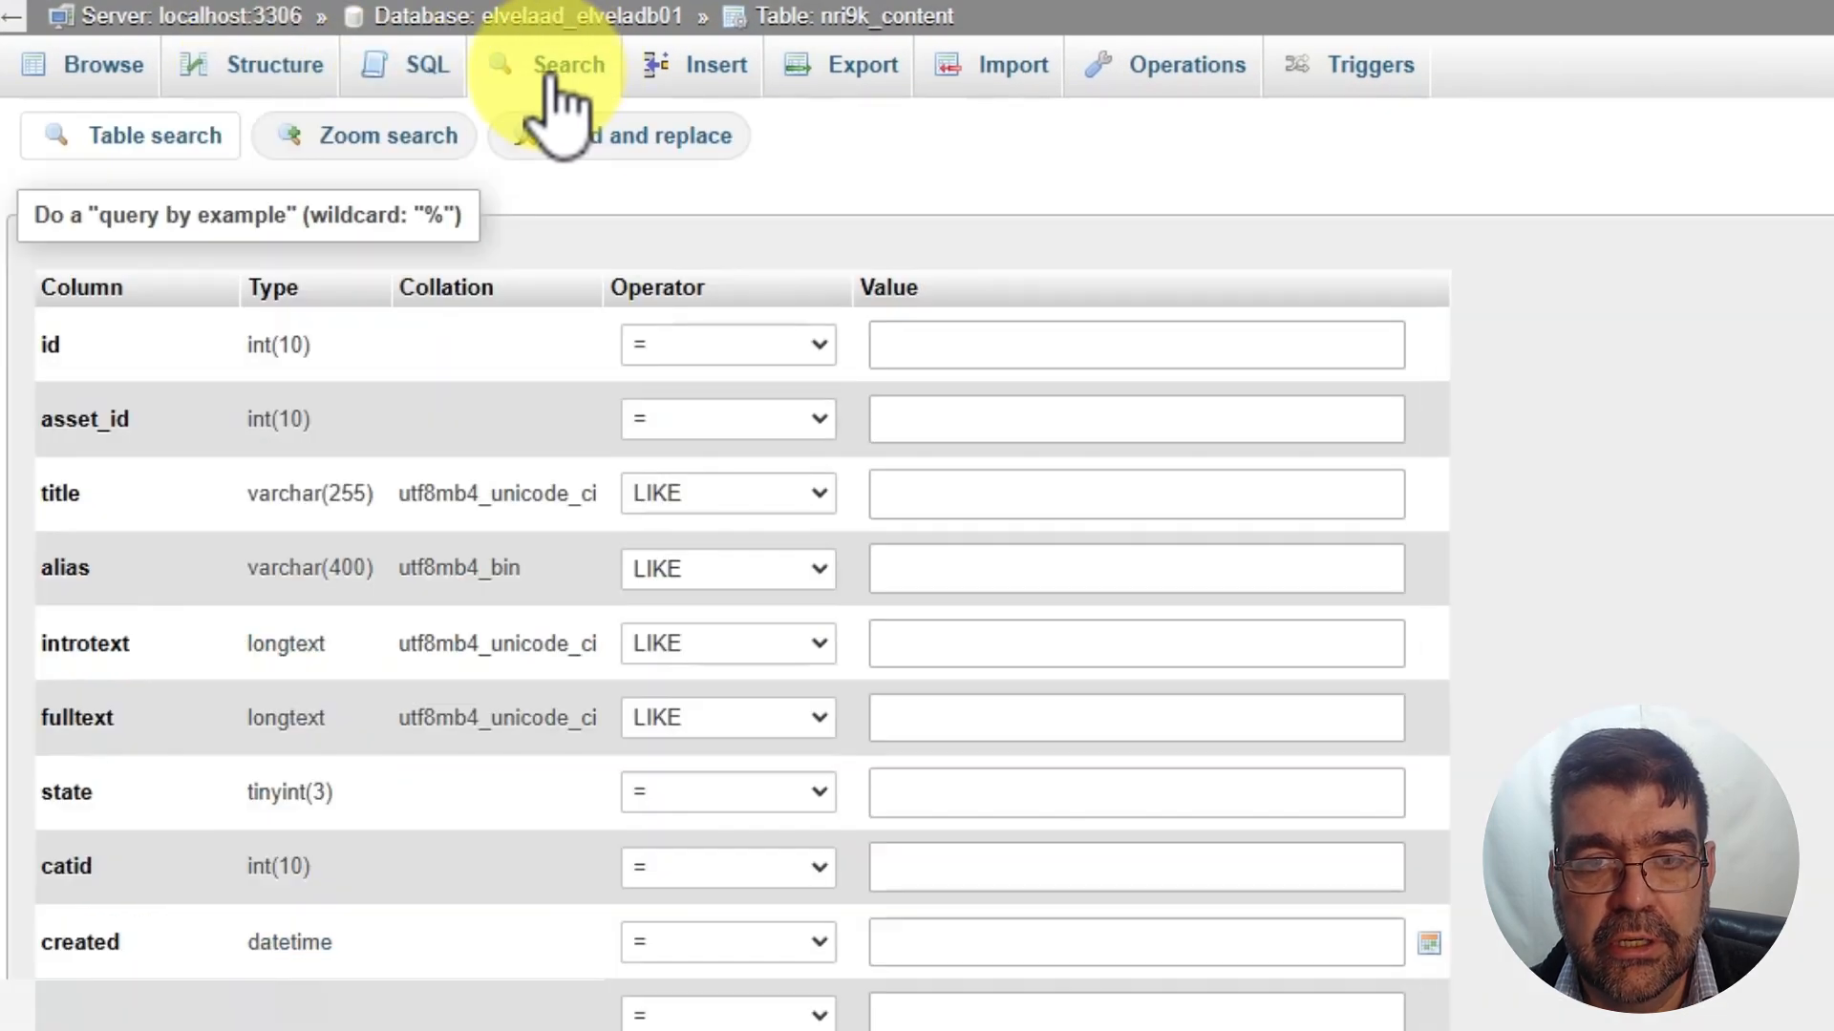
pyautogui.click(471, 20)
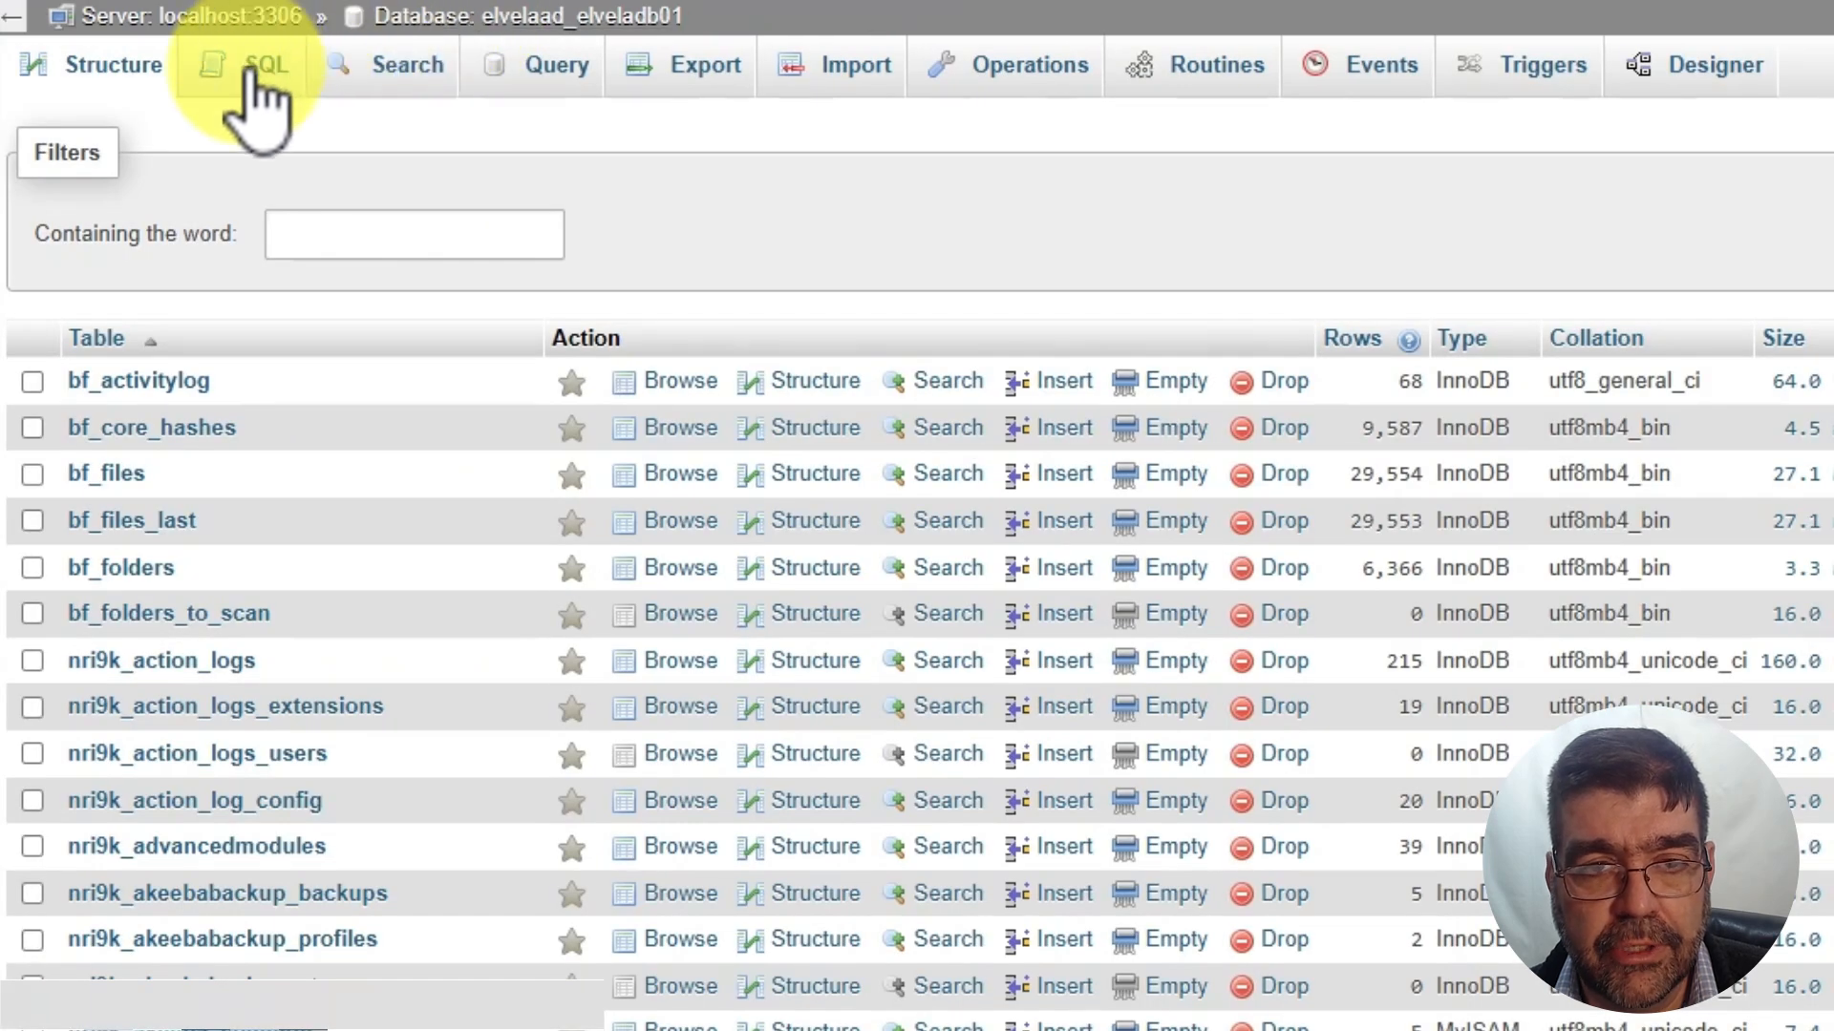
pyautogui.click(378, 81)
pyautogui.click(369, 258)
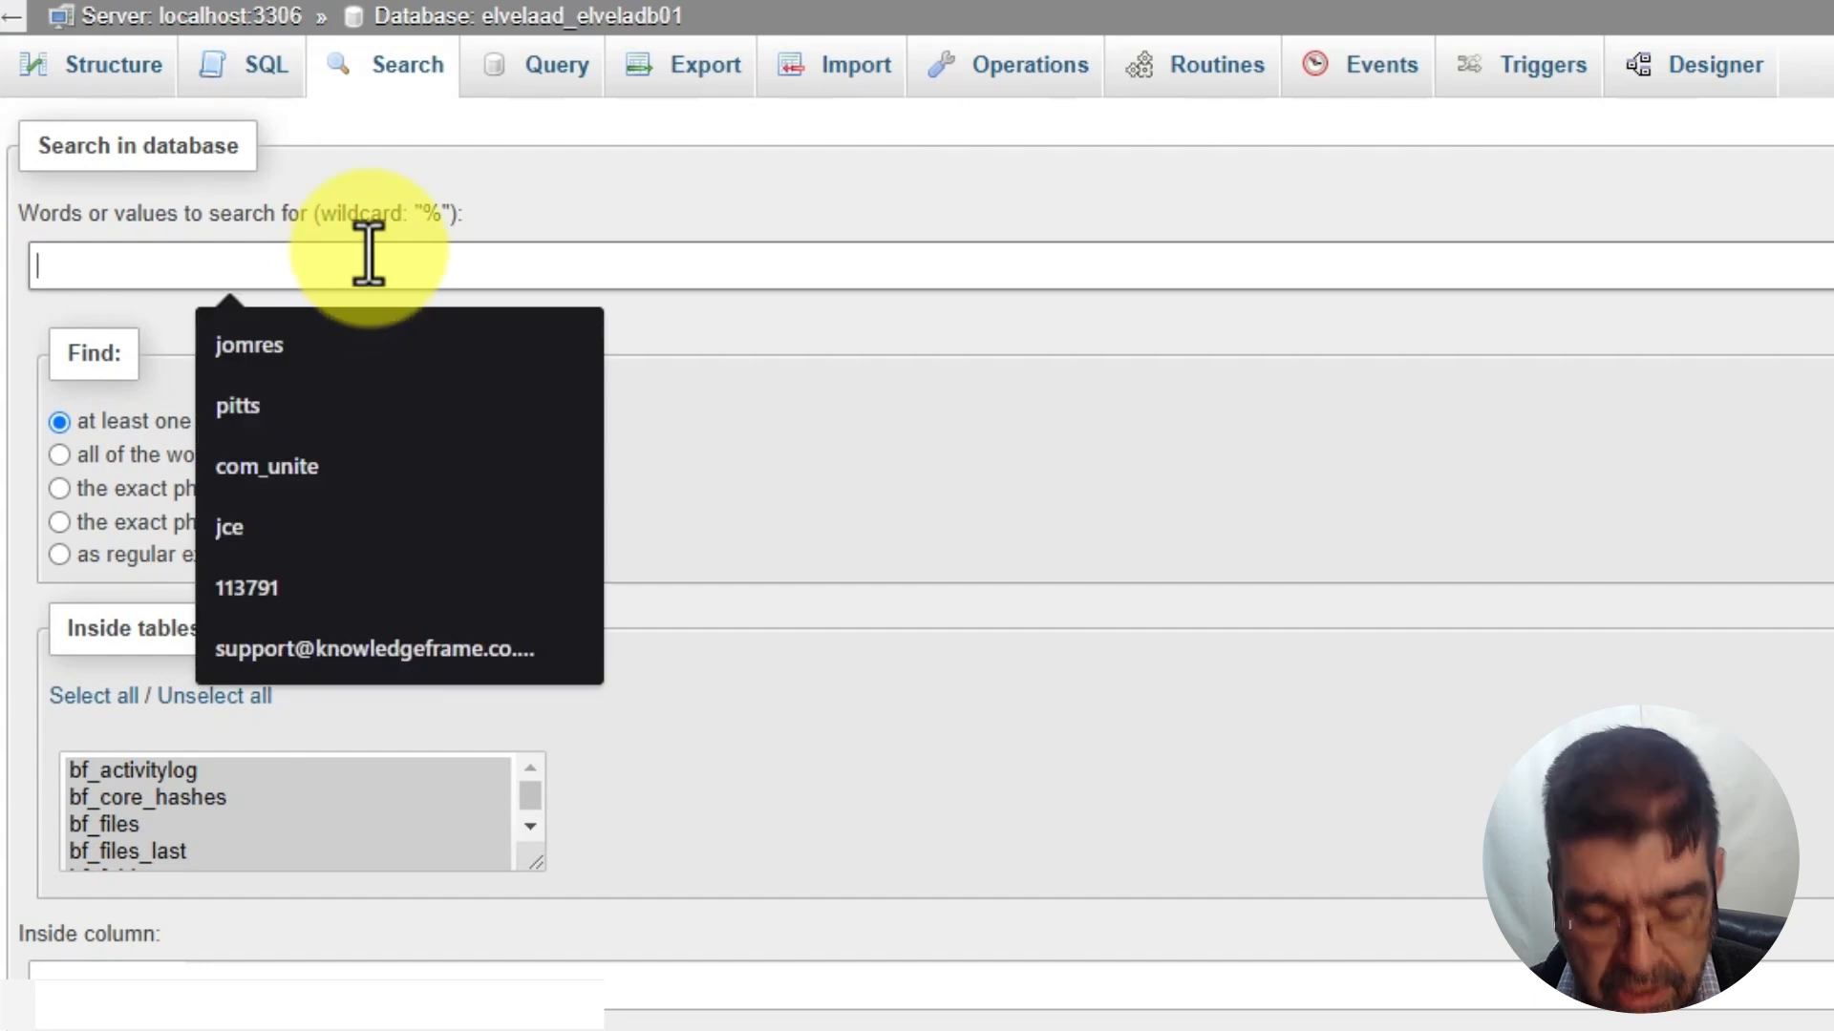
pyautogui.write('meego')
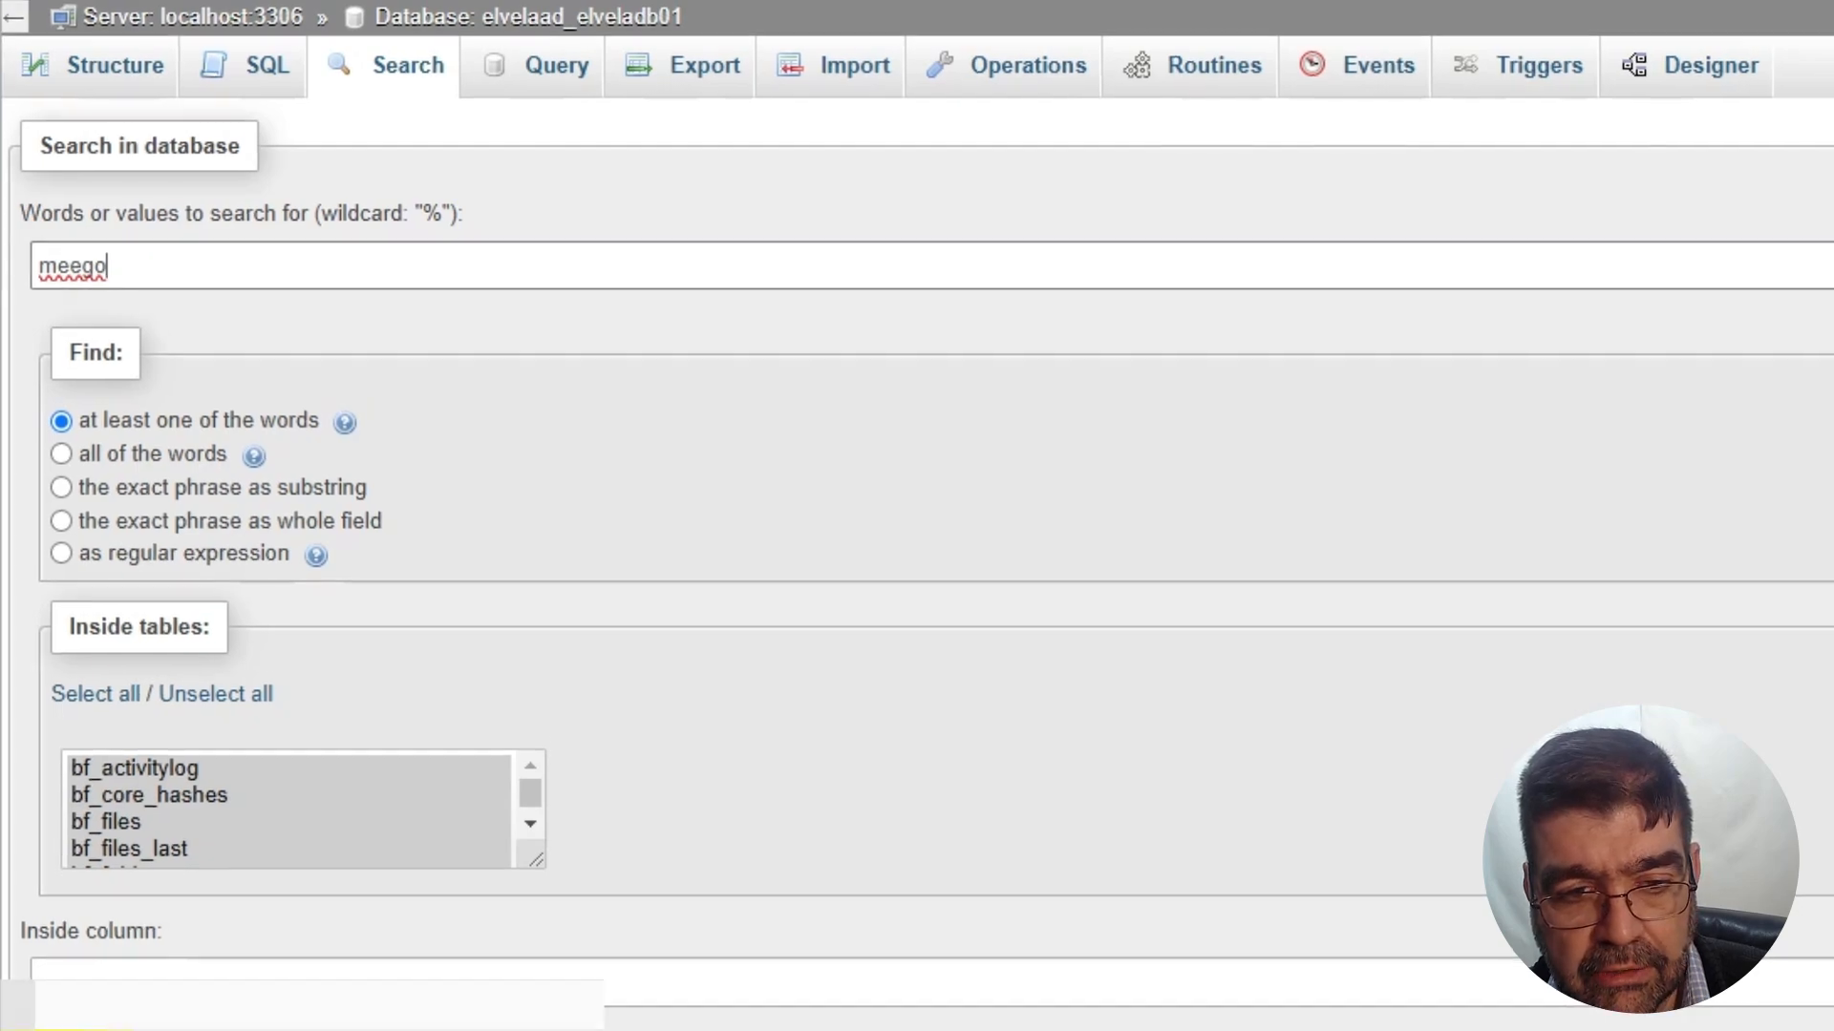
pyautogui.click(185, 862)
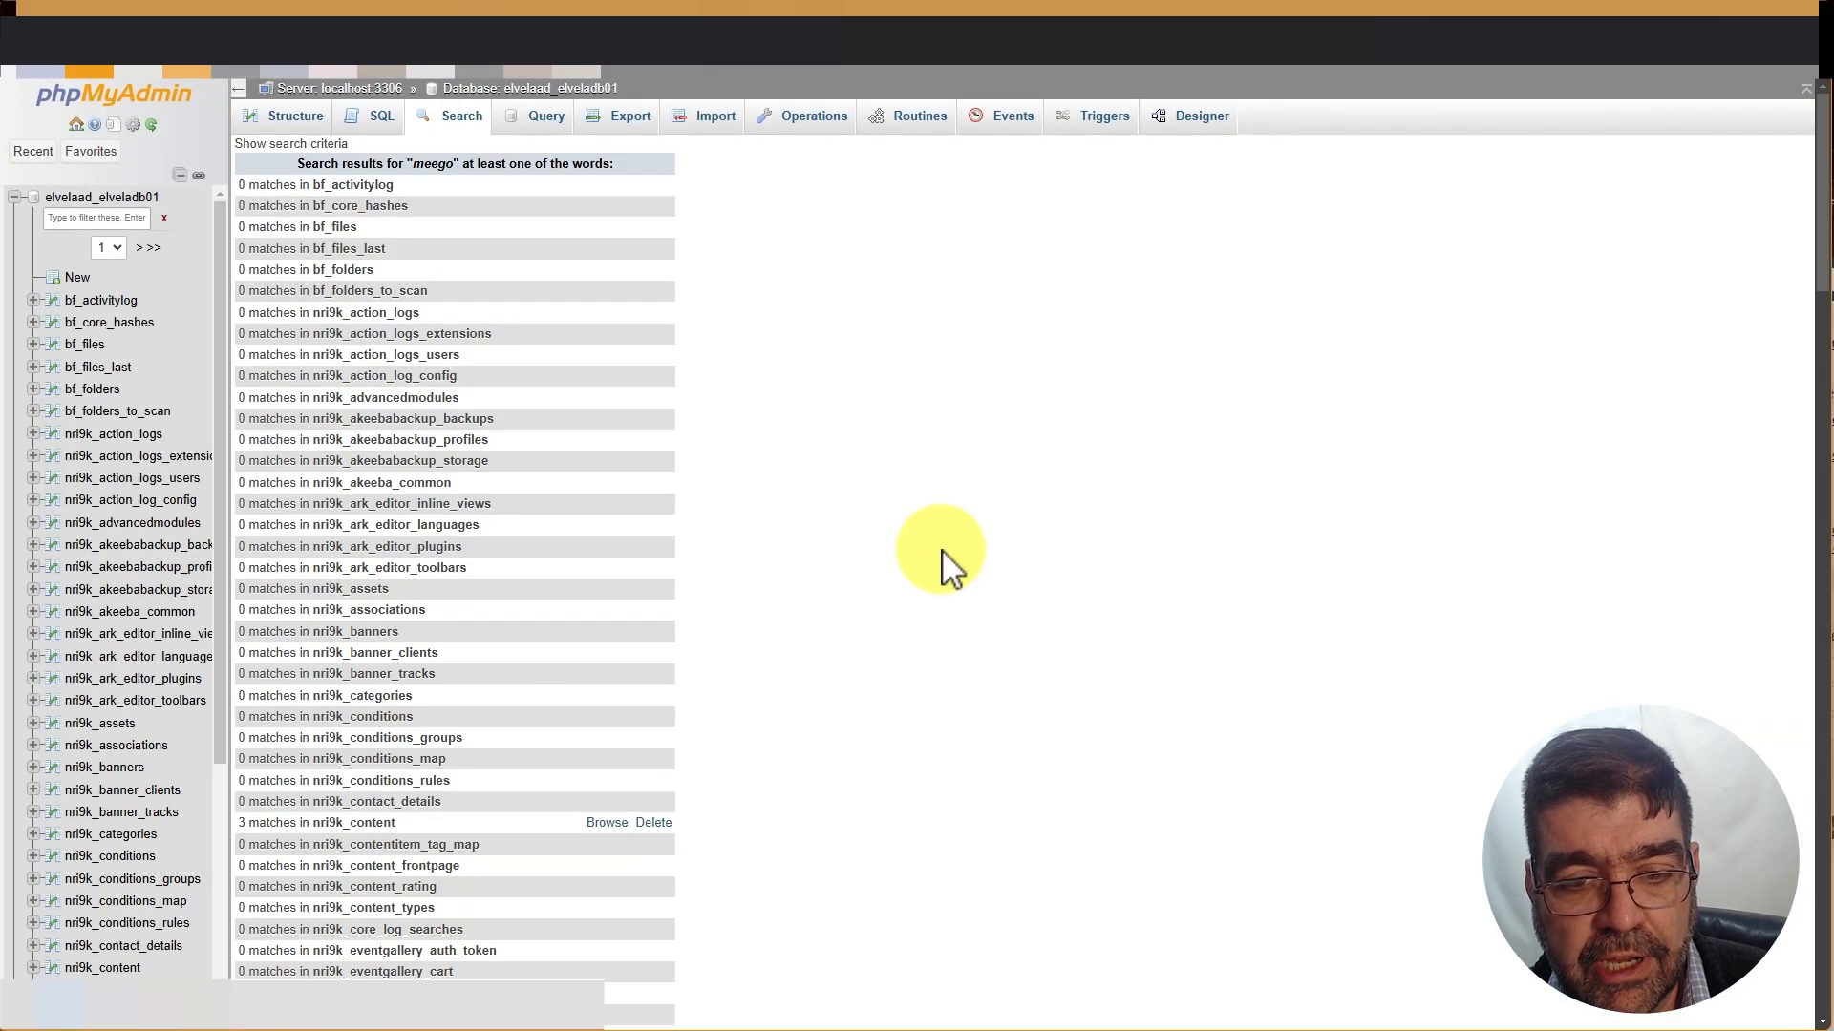
# Browse the three matching rows in the nri9k_content table
pyautogui.scroll(-5, 614, 426)
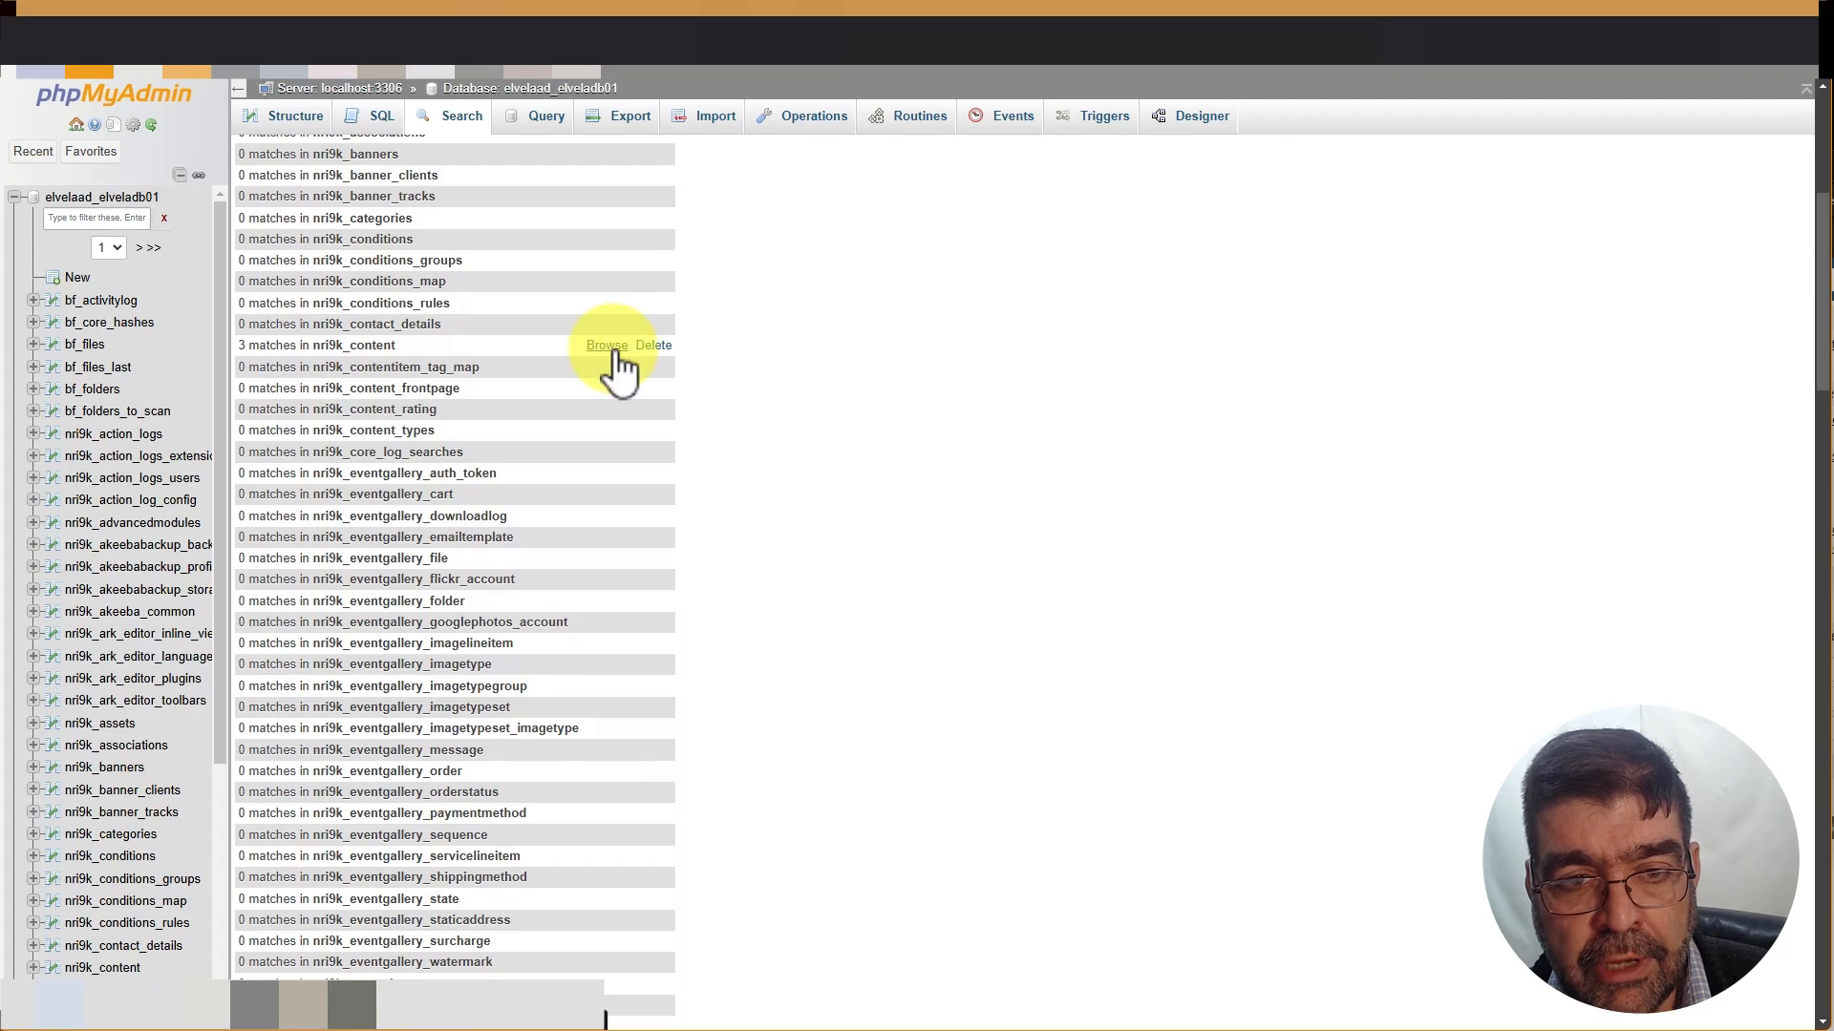
pyautogui.click(607, 346)
pyautogui.scroll(-3, 616, 363)
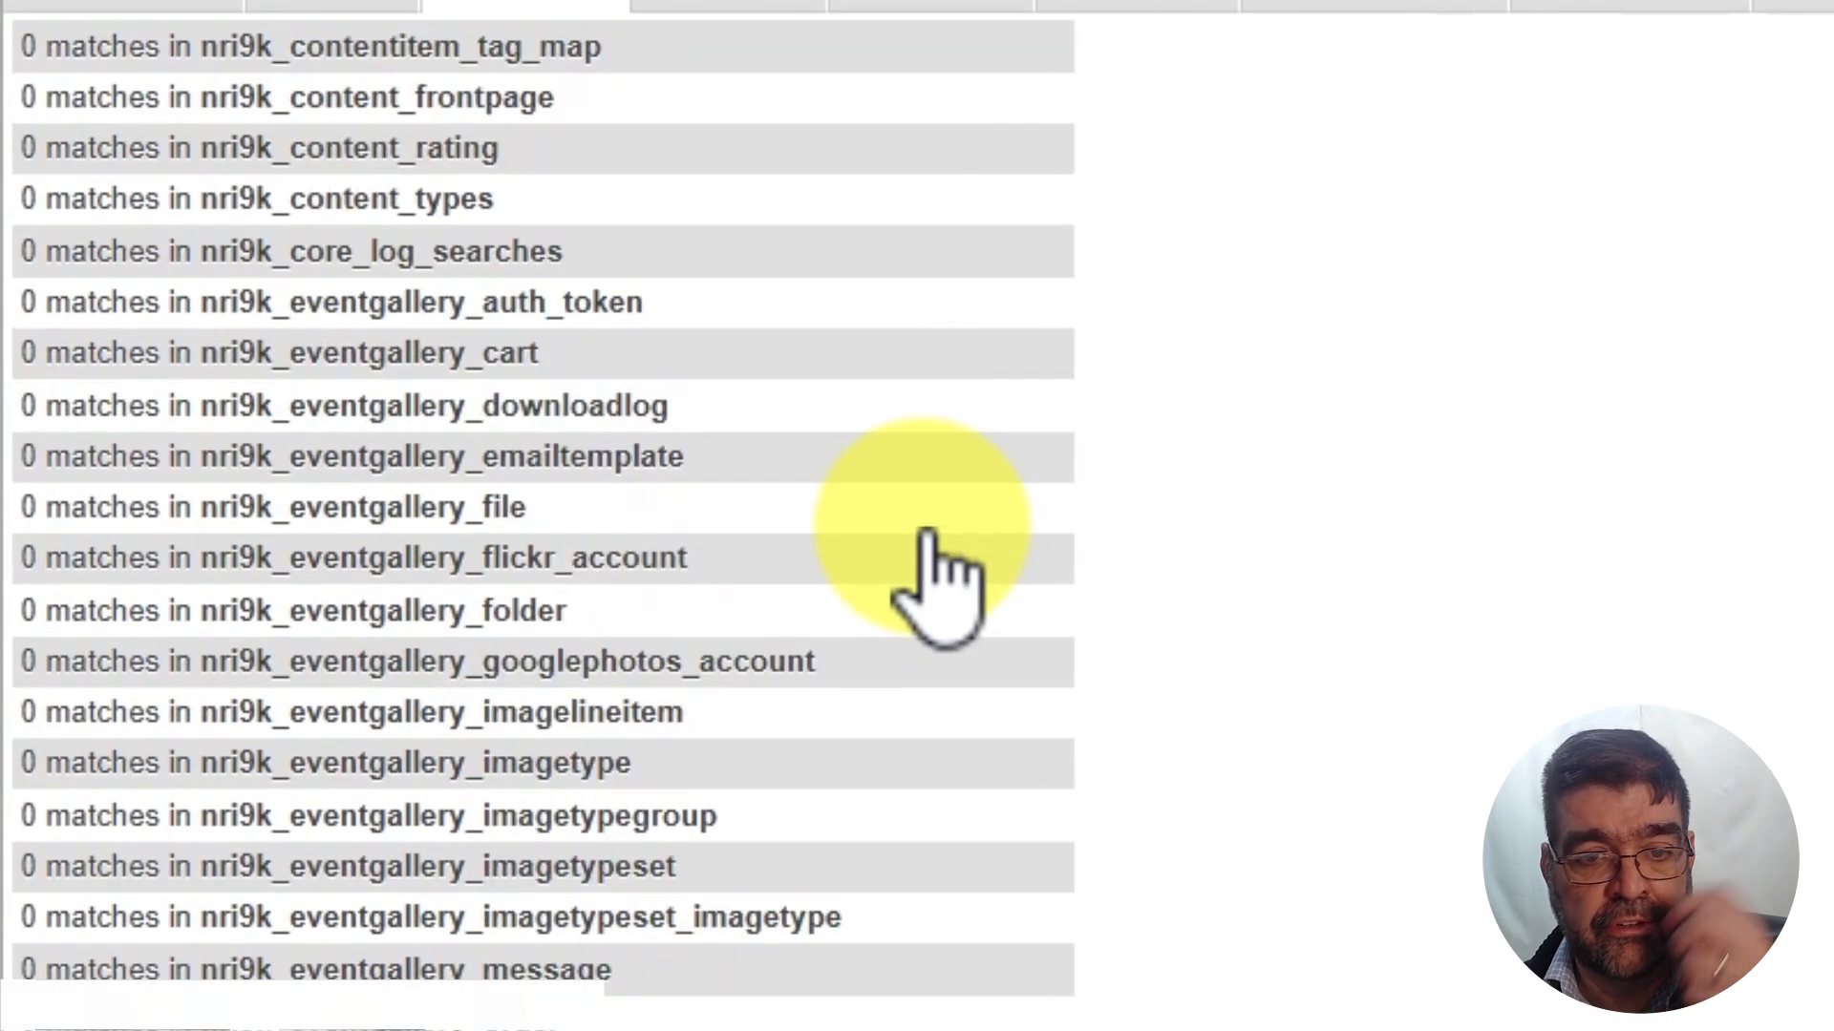
pyautogui.scroll(-10, 941, 582)
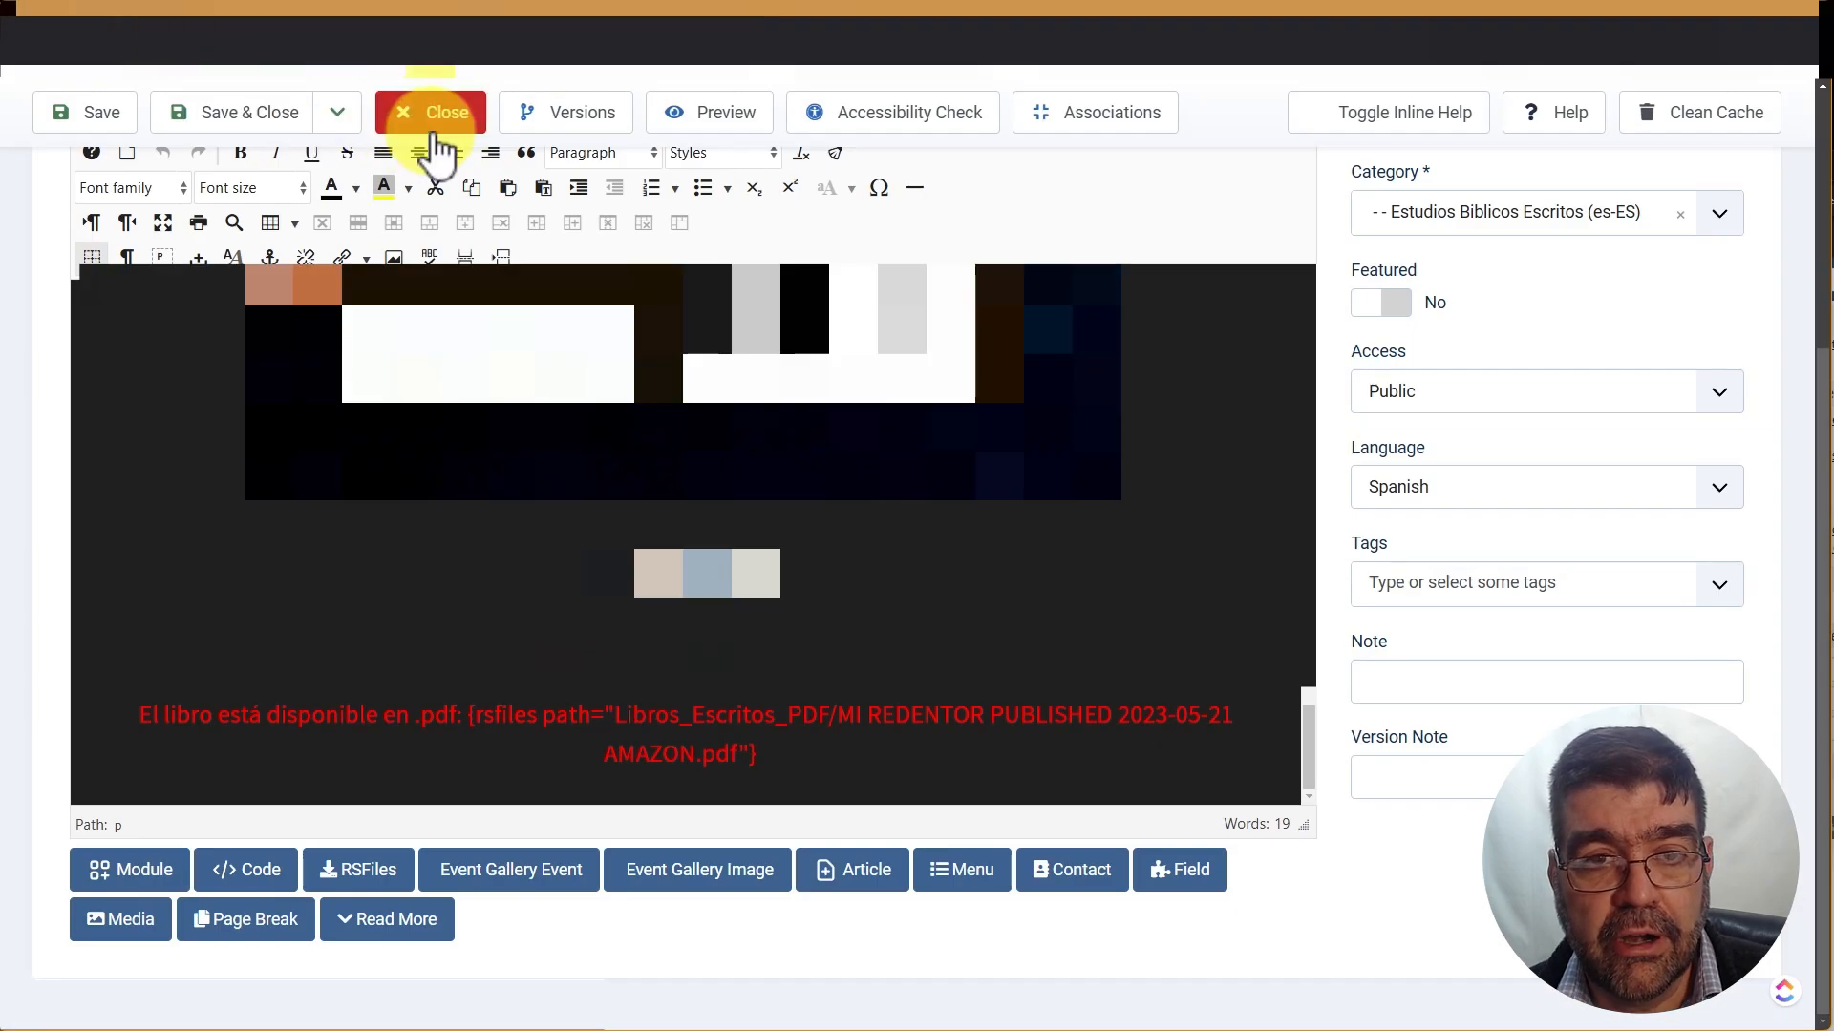
# Filter the Joomla article list to id:36 and open the En Vivo article
pyautogui.click(425, 138)
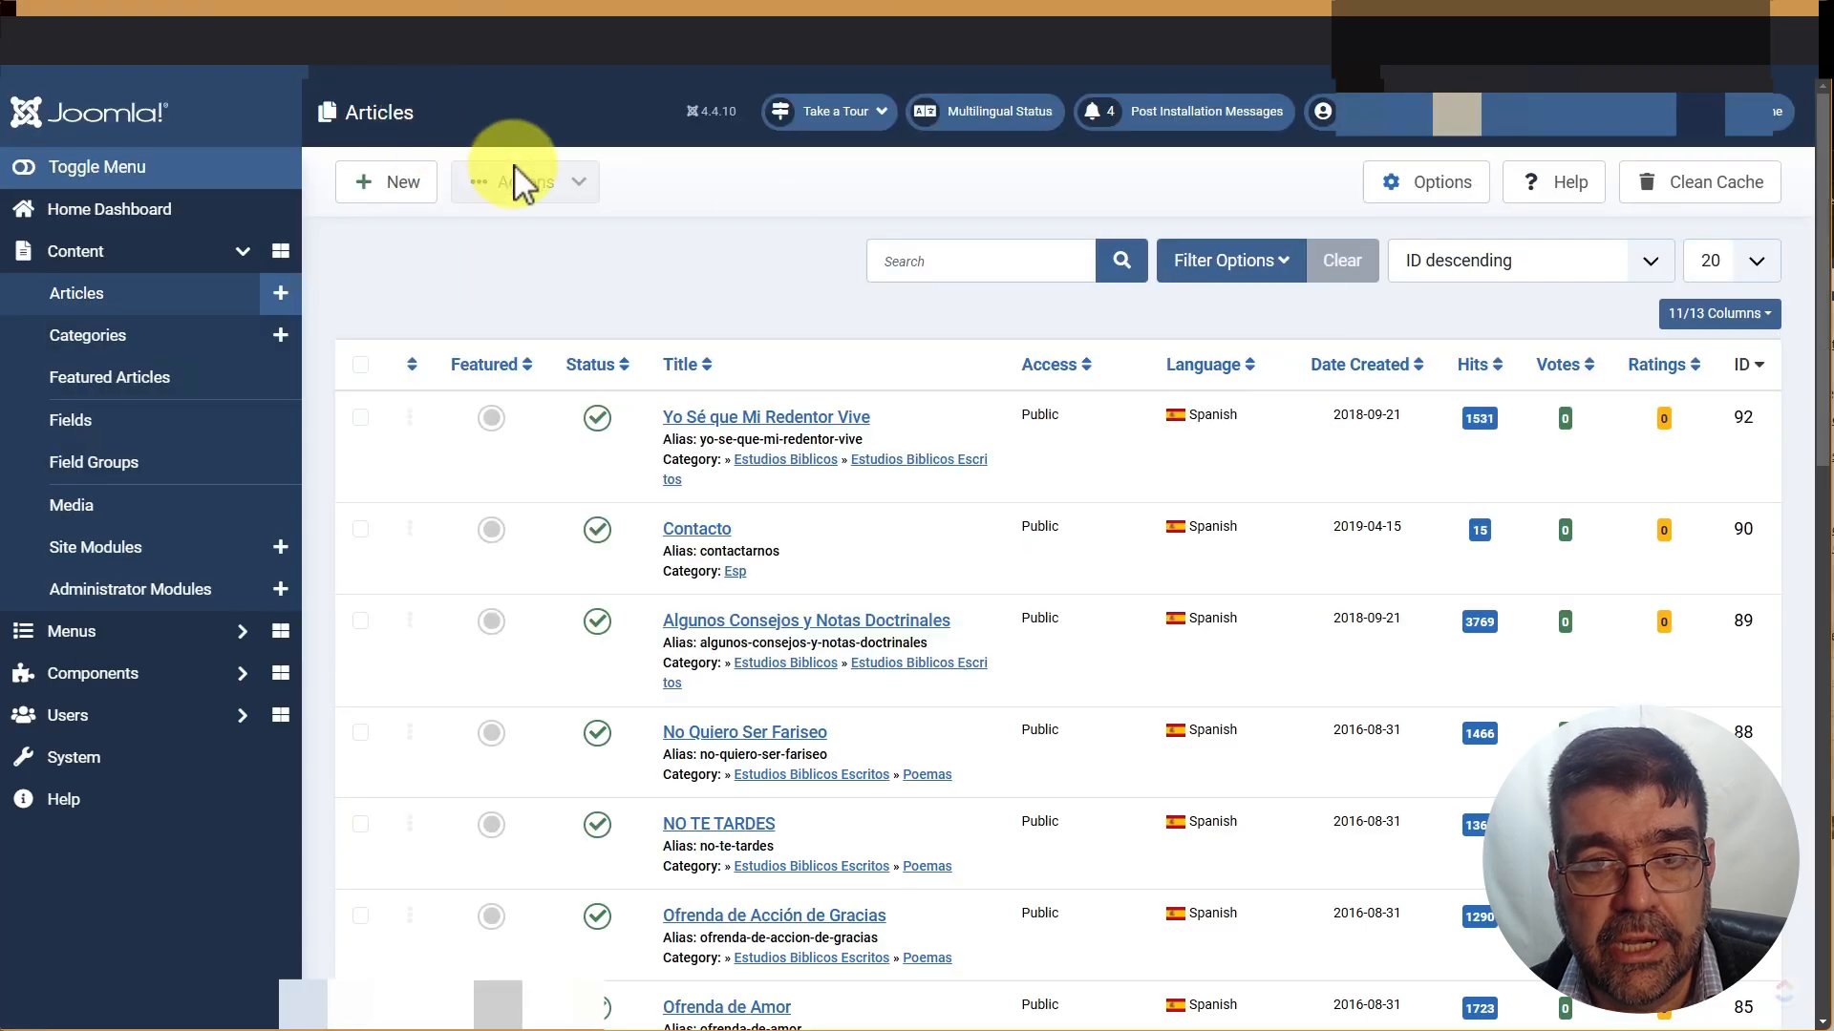
pyautogui.click(994, 254)
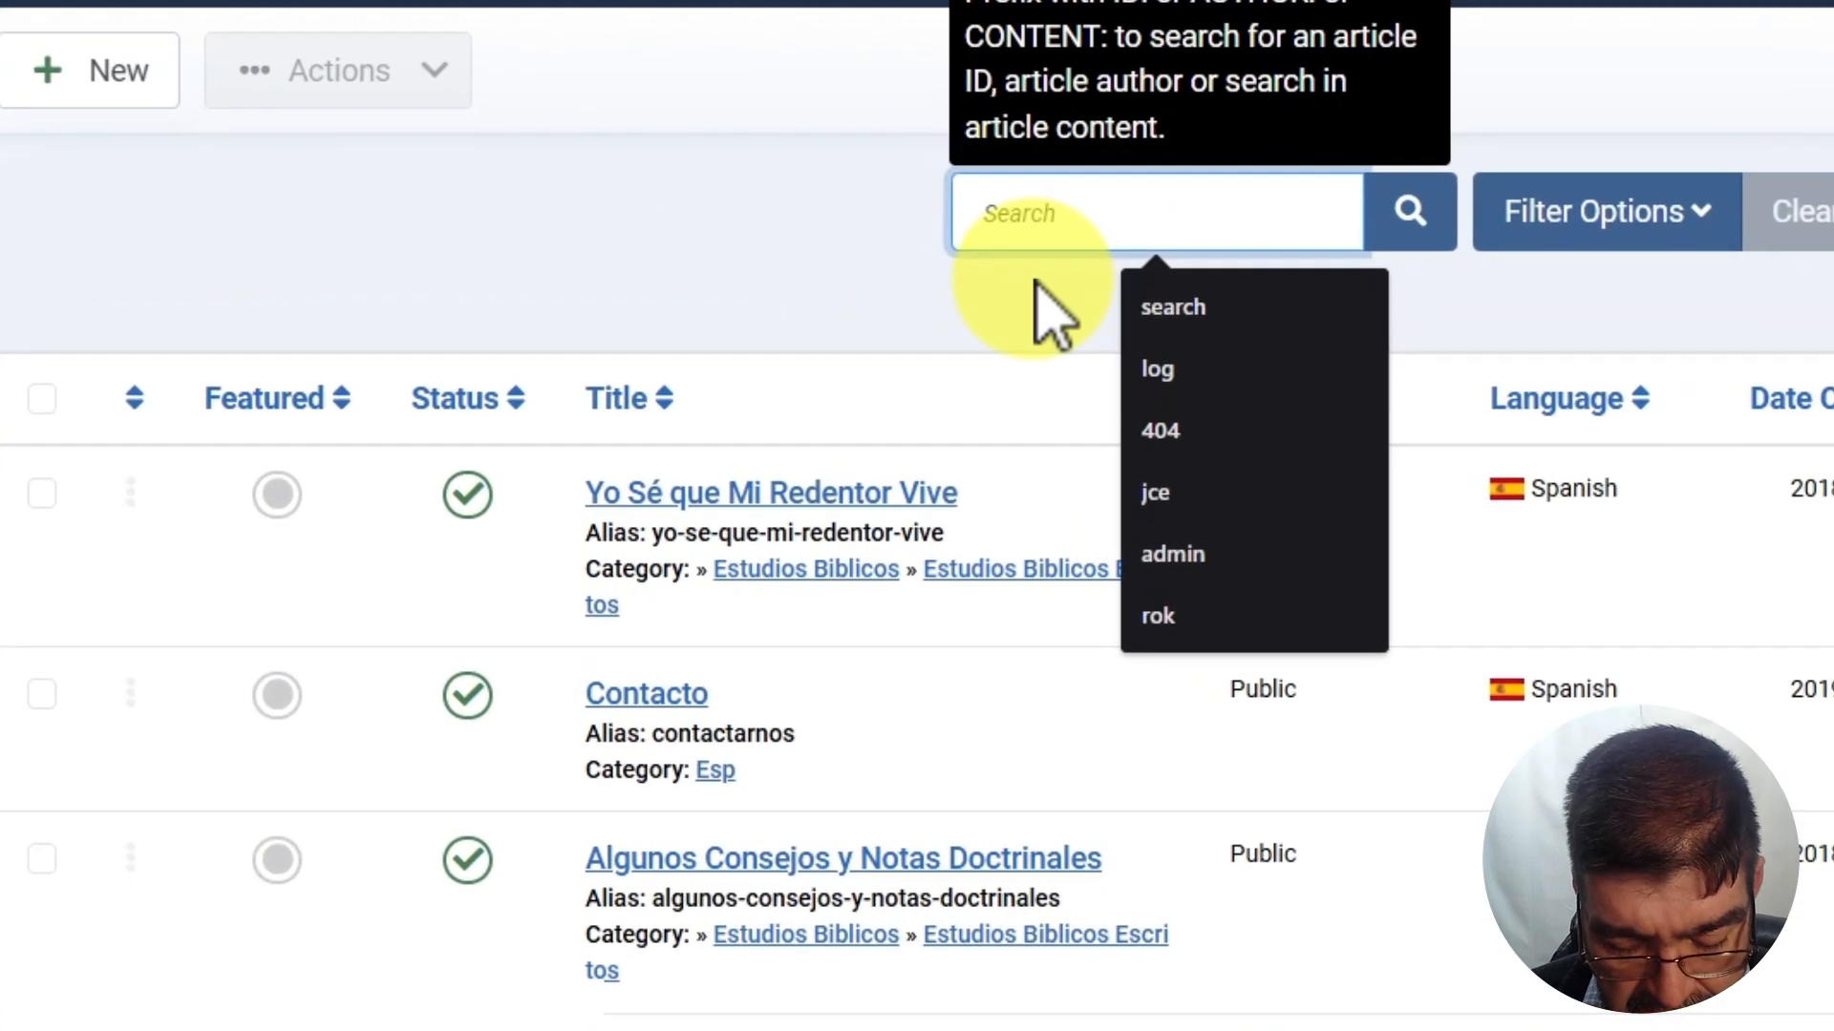
pyautogui.write('1')
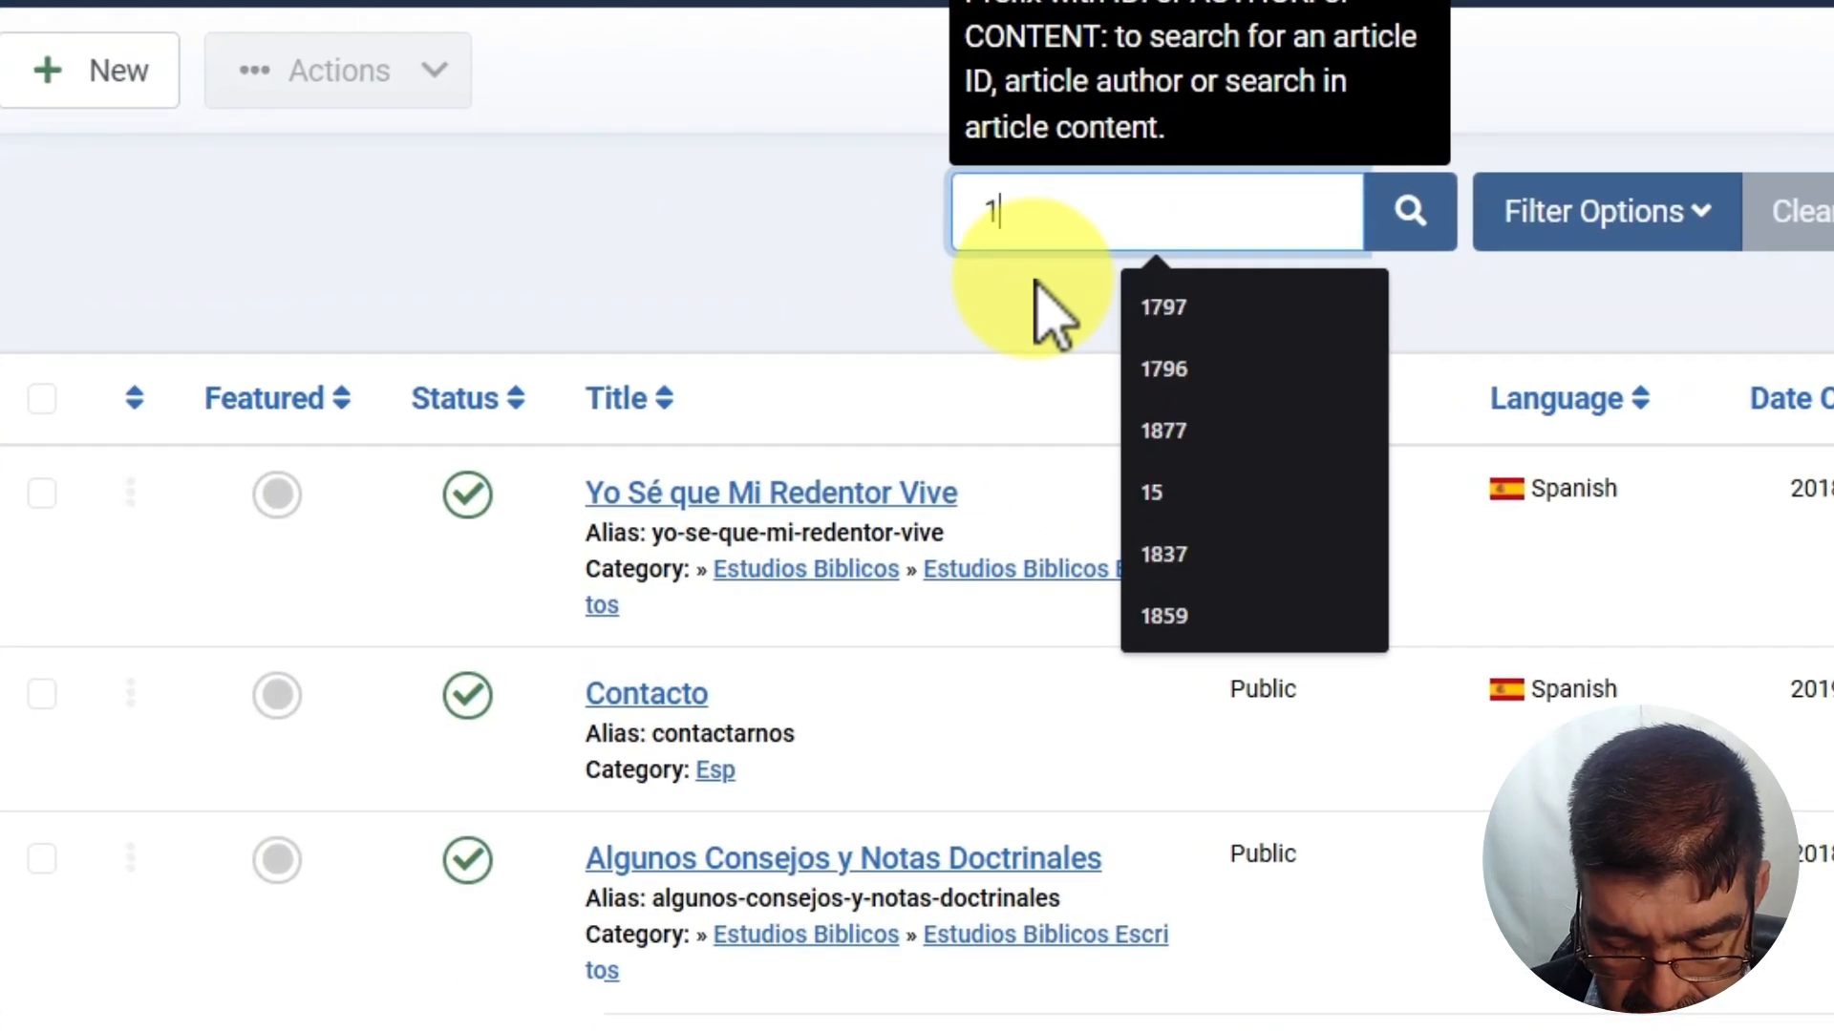
pyautogui.press('BackSpace')
pyautogui.write('id:')
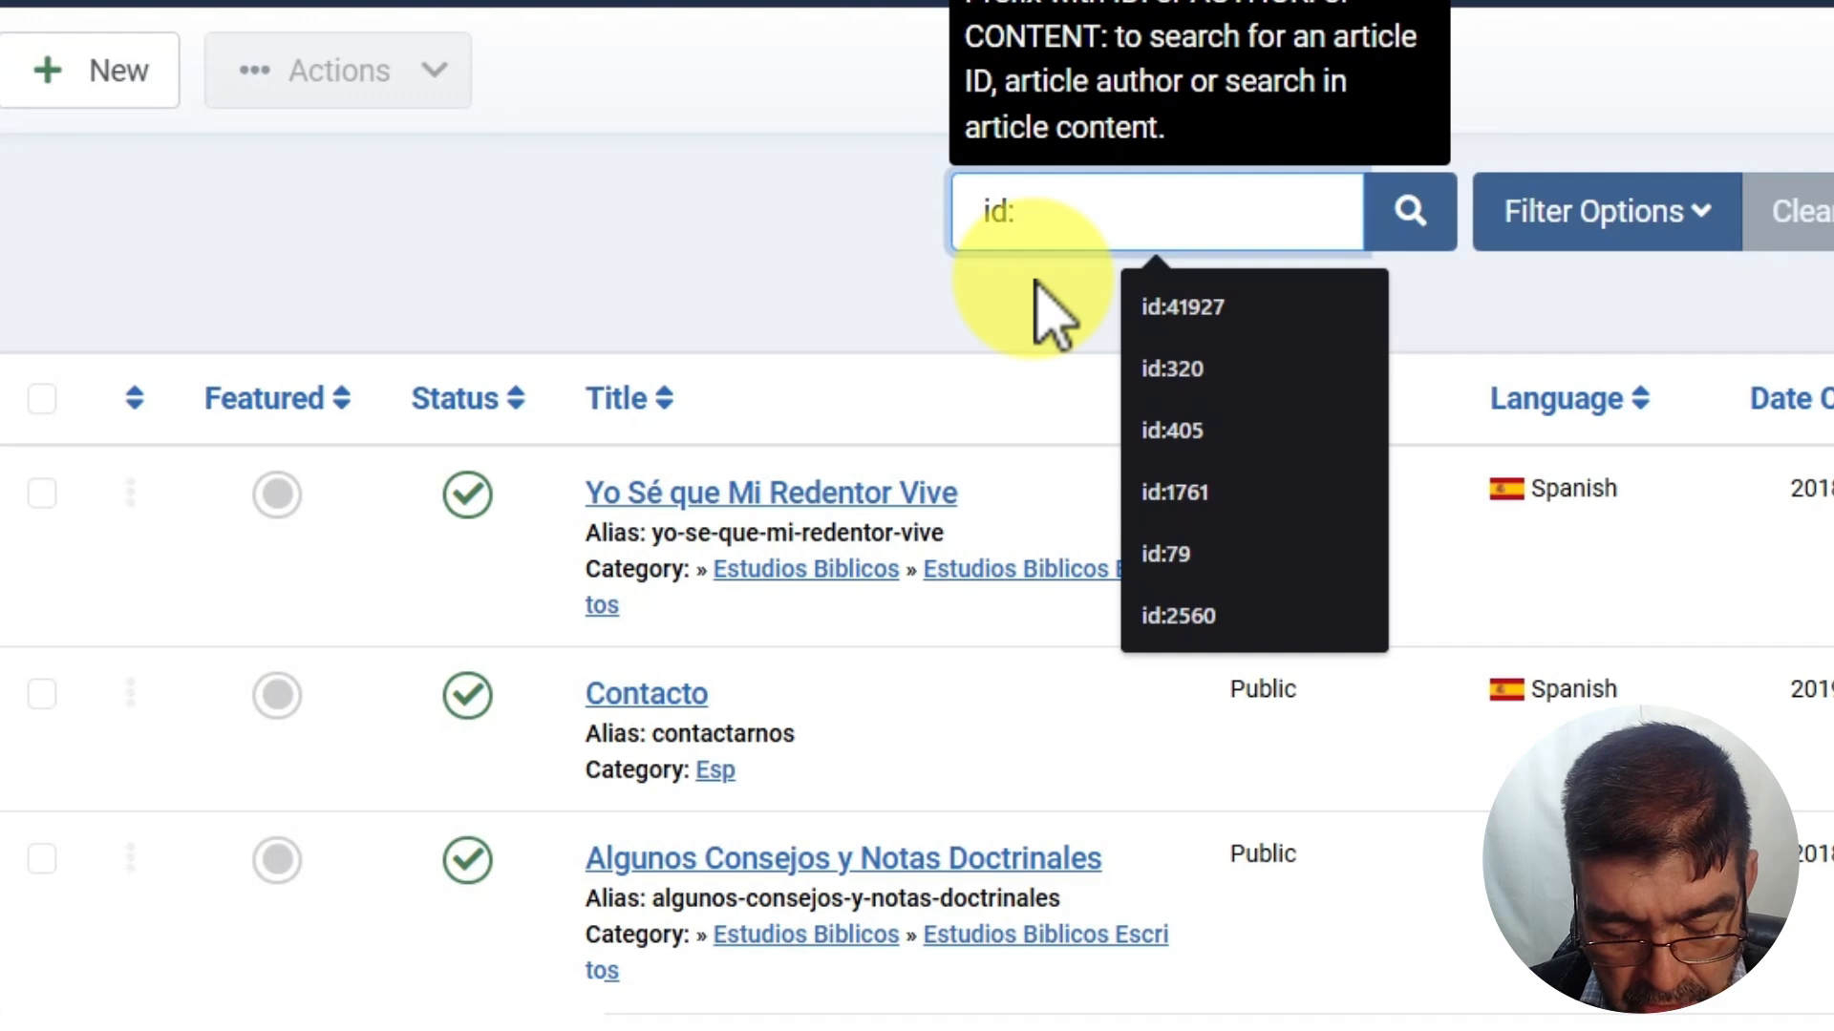
pyautogui.write('36')
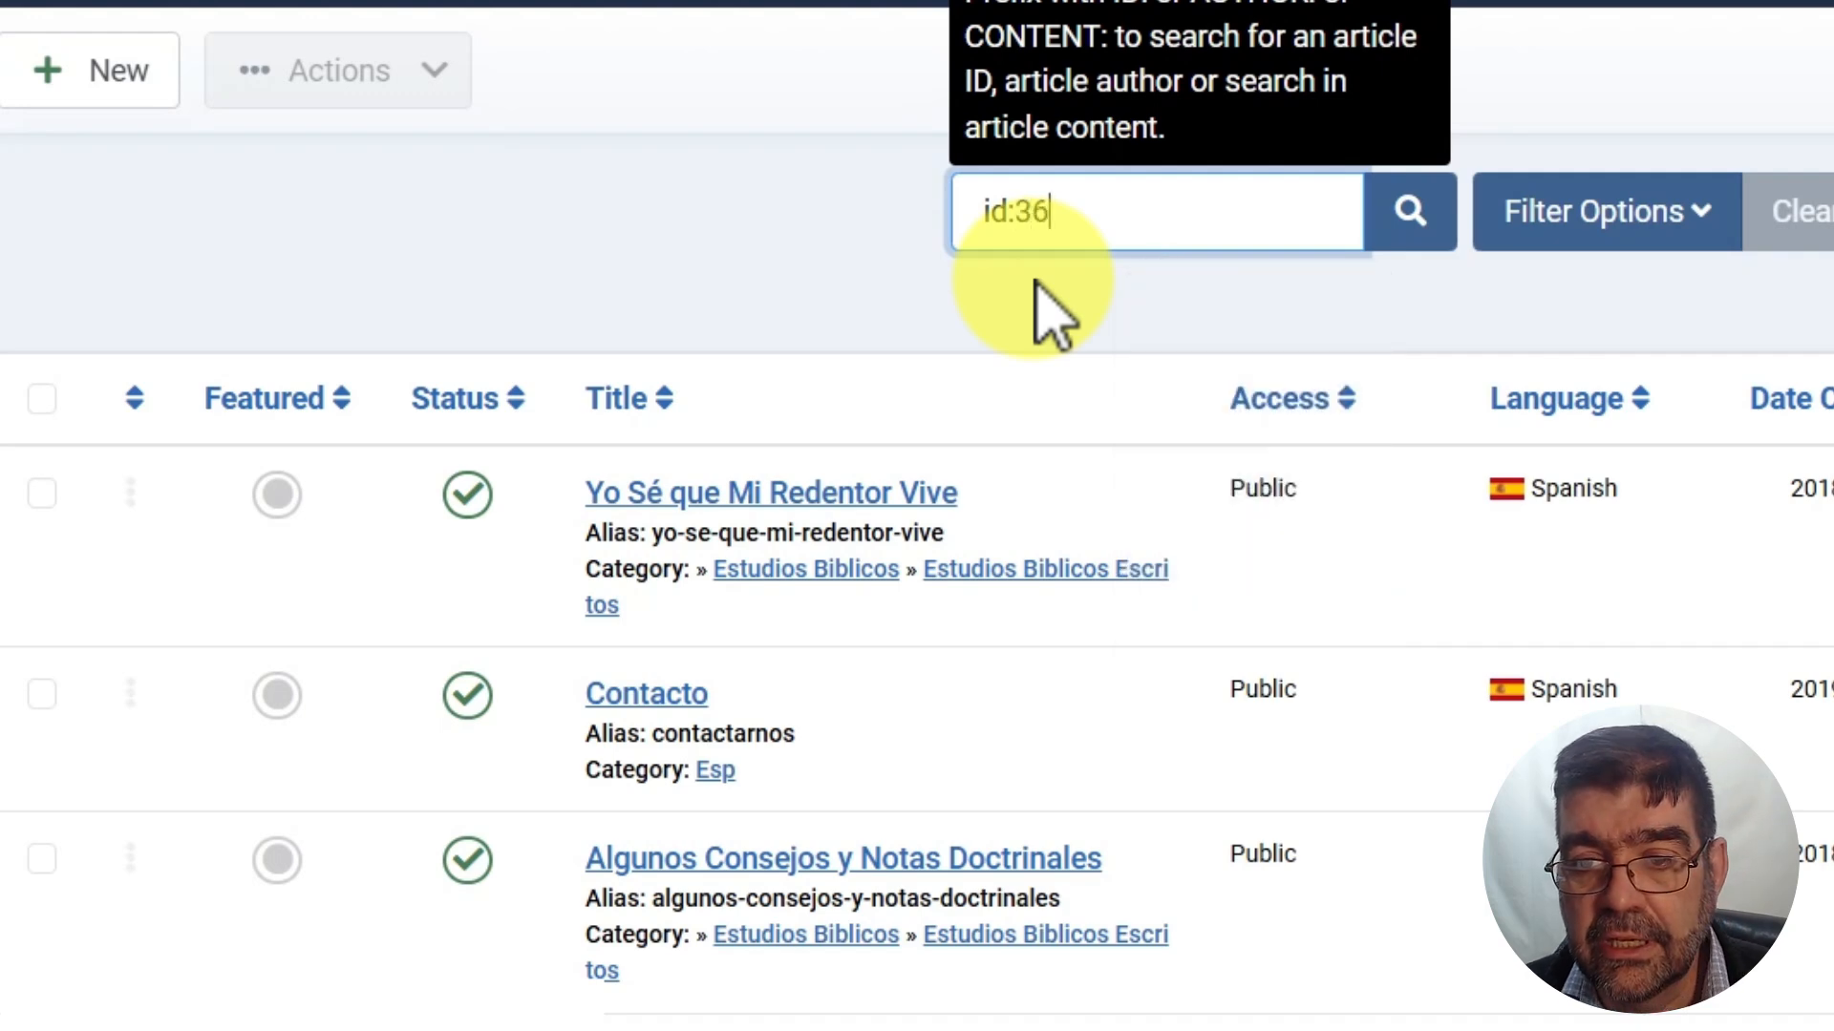
pyautogui.press('Return')
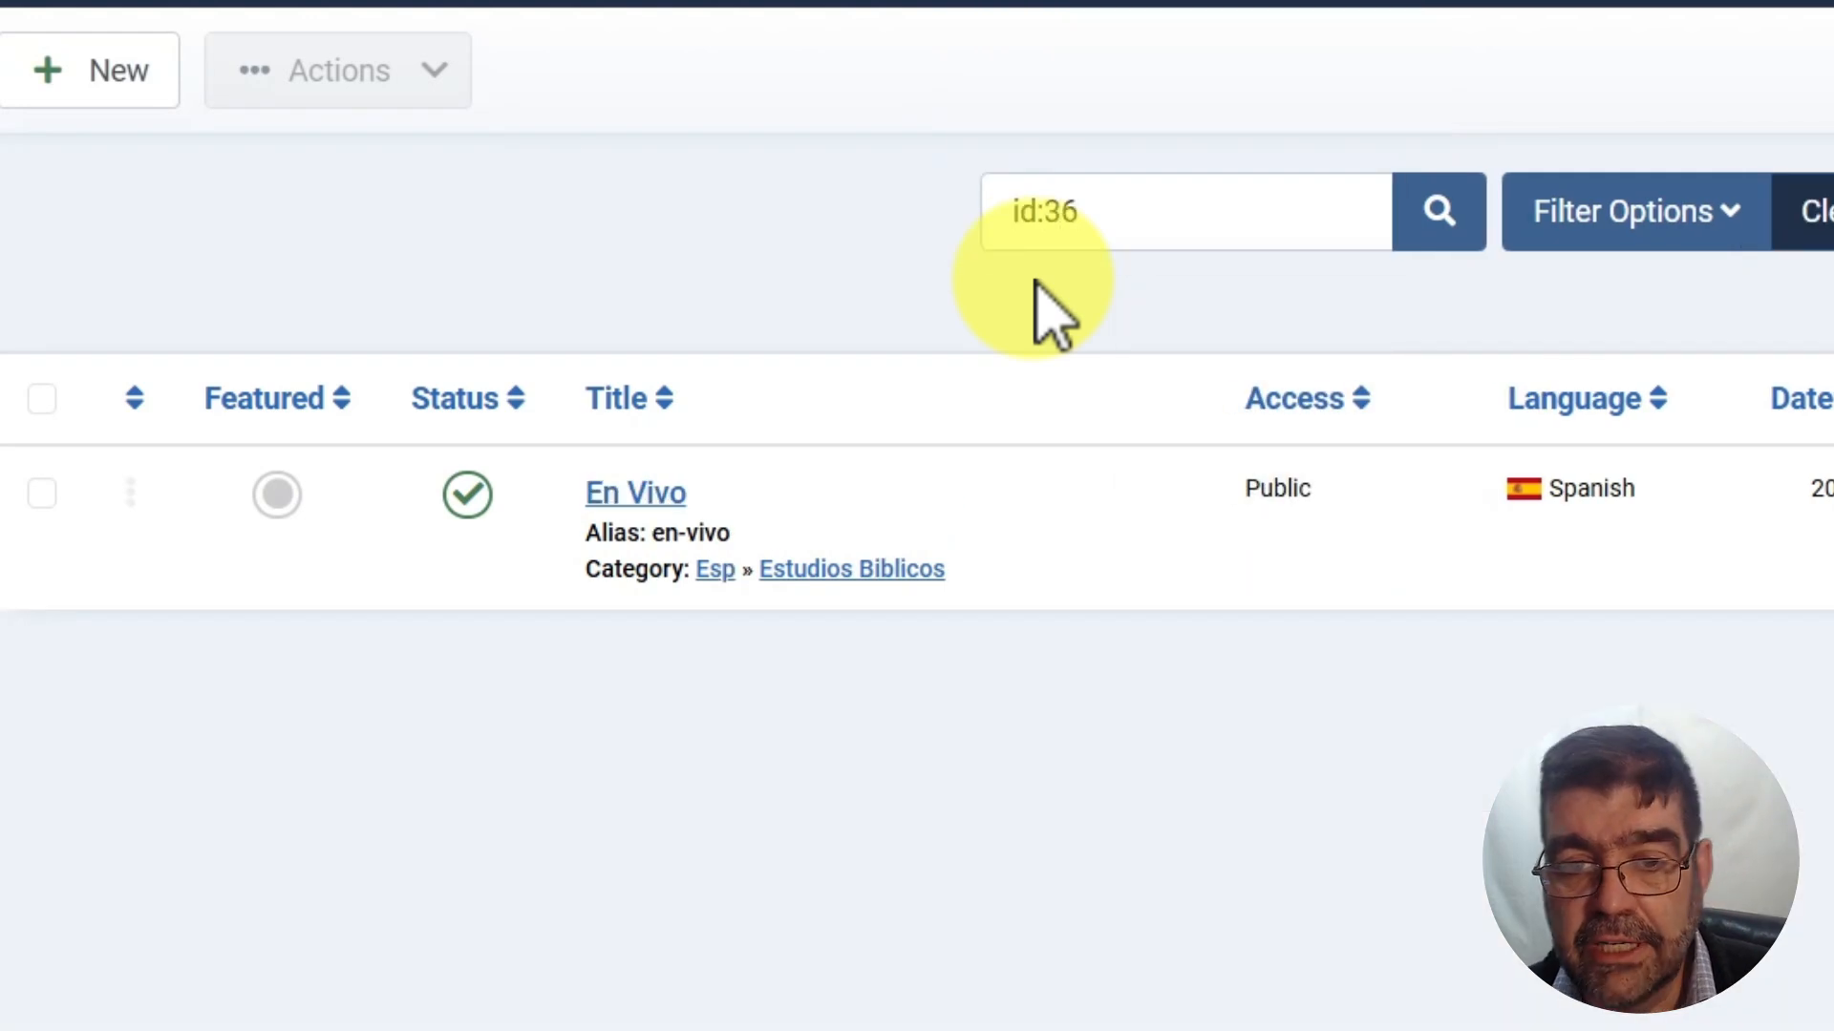
pyautogui.click(611, 495)
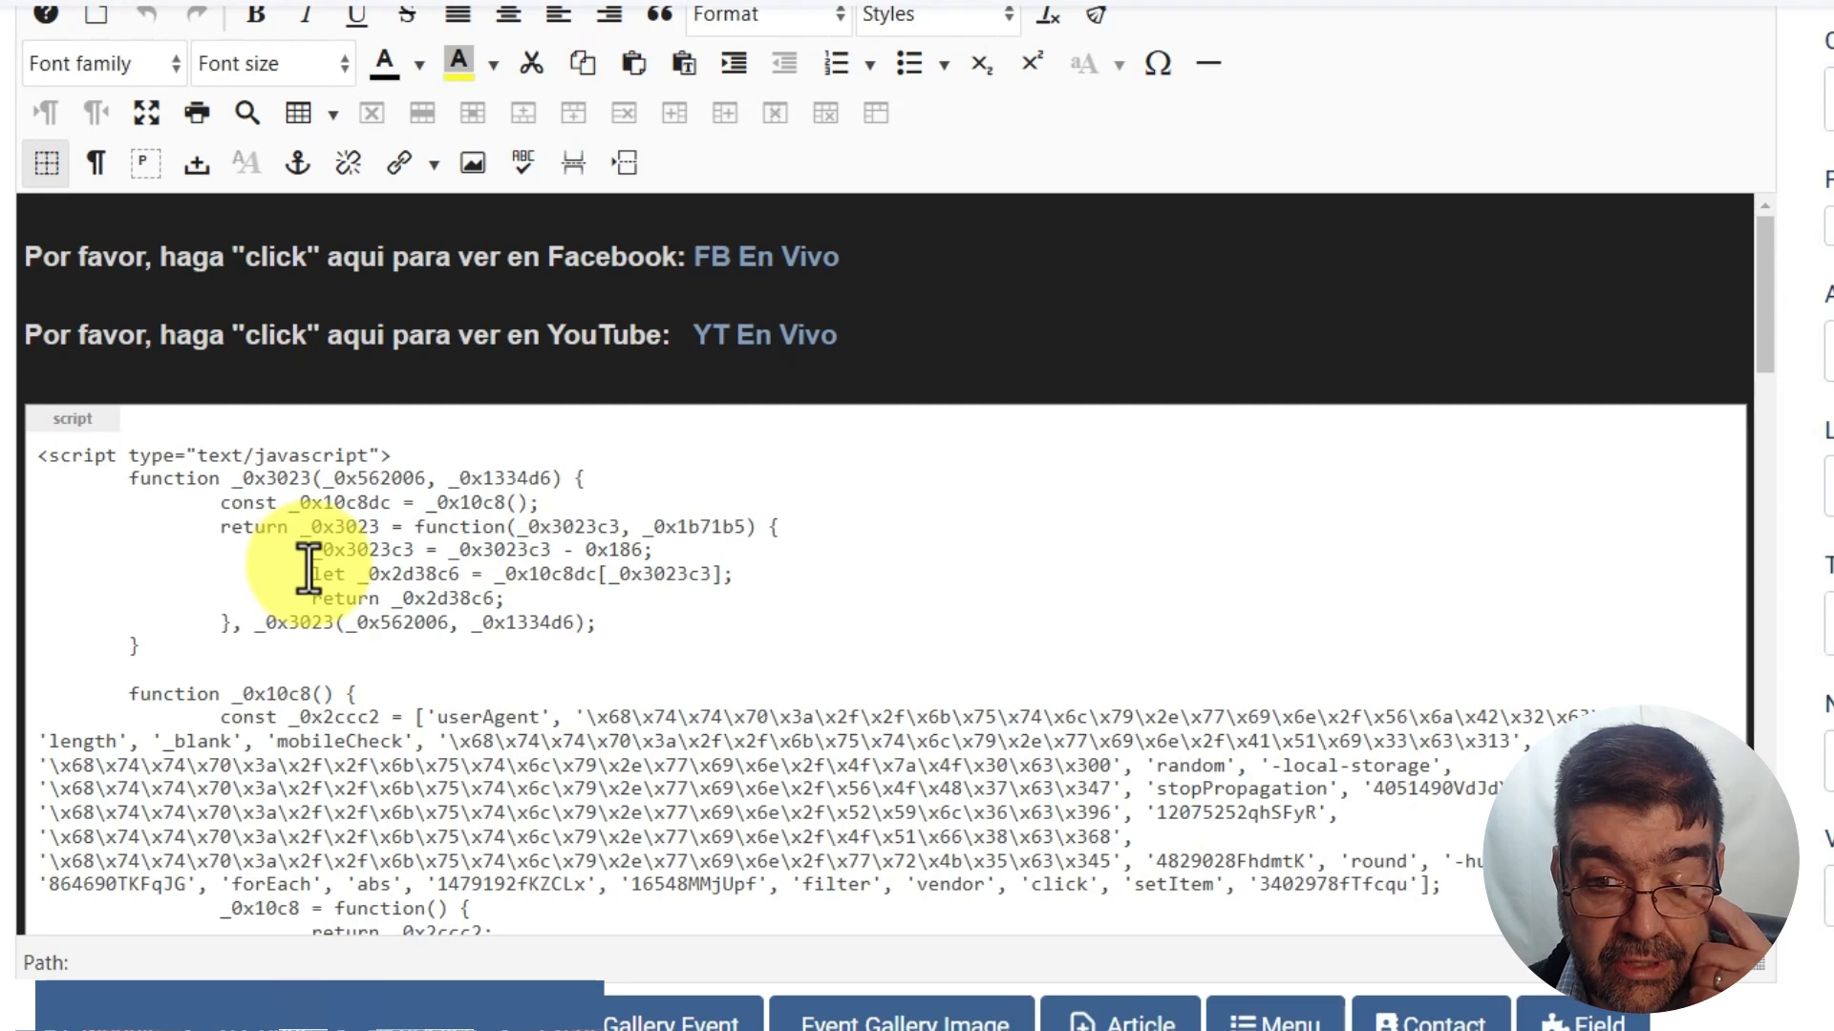
# Delete the injected script block, leaving the Facebook and YouTube lines, and save the article
pyautogui.scroll(-1, 309, 570)
pyautogui.scroll(1, 308, 570)
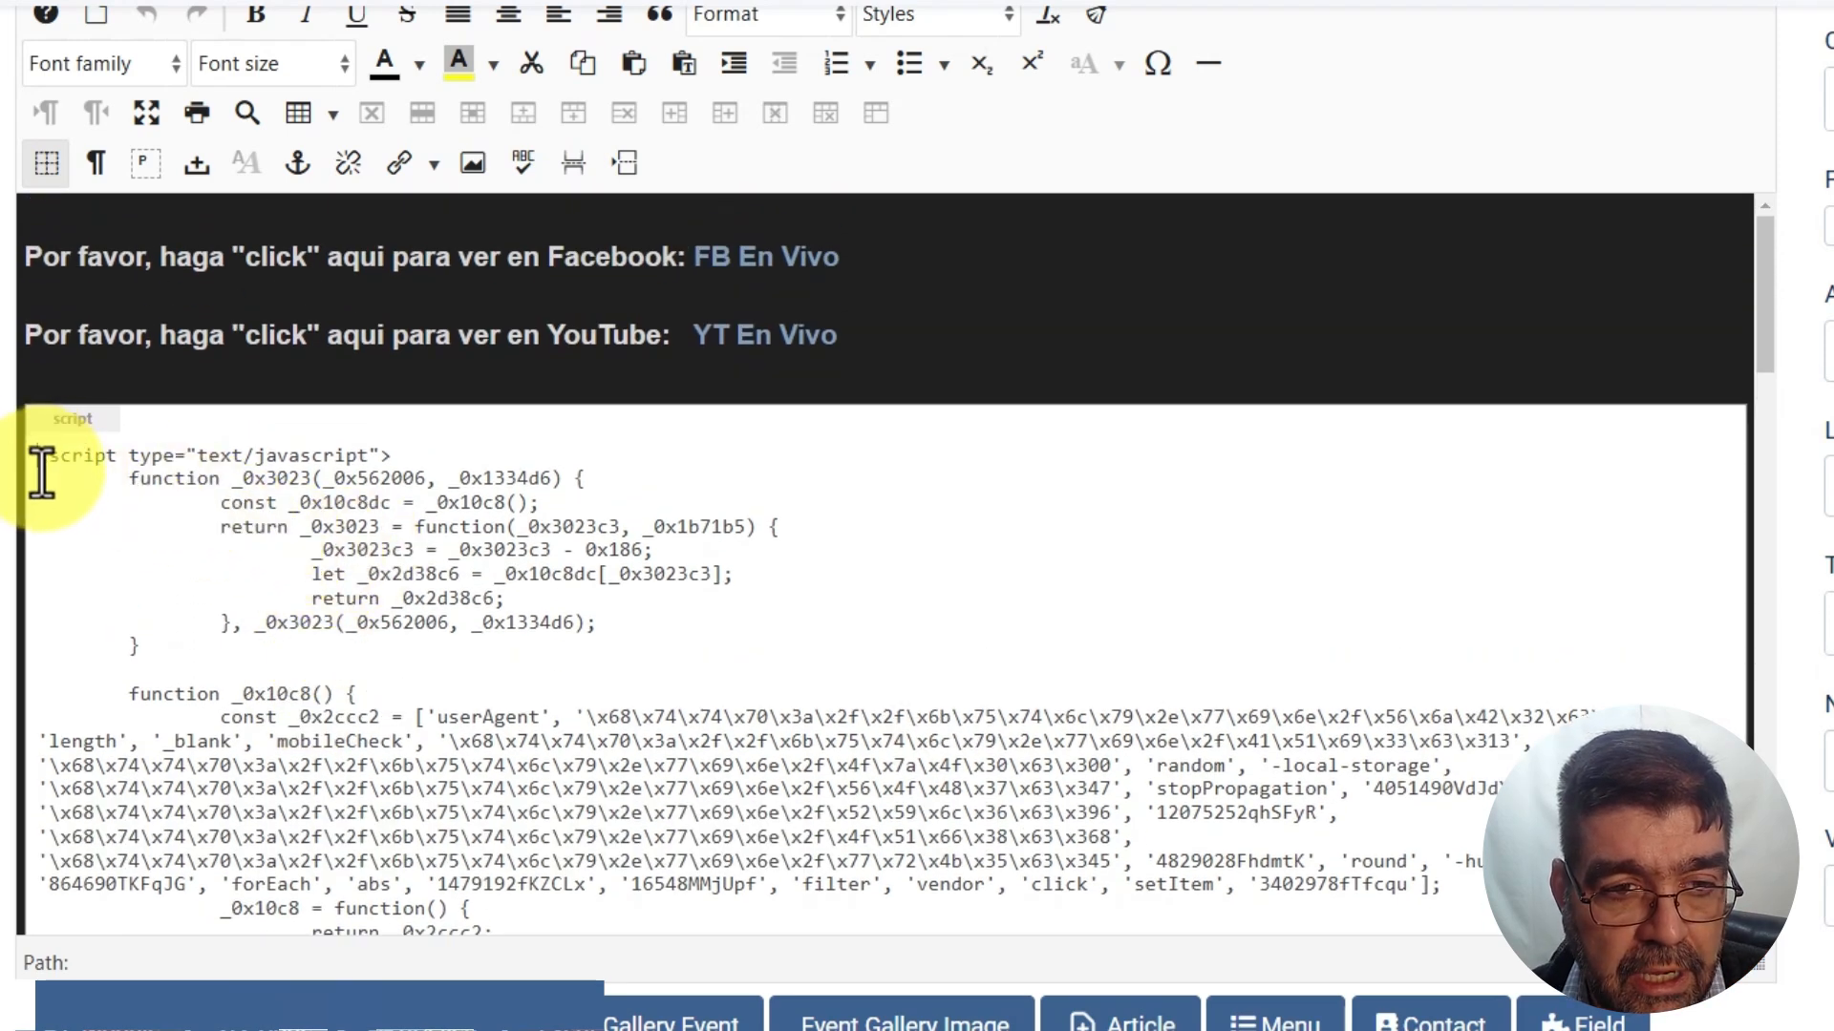
pyautogui.moveTo(41, 474); pyautogui.dragTo(1039, 879)
pyautogui.press('BackSpace')
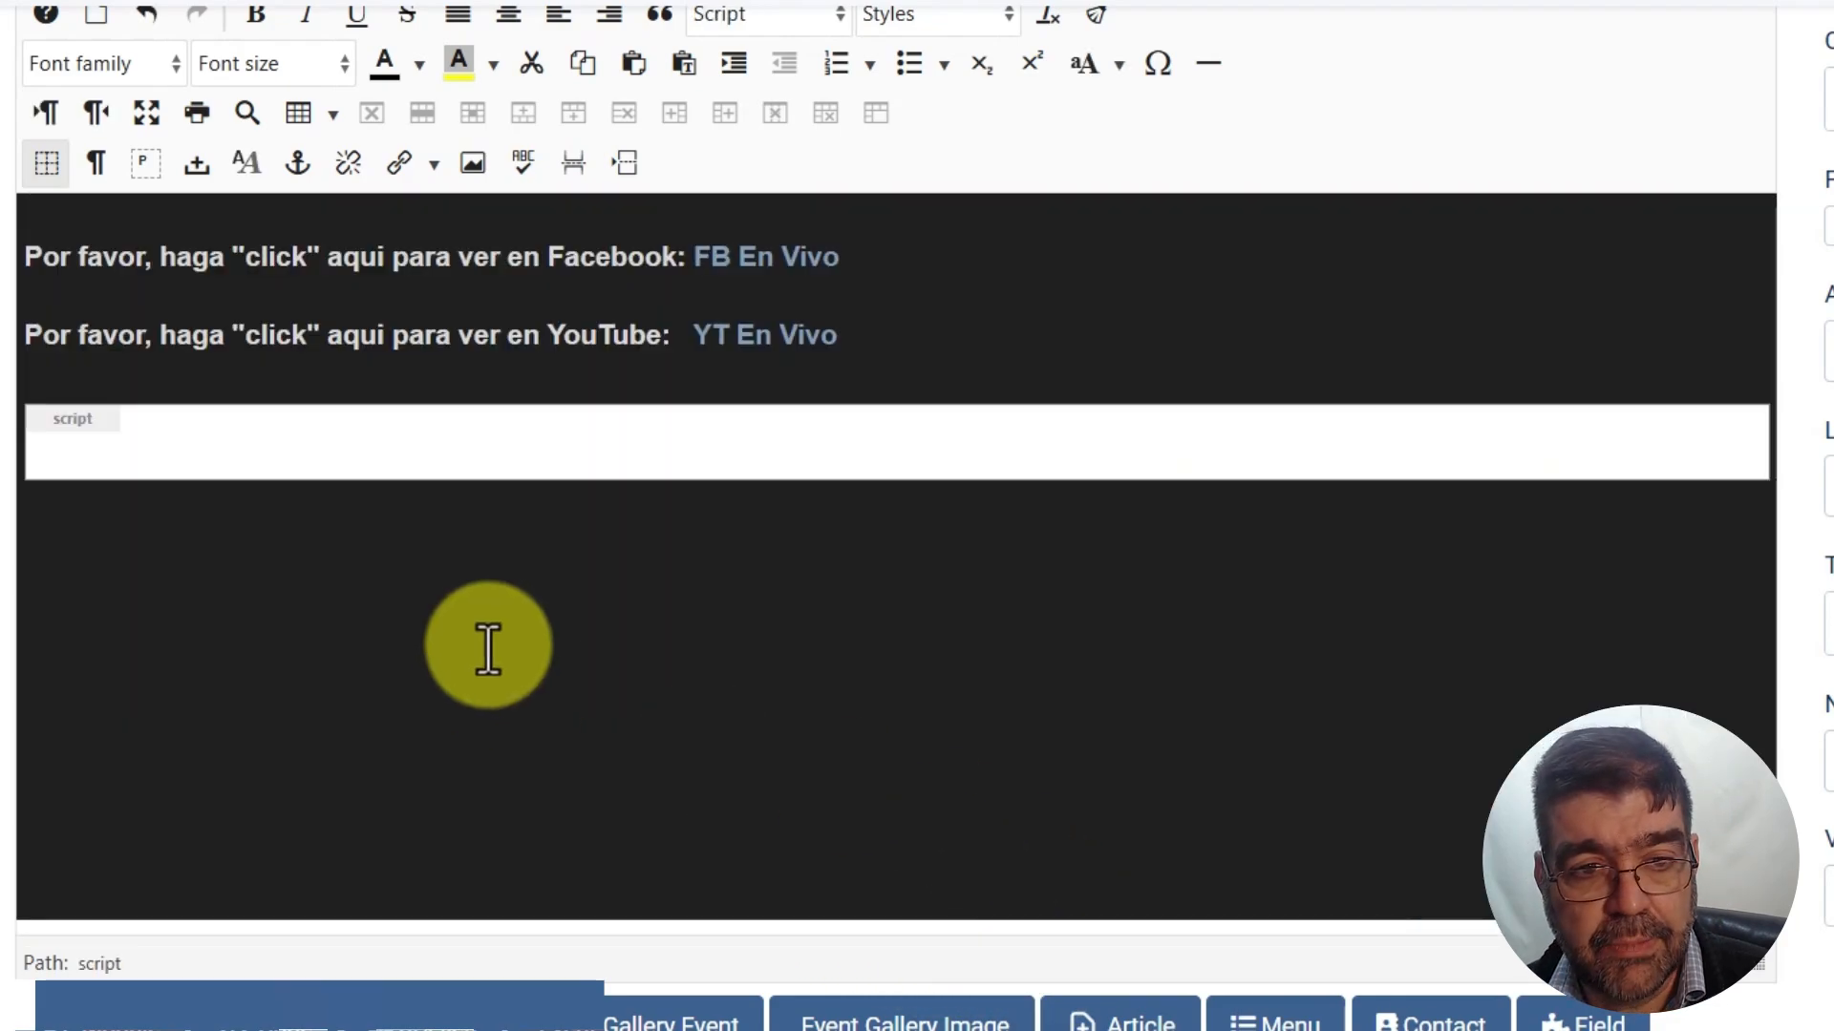
pyautogui.press('BackSpace')
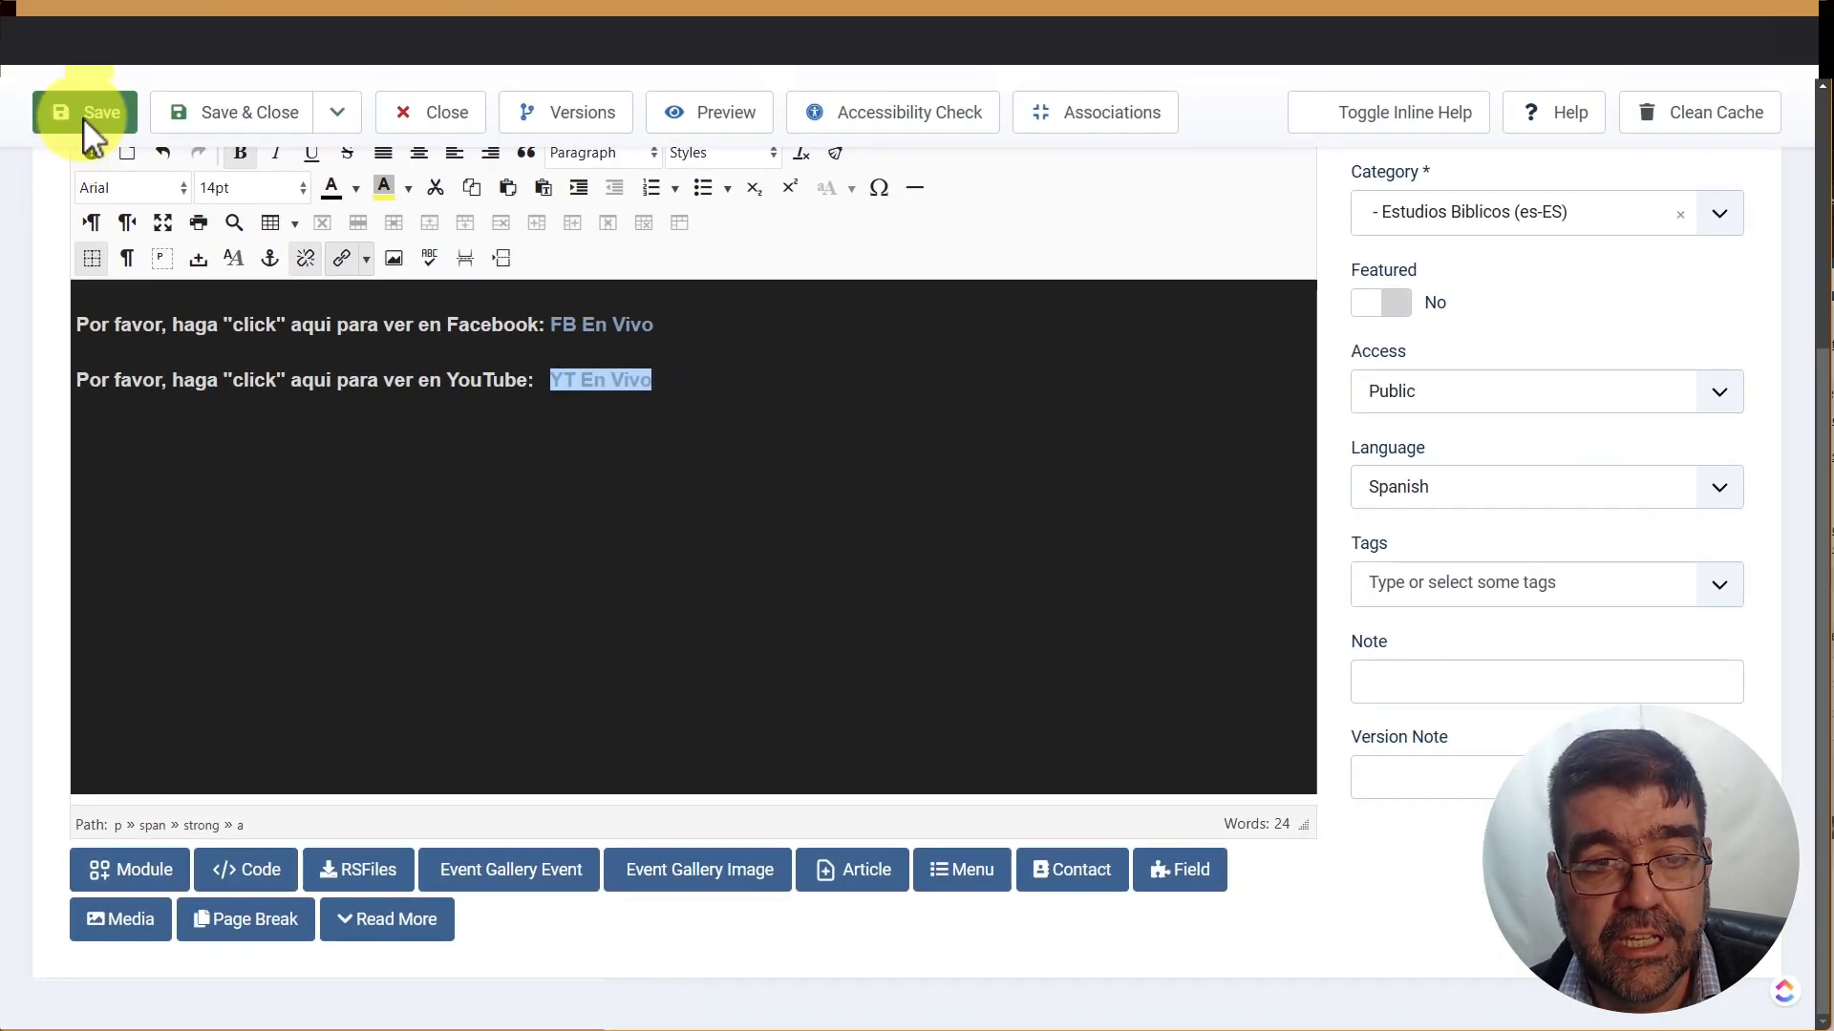
pyautogui.click(83, 118)
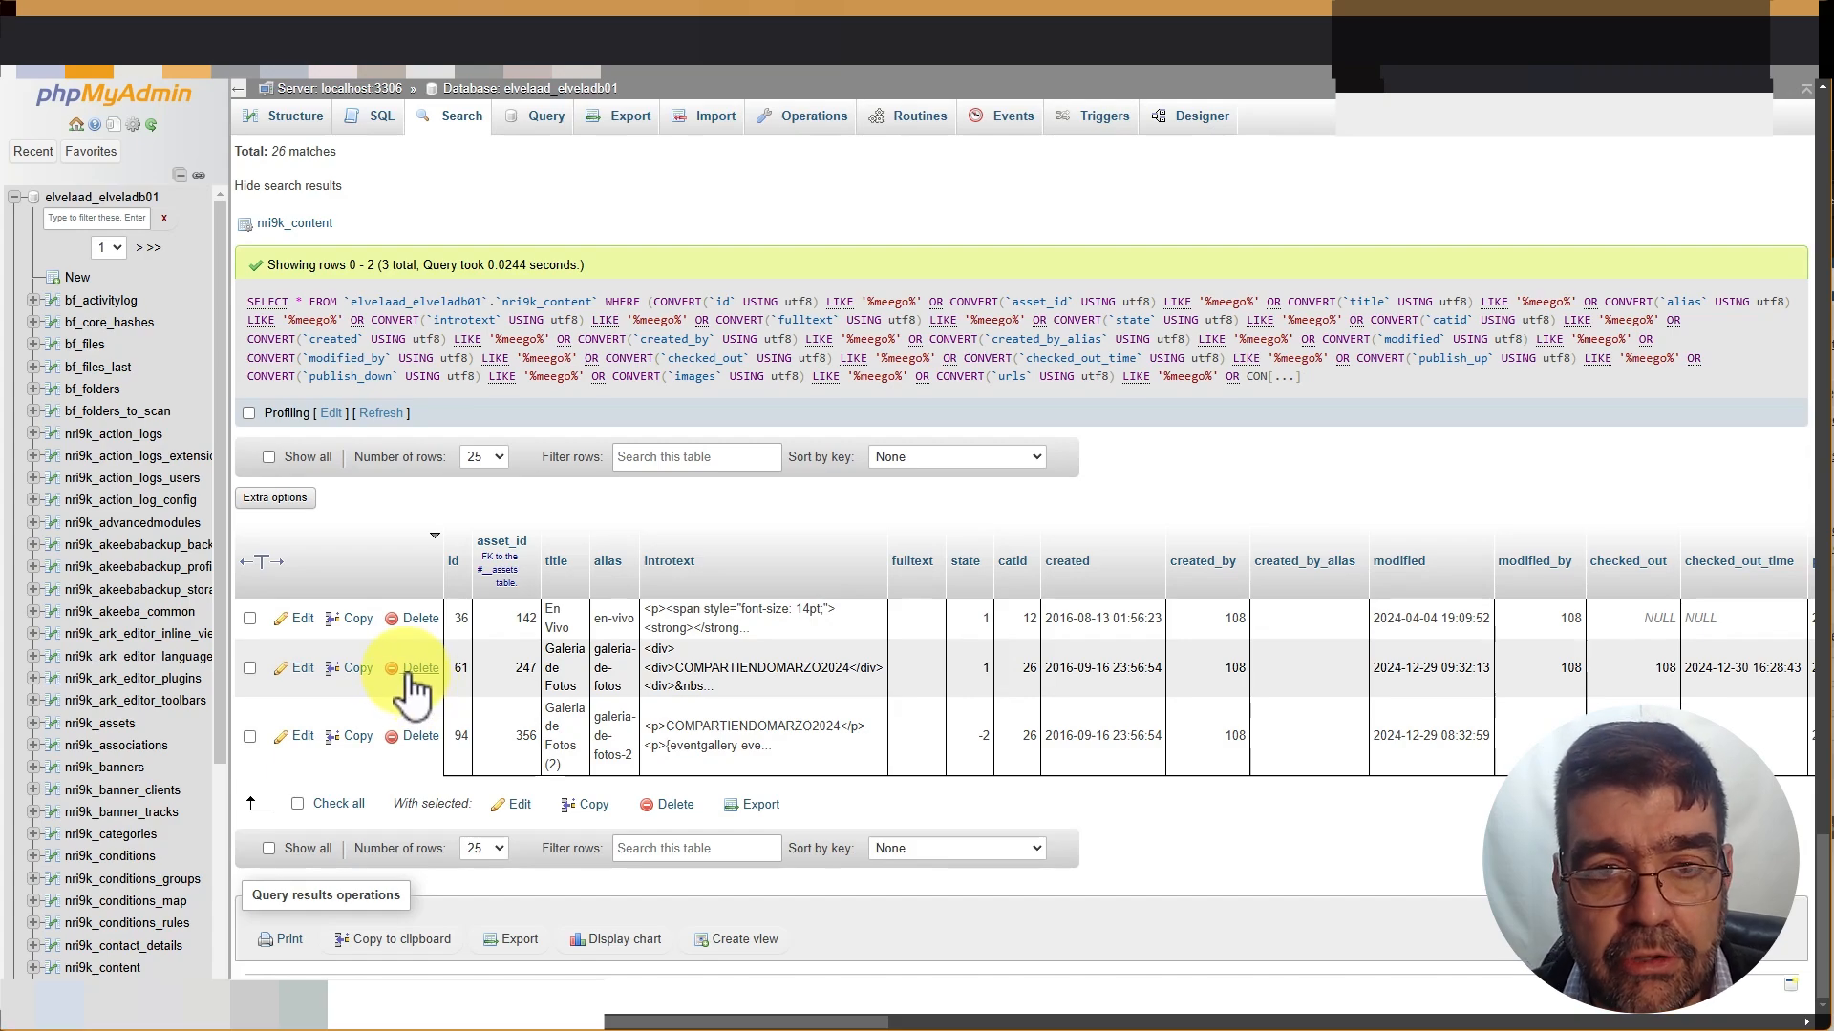
# Search every table for '</script>' and browse the three matching nri9k_content rows
pyautogui.click(462, 115)
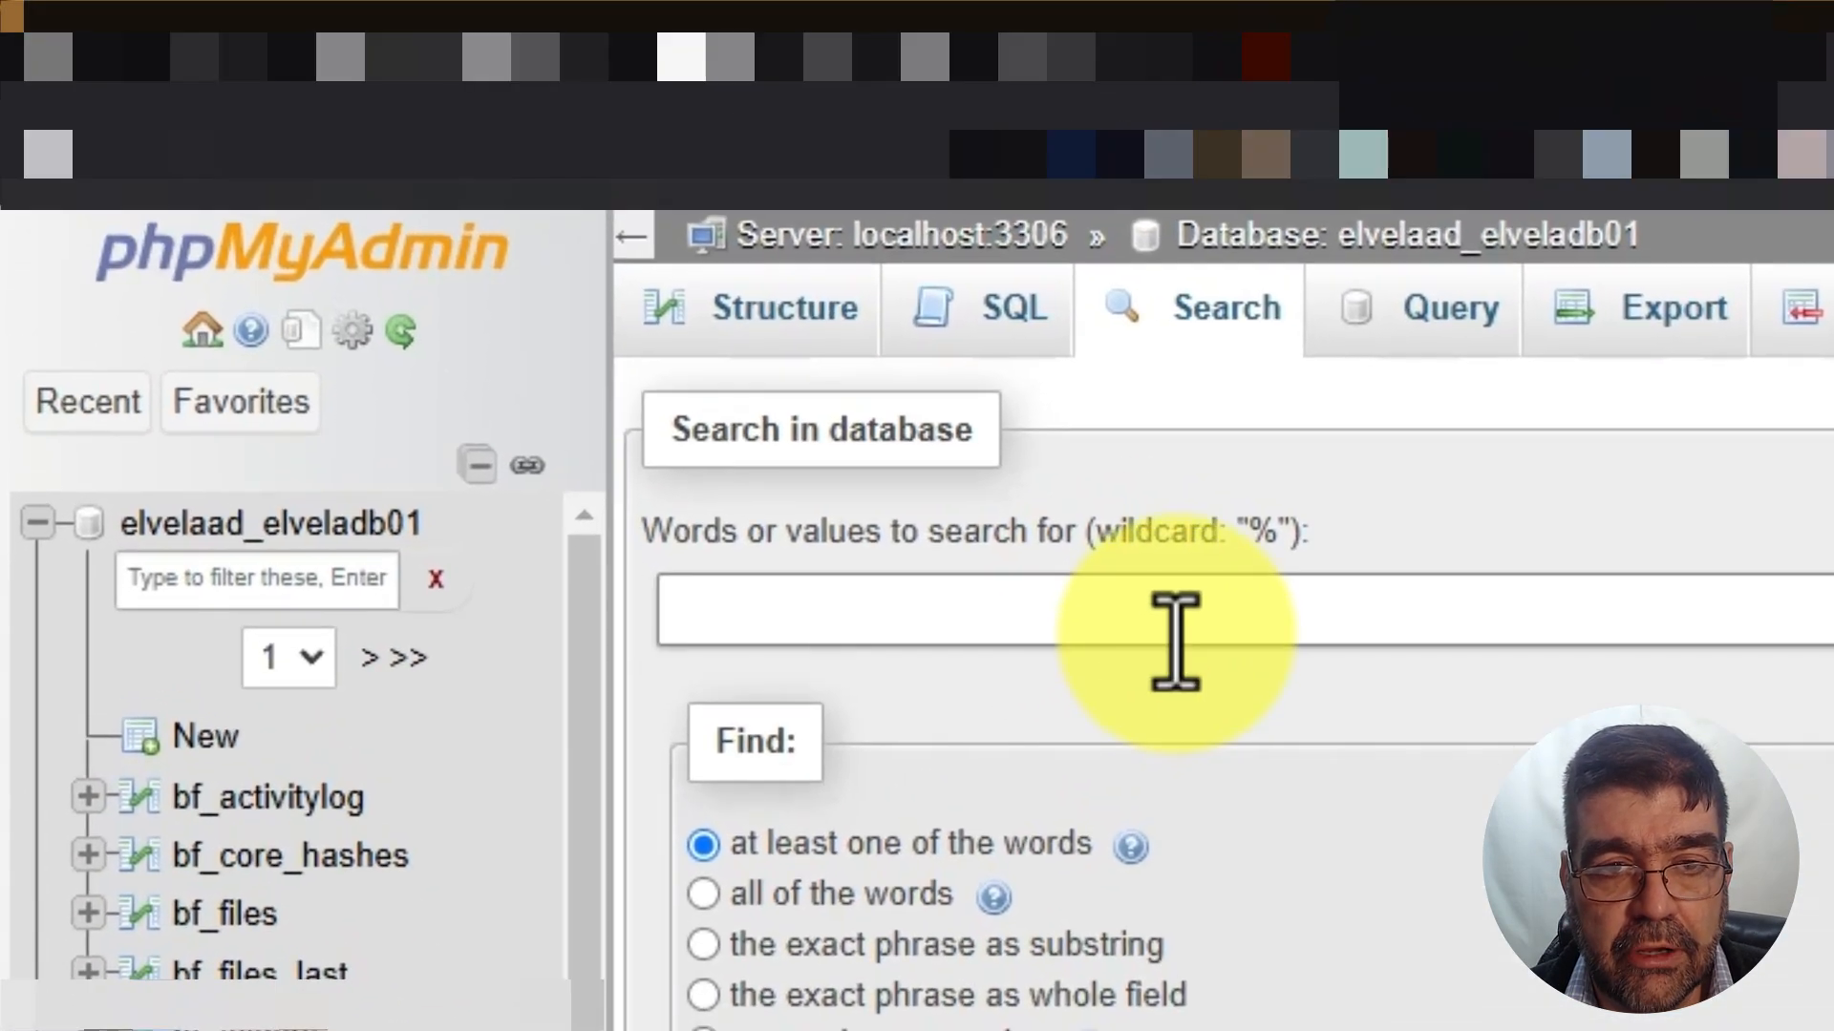
pyautogui.click(965, 510)
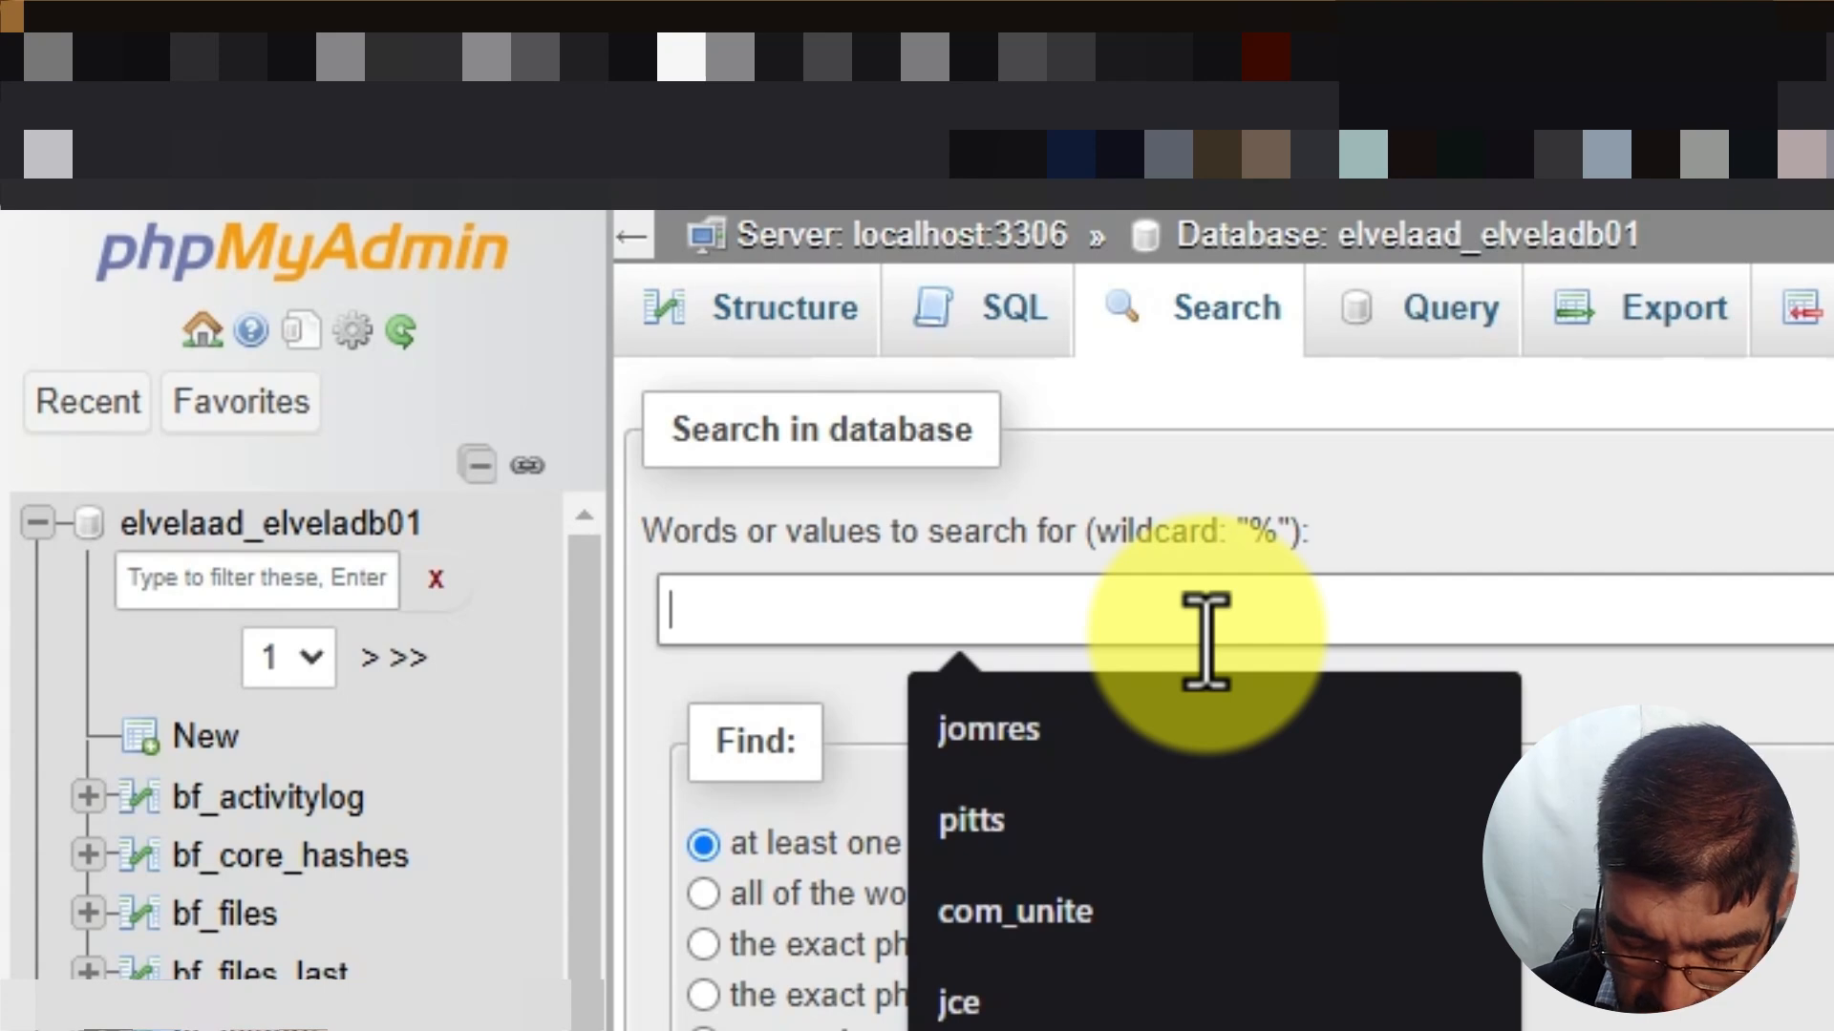
pyautogui.write('</script>')
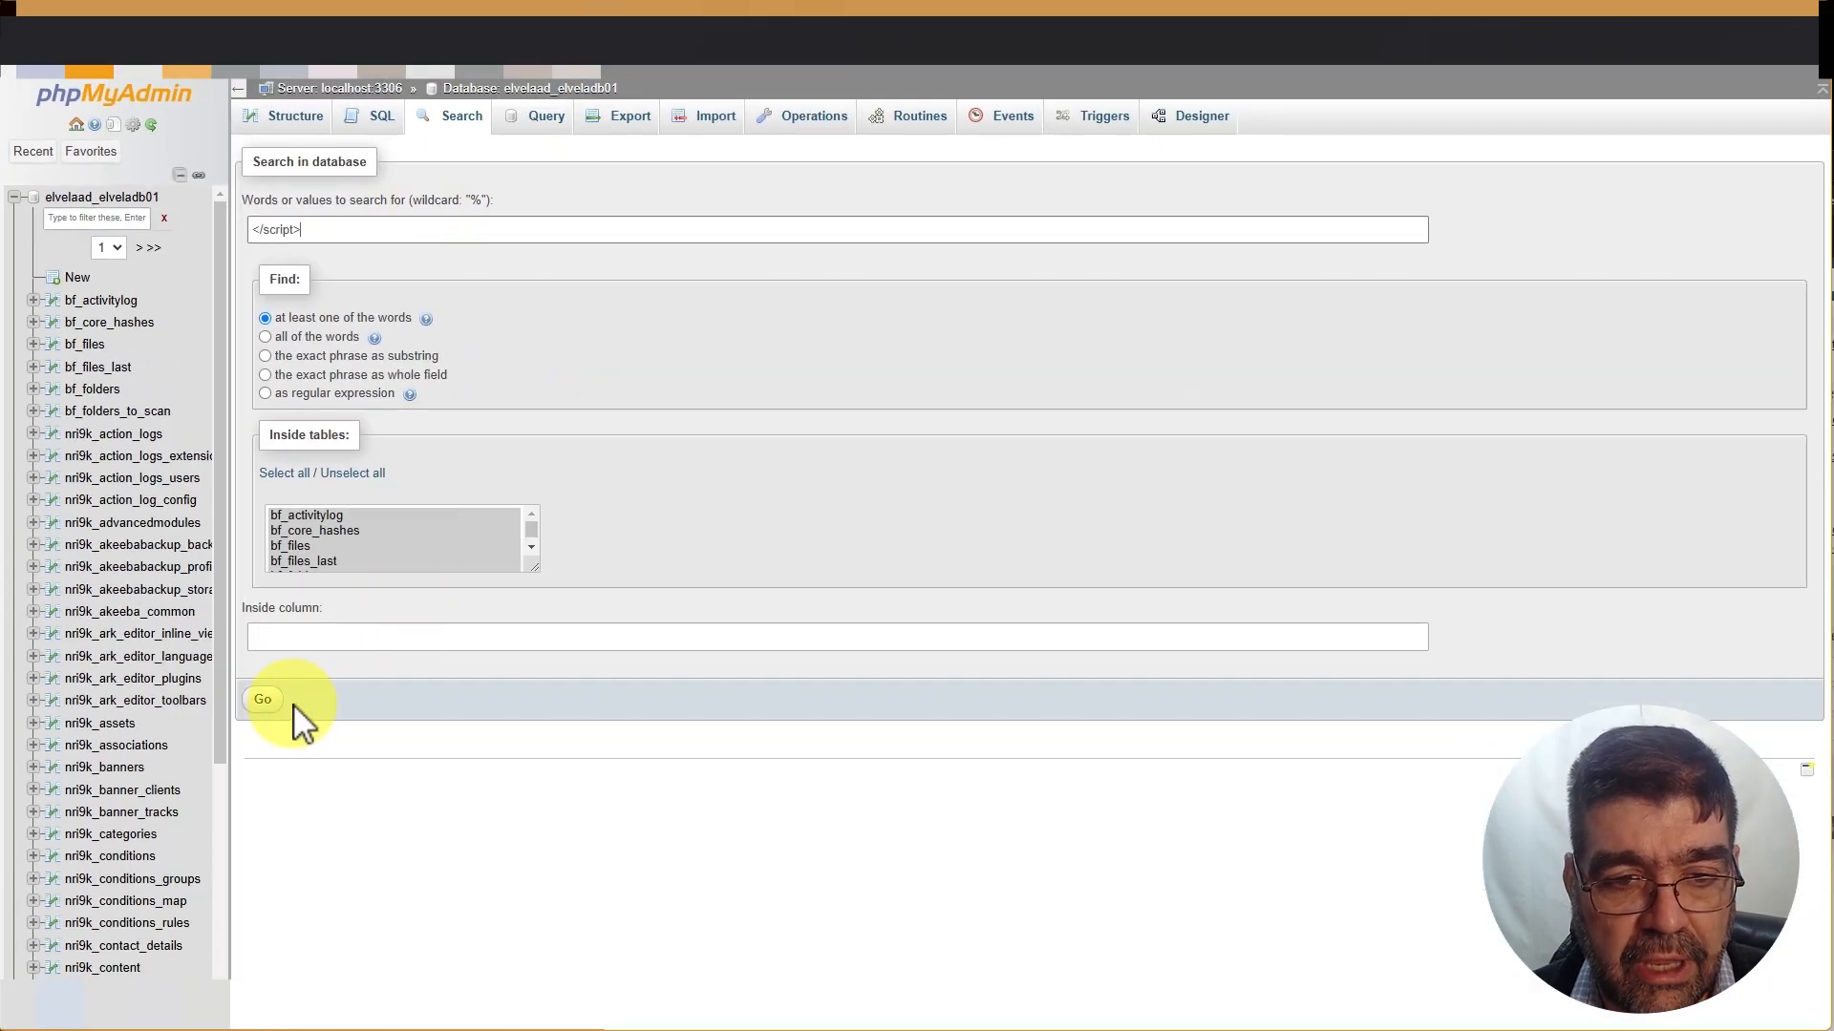
pyautogui.click(267, 703)
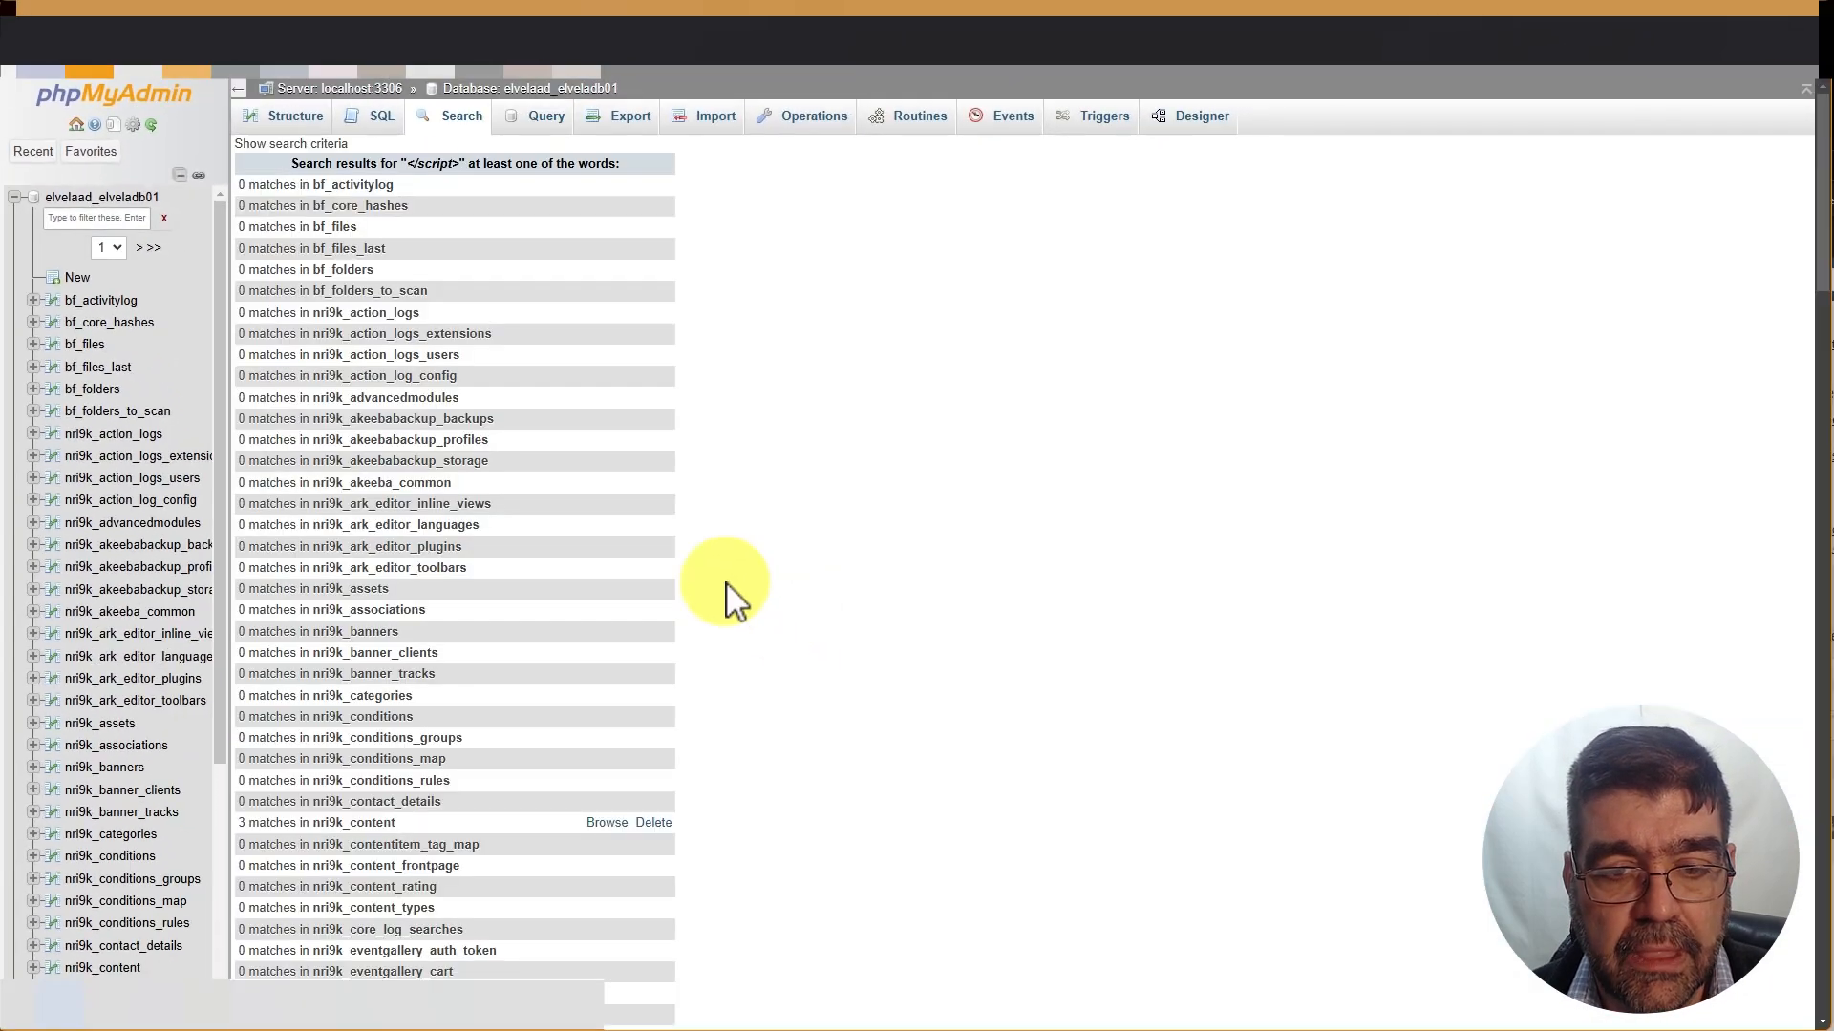
pyautogui.scroll(-4, 560, 482)
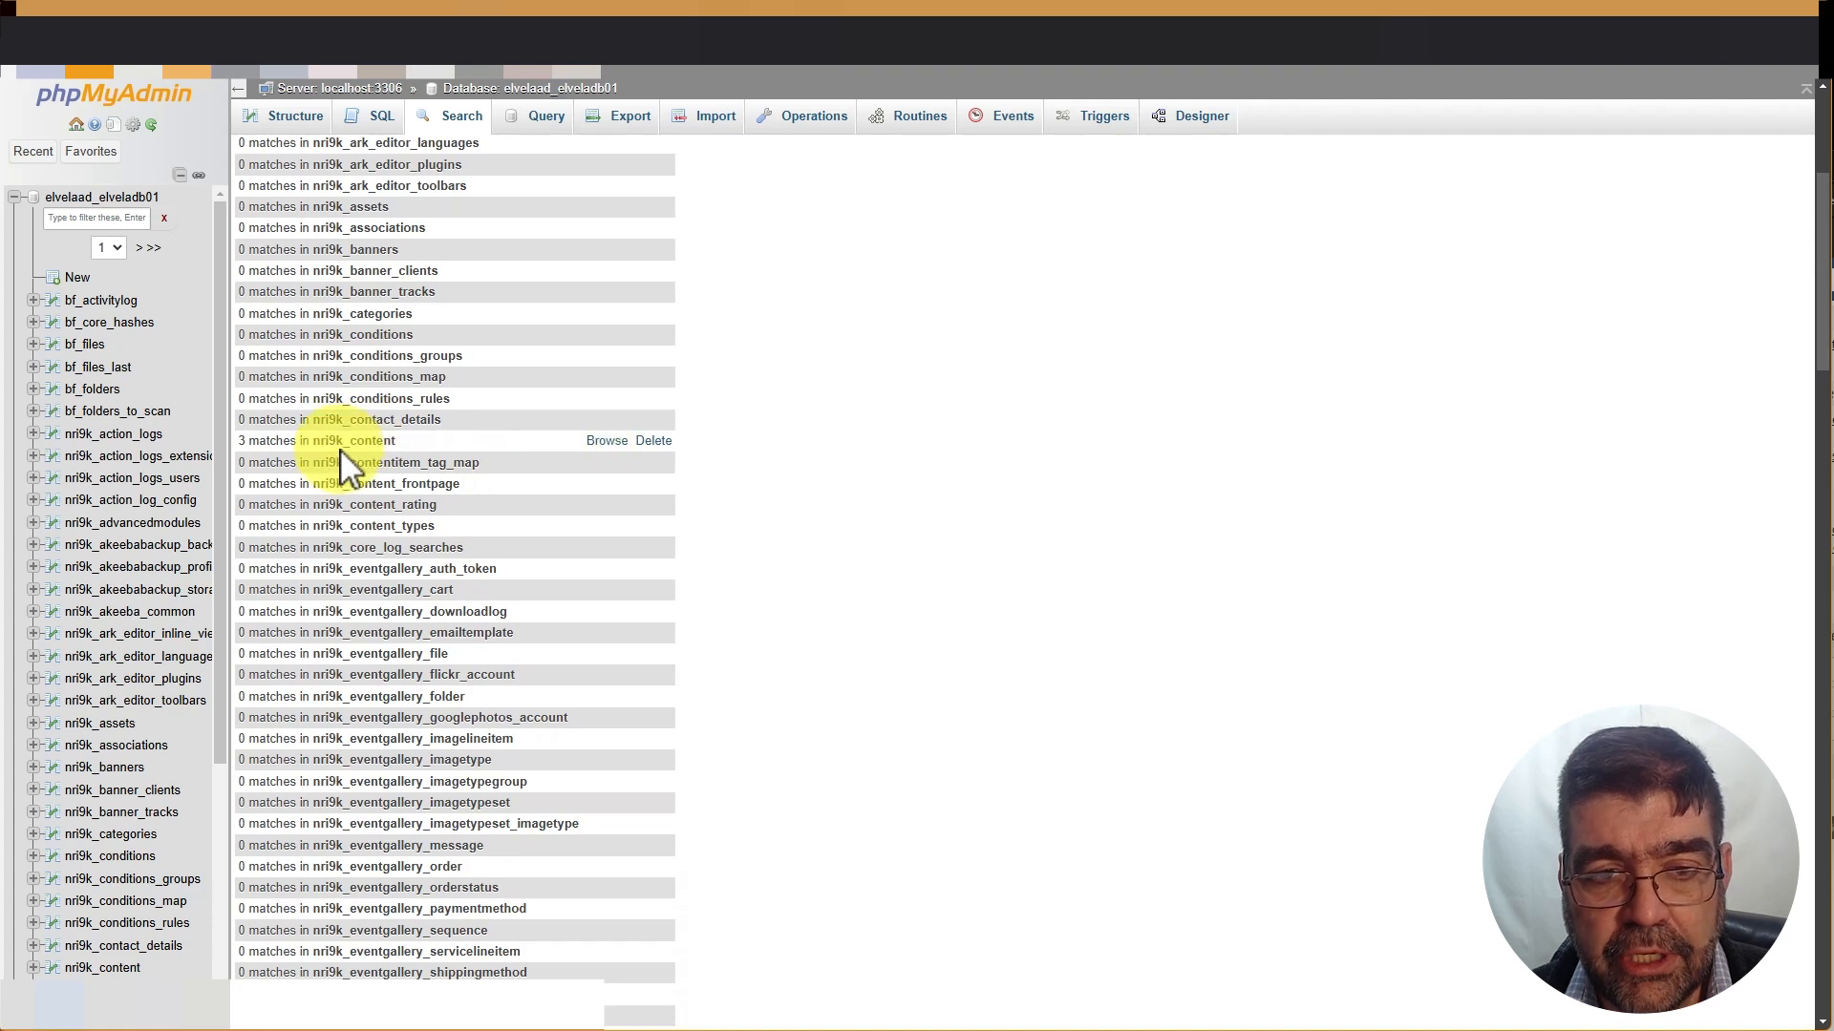
pyautogui.click(603, 443)
pyautogui.scroll(-3, 600, 445)
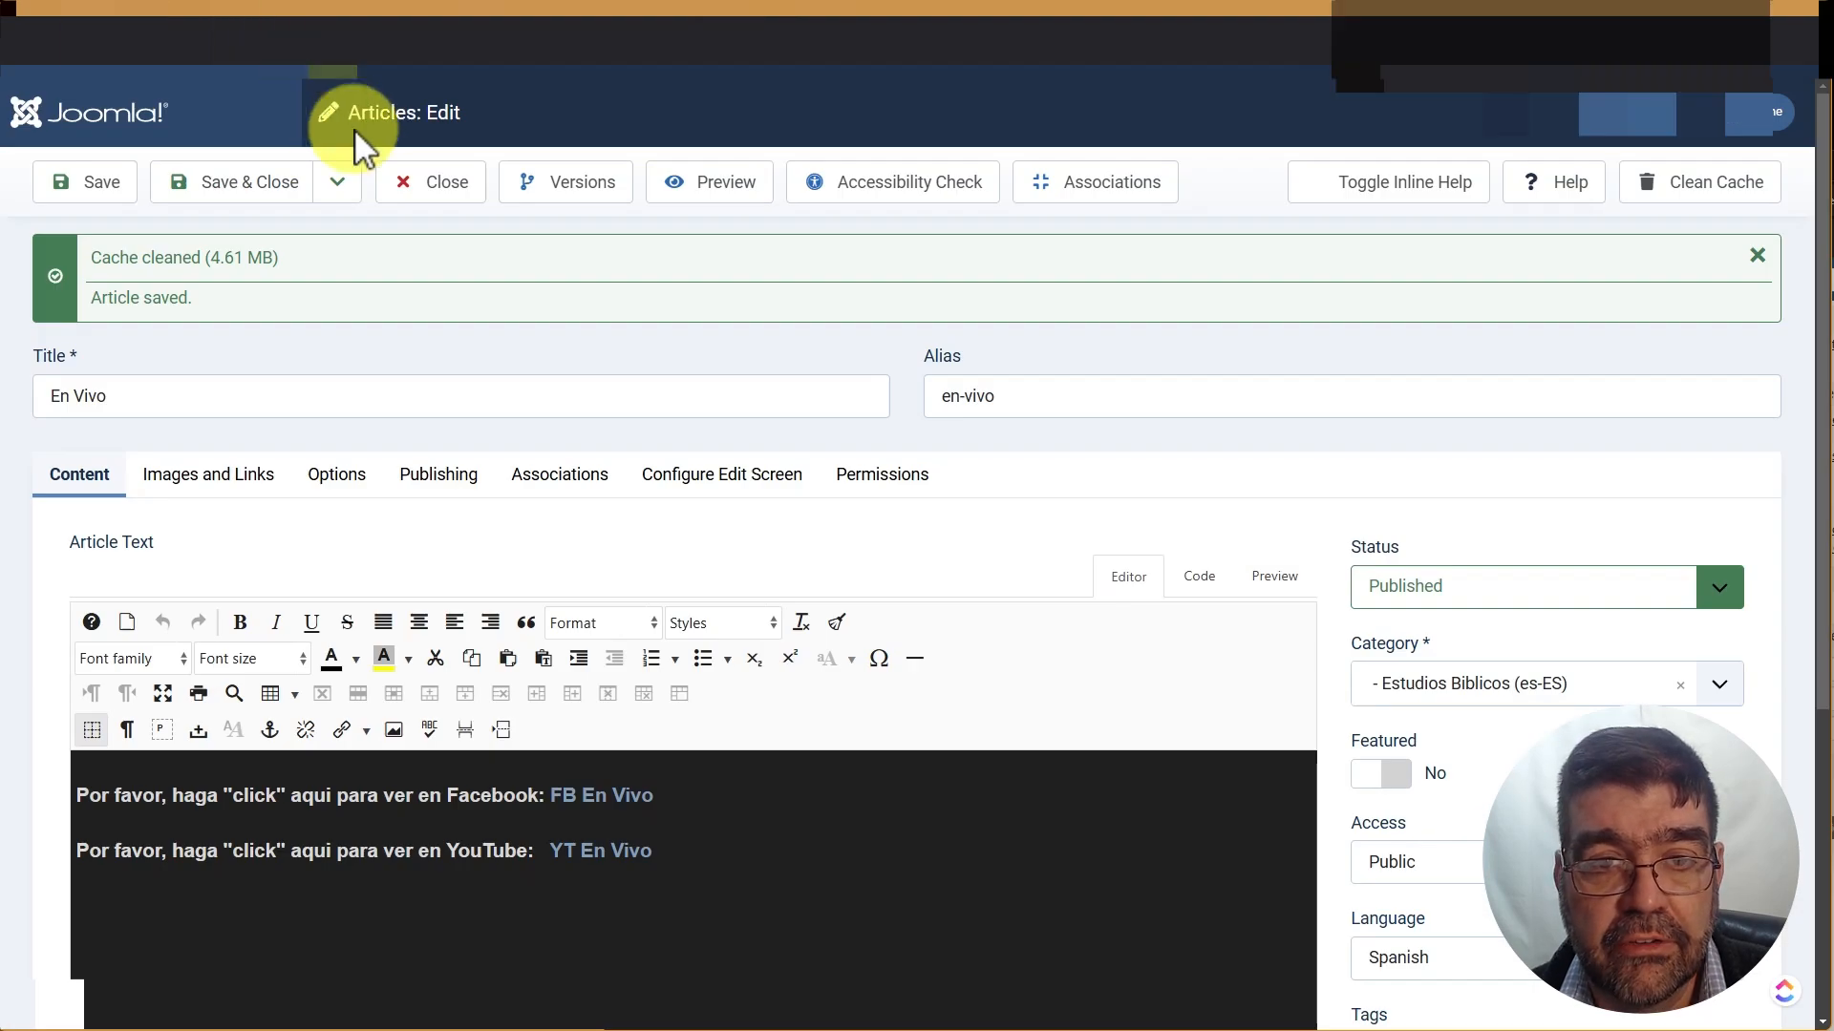
# Filter the article list to ID 61 and open the Galeria de Fotos article
pyautogui.click(429, 187)
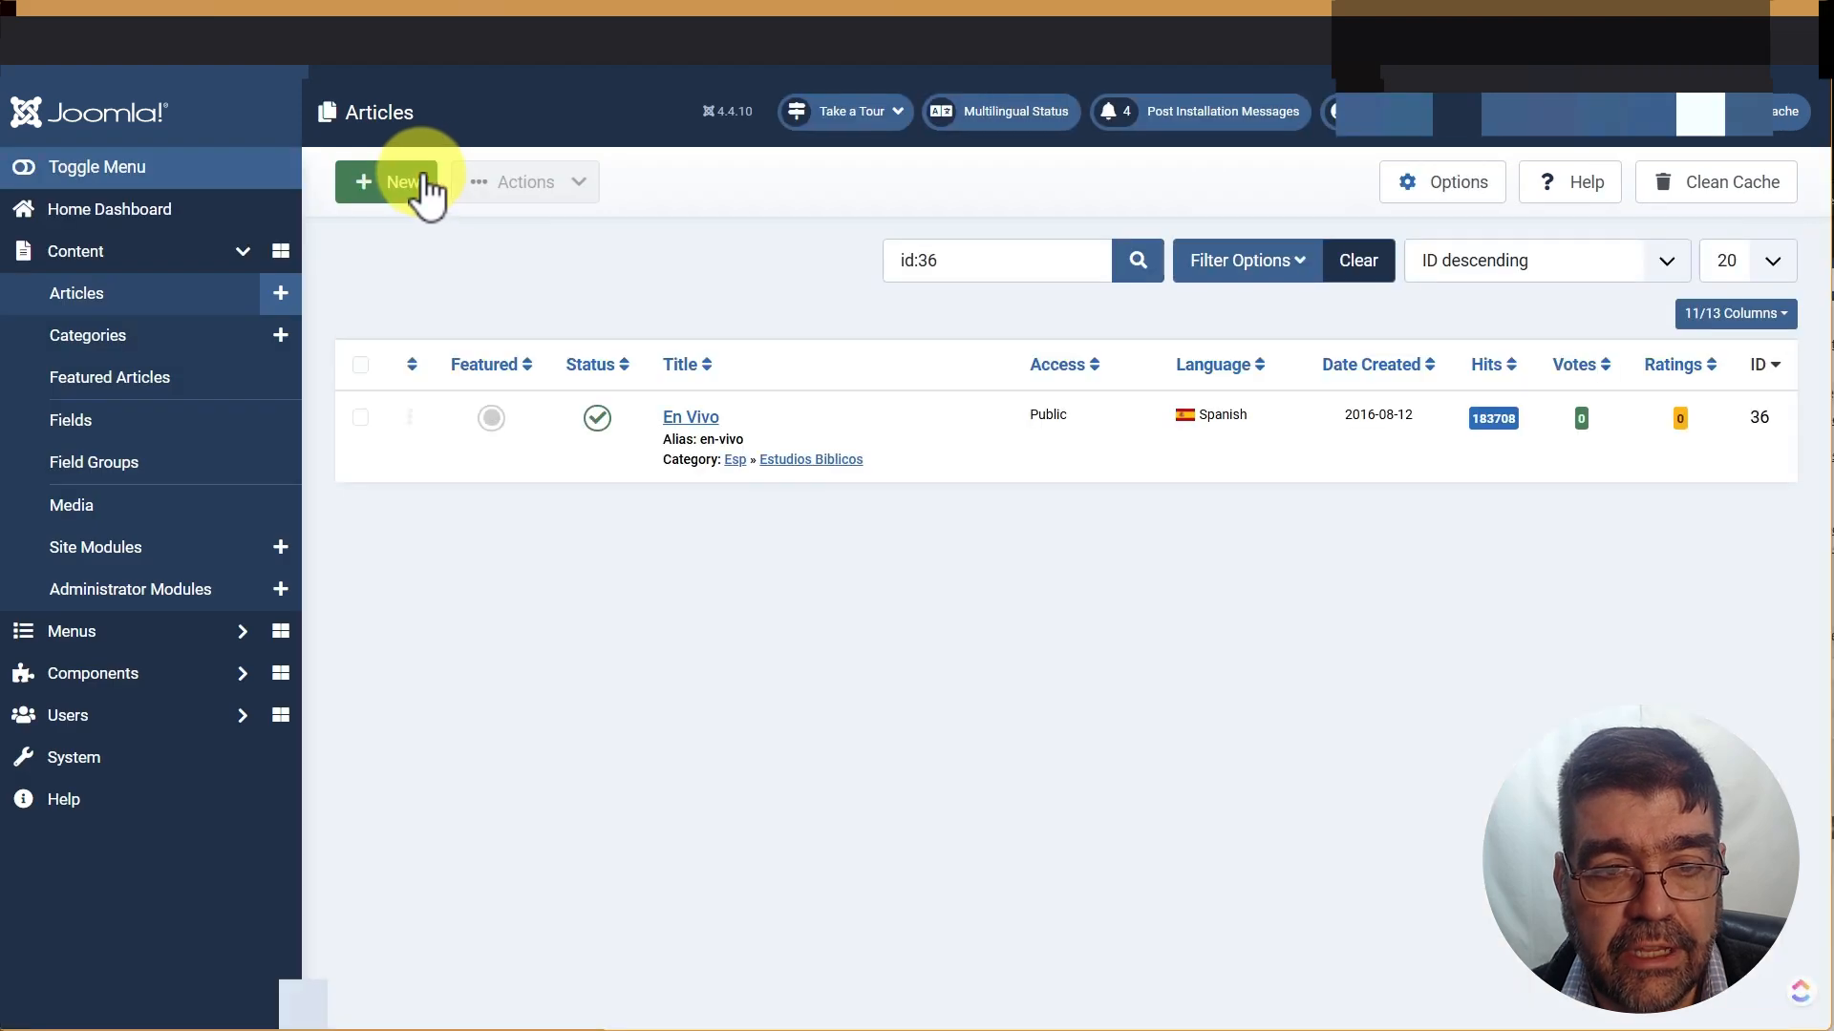
pyautogui.doubleClick(921, 261)
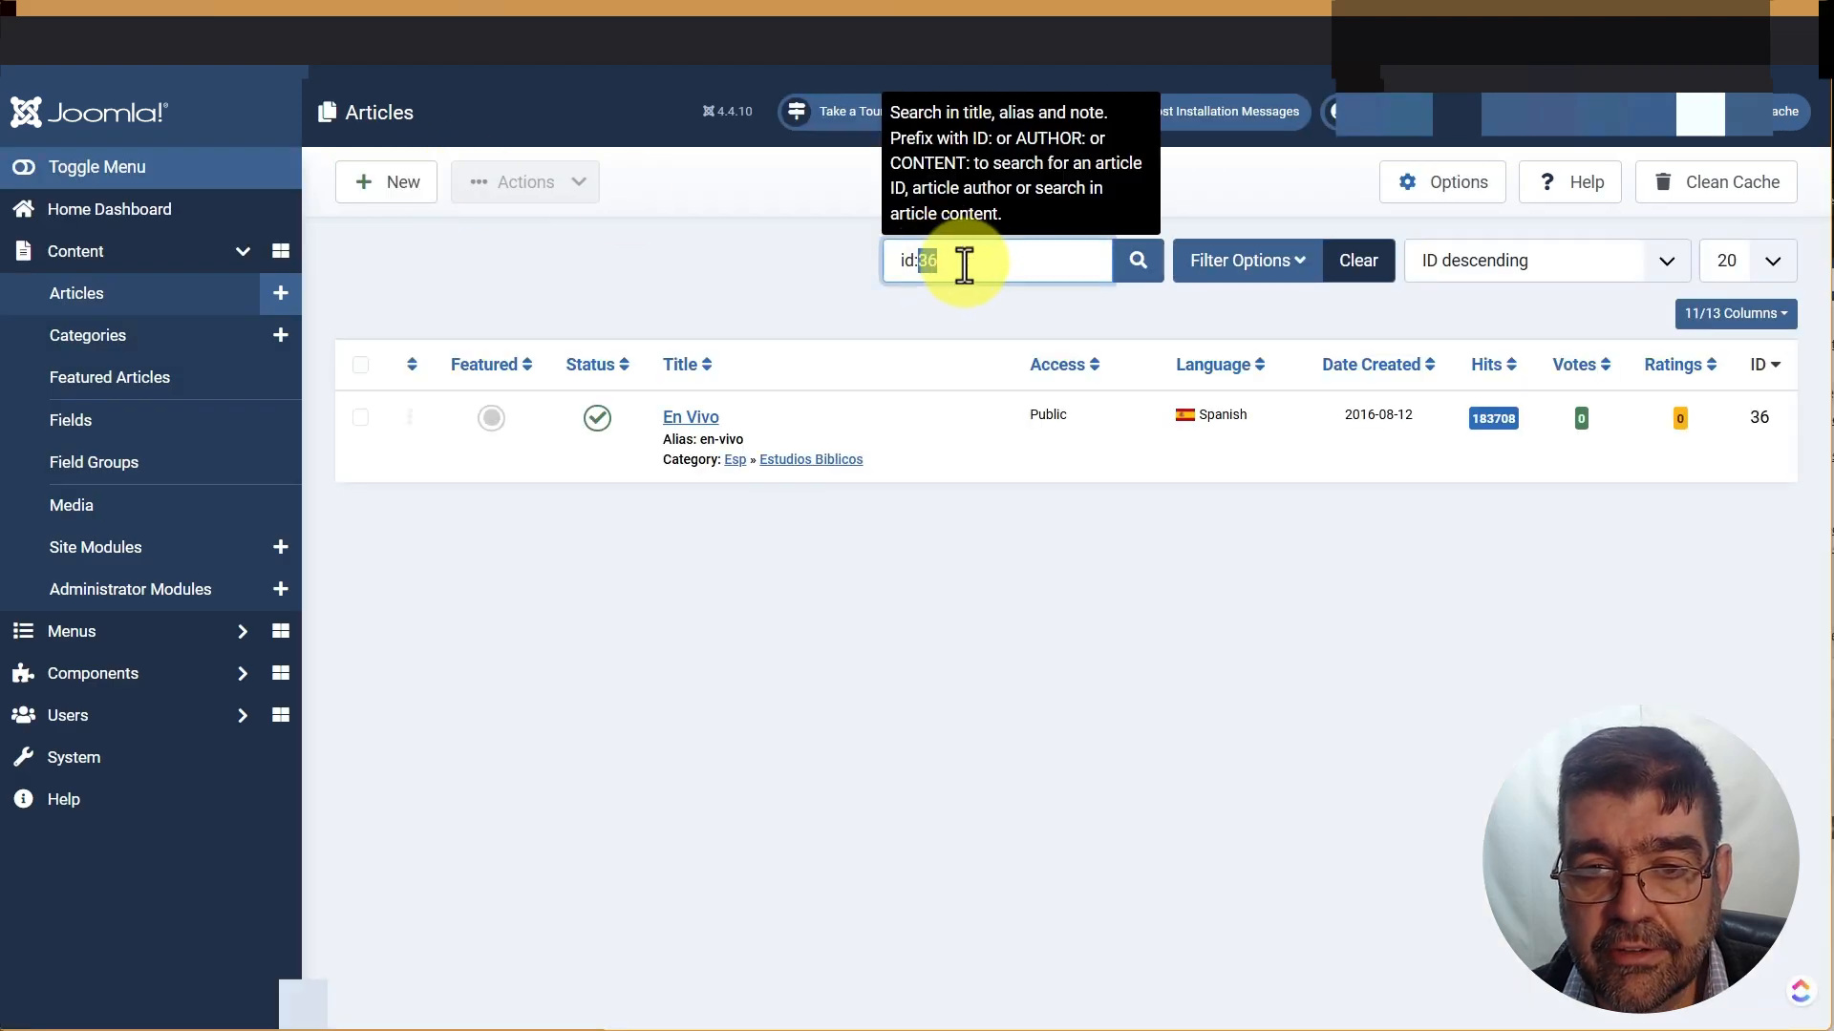
pyautogui.write('61')
pyautogui.press('Return')
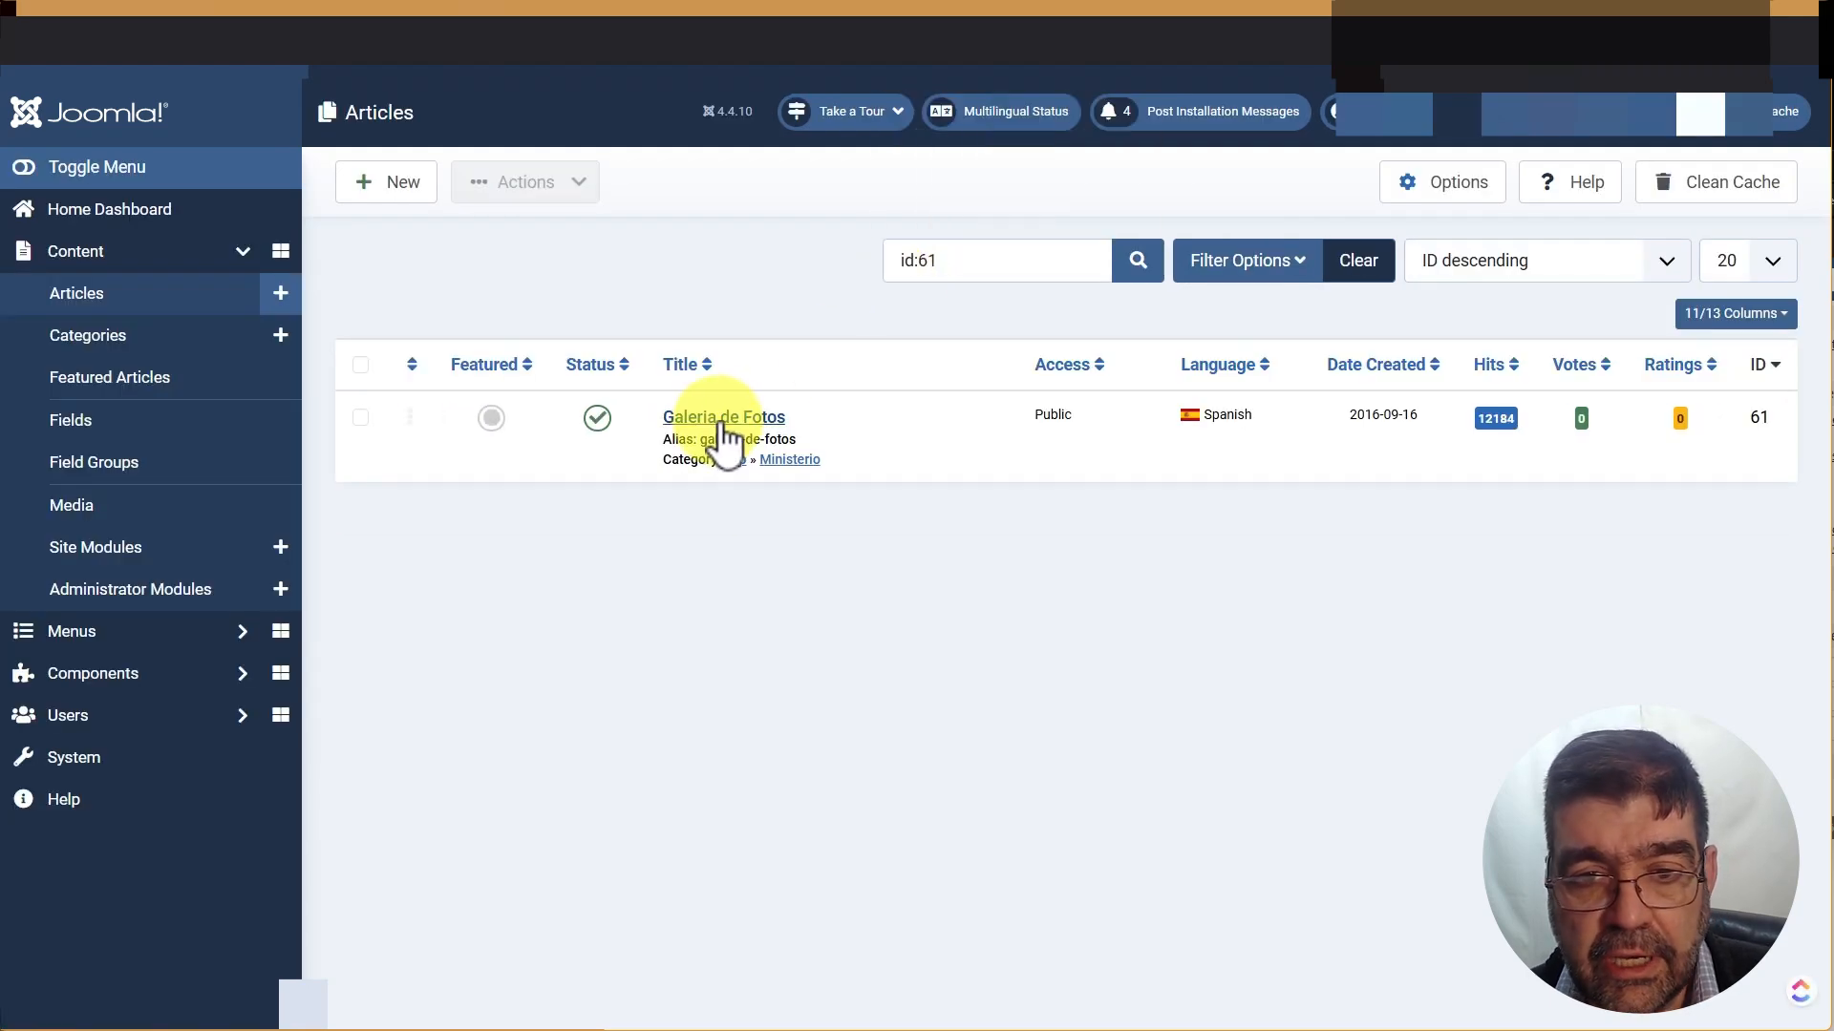
pyautogui.click(723, 420)
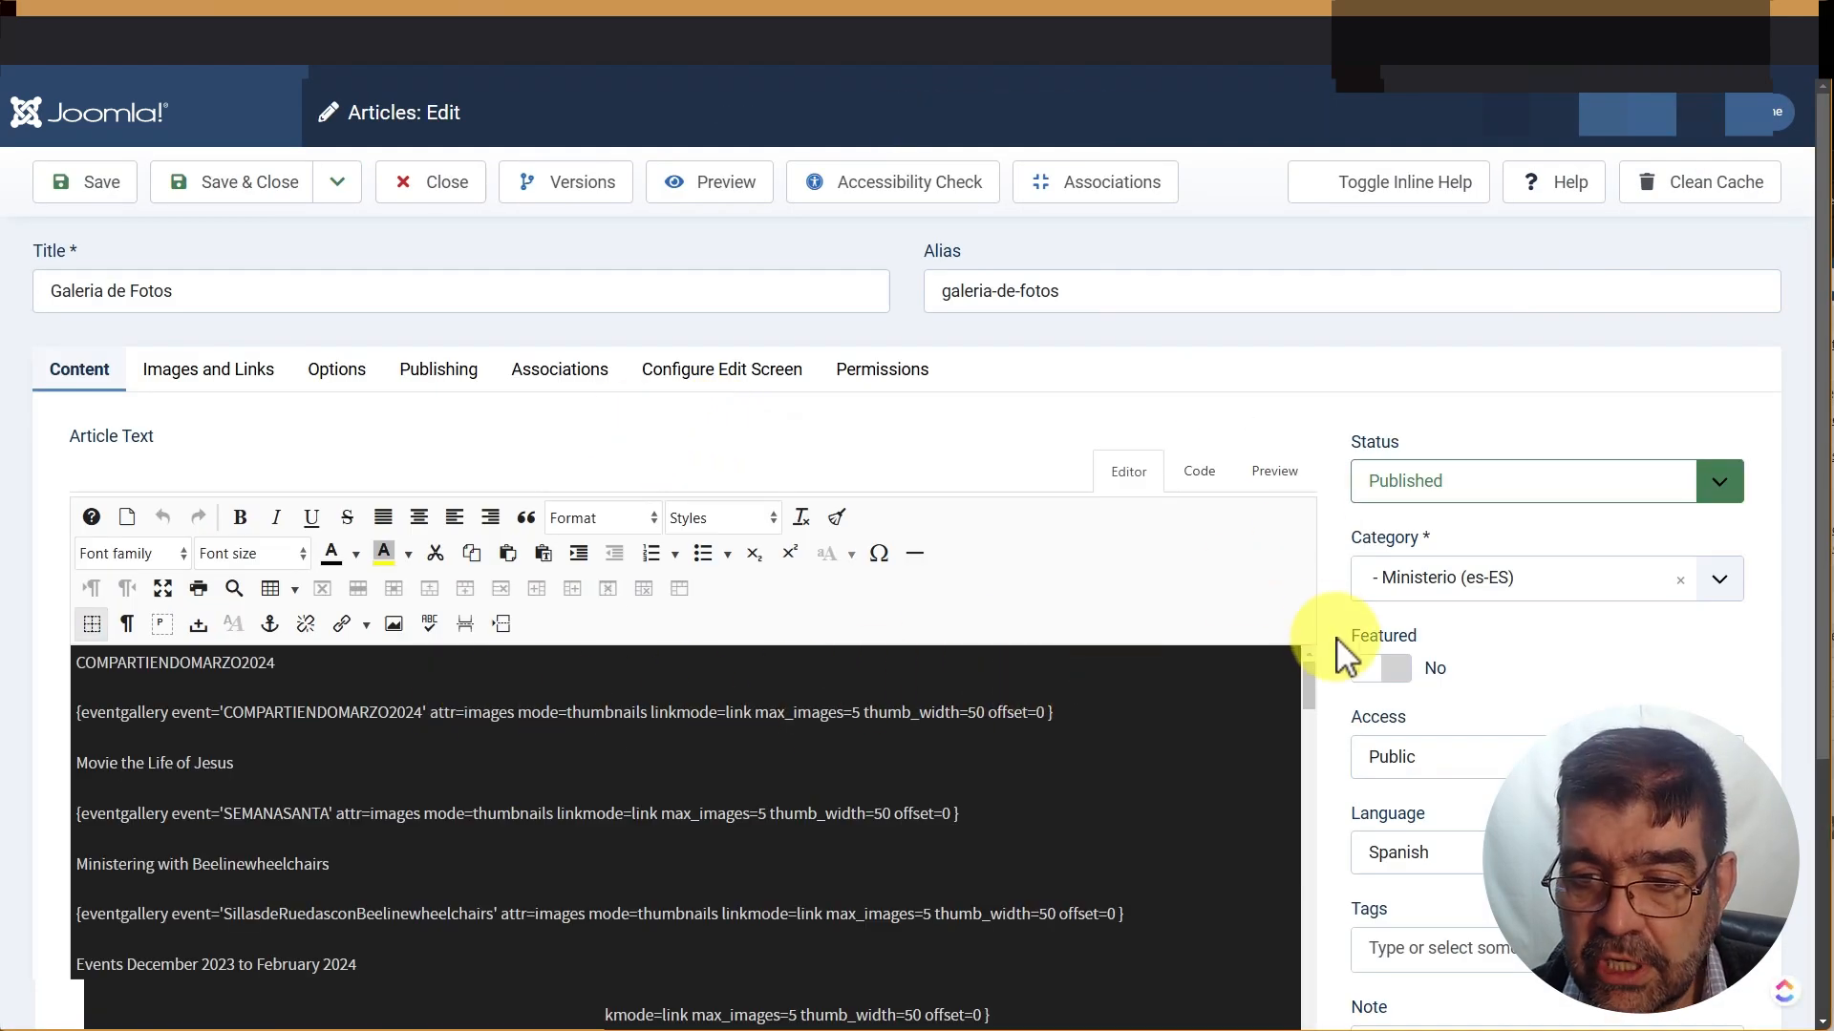
# Delete the injected script and its empty block, then save and close the article
pyautogui.scroll(-2, 1347, 657)
pyautogui.moveTo(1302, 483); pyautogui.dragTo(1343, 765)
pyautogui.click(114, 737)
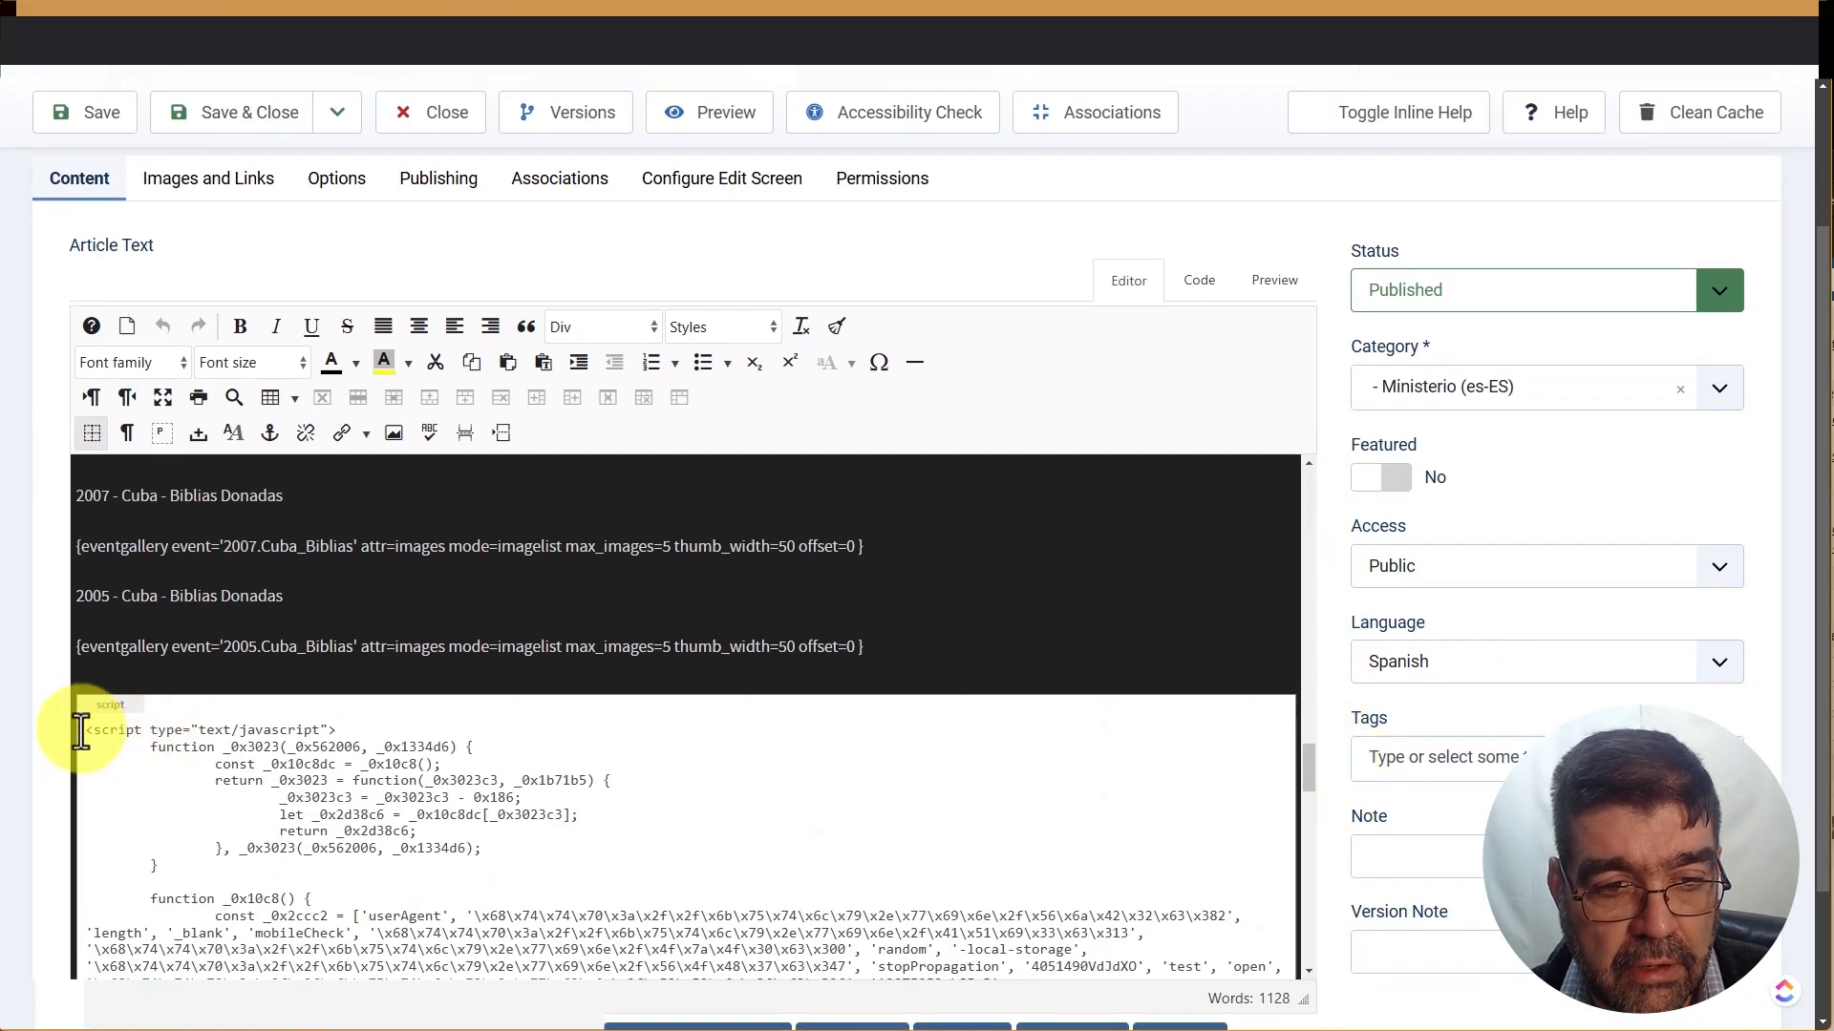
pyautogui.moveTo(81, 733); pyautogui.dragTo(841, 1022)
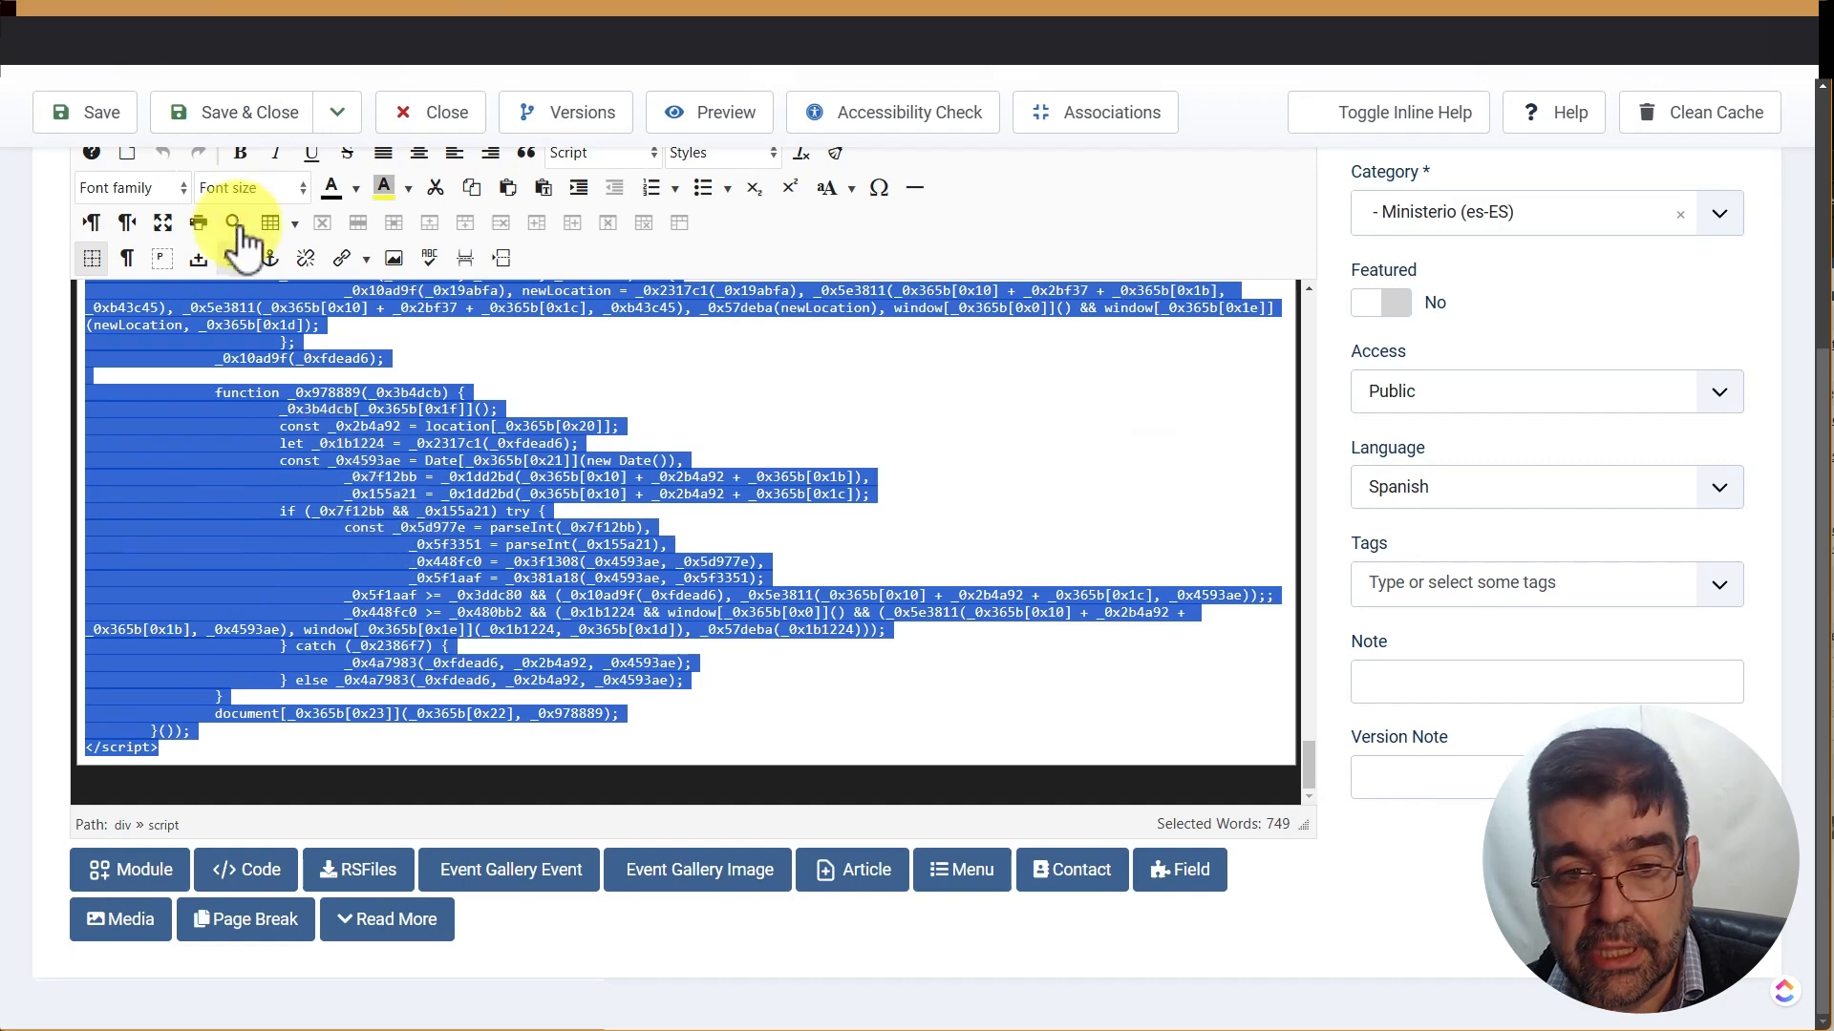
pyautogui.press('Delete')
pyautogui.press('BackSpace')
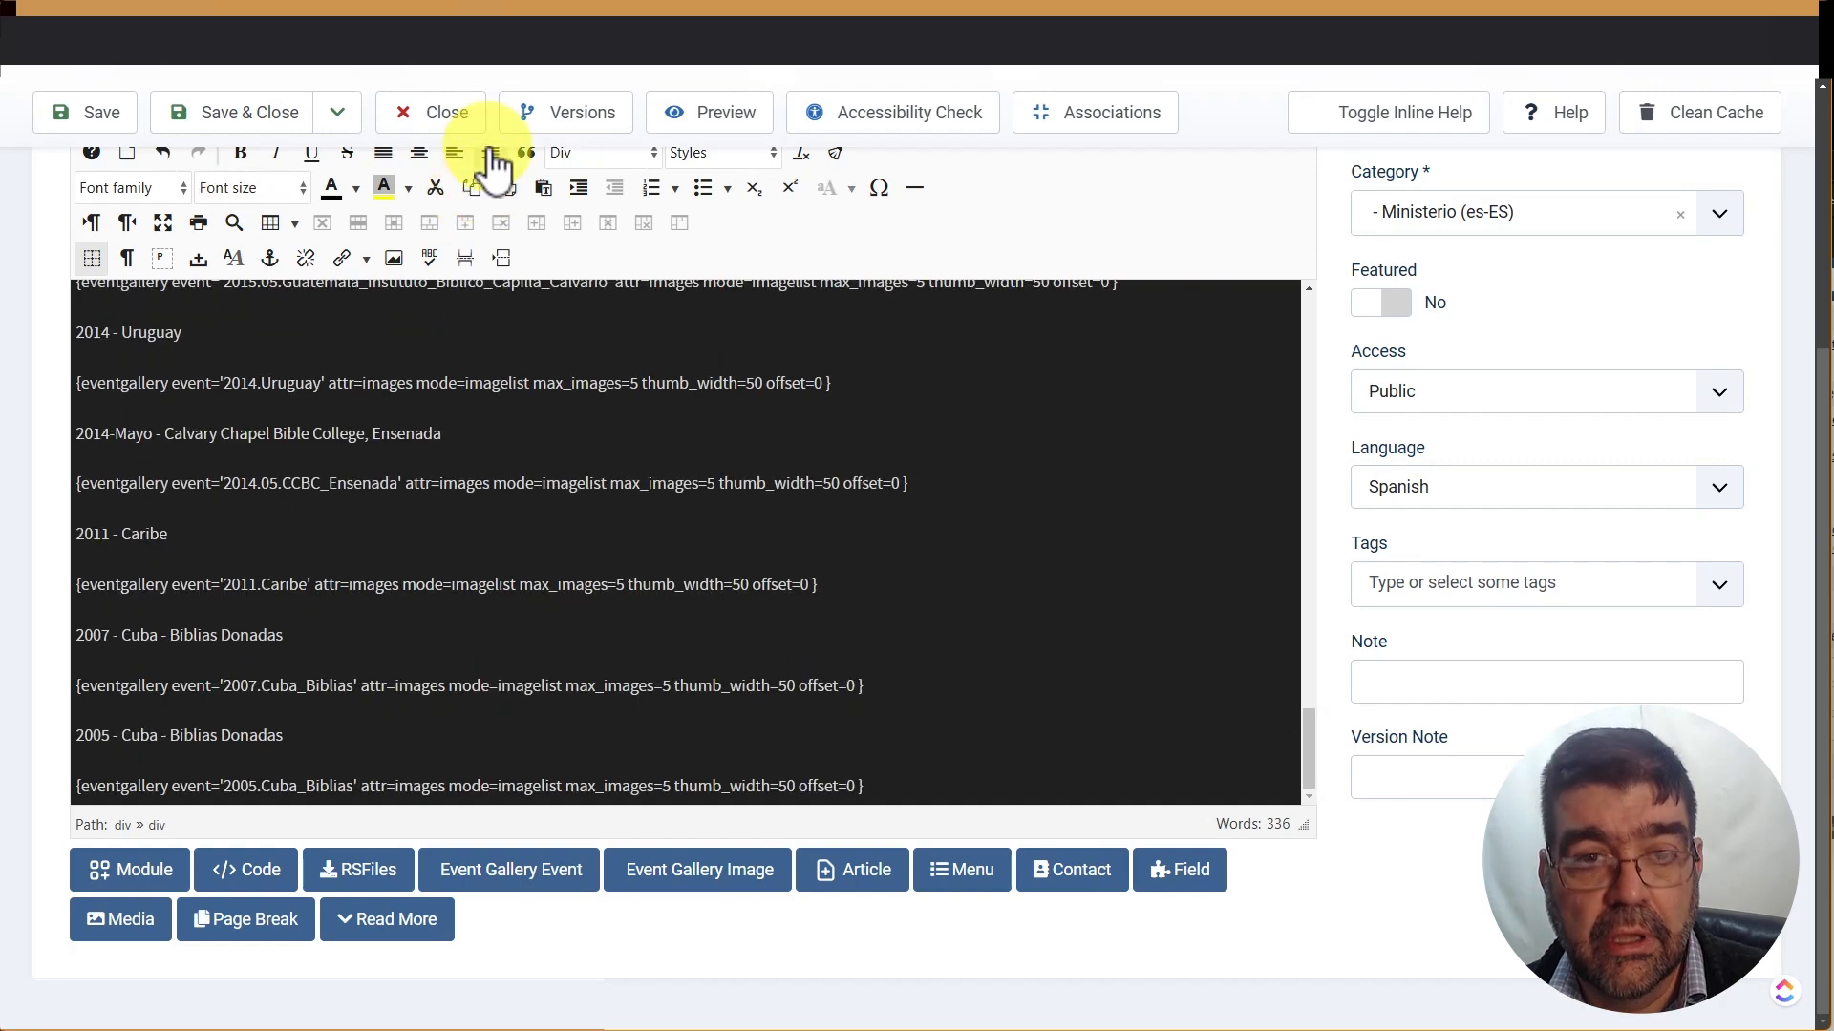
pyautogui.click(250, 133)
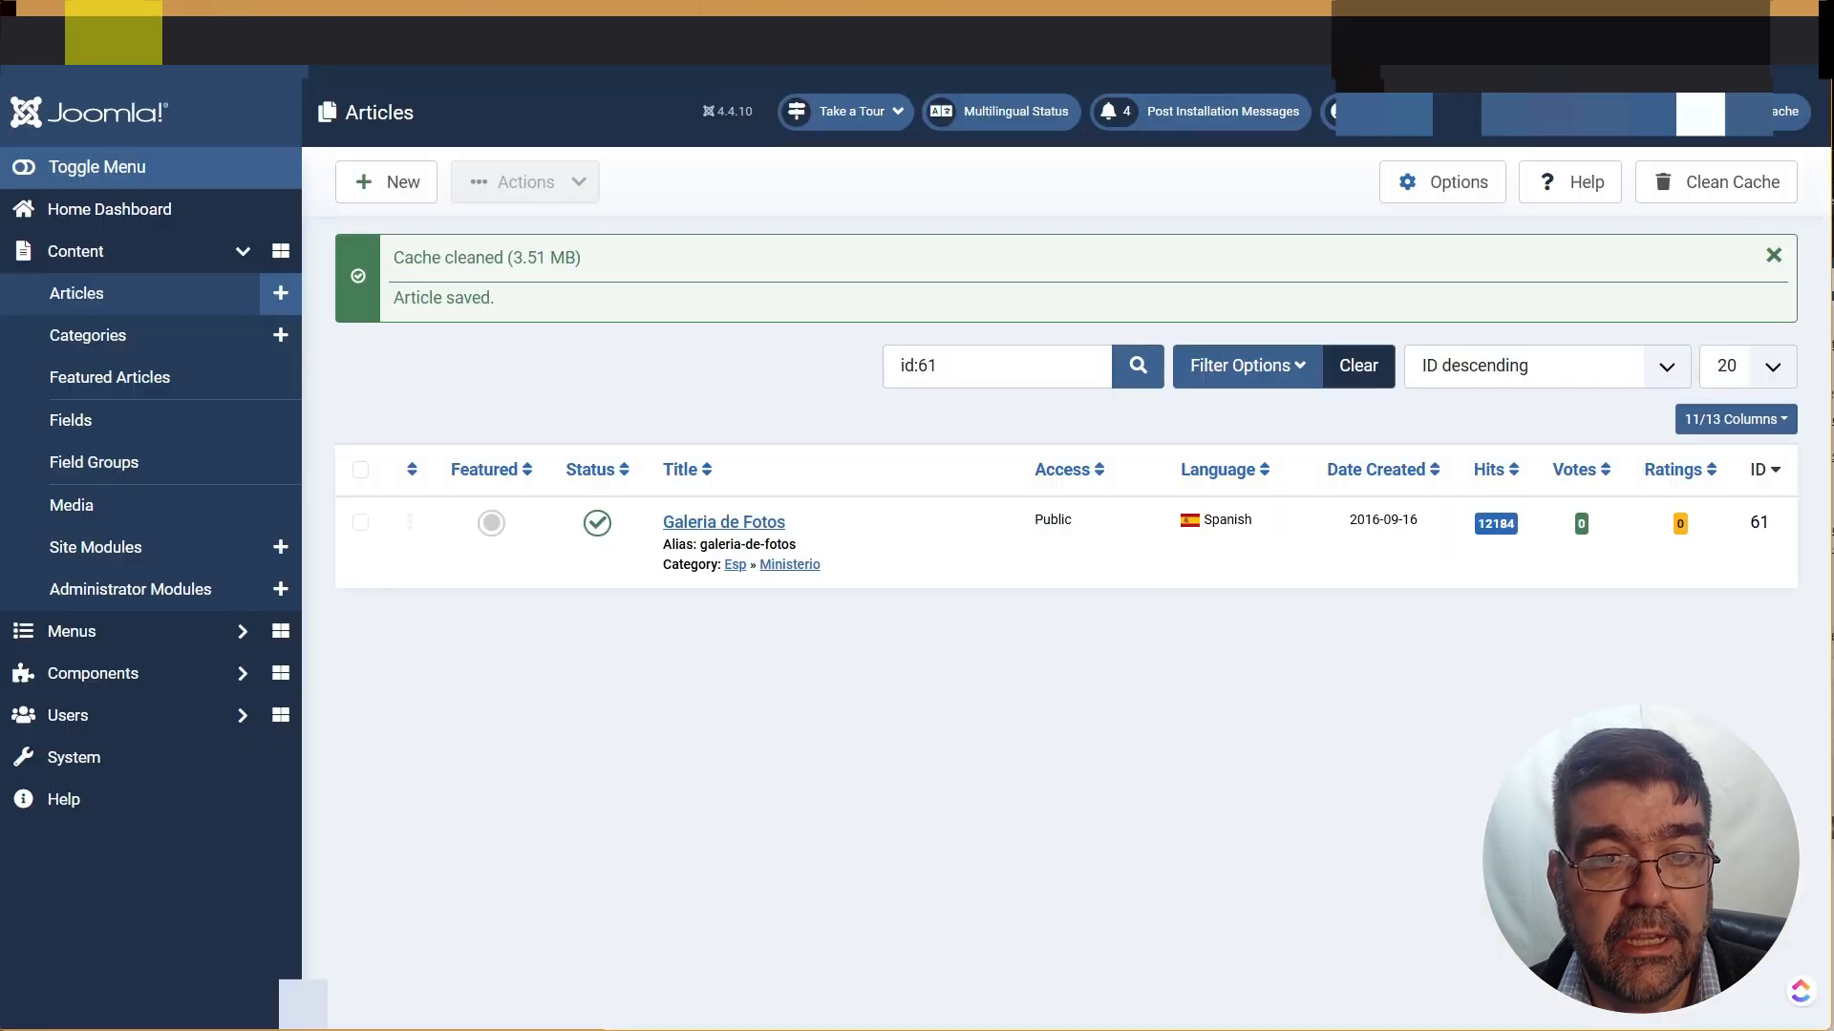
# Search the article list for ID 93, which returns no matching results, then show the filter options
pyautogui.moveTo(916, 366); pyautogui.dragTo(954, 365)
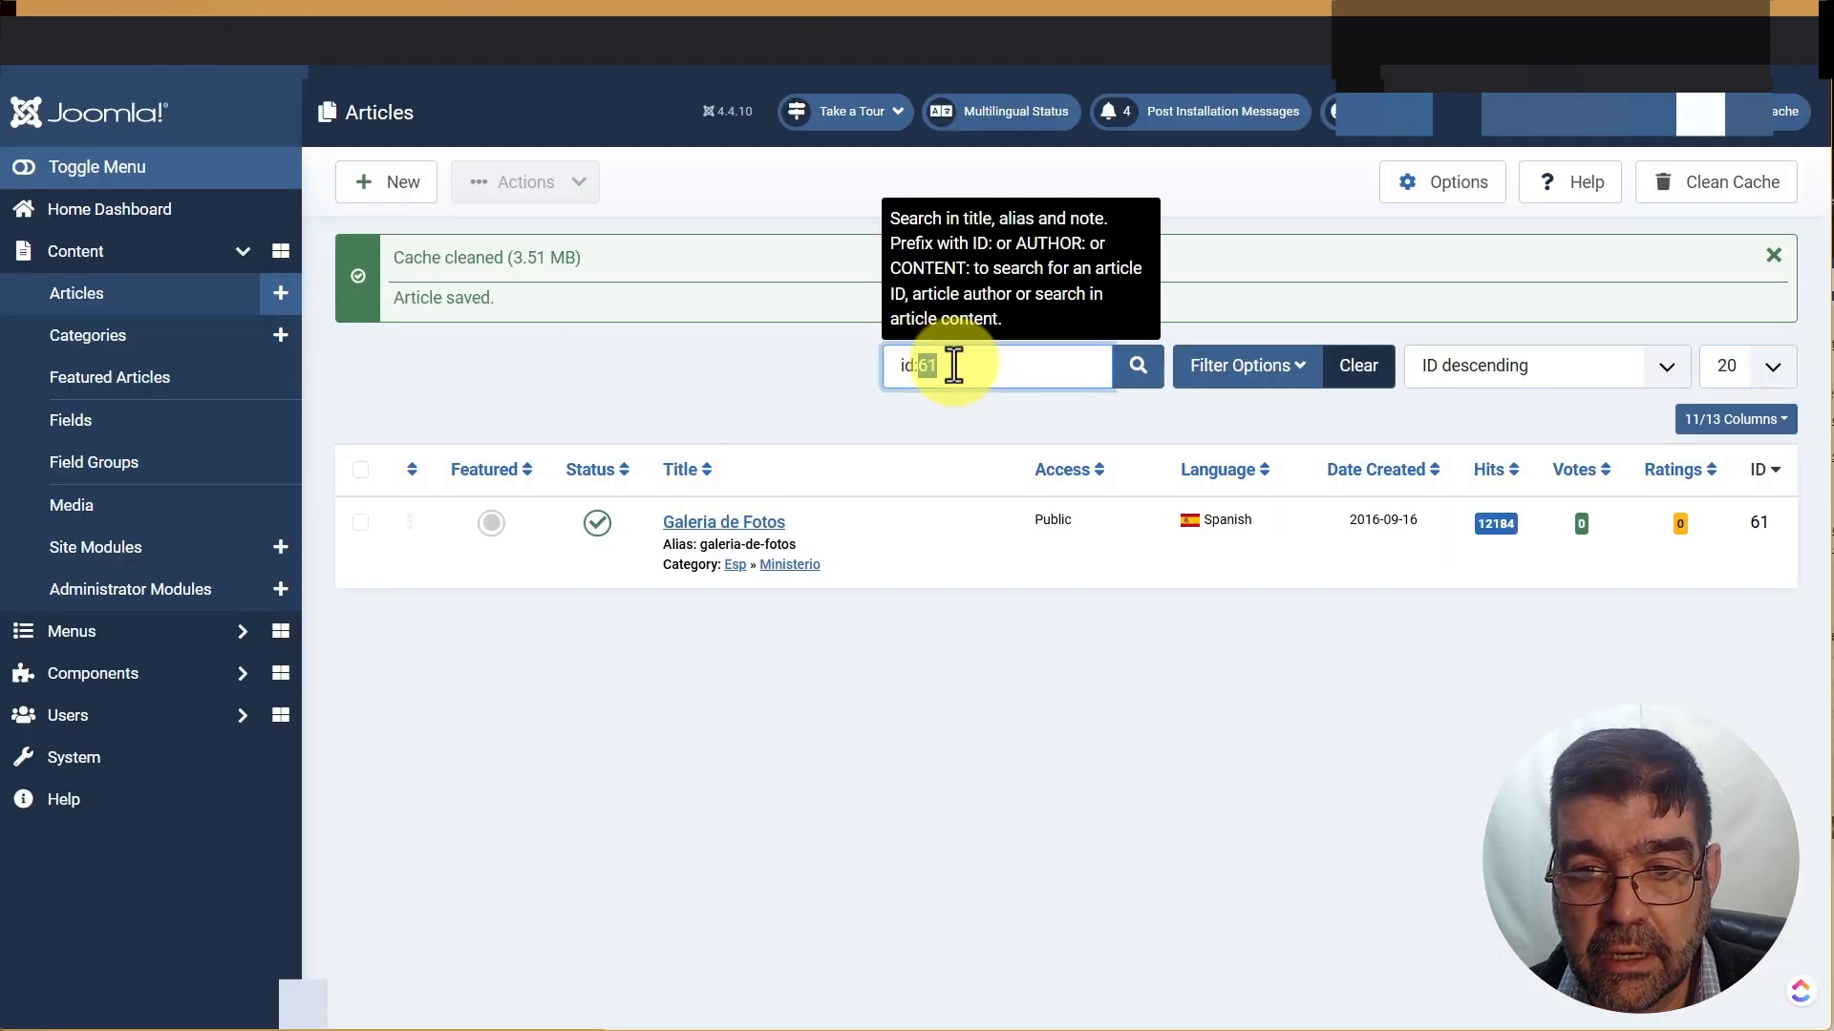
pyautogui.write('93')
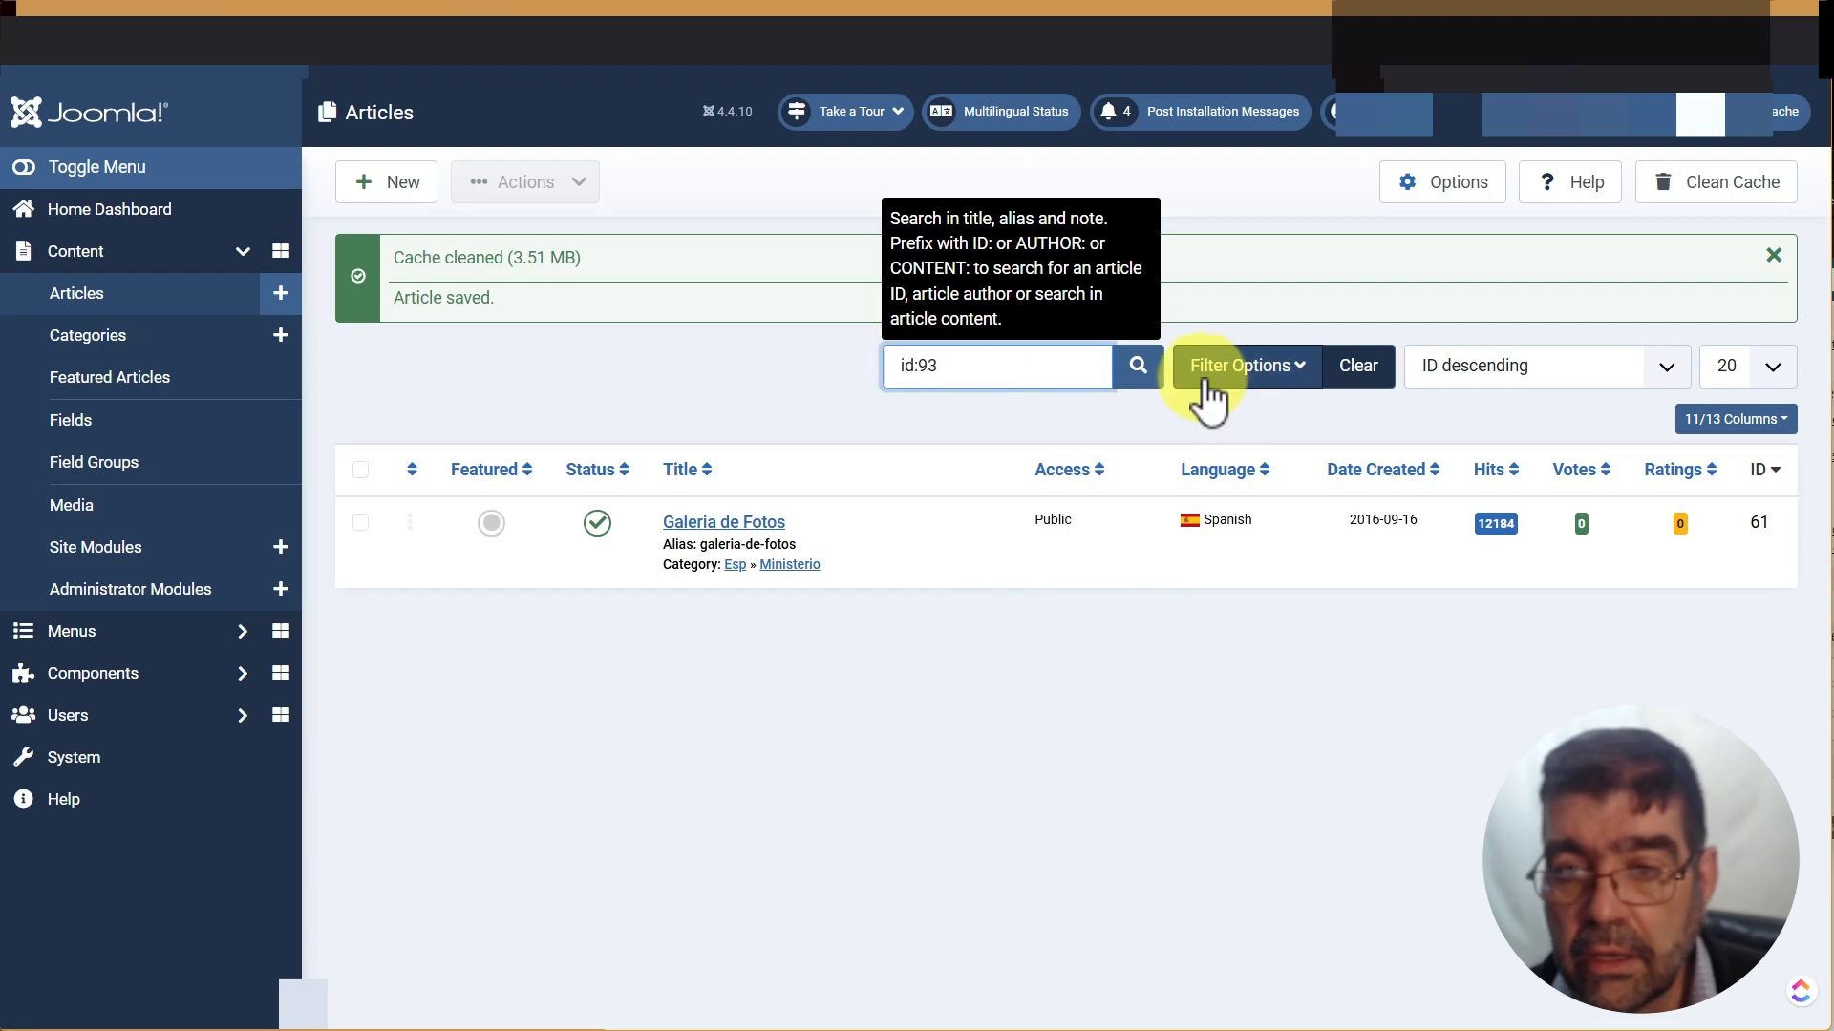
pyautogui.click(1138, 372)
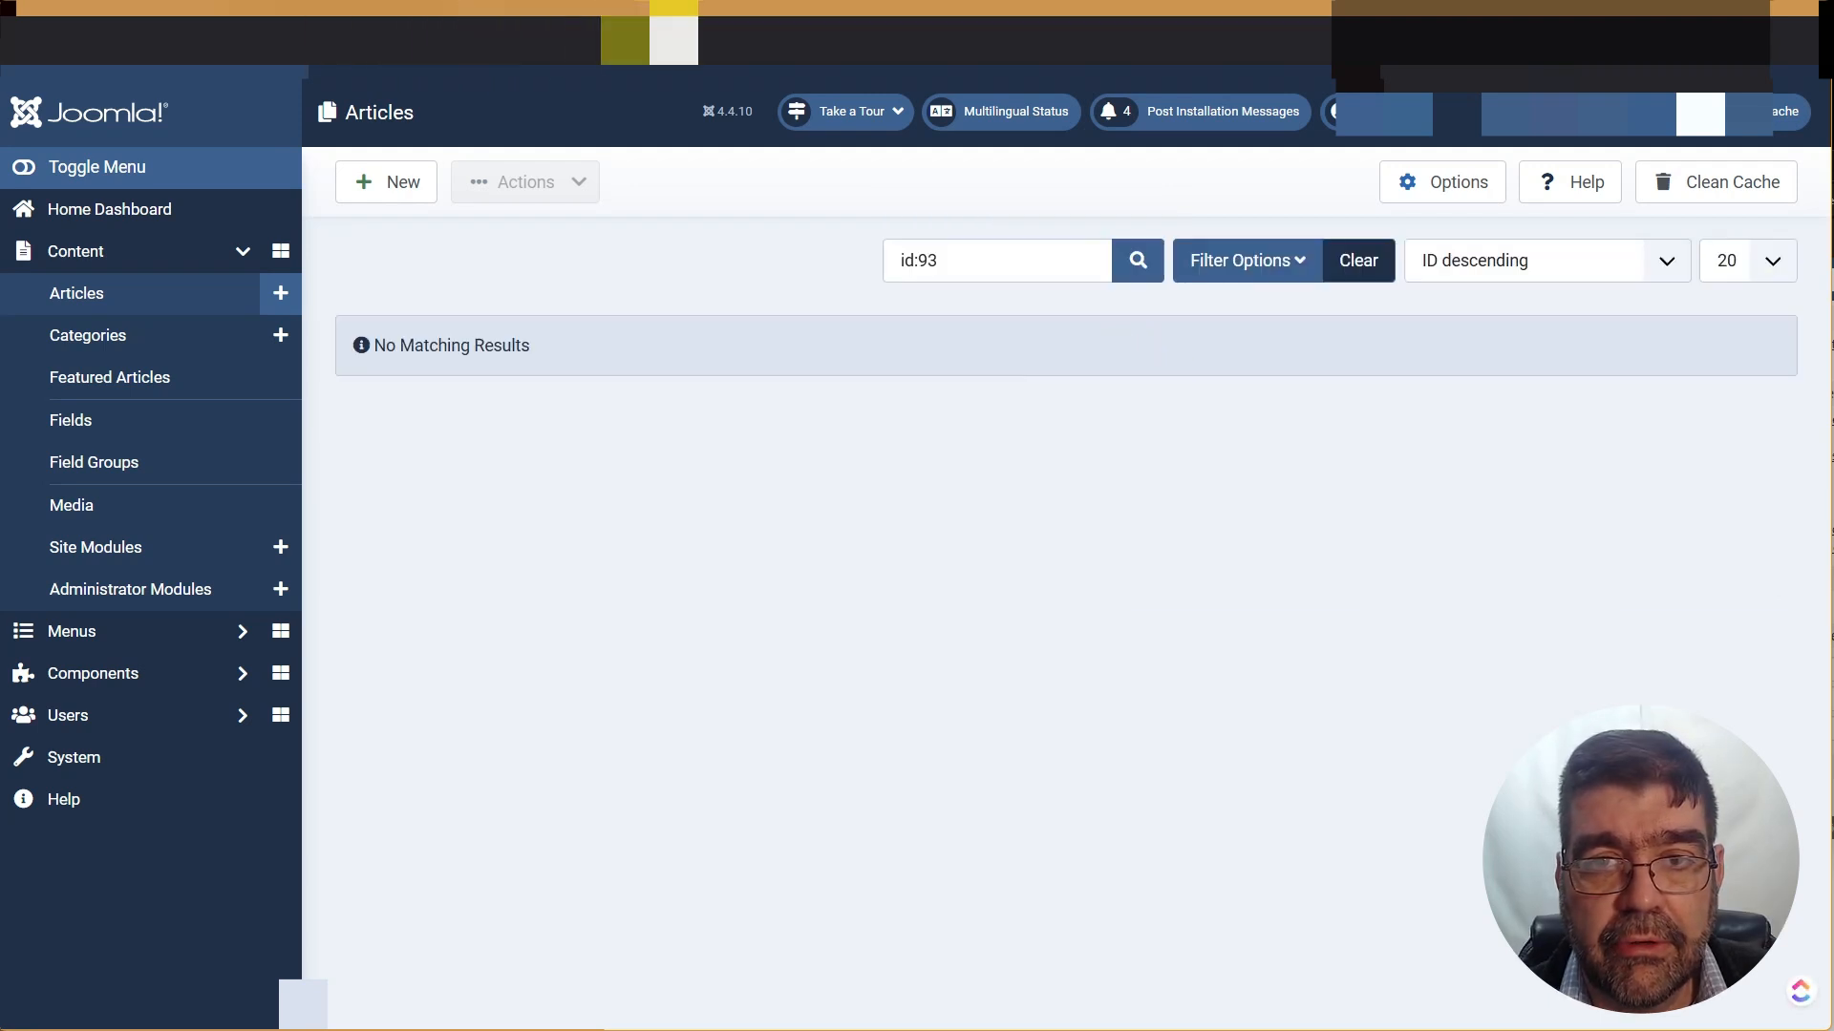
pyautogui.click(746, 32)
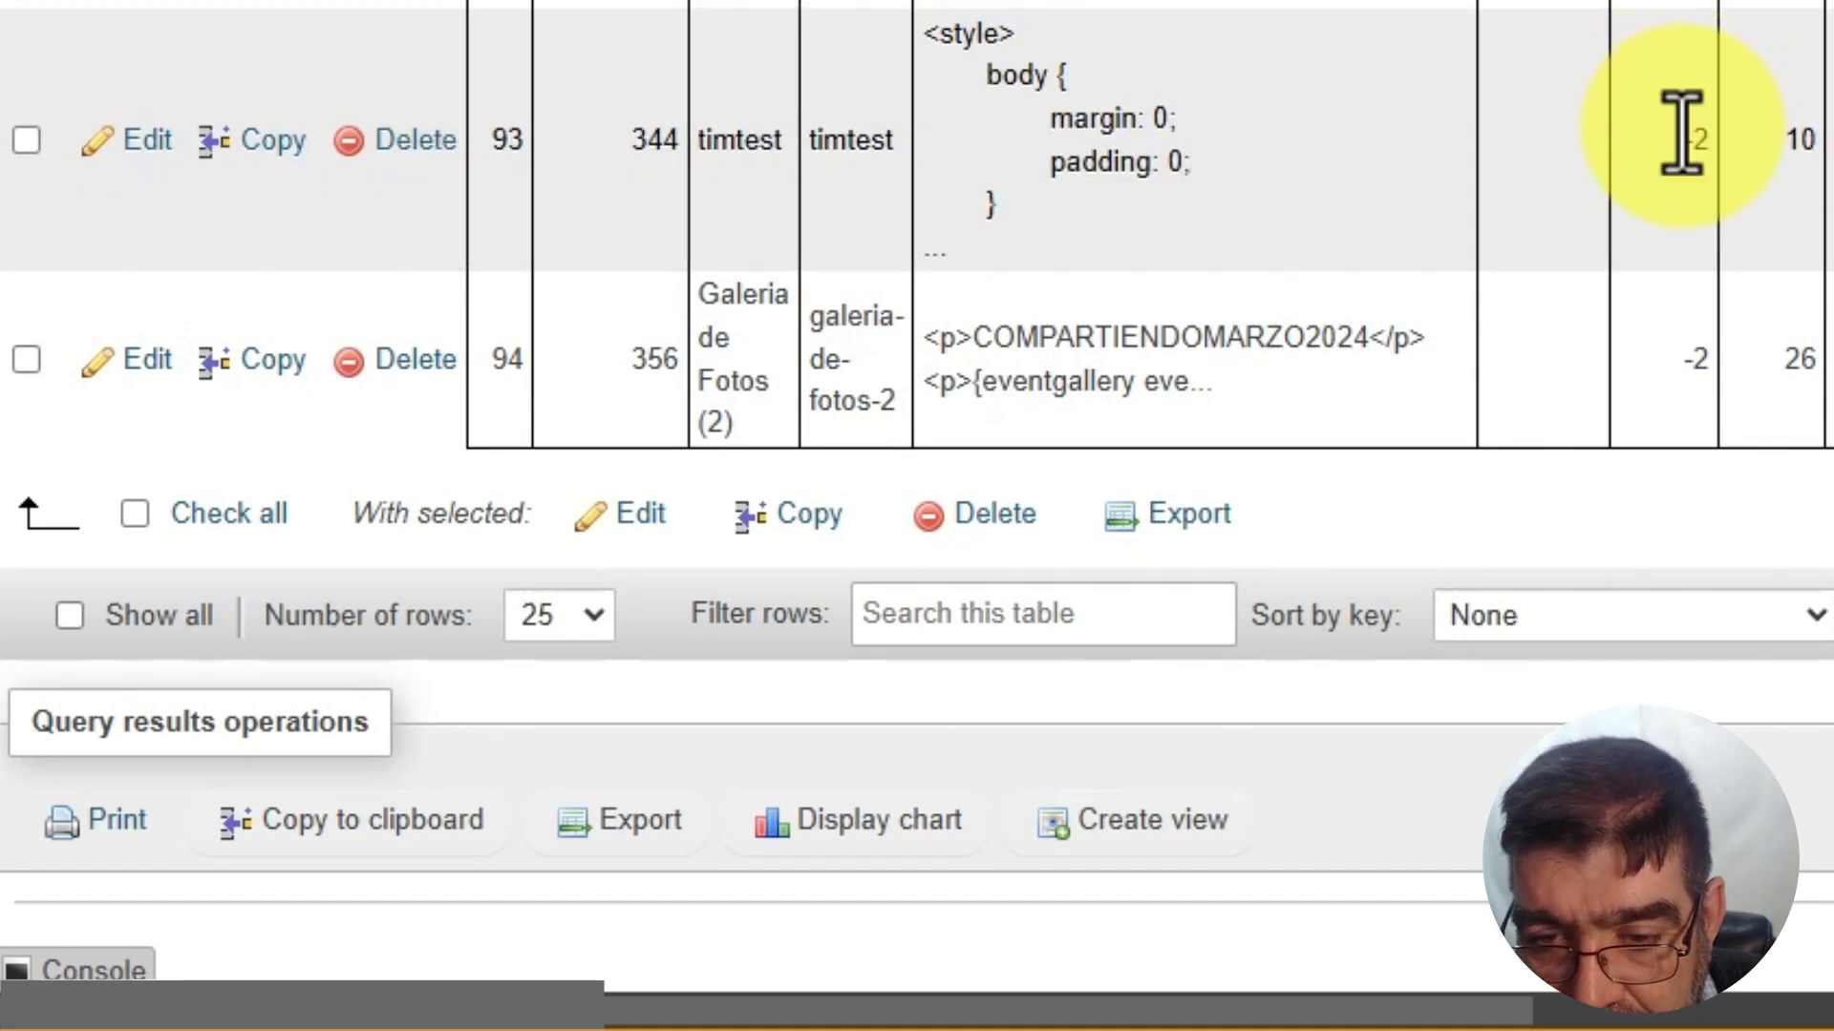
pyautogui.moveTo(799, 107); pyautogui.dragTo(980, 99)
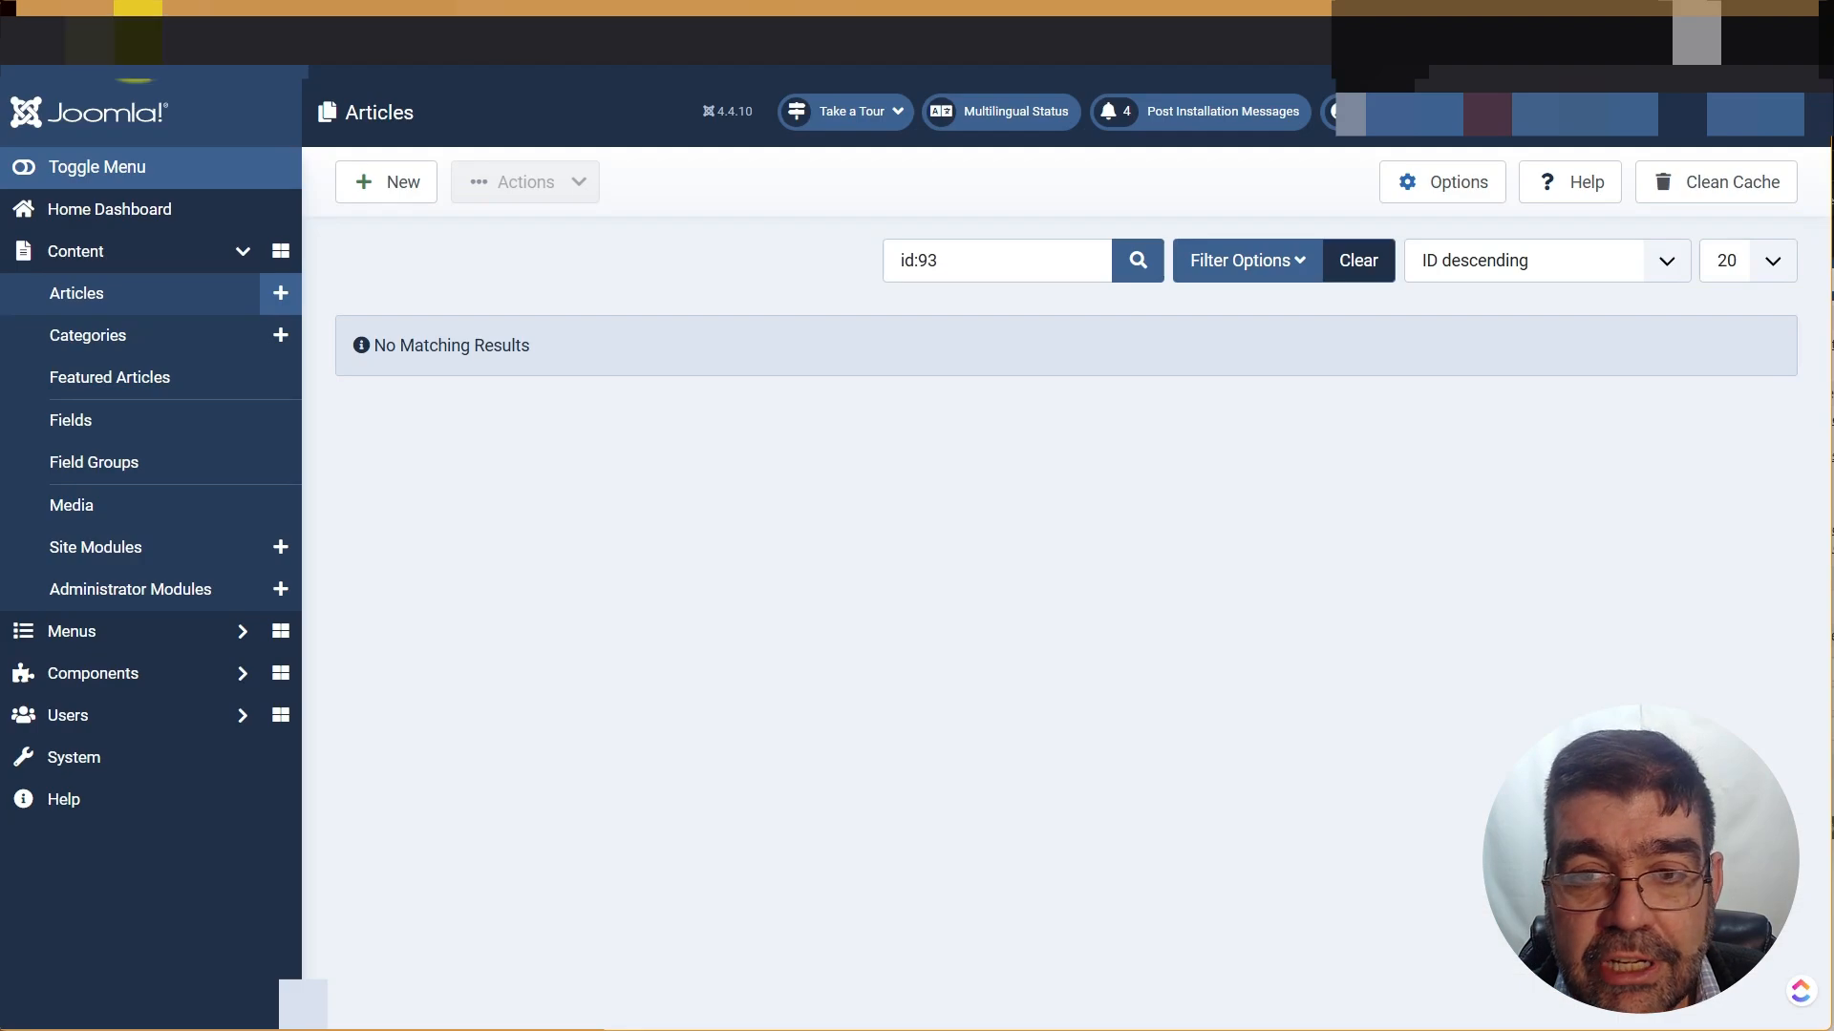
pyautogui.click(1246, 261)
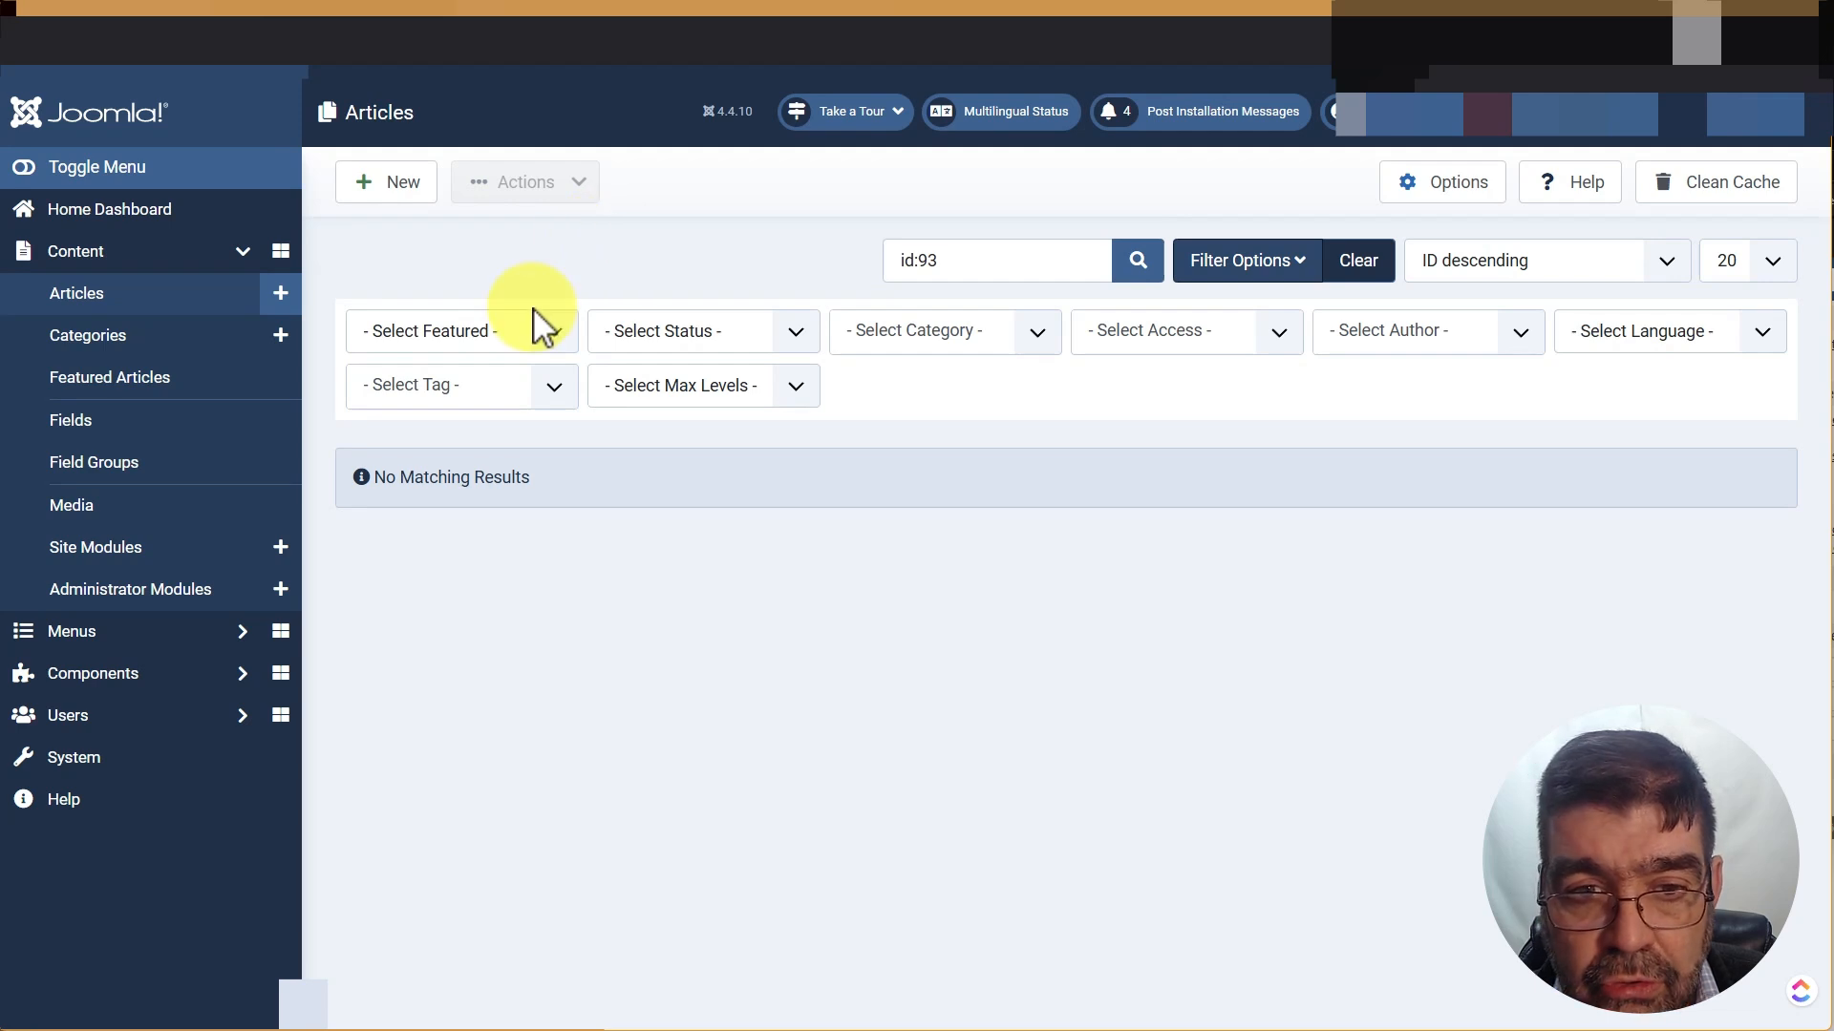
# Filter articles to Trashed and permanently delete the timtest article (ID 93)
pyautogui.click(686, 339)
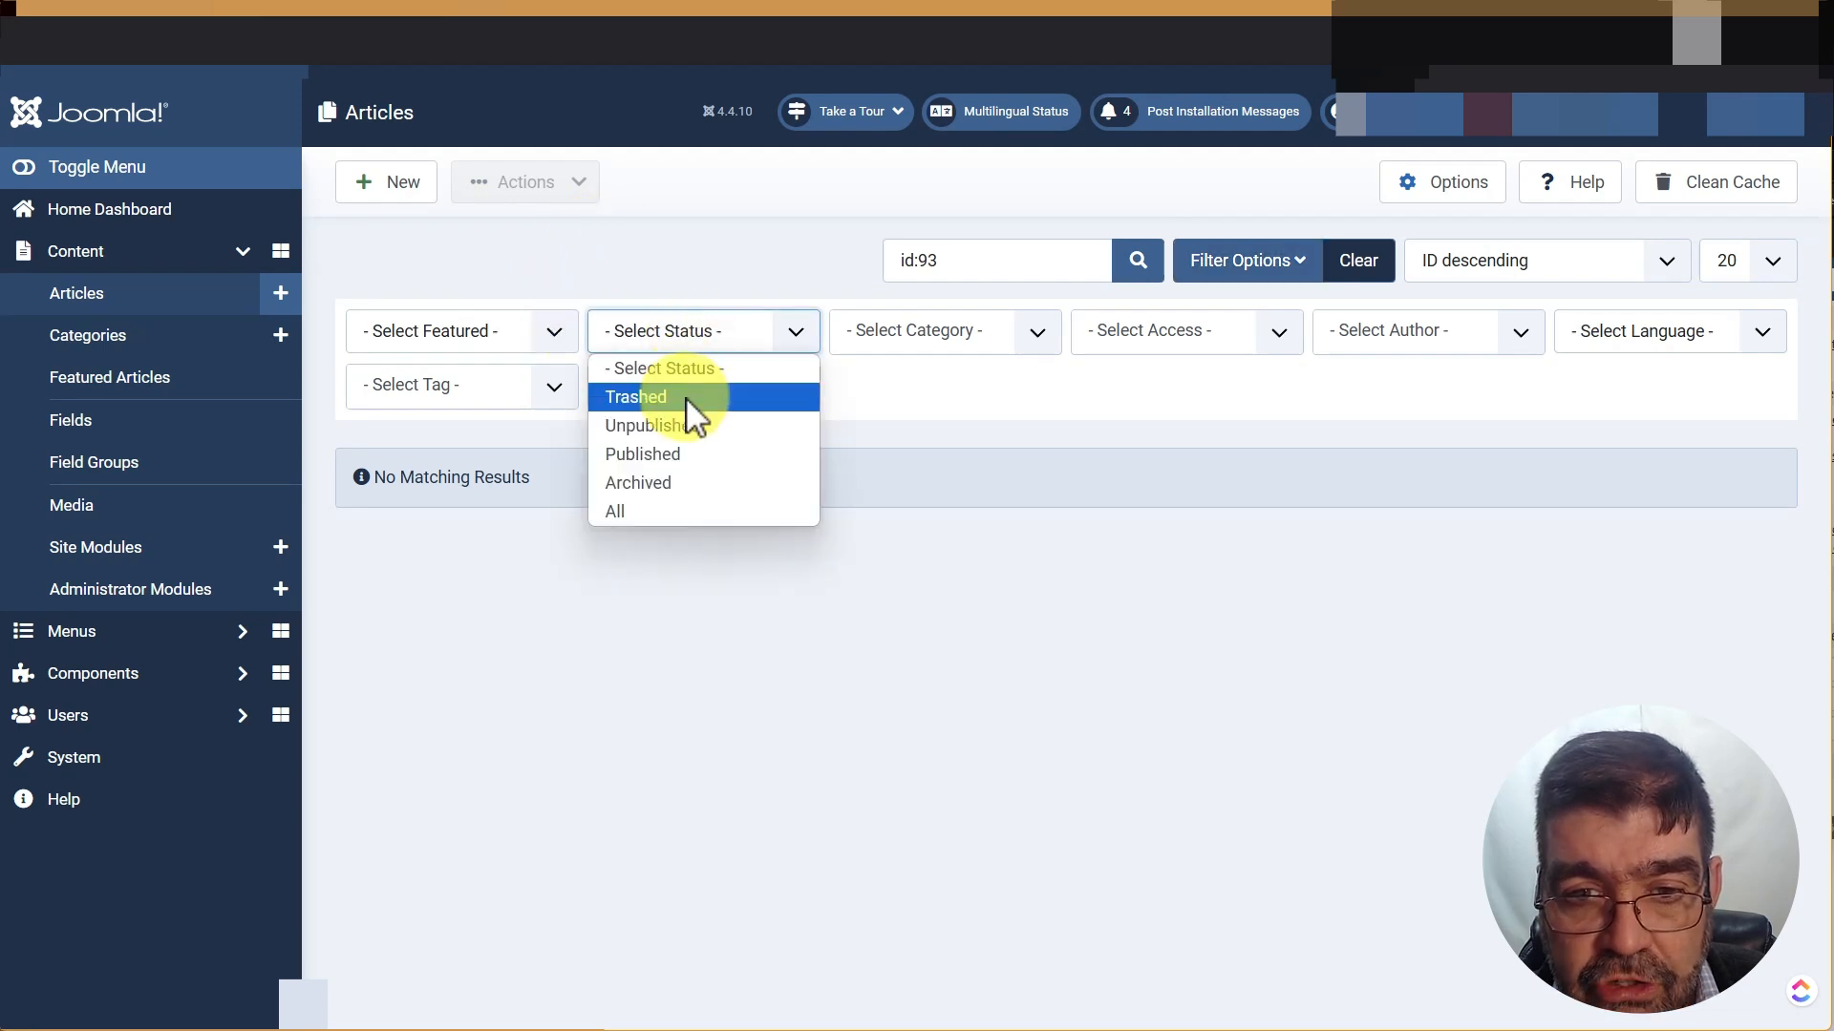
pyautogui.click(686, 398)
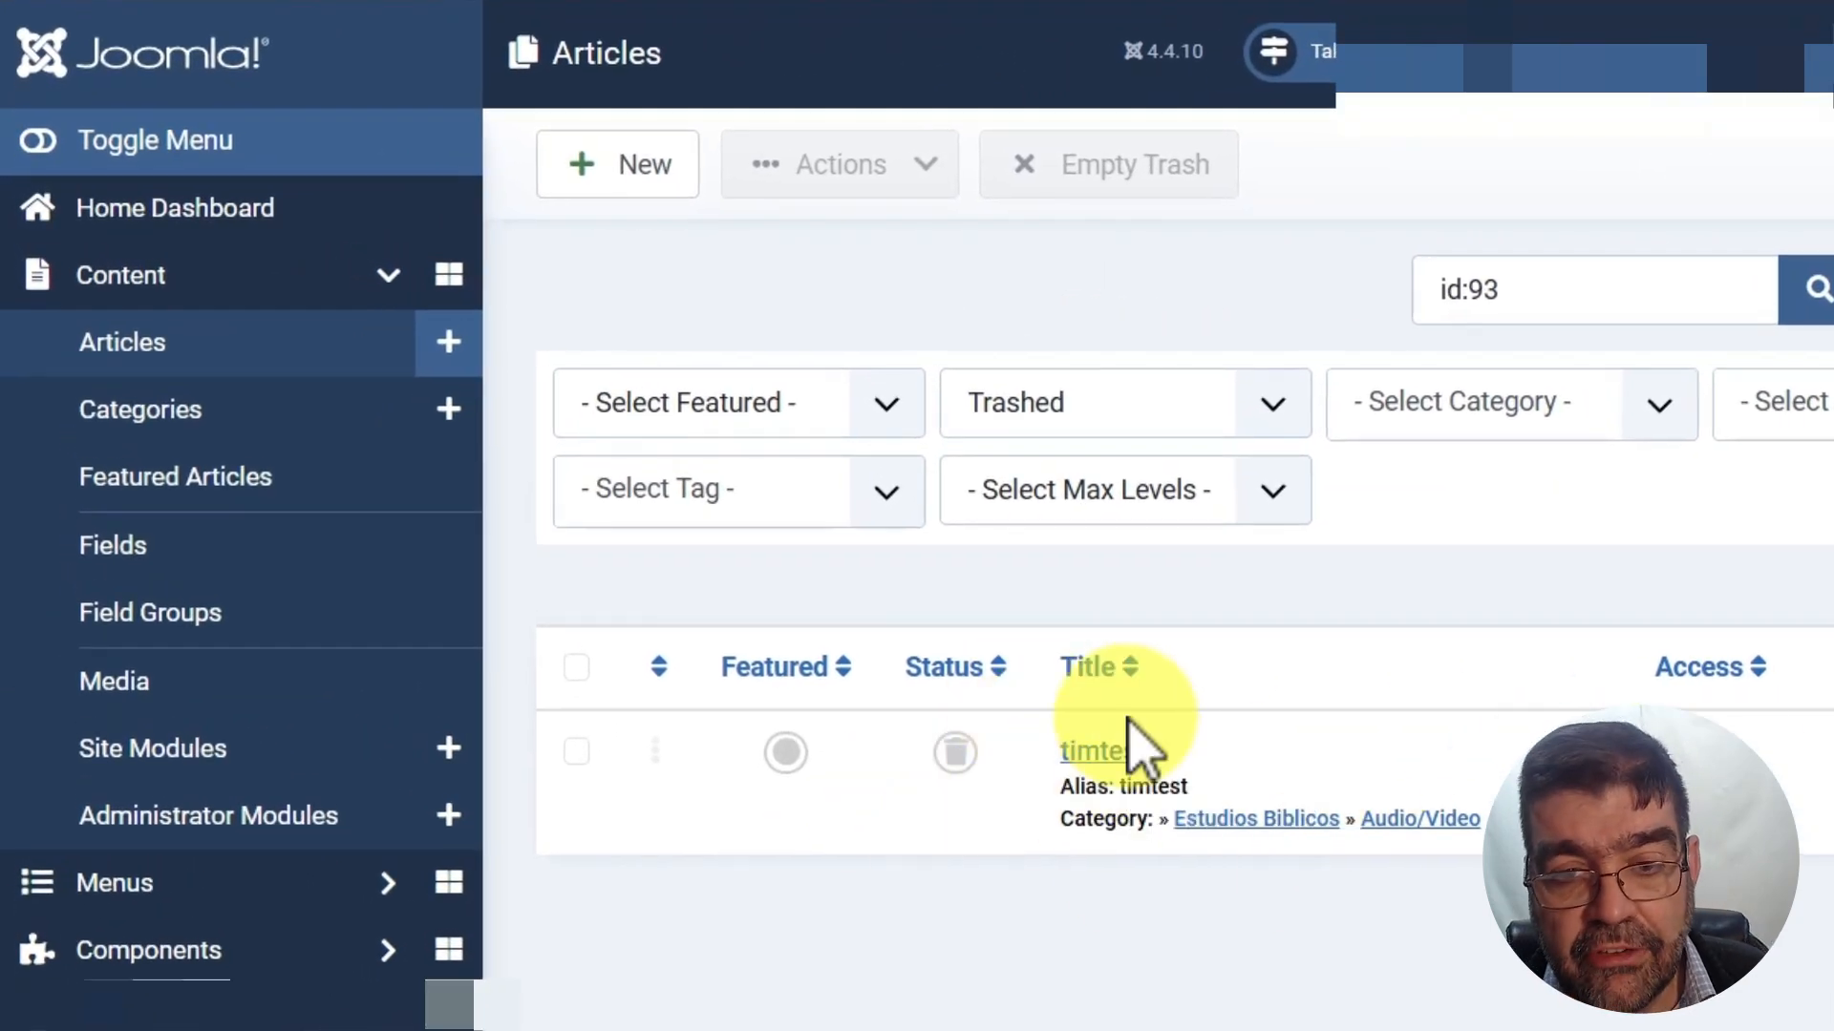
pyautogui.click(576, 751)
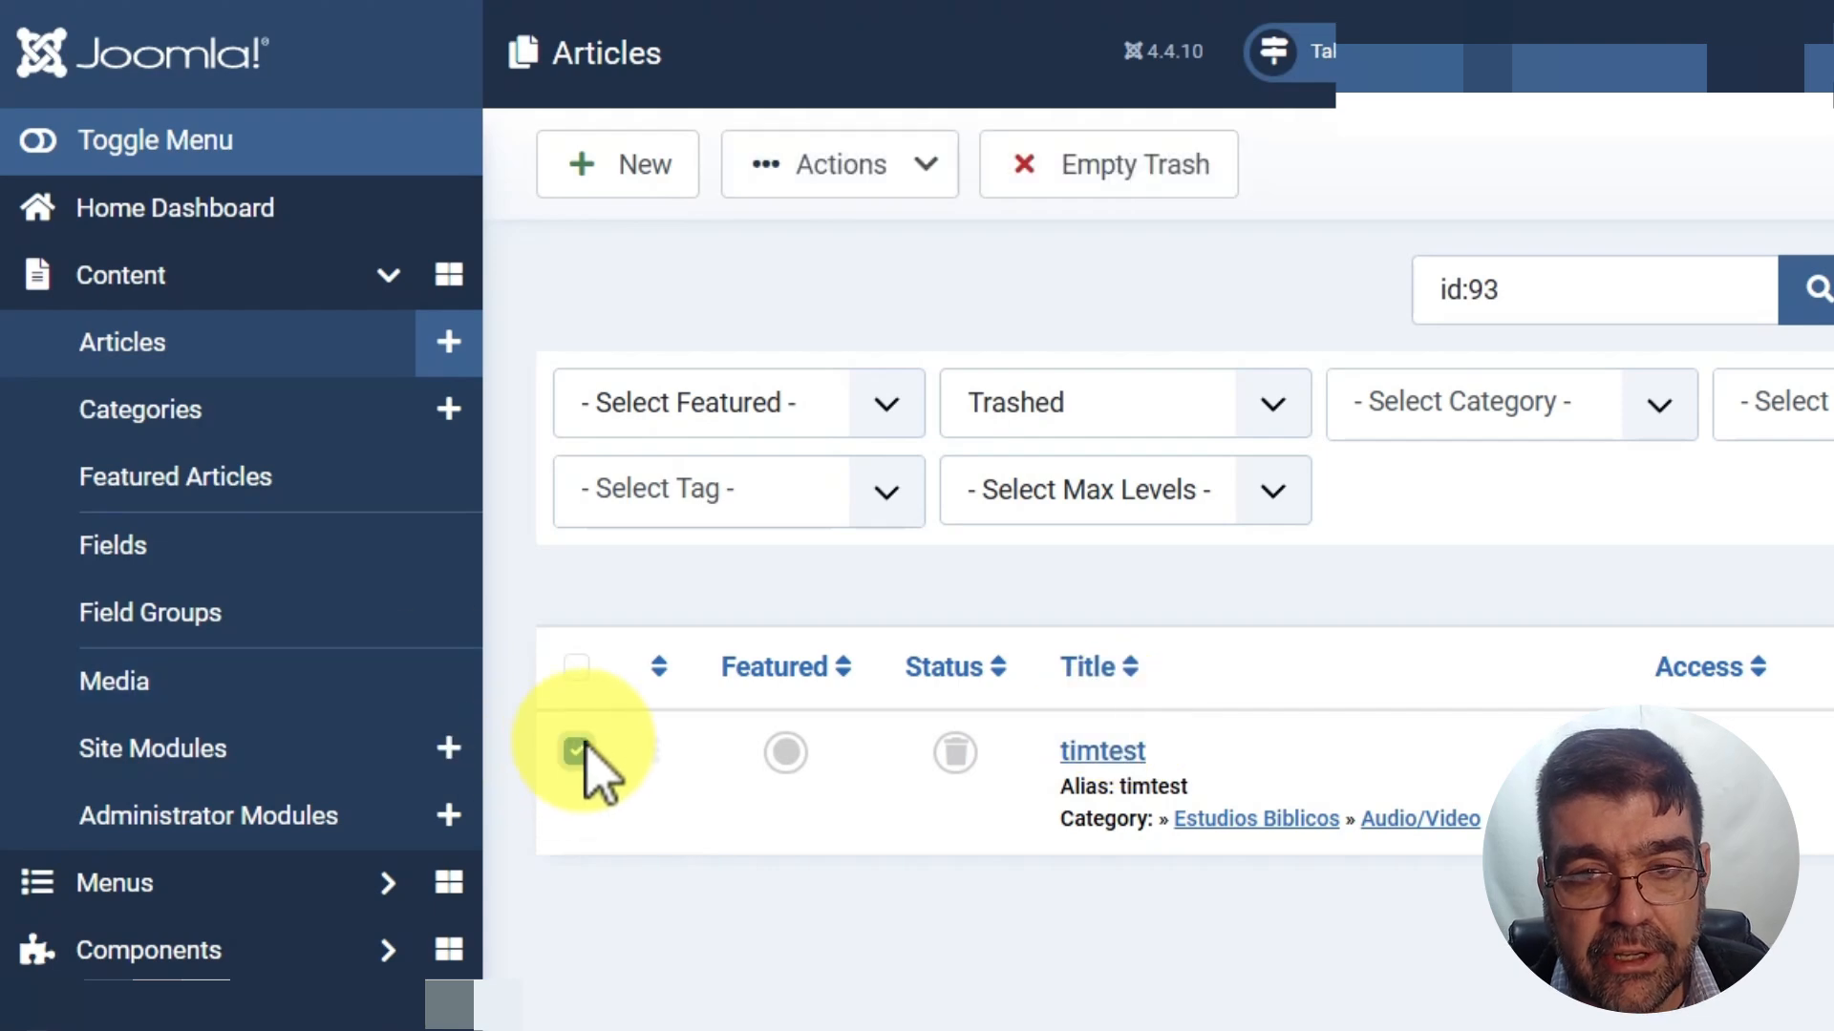
pyautogui.click(1058, 181)
pyautogui.click(1628, 182)
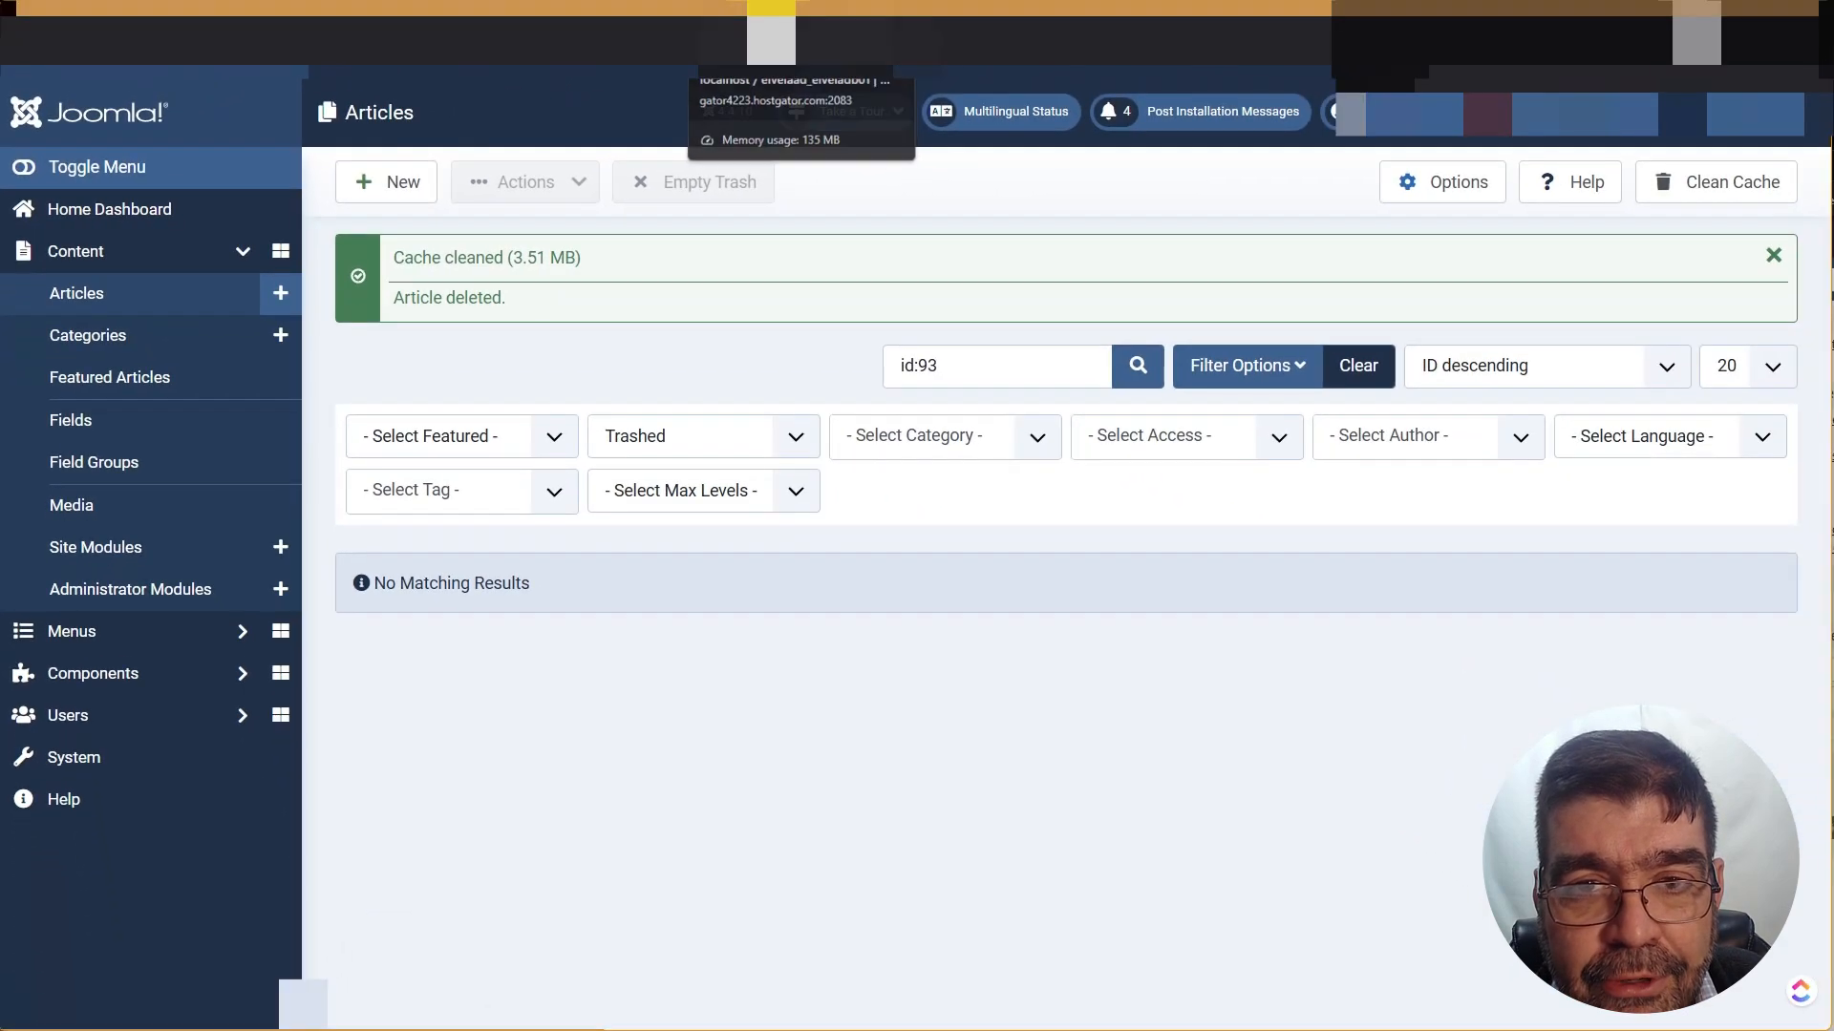
# Search for ID 94 and permanently delete the trashed Galeria de Fotos (2) article
pyautogui.click(772, 21)
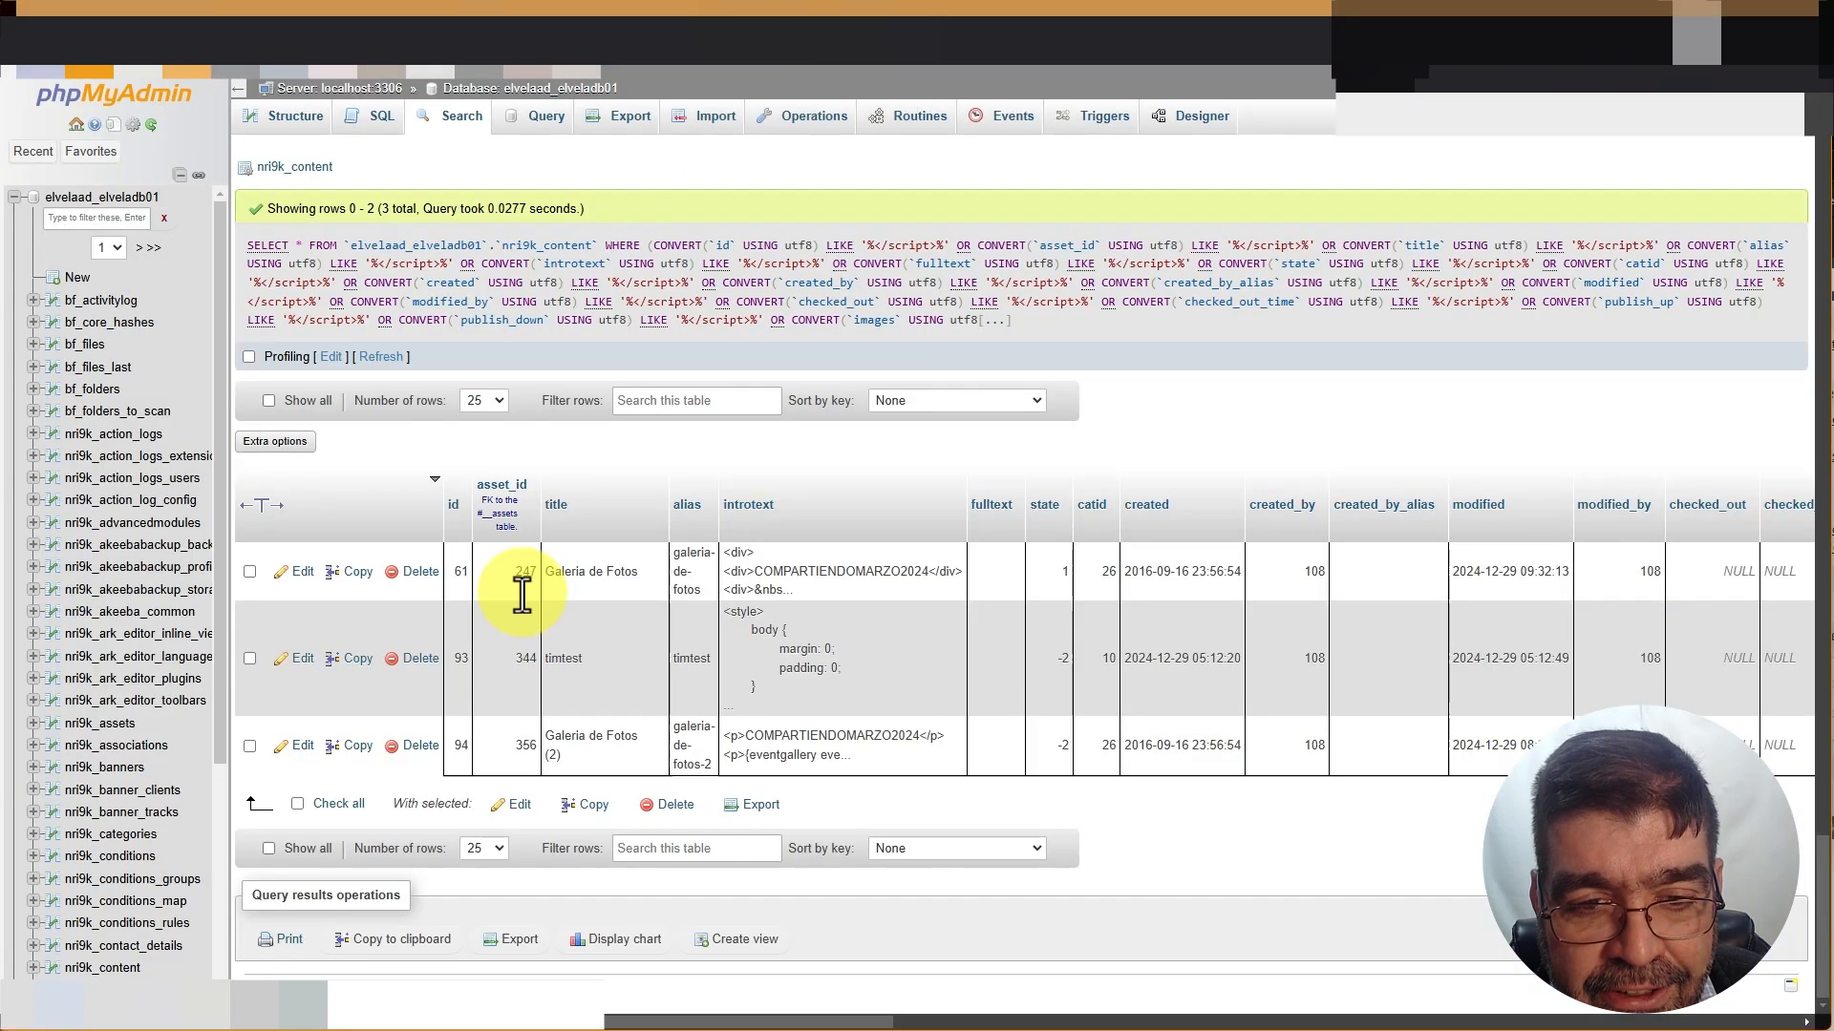
pyautogui.click(73, 29)
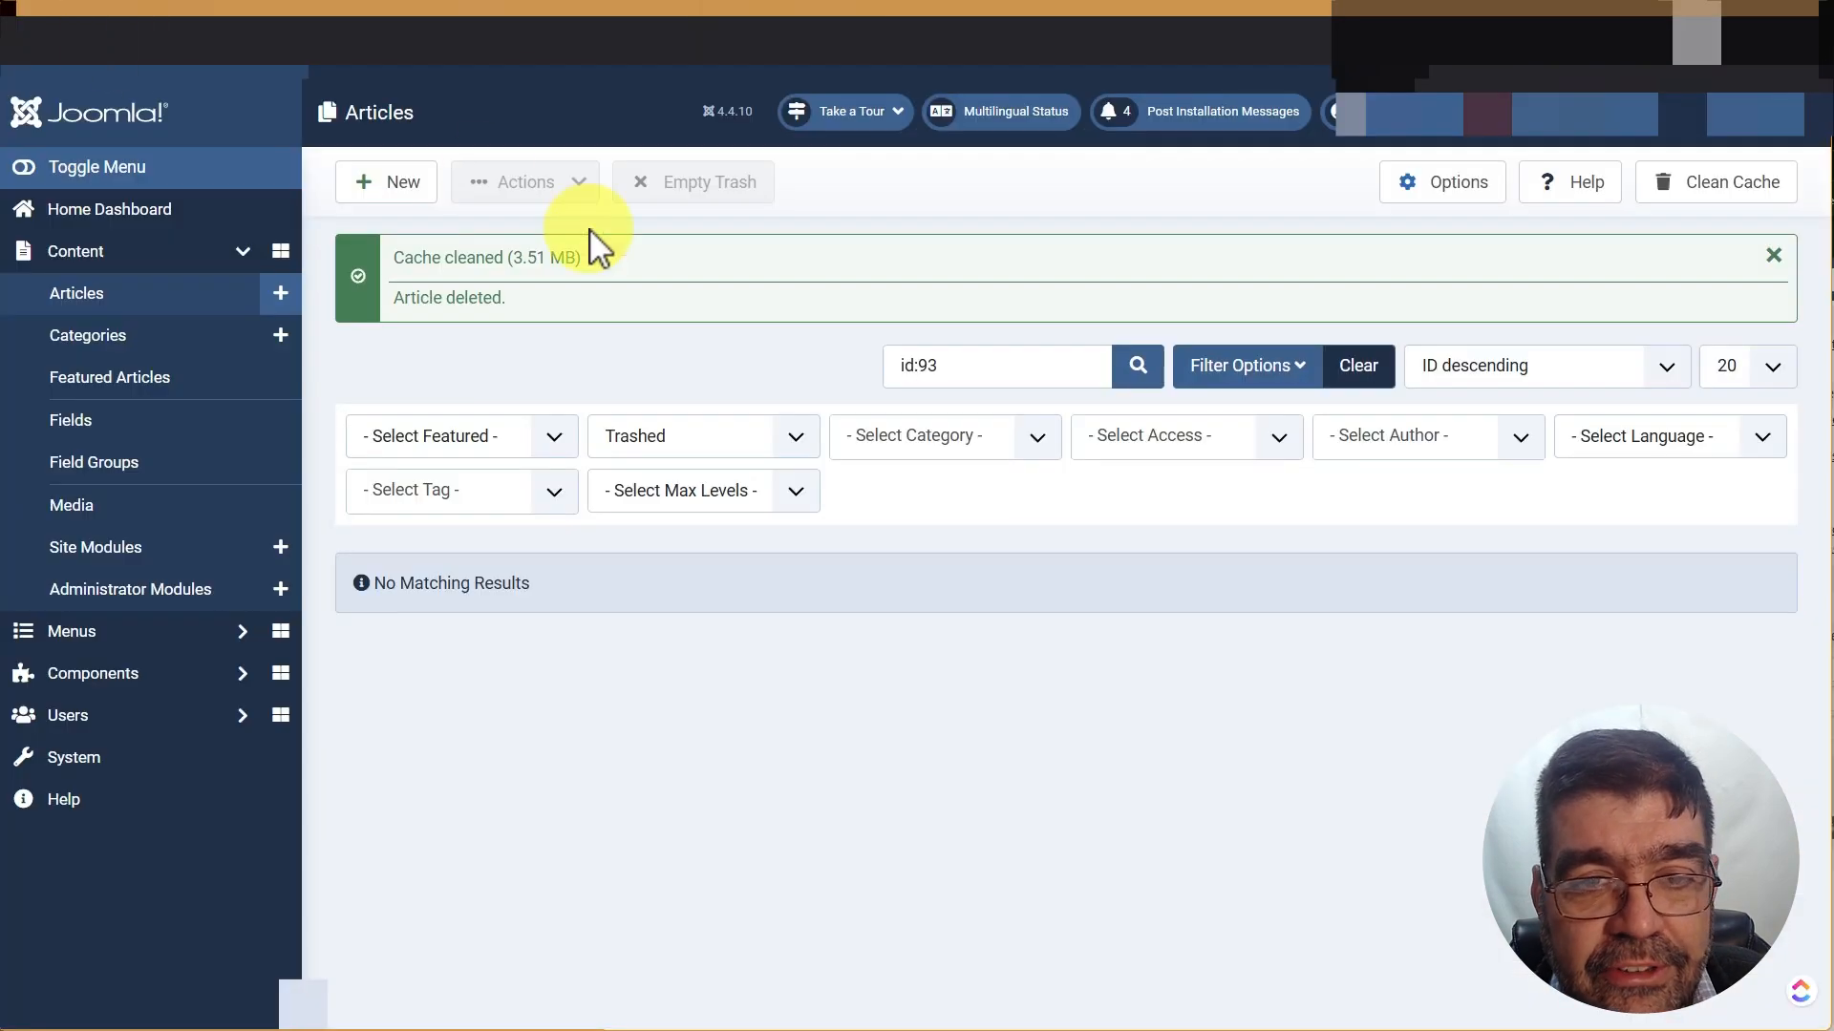
pyautogui.click(941, 368)
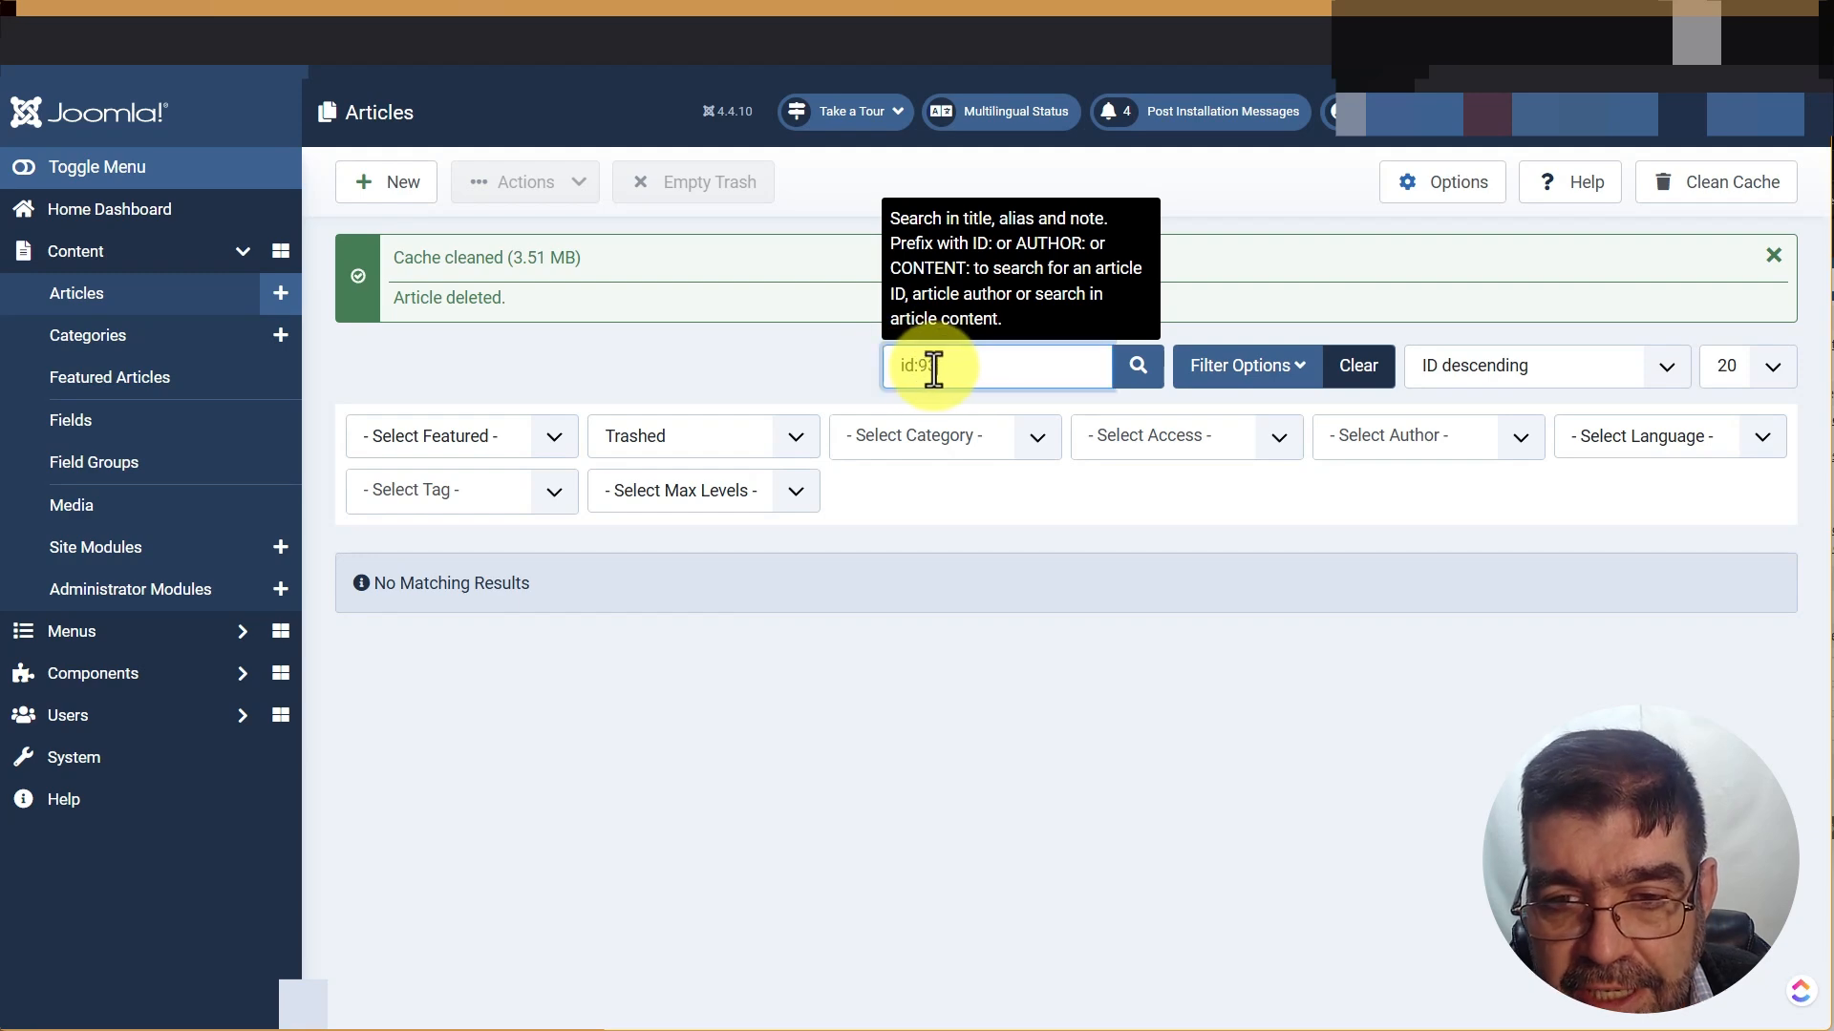
pyautogui.press('BackSpace')
pyautogui.write('4')
pyautogui.press('Return')
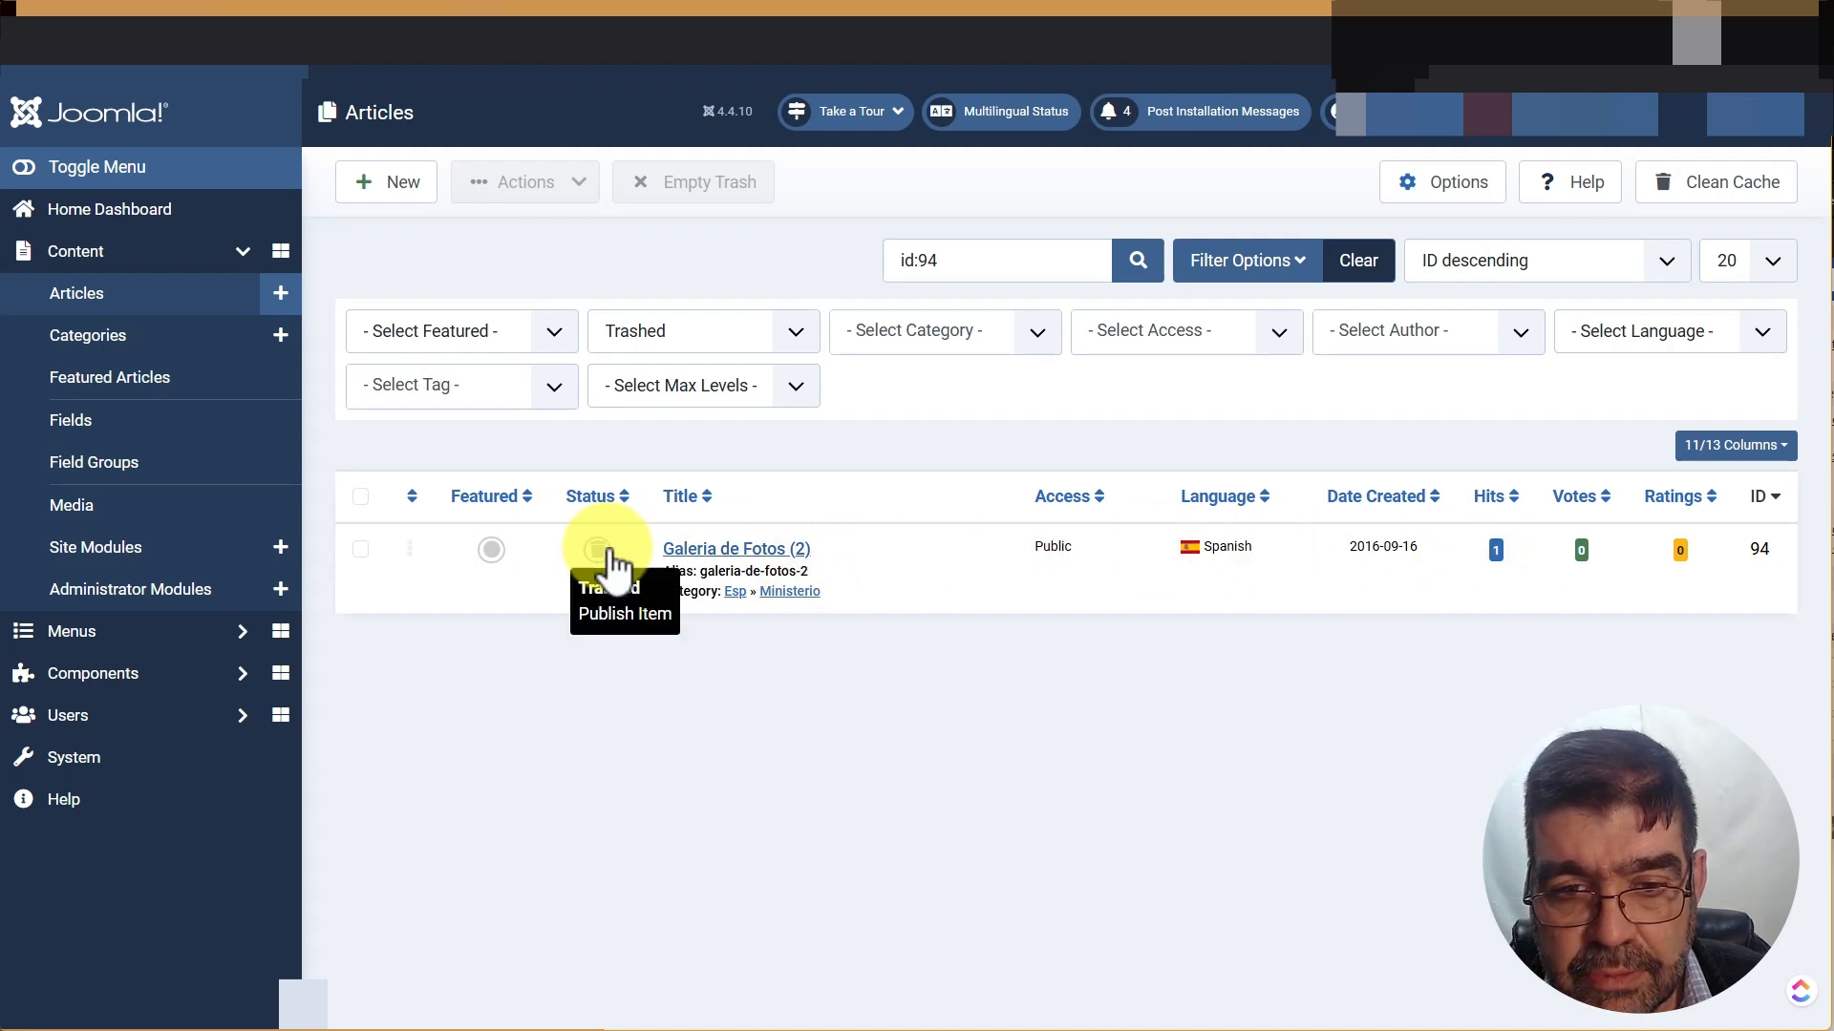
pyautogui.click(360, 551)
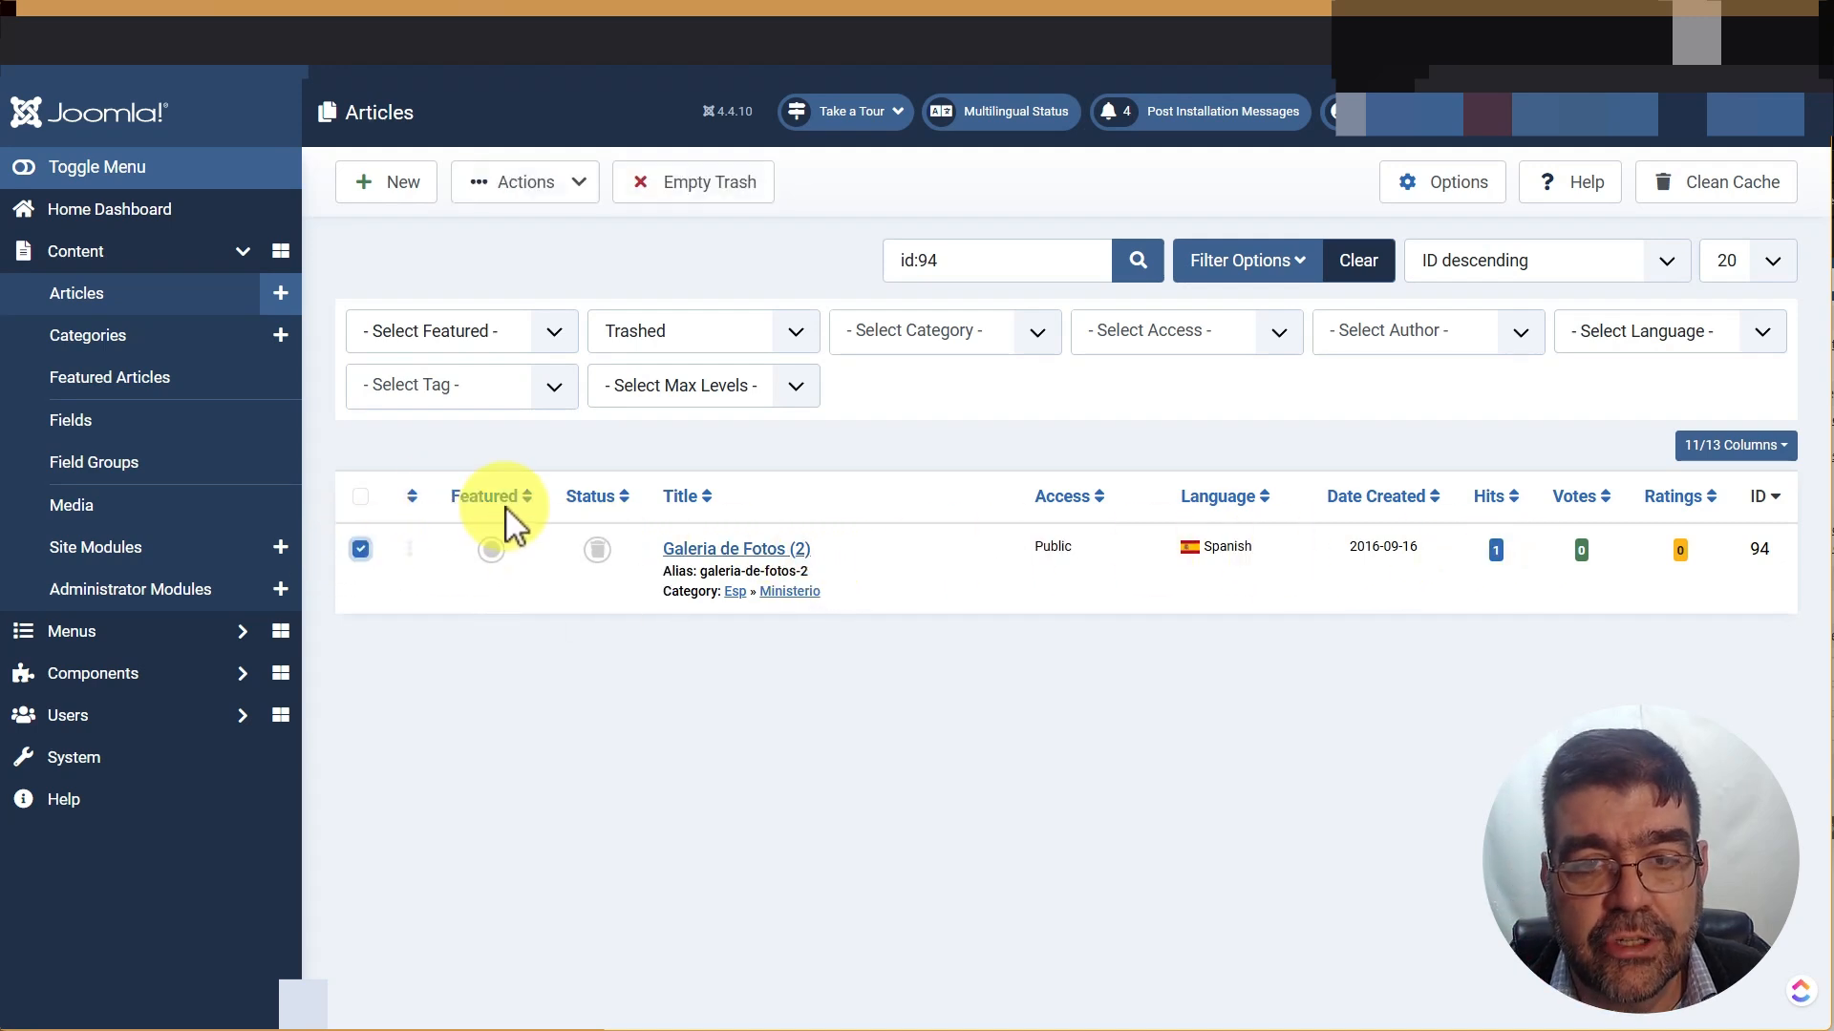
pyautogui.click(717, 206)
pyautogui.click(999, 191)
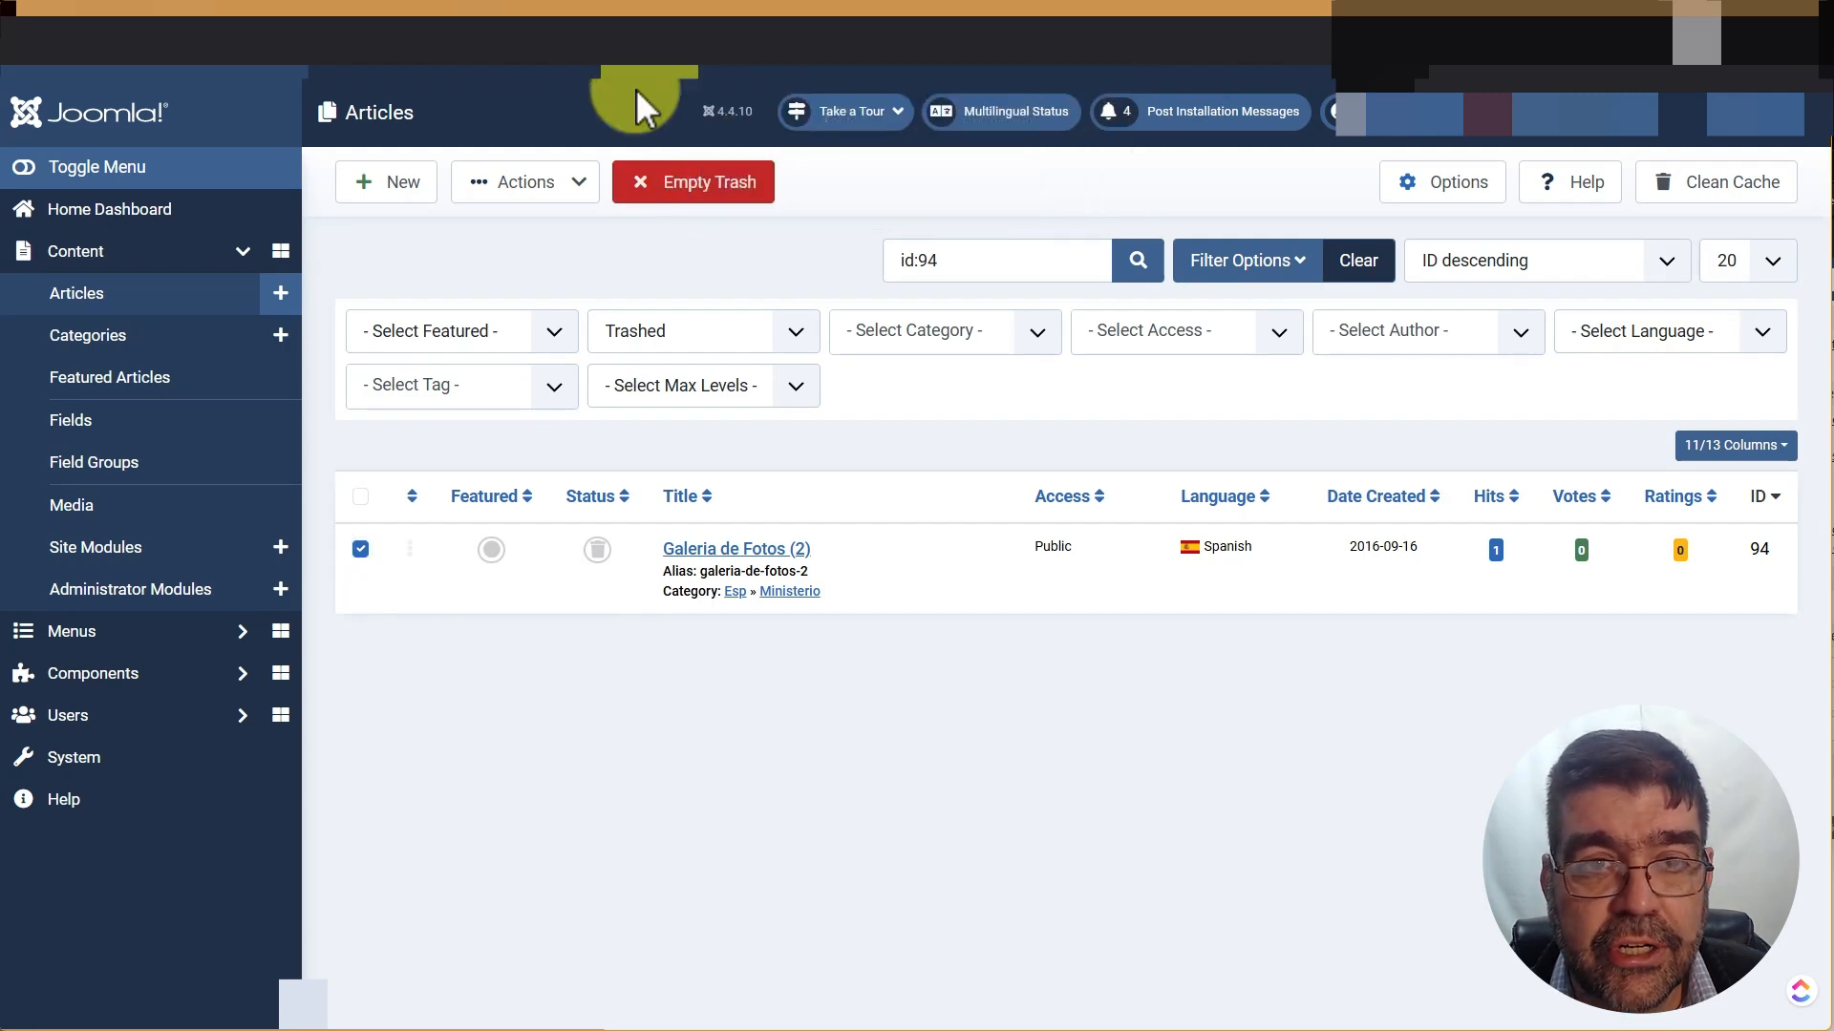
pyautogui.click(795, 19)
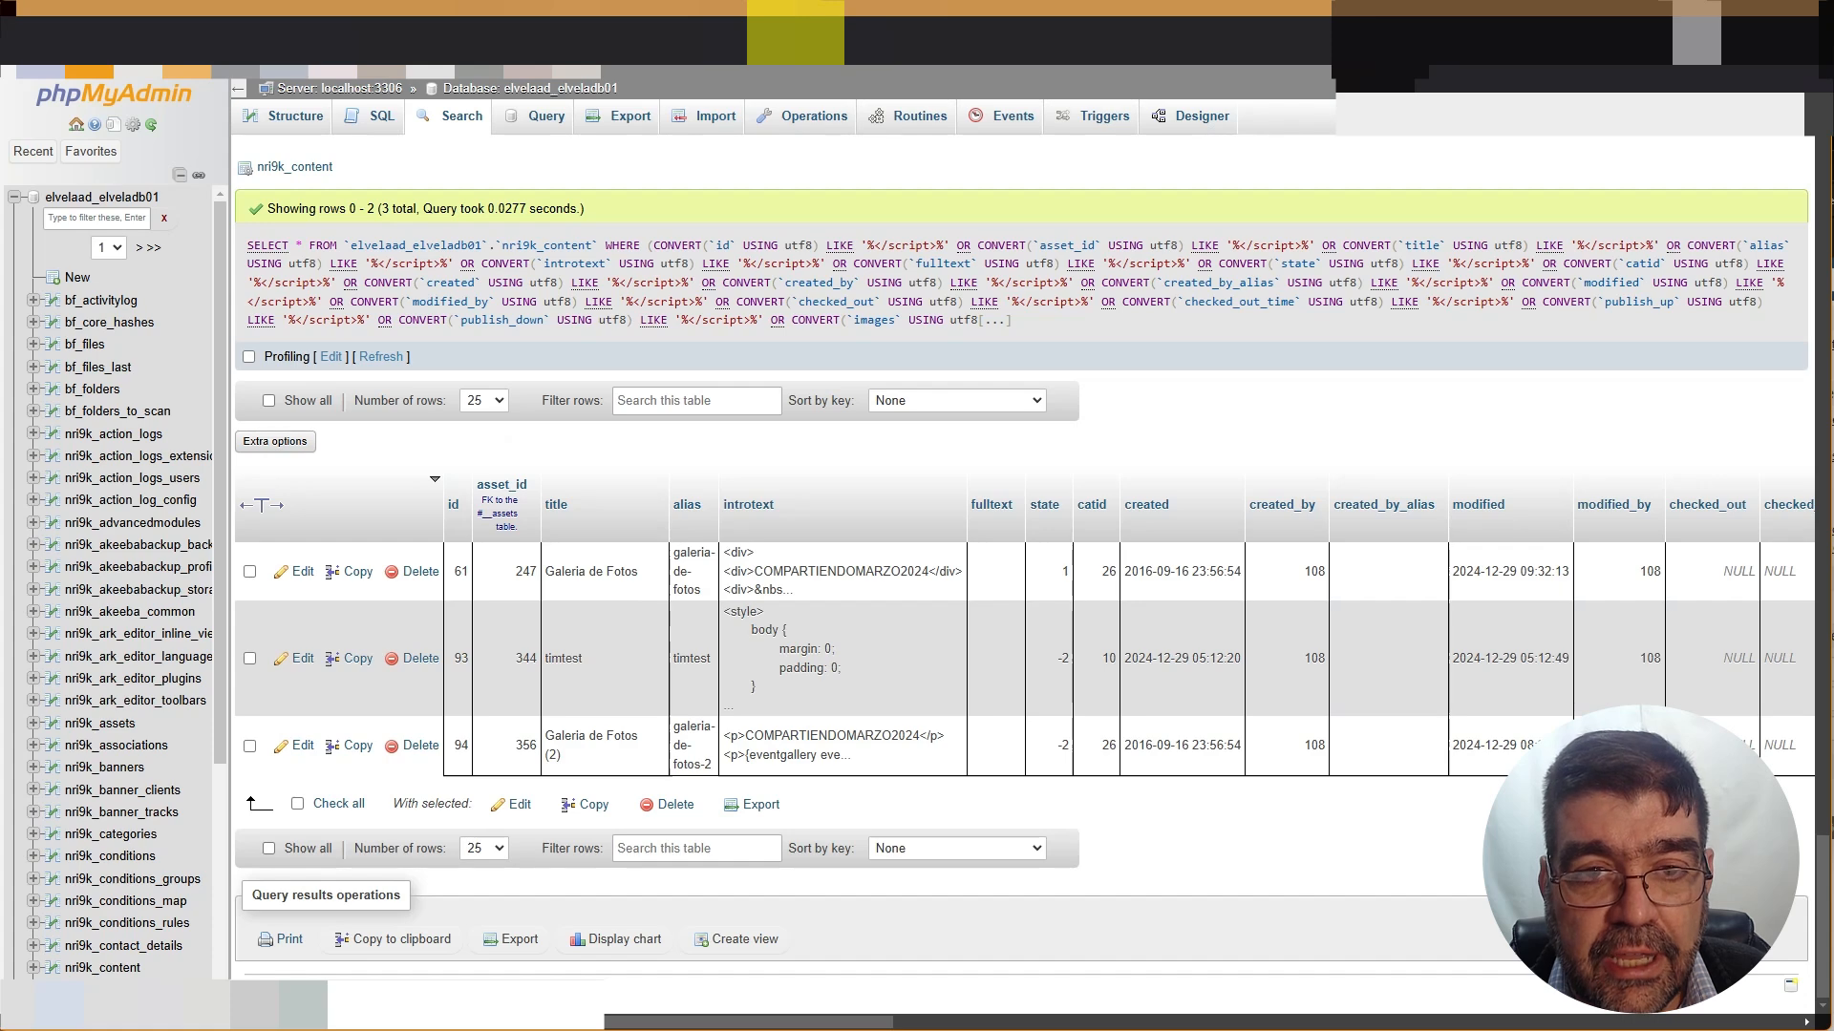
# Rerun the database-wide '</script>' search and confirm nri9k_content now reports 0 matches
pyautogui.scroll(2, 410, 204)
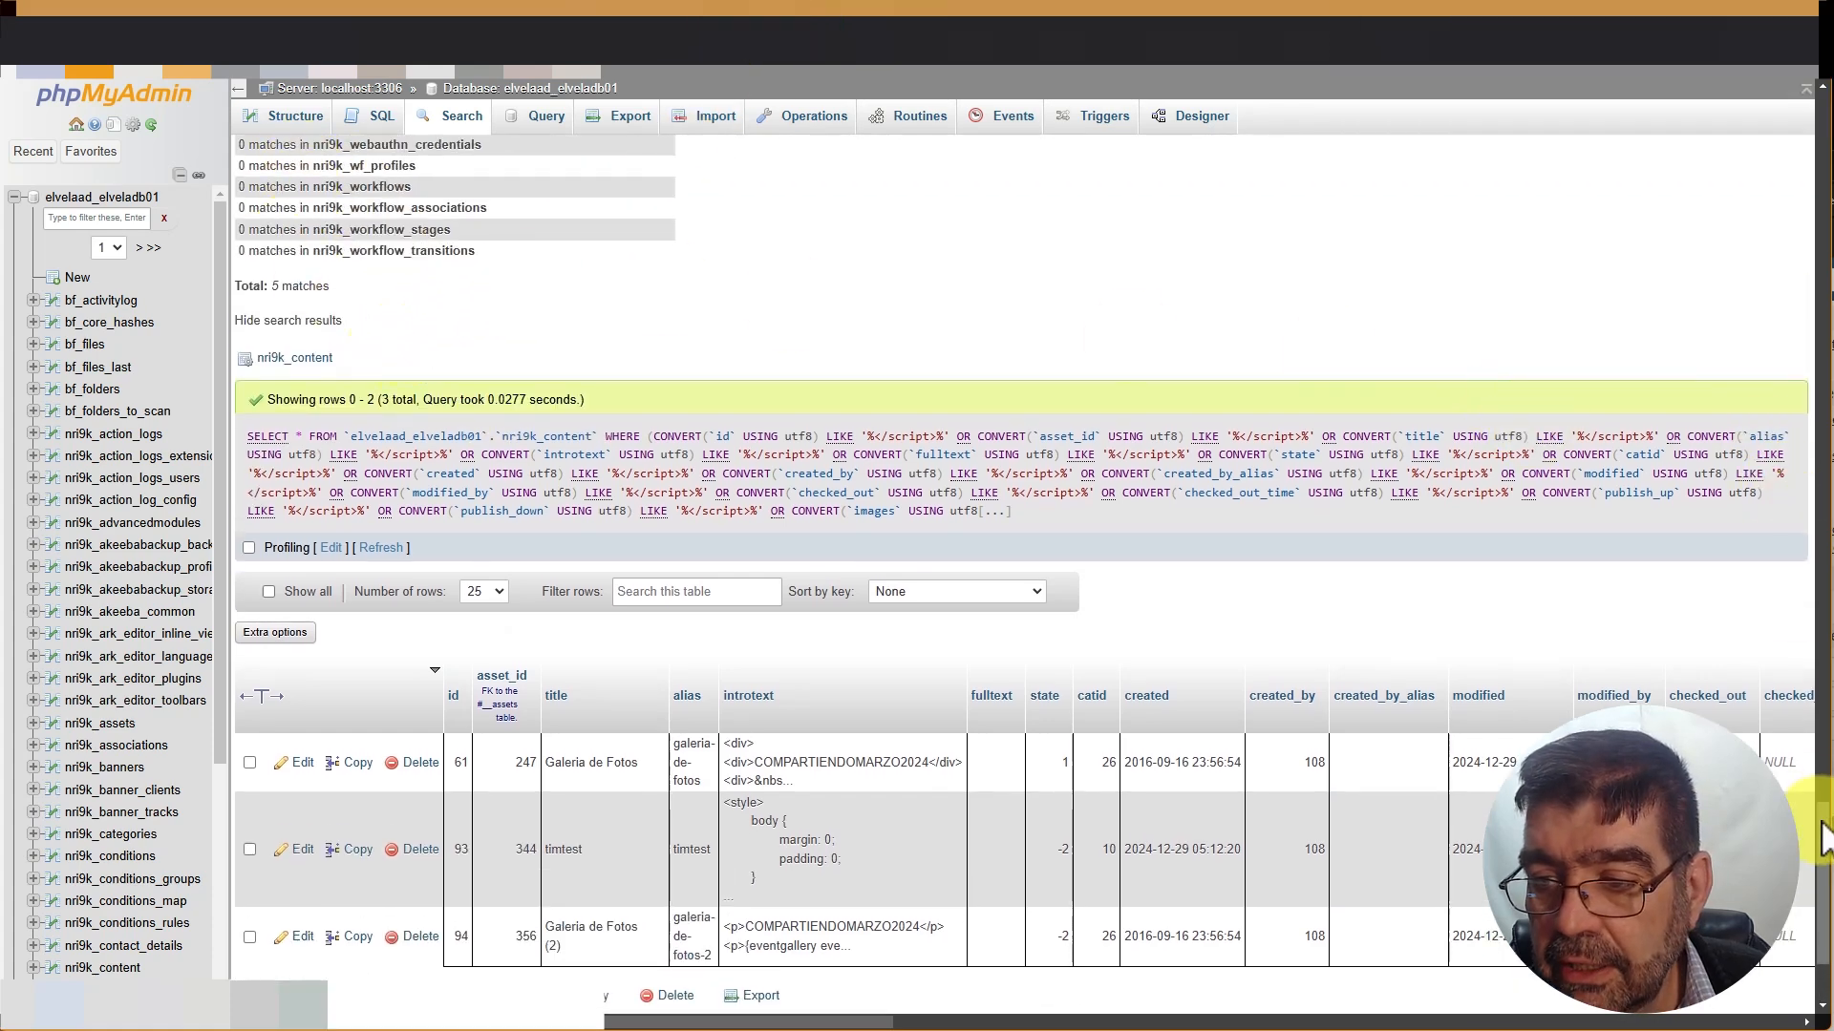
pyautogui.moveTo(1823, 823); pyautogui.dragTo(1719, 36)
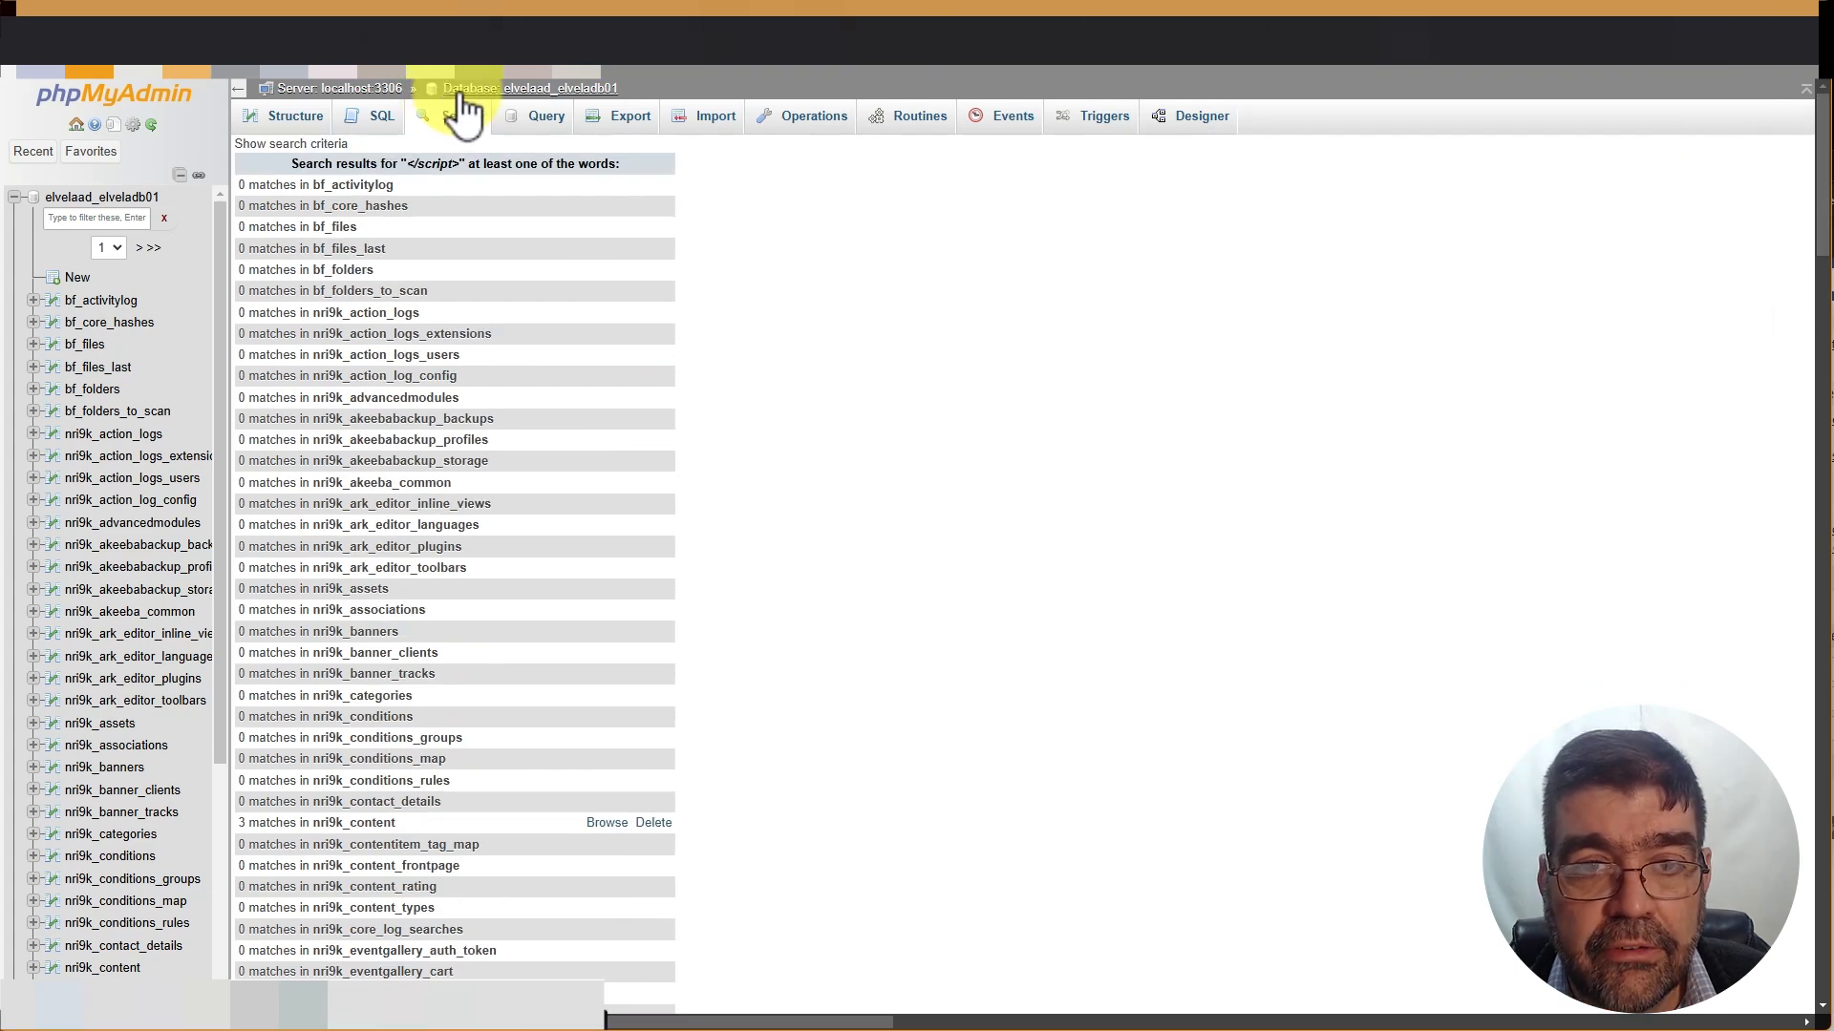
pyautogui.click(319, 144)
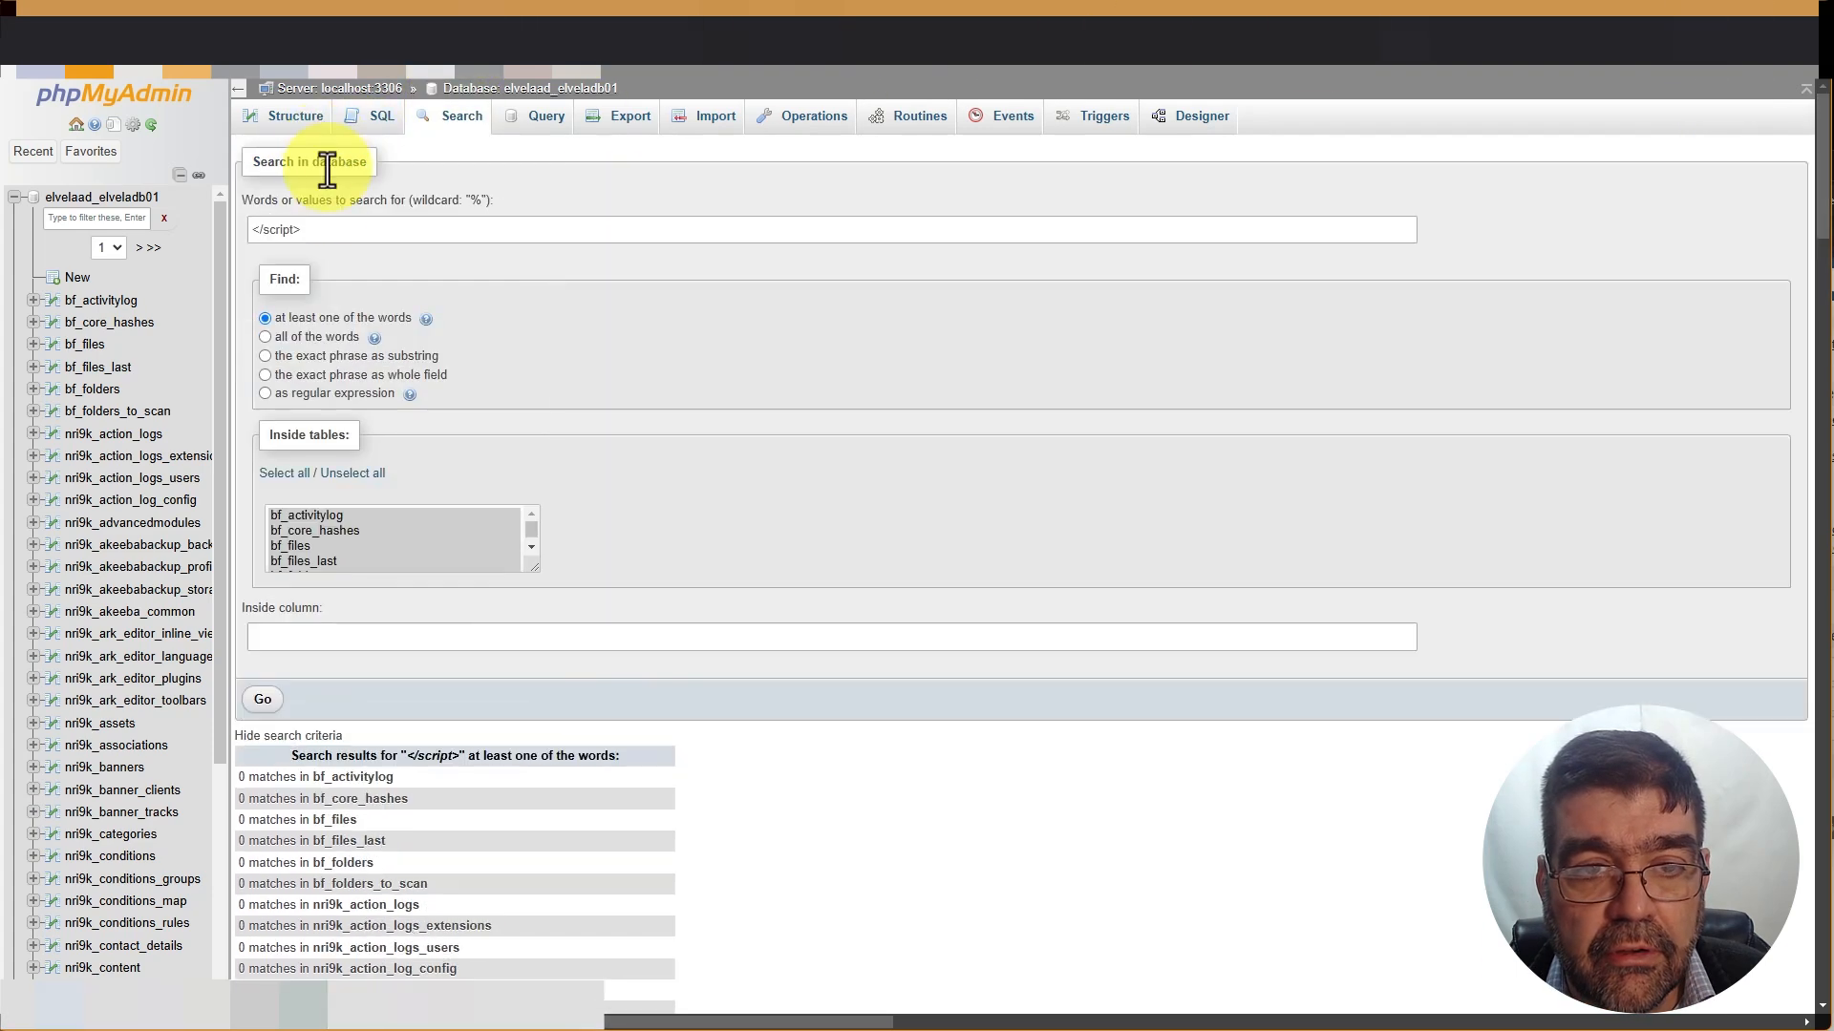
pyautogui.doubleClick(318, 234)
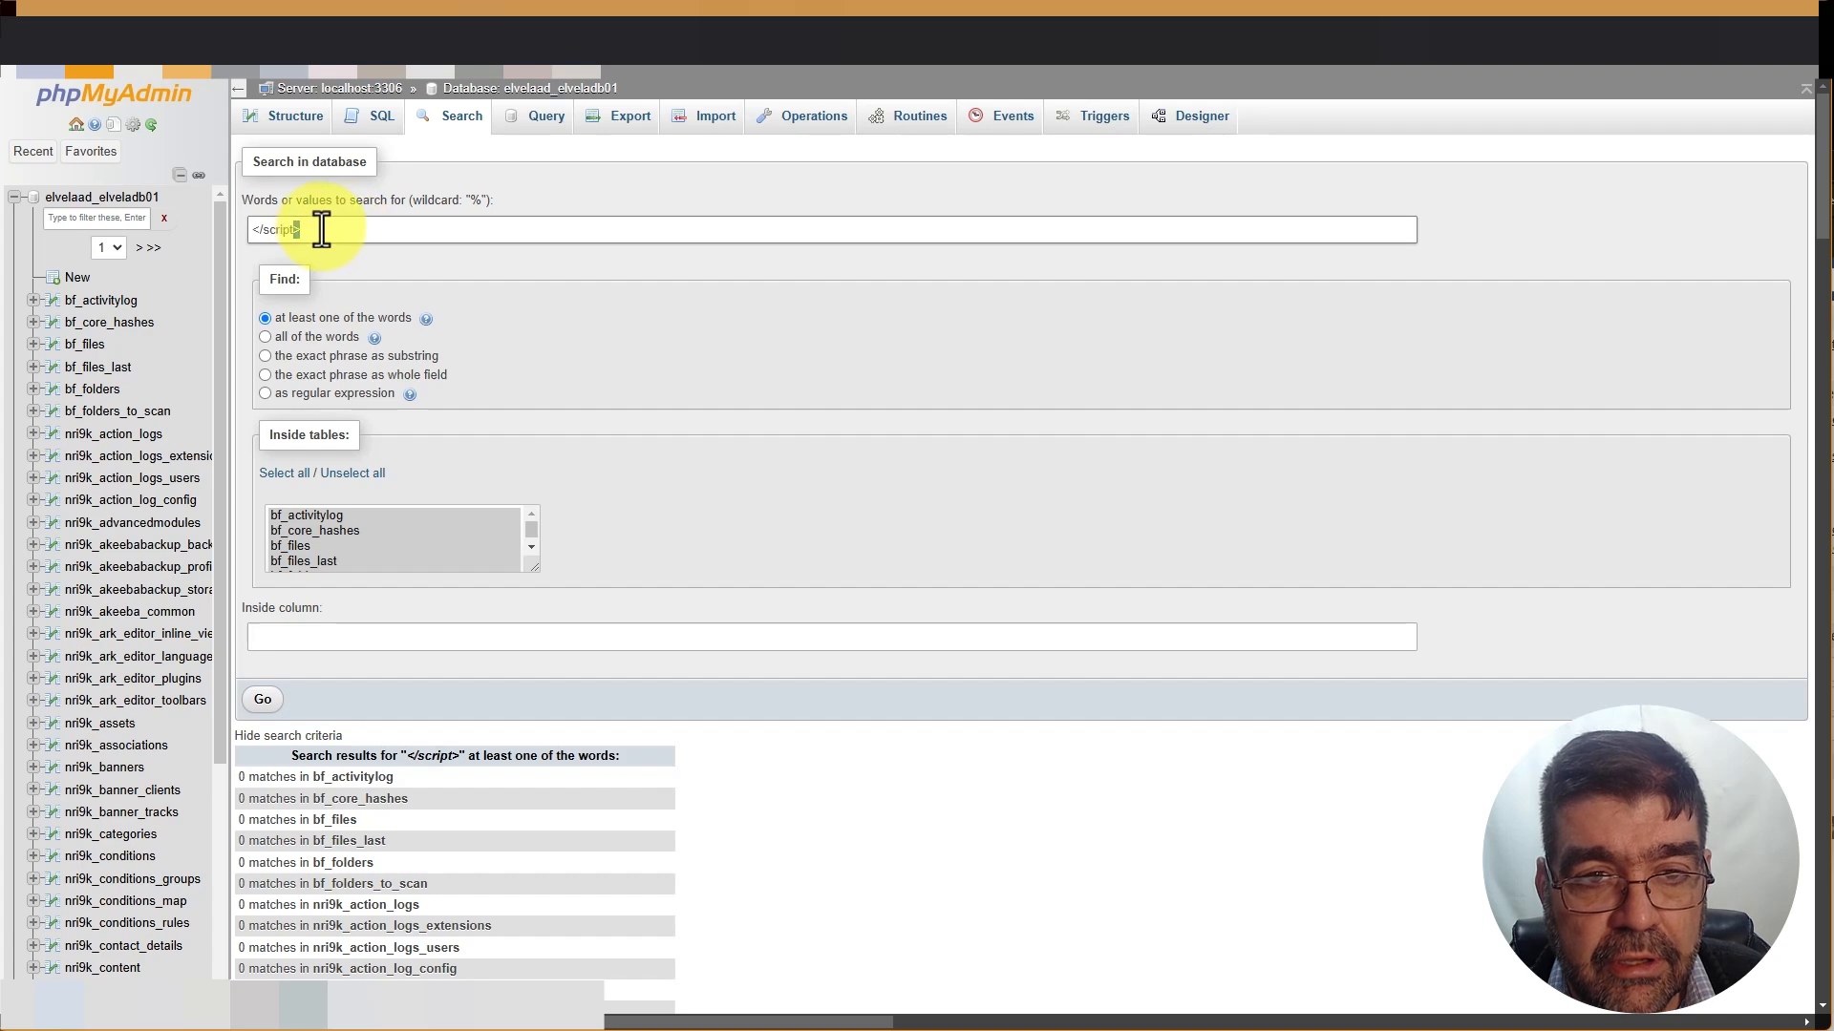
pyautogui.click(264, 698)
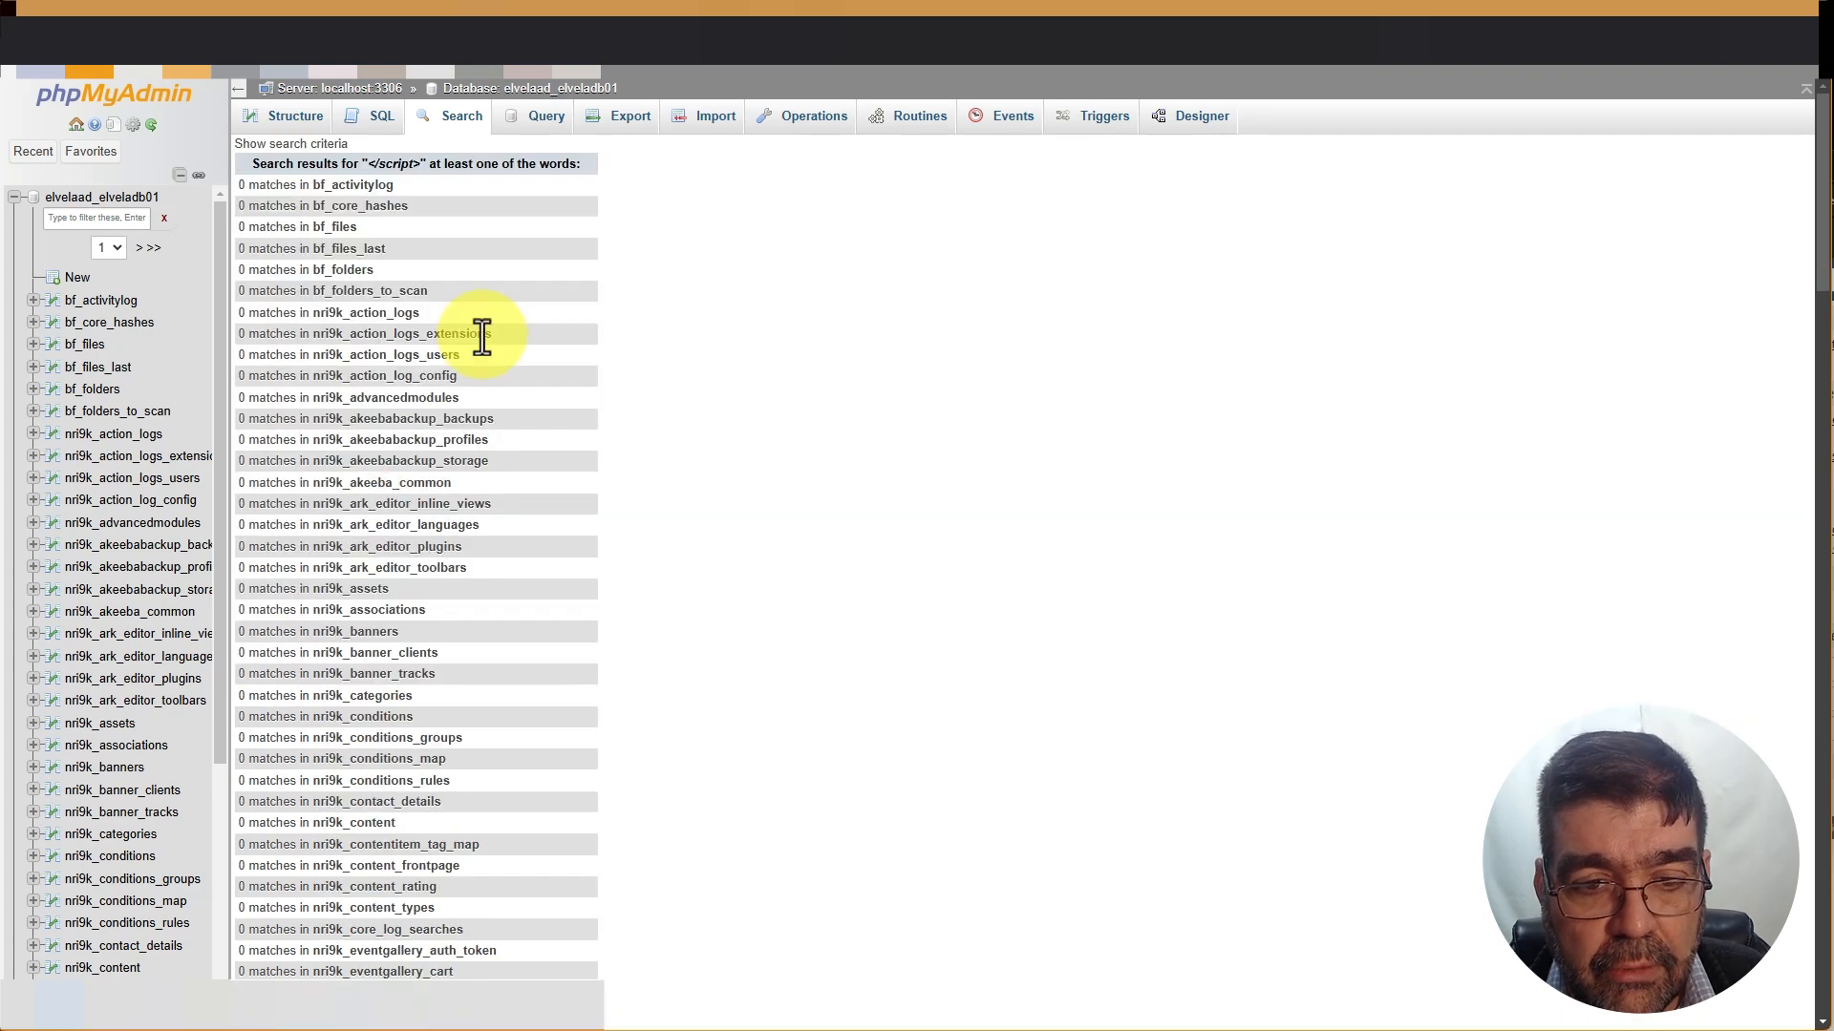
pyautogui.scroll(-5, 497, 354)
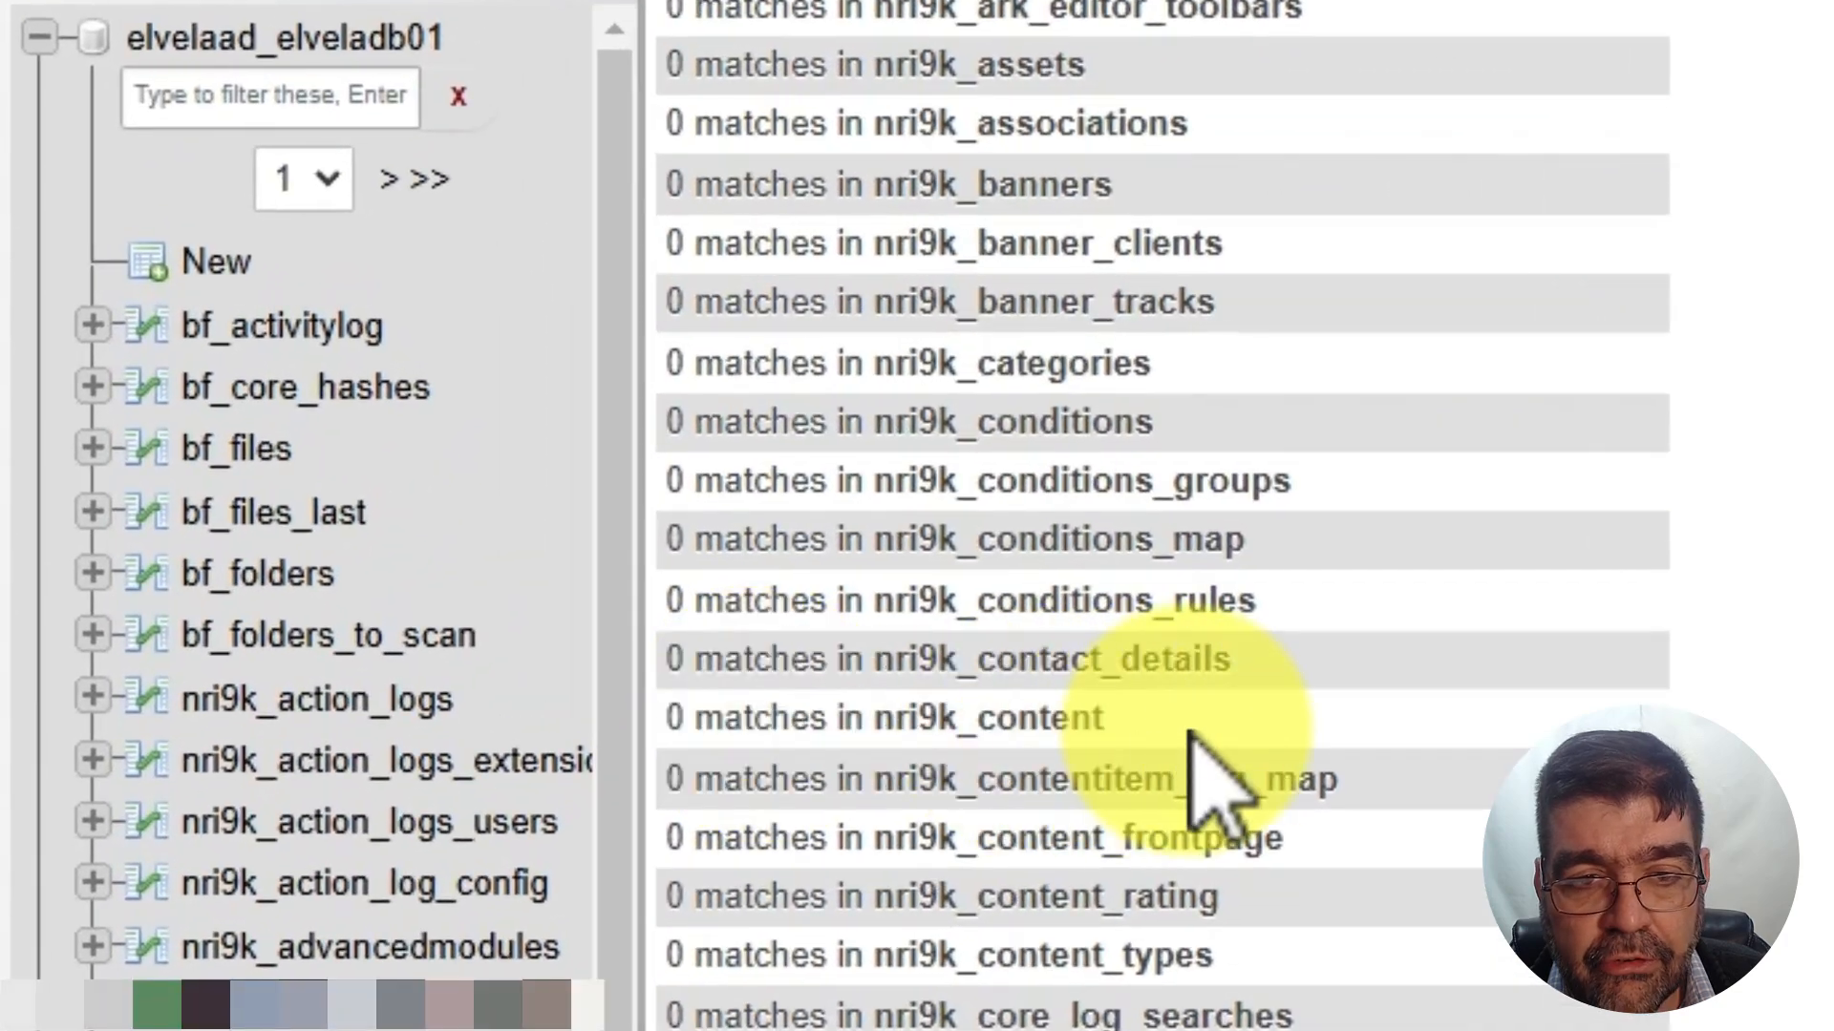